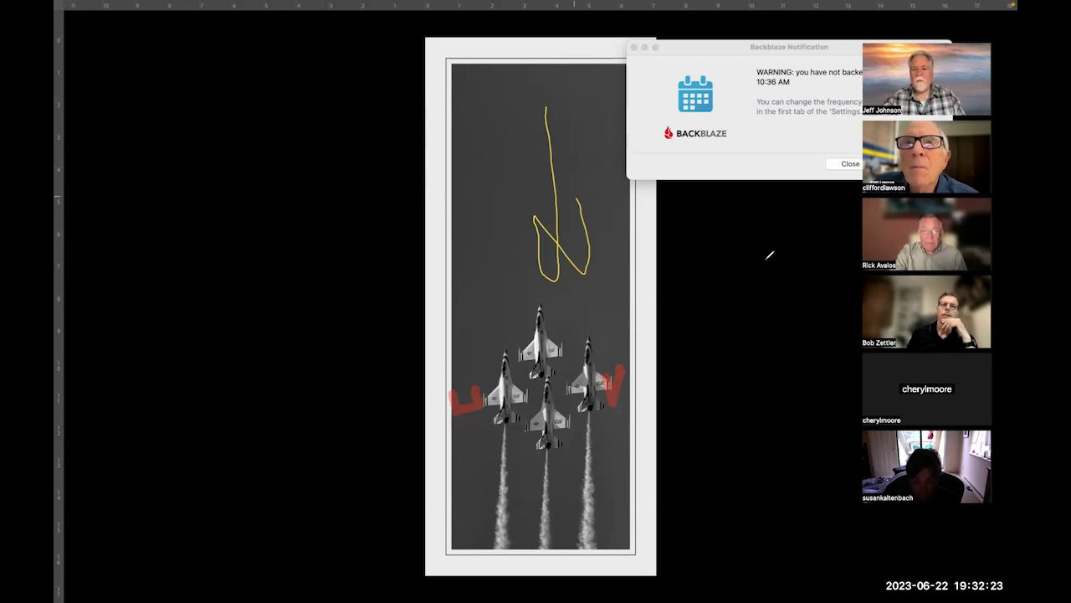
Dismiss the Backblaze notification and close Energetic Elegance.jpg without saving its changes.
left_click(852, 164)
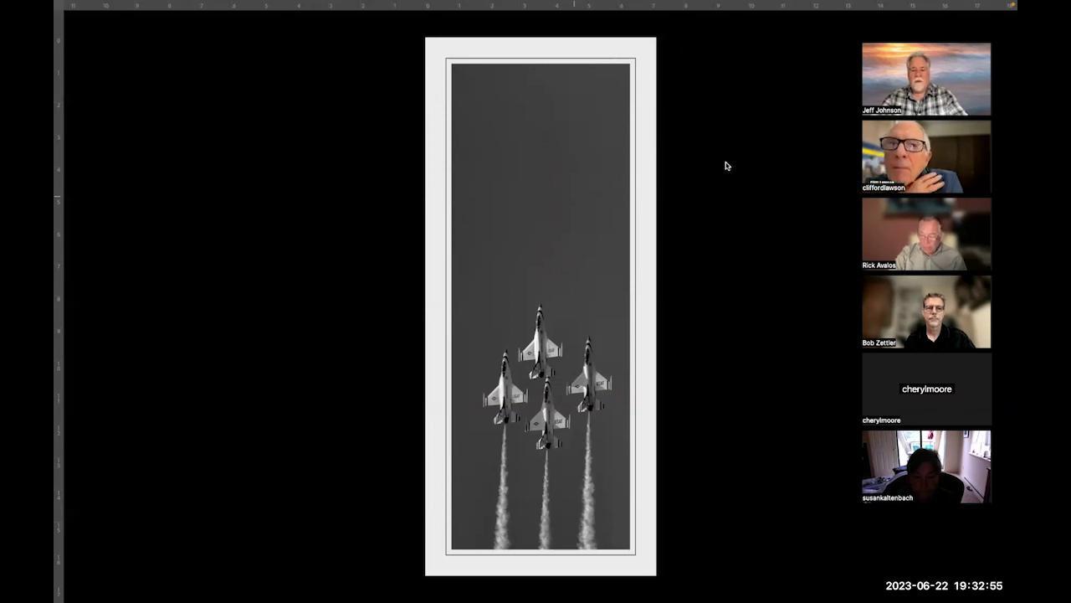
key("f")
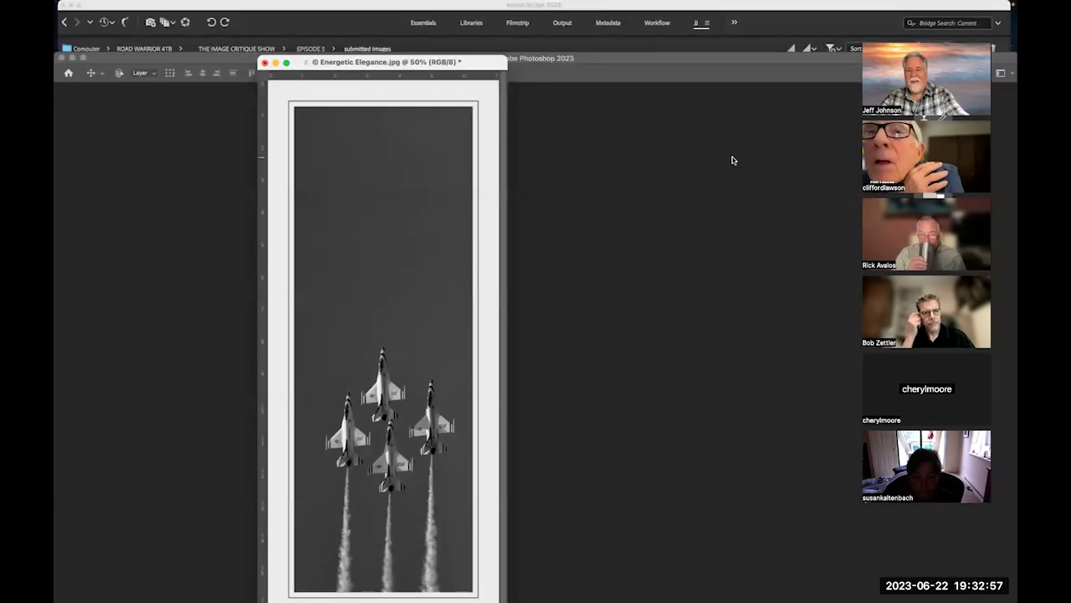
left_click(264, 64)
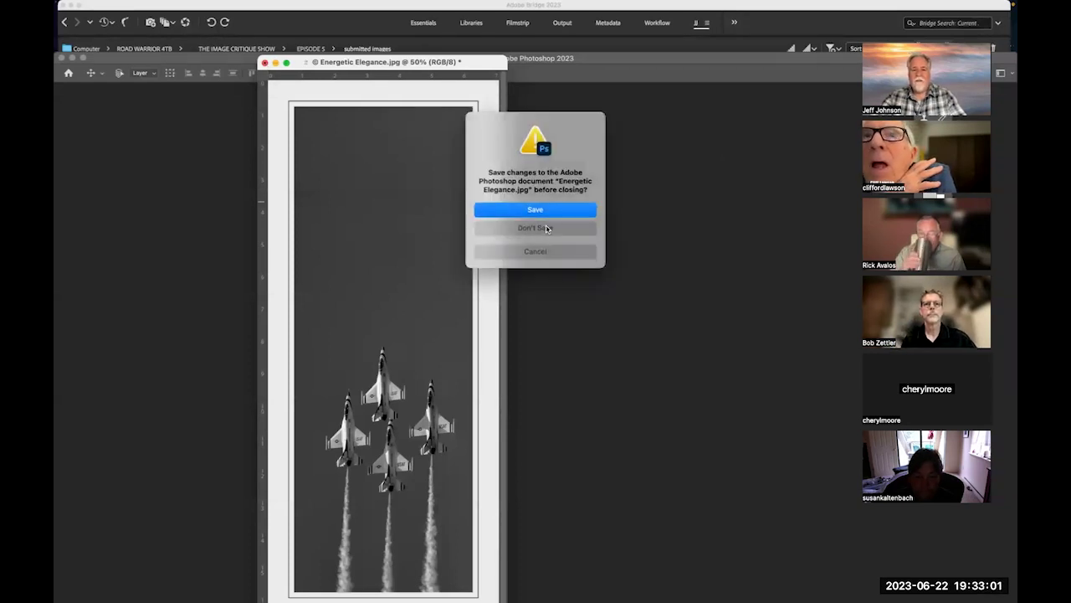
left_click(544, 229)
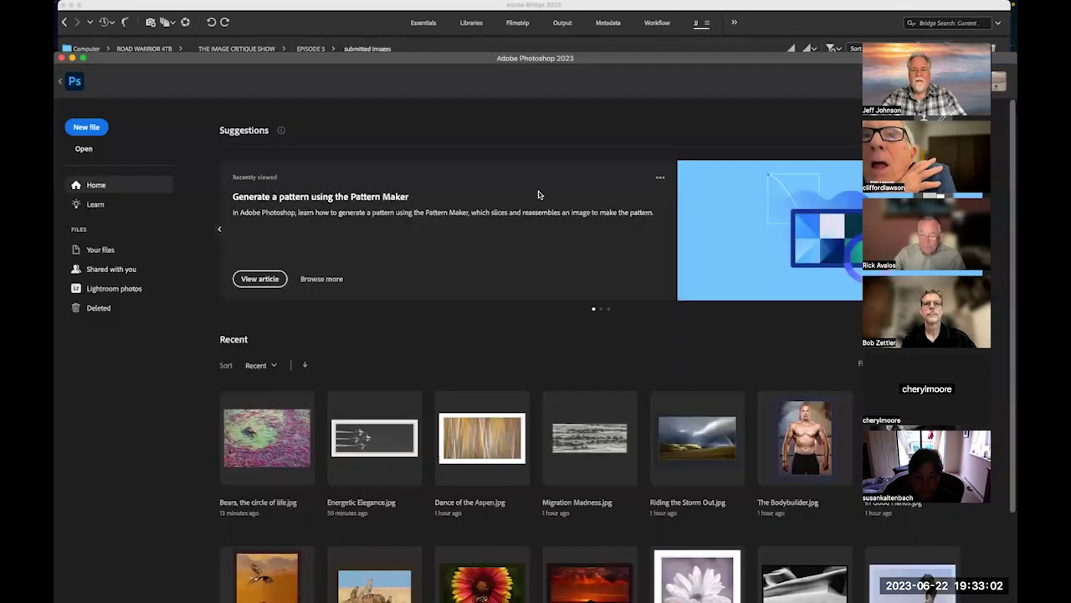
Open Dance of the Aspen.jpg from the recent files and shift its window slightly down within the workspace.
left_click(470, 422)
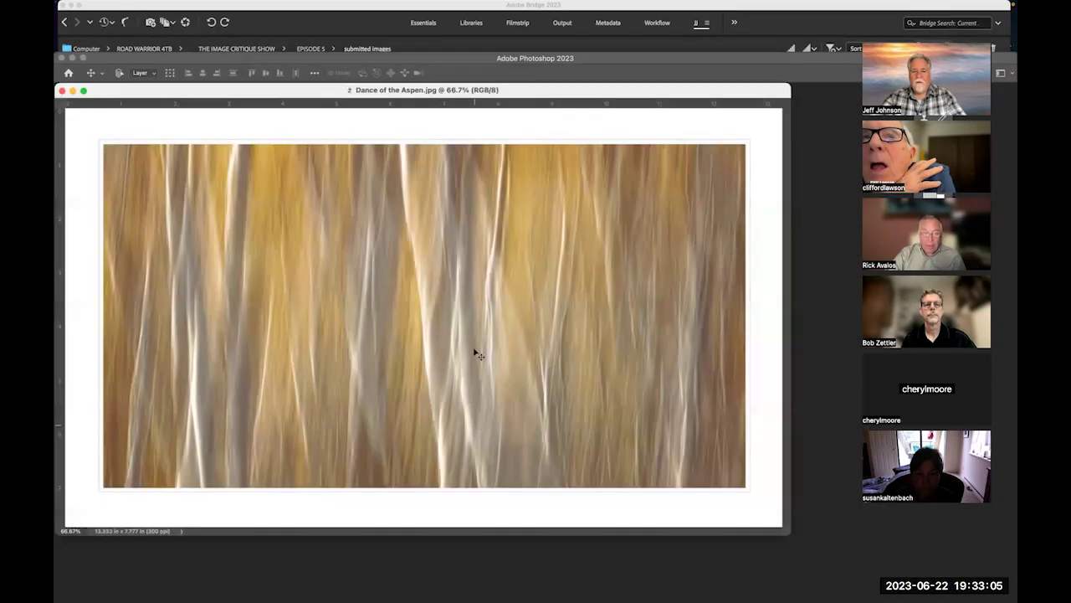
left_click_drag(334, 93, 356, 115)
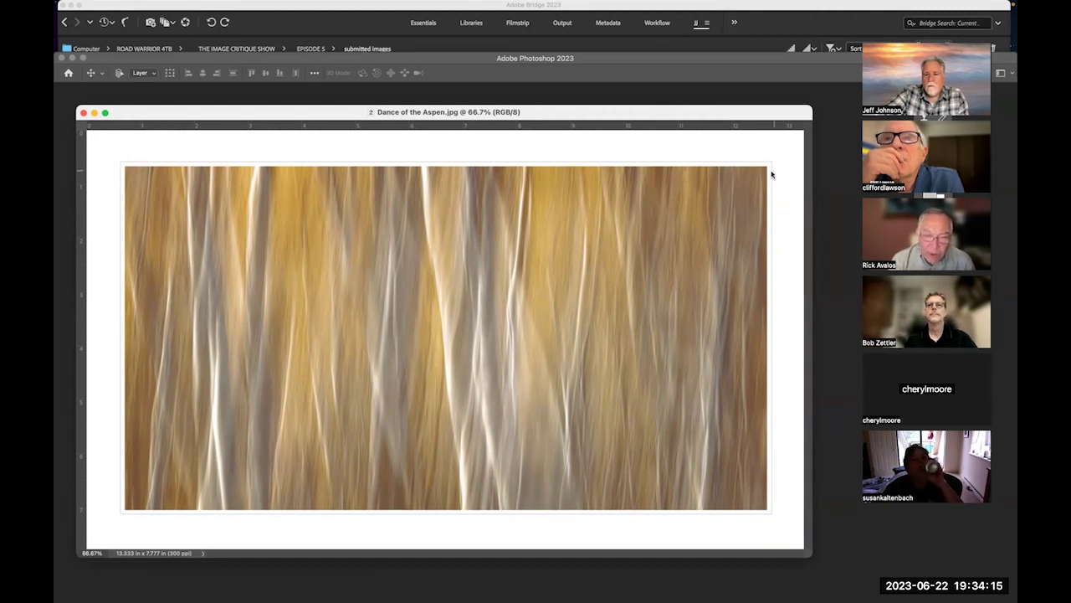
Mark the upper-right corner of the aspen image's thin border with freehand yellow annotation strokes and return to the document window.
left_click_drag(772, 178, 775, 224)
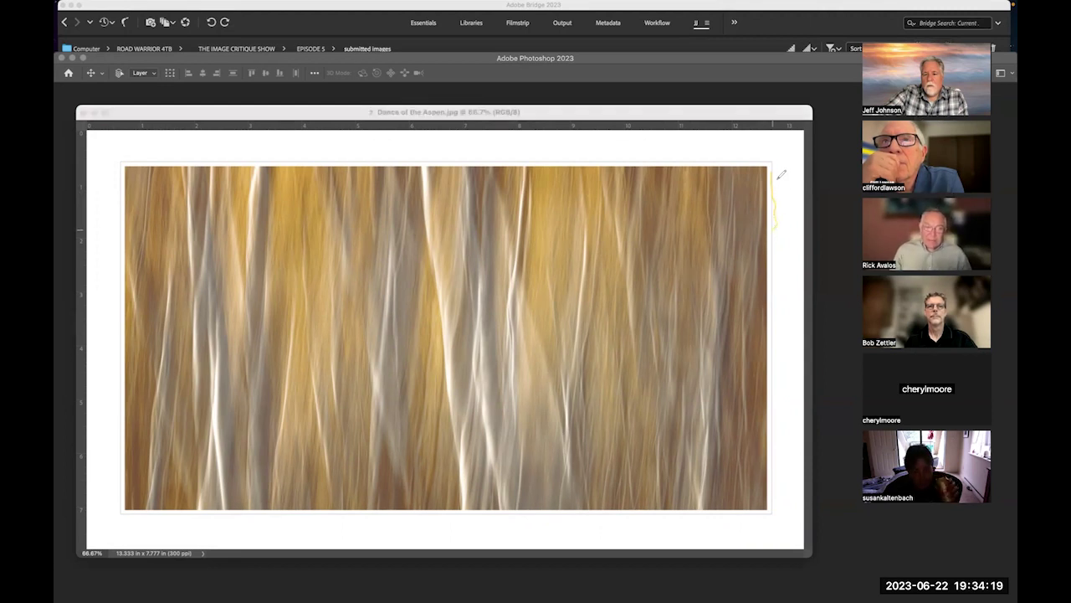
mouse_move(753, 159)
left_mouse_down()
mouse_move(777, 163)
mouse_move(776, 191)
left_mouse_up()
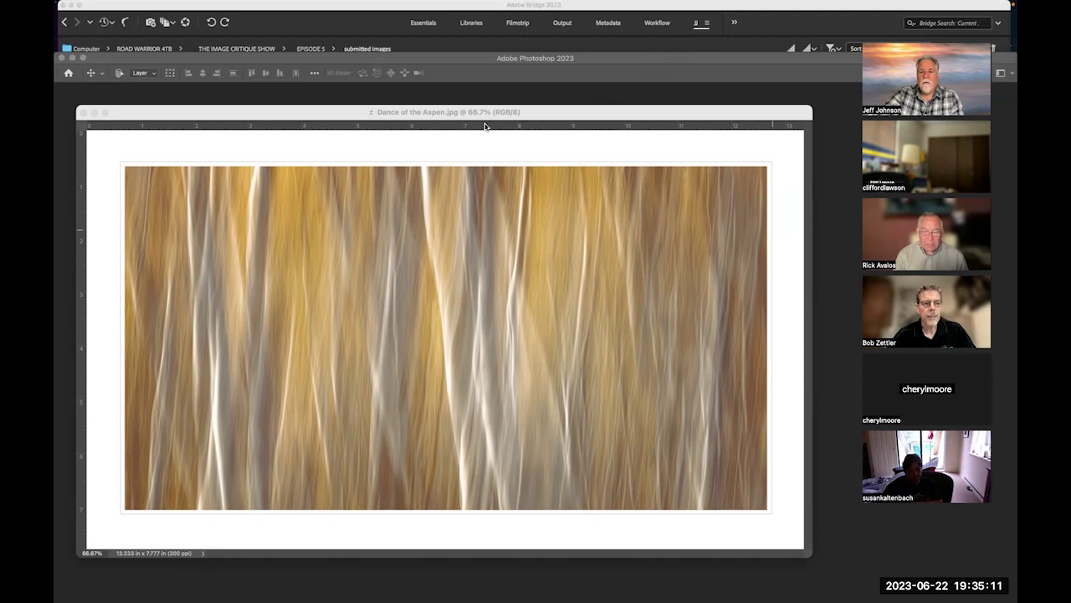
left_click(127, 114)
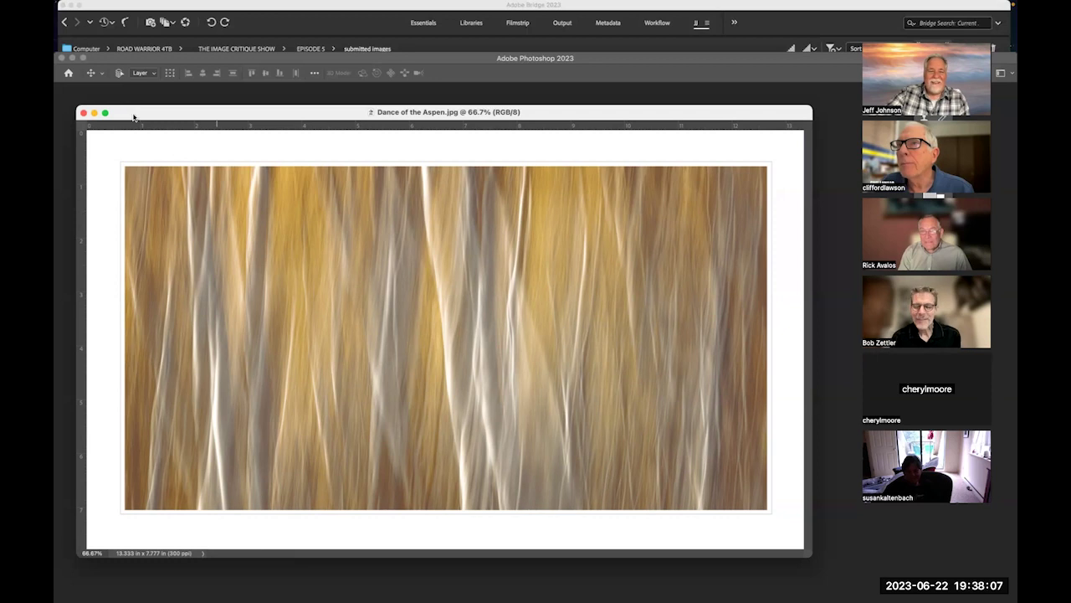
Close Dance of the Aspen.jpg and open Migration Madness.jpg from the recent files, placing its window slightly lower.
left_click(84, 113)
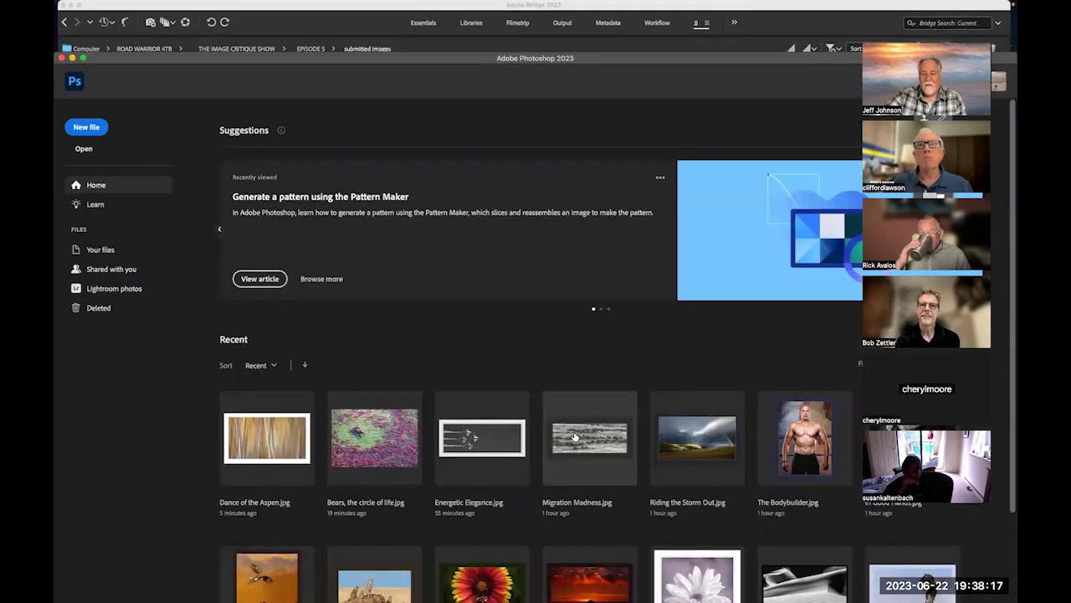
left_click(576, 436)
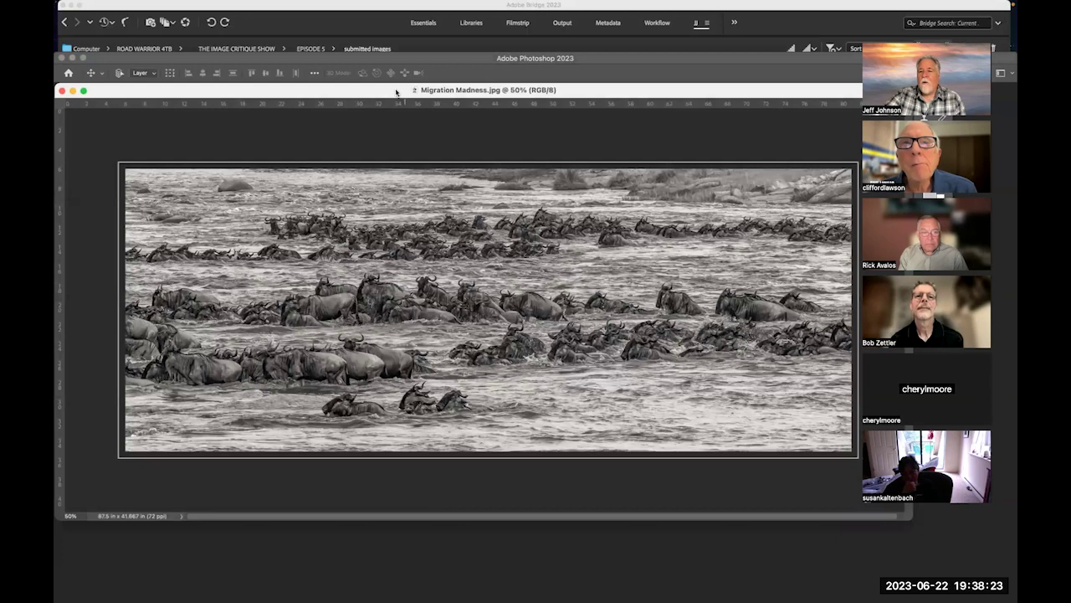
left_click_drag(397, 90, 393, 109)
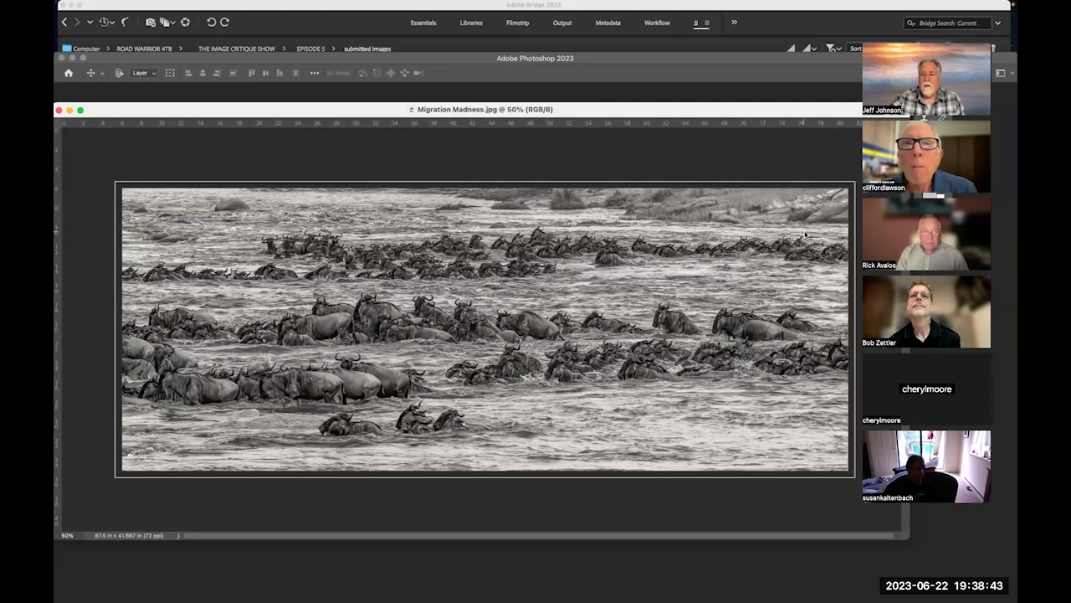
Trace the three long rows of wildebeest with yellow annotation lines and circle the small group in the foreground.
left_click_drag(829, 241, 370, 278)
mouse_move(298, 325)
left_mouse_down()
mouse_move(642, 300)
mouse_move(743, 309)
left_mouse_up()
mouse_move(795, 334)
left_mouse_down()
mouse_move(698, 354)
mouse_move(426, 378)
mouse_move(264, 416)
left_mouse_up()
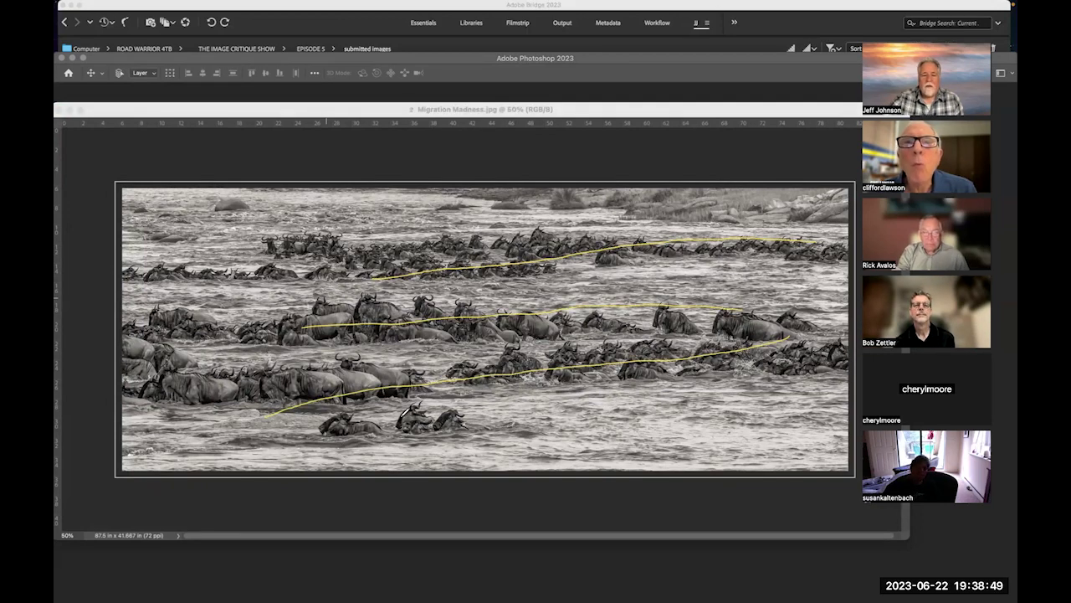
left_click_drag(408, 412, 471, 435)
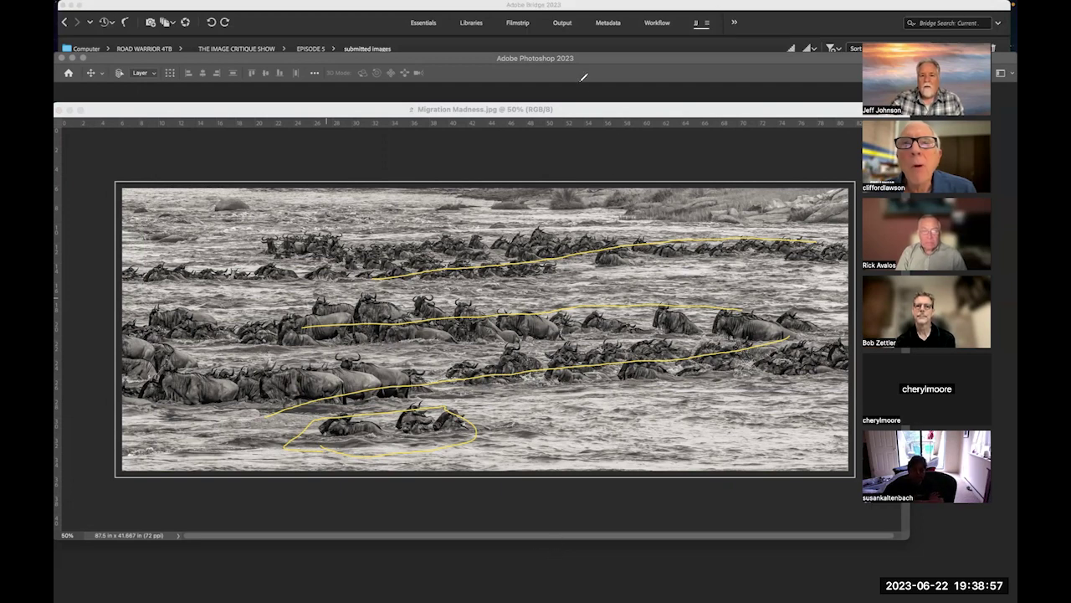
Clear the yellow annotations and mark the far riverbank along the upper edge of the wildebeest image.
key("ctrl+z")
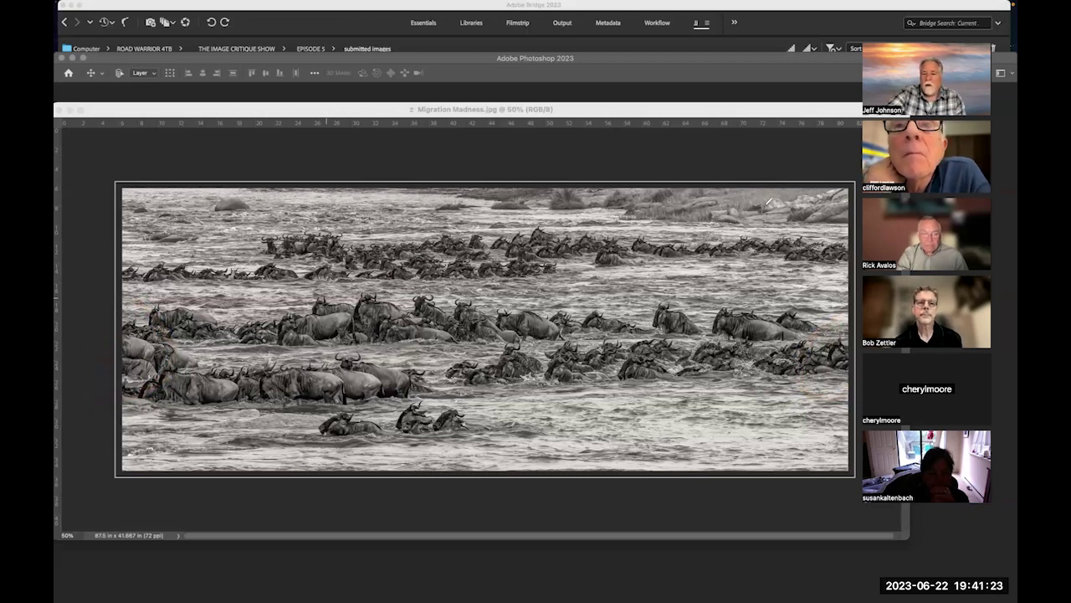
mouse_move(740, 191)
left_mouse_down()
mouse_move(575, 198)
mouse_move(828, 206)
mouse_move(635, 189)
mouse_move(569, 198)
left_mouse_up()
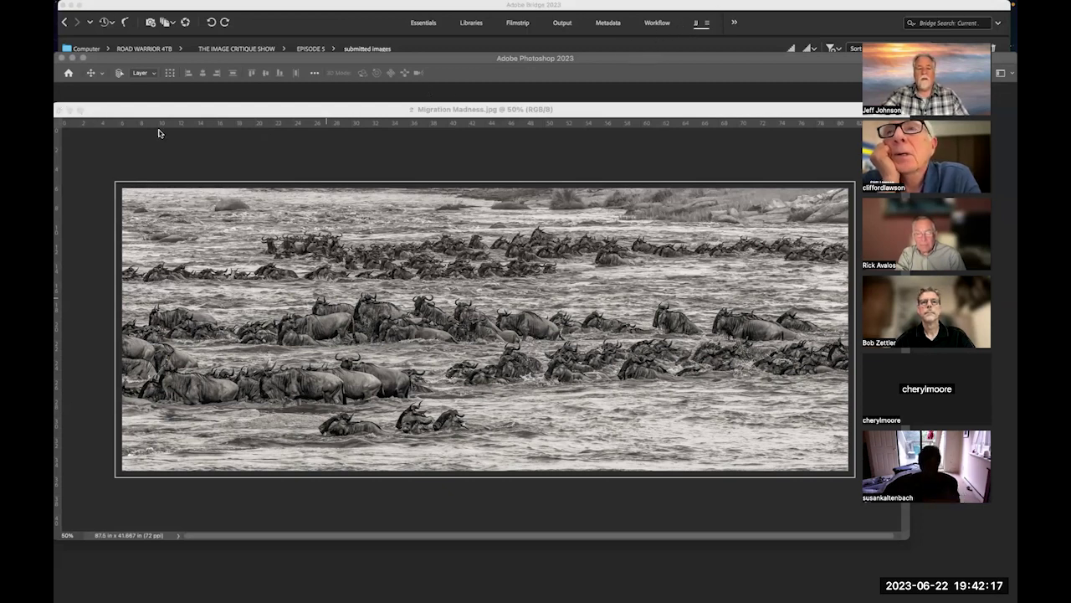
Close Migration Madness.jpg and open Riding the Storm Out.jpg from the recent files, moving its window toward the workspace centre.
left_click(58, 111)
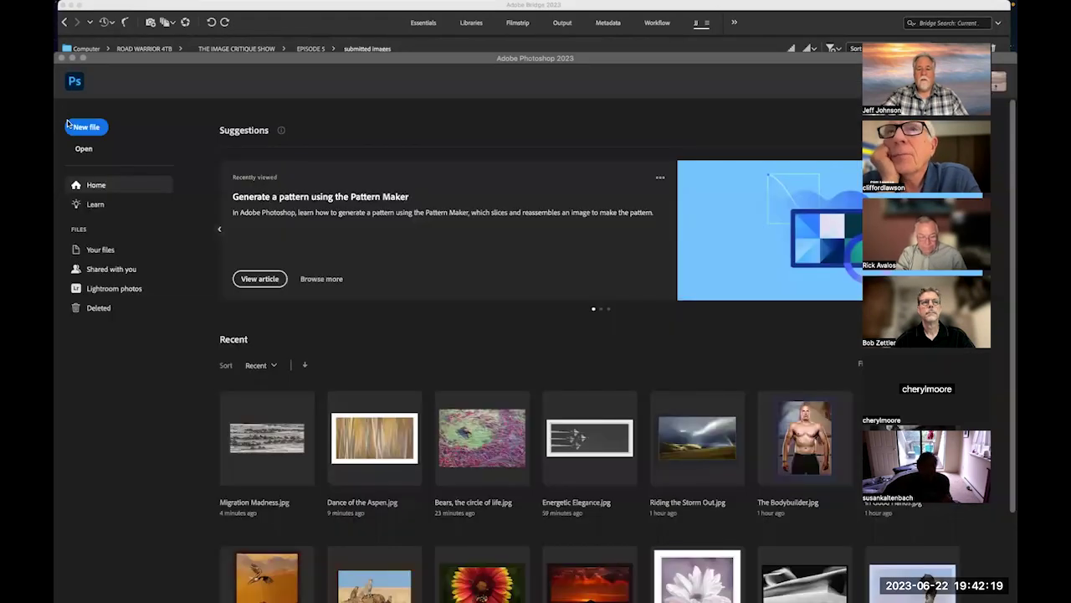
left_click(695, 445)
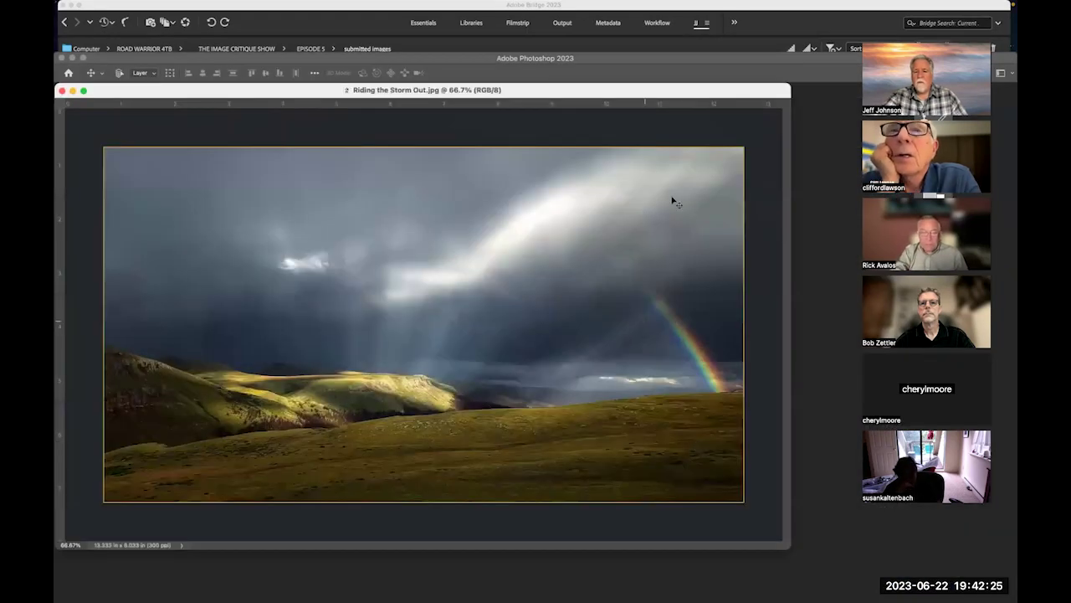
left_click_drag(676, 95, 703, 124)
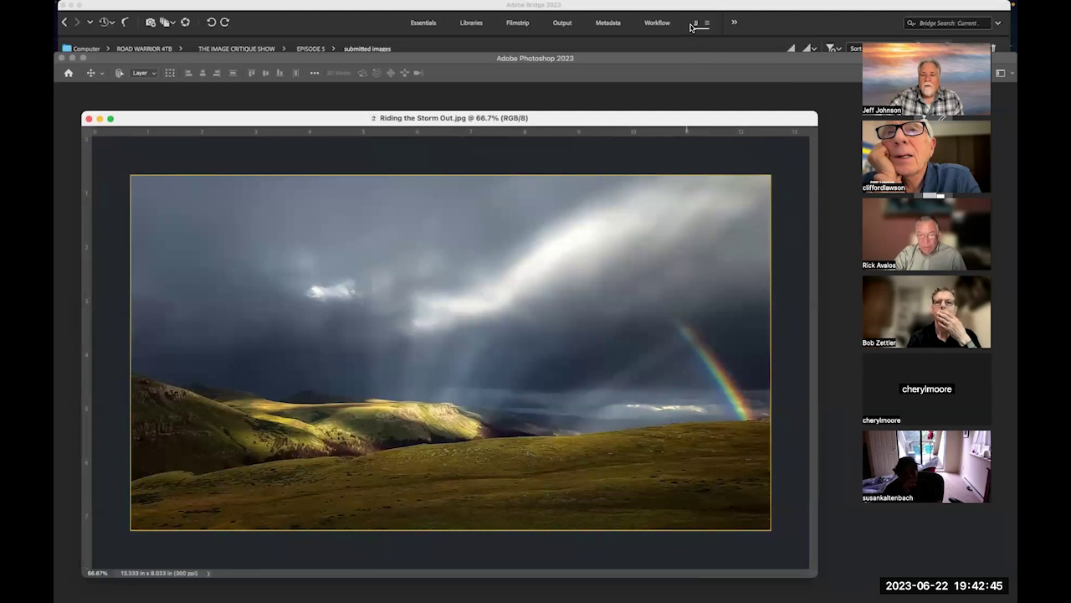
Draw yellow annotation lines along the three light rays and the rainbow, and circle the image's upper-right corner.
left_click_drag(574, 246, 508, 363)
left_click_drag(484, 290, 453, 387)
left_click_drag(424, 287, 415, 375)
left_click_drag(683, 332, 718, 394)
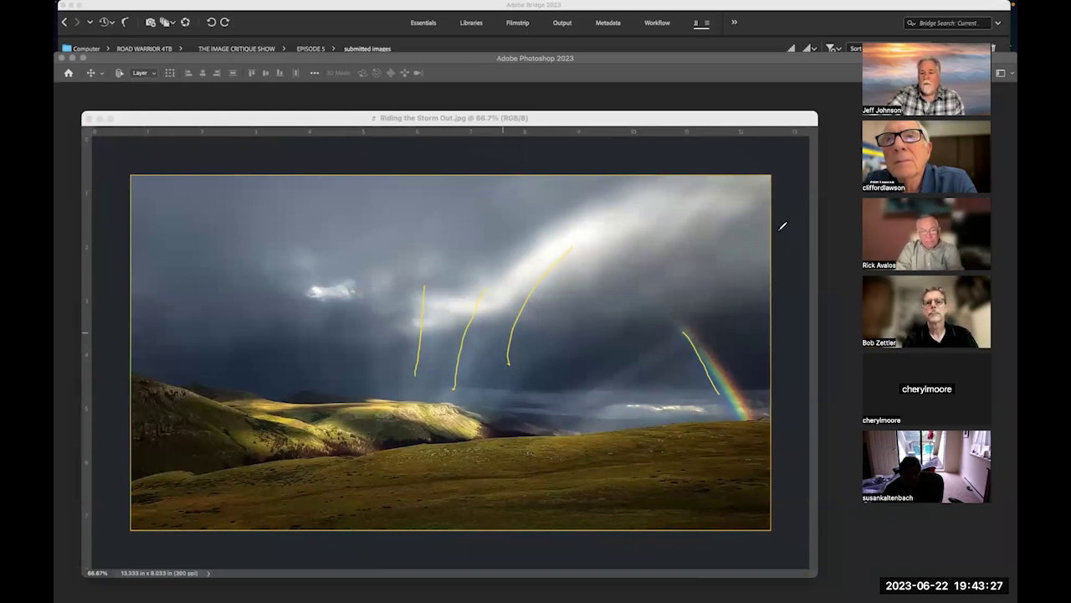
mouse_move(777, 190)
left_mouse_down()
mouse_move(765, 167)
mouse_move(777, 179)
mouse_move(777, 162)
mouse_move(781, 171)
left_mouse_up()
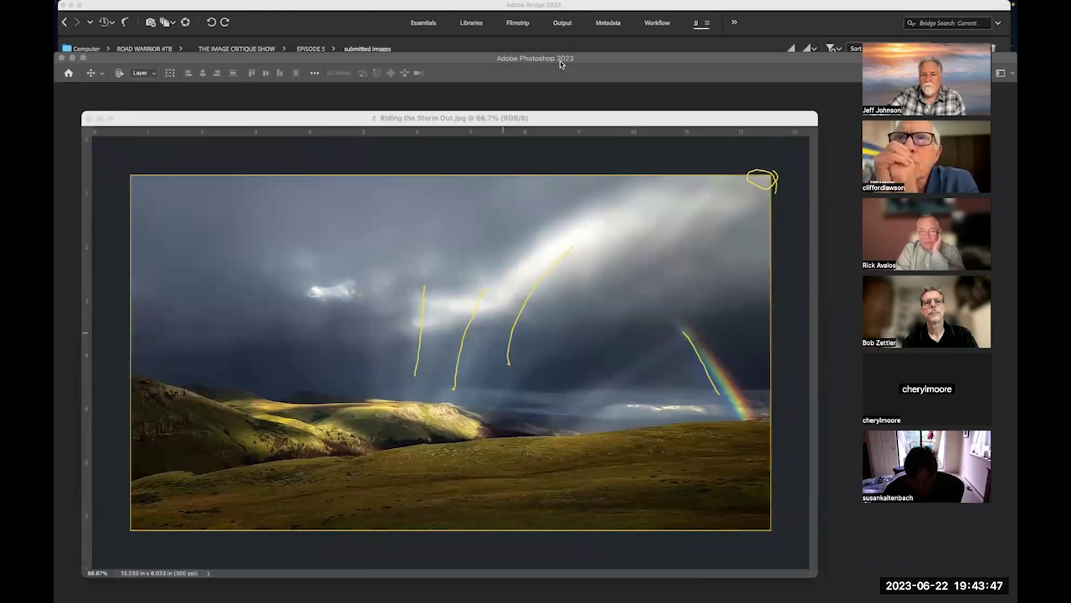
Clear the annotations on the storm image and reposition its document window slightly higher.
key("Escape")
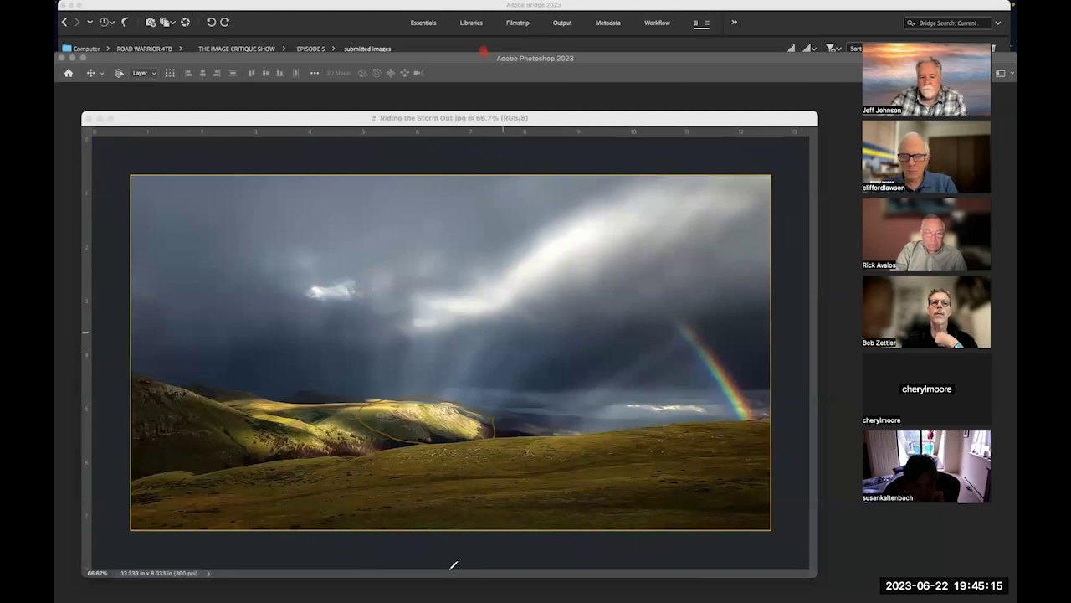
mouse_move(498, 587)
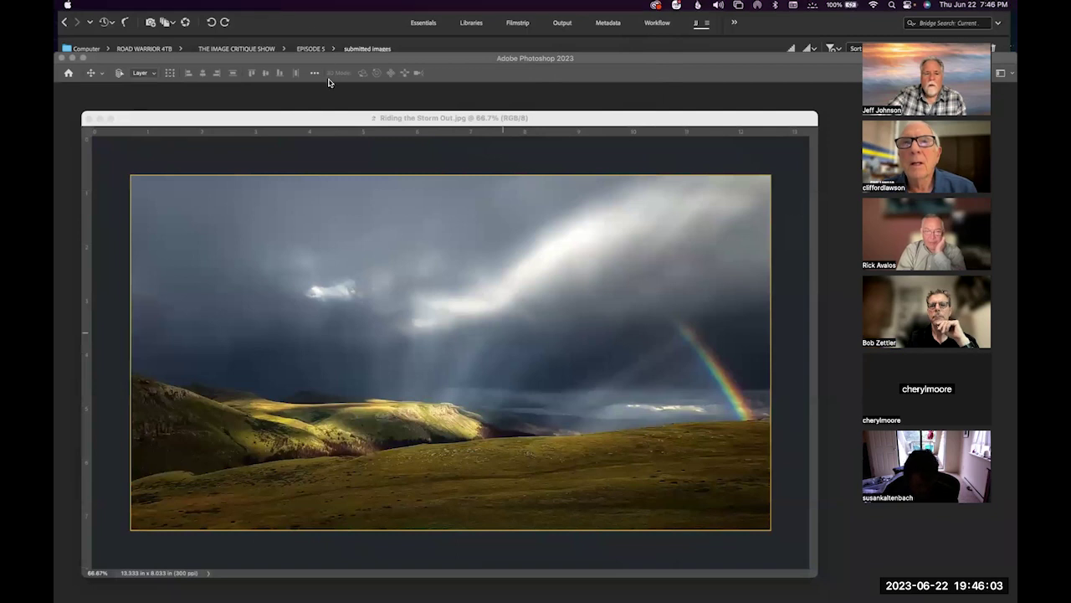
left_click(336, 119)
mouse_move(237, 6)
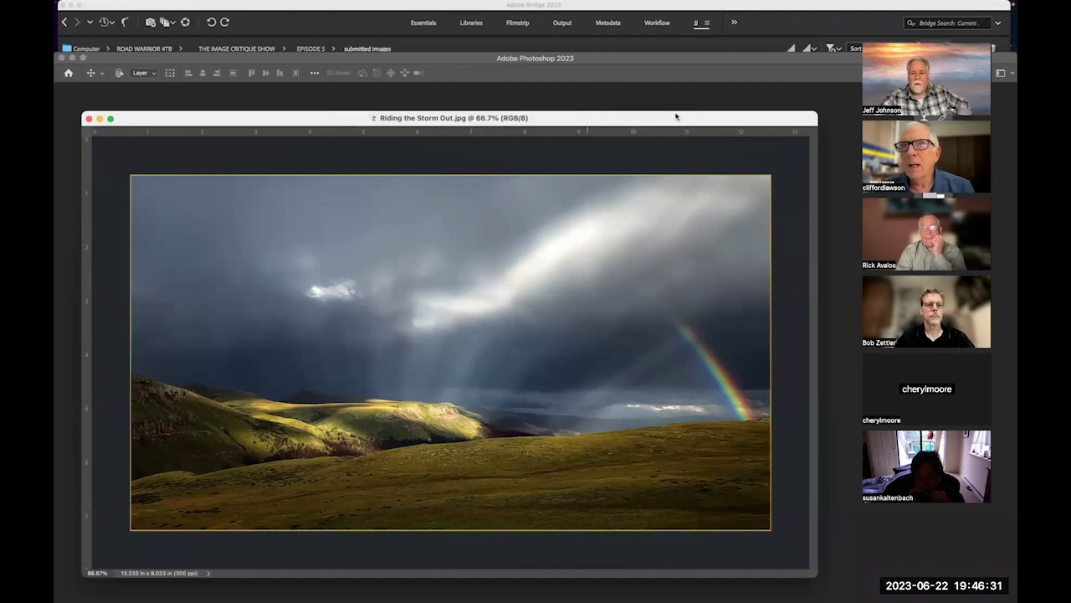
left_click_drag(673, 113, 669, 107)
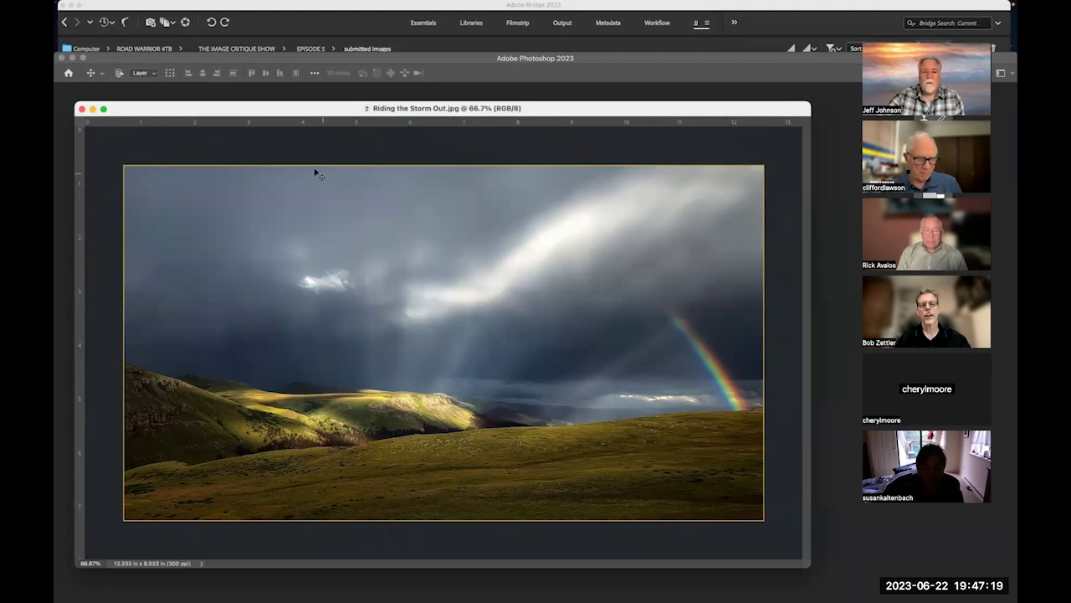
Flip the canvas of Riding the Storm Out.jpg horizontally to compare the composition, and undo the flip.
mouse_move(322, 5)
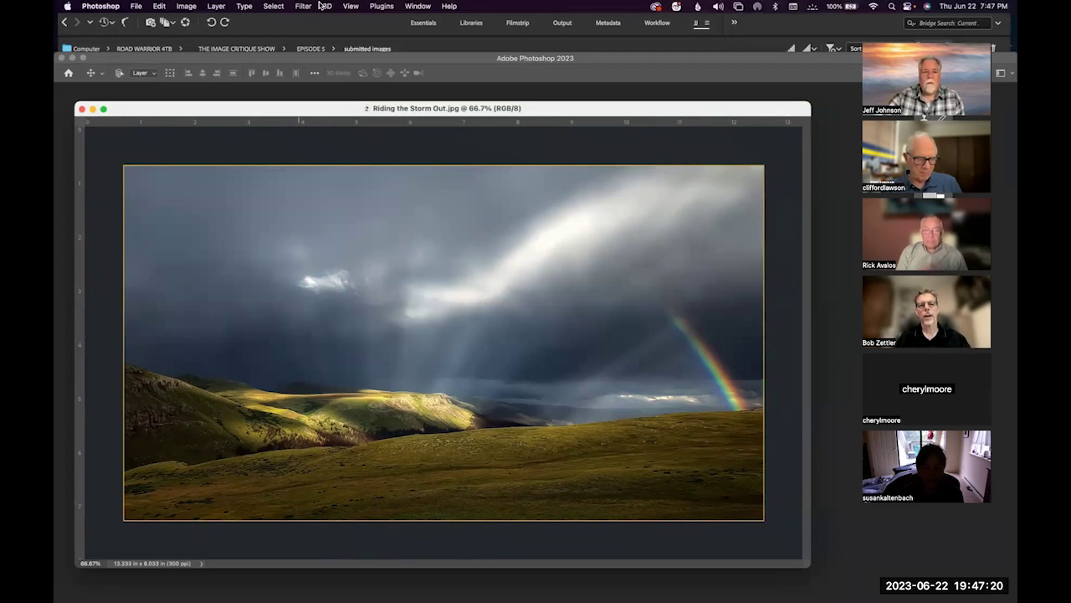
left_click(187, 7)
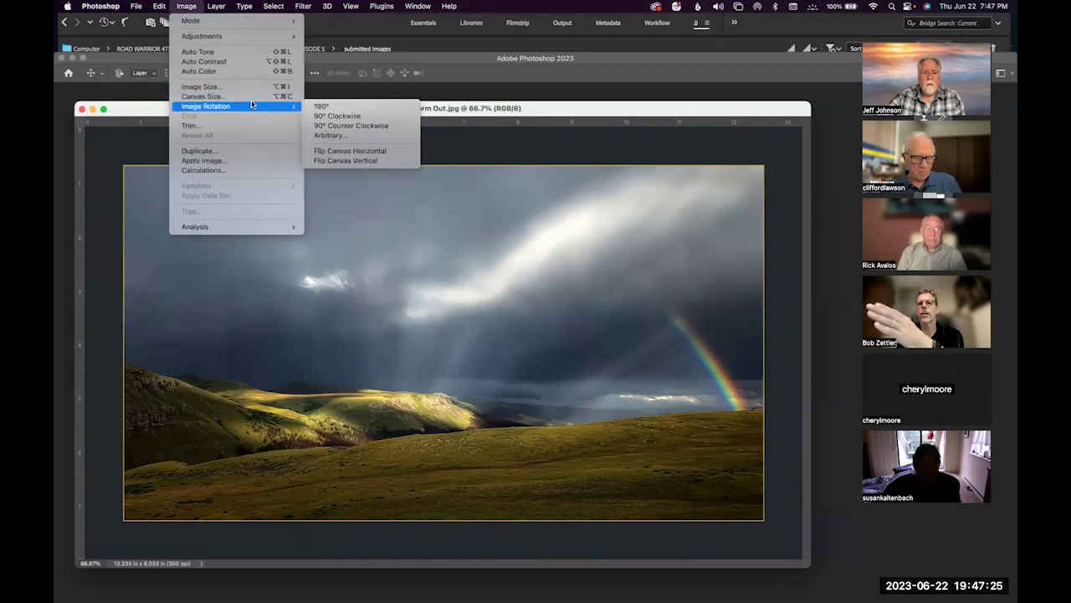
mouse_move(276, 107)
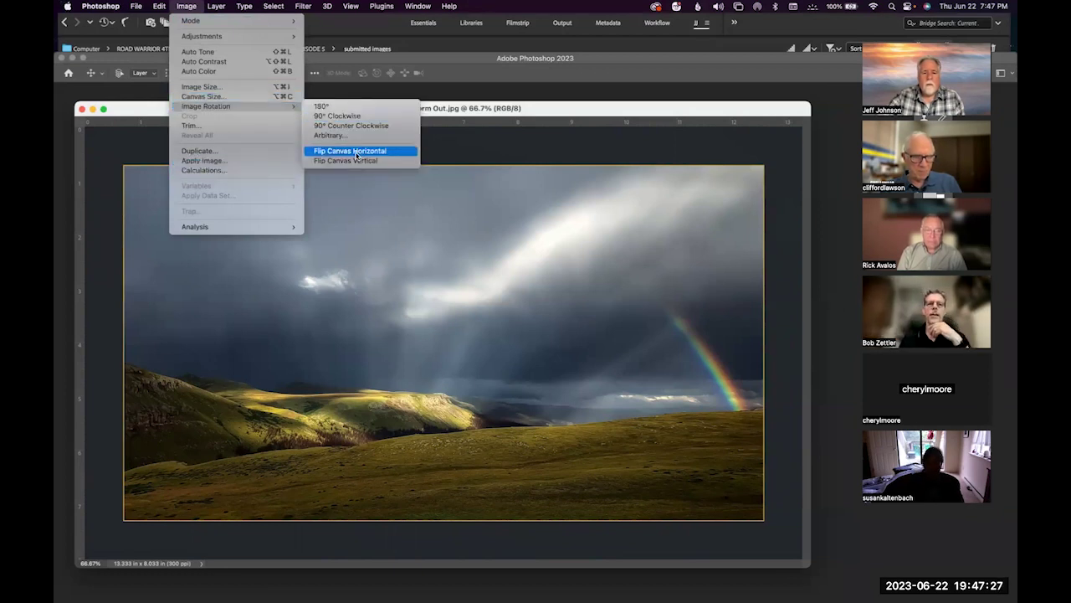
left_click(356, 151)
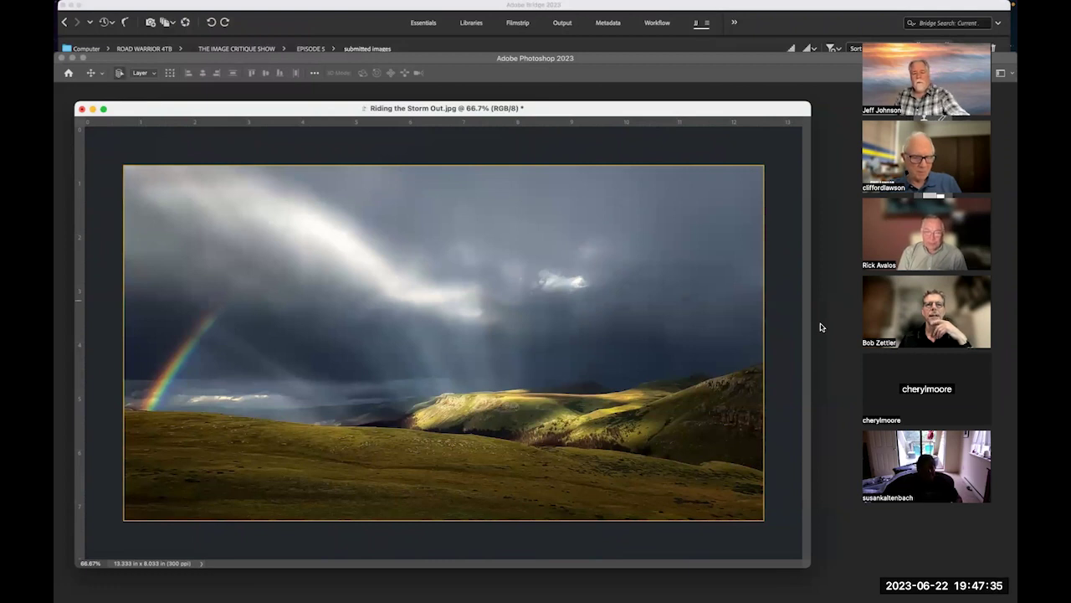
key("super+z")
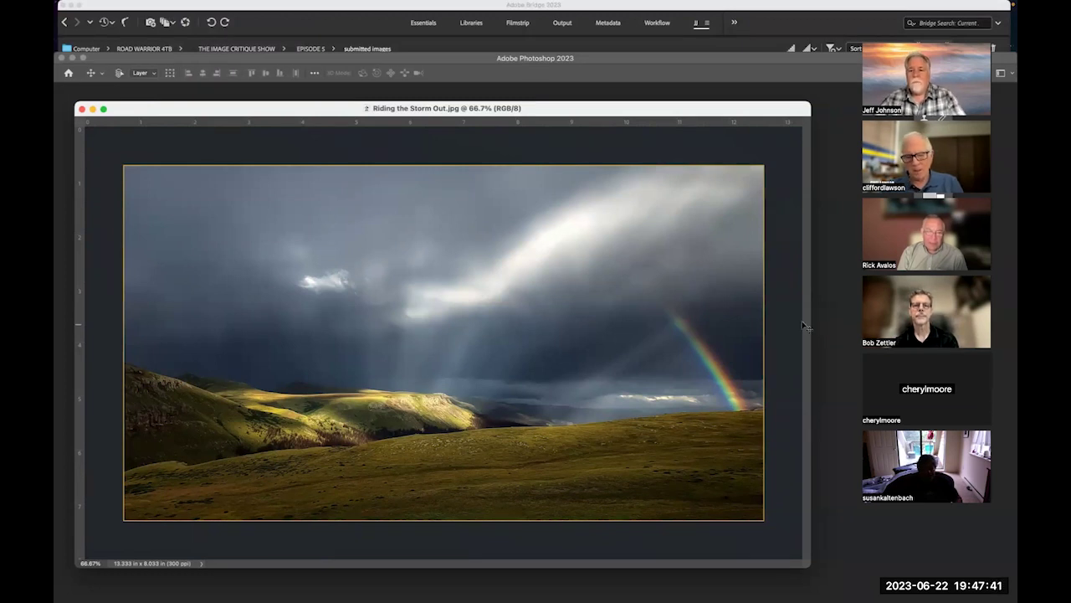
Close Riding the Storm Out.jpg and open The Bodybuilder.jpg from the recent files, moving its window to the workspace centre.
mouse_move(415, 11)
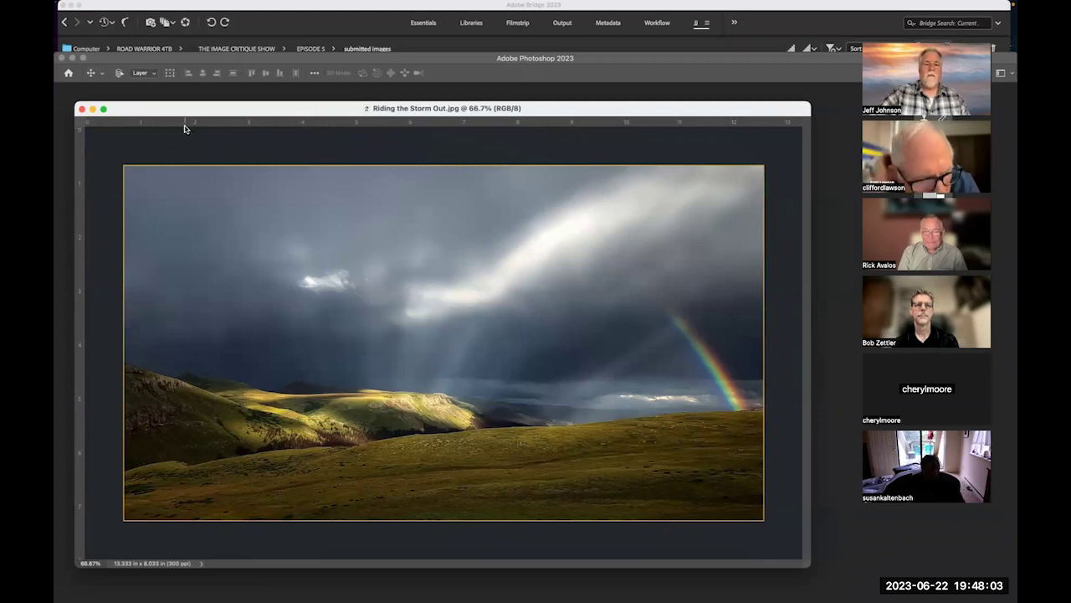
left_click(81, 109)
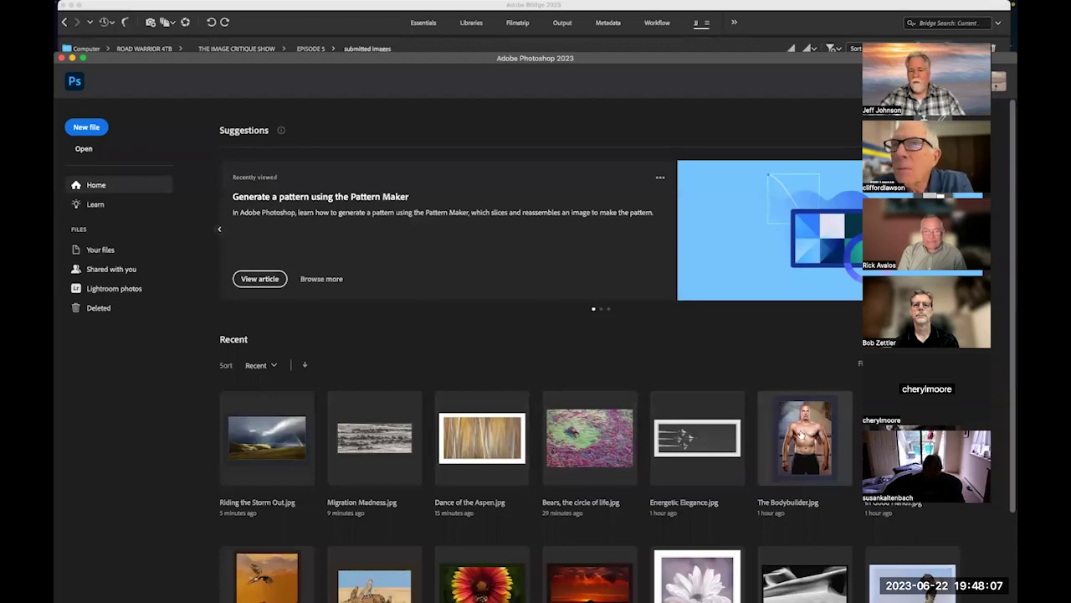
left_click(802, 435)
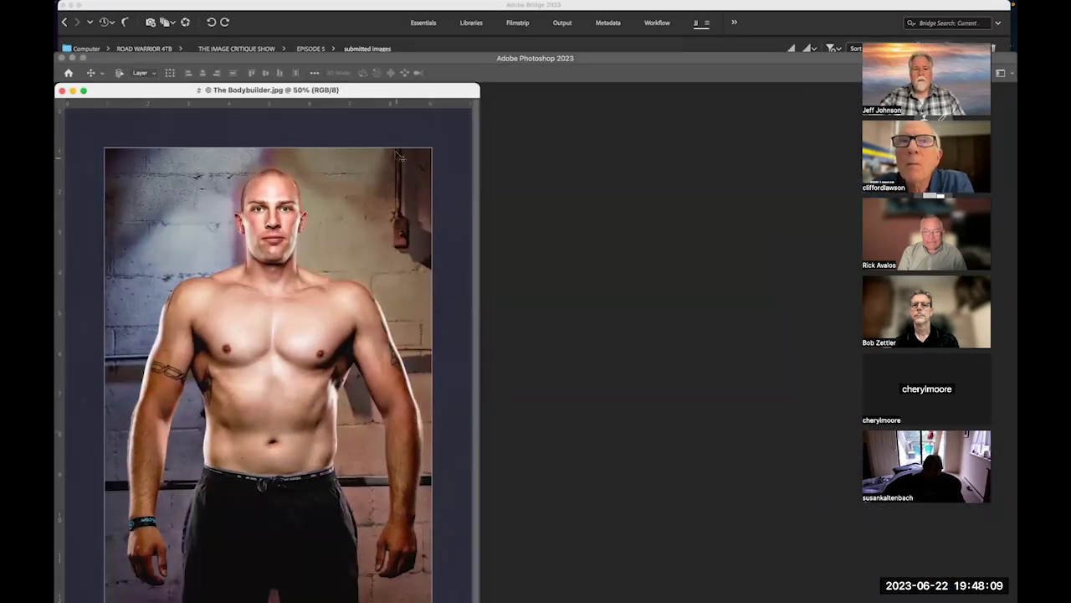
left_click_drag(400, 91, 673, 76)
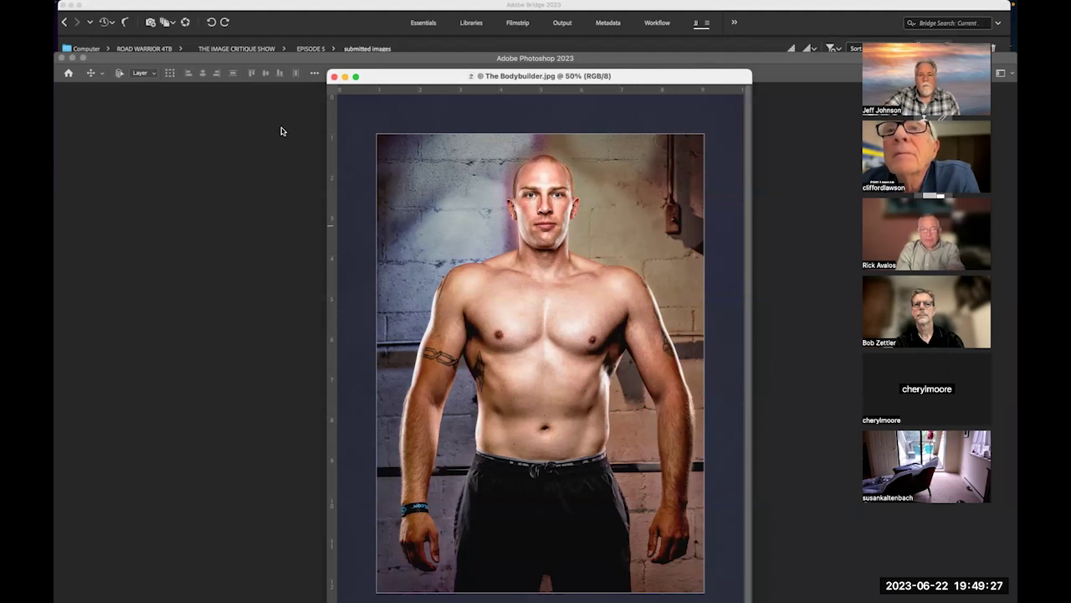
mouse_move(427, 5)
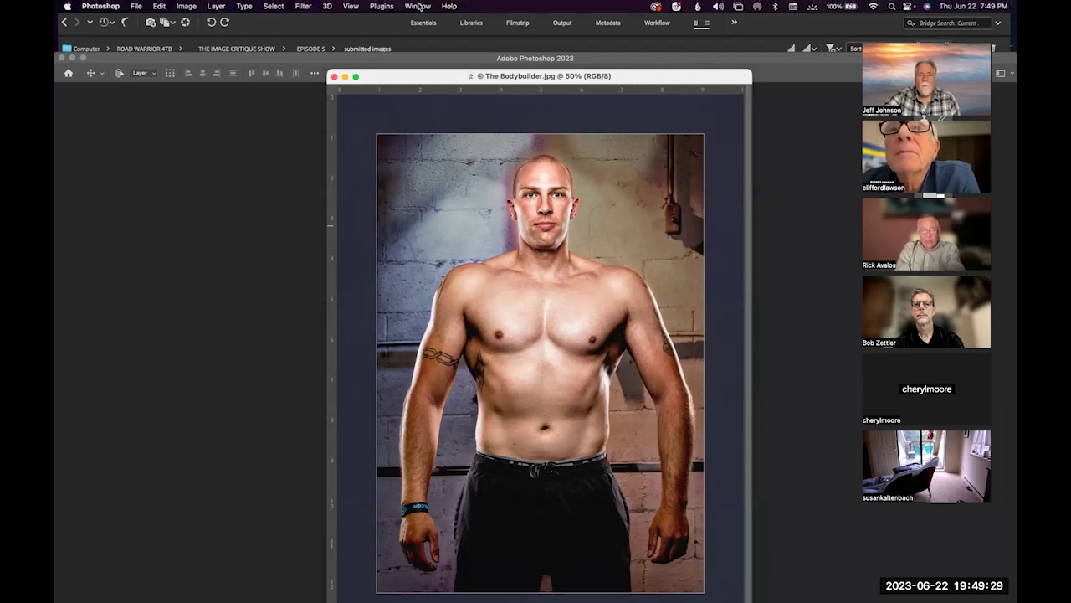
Apply the Portraits - Classic Black & White adjustment preset to The Bodybuilder.jpg and show its layers beside the image.
left_click(418, 5)
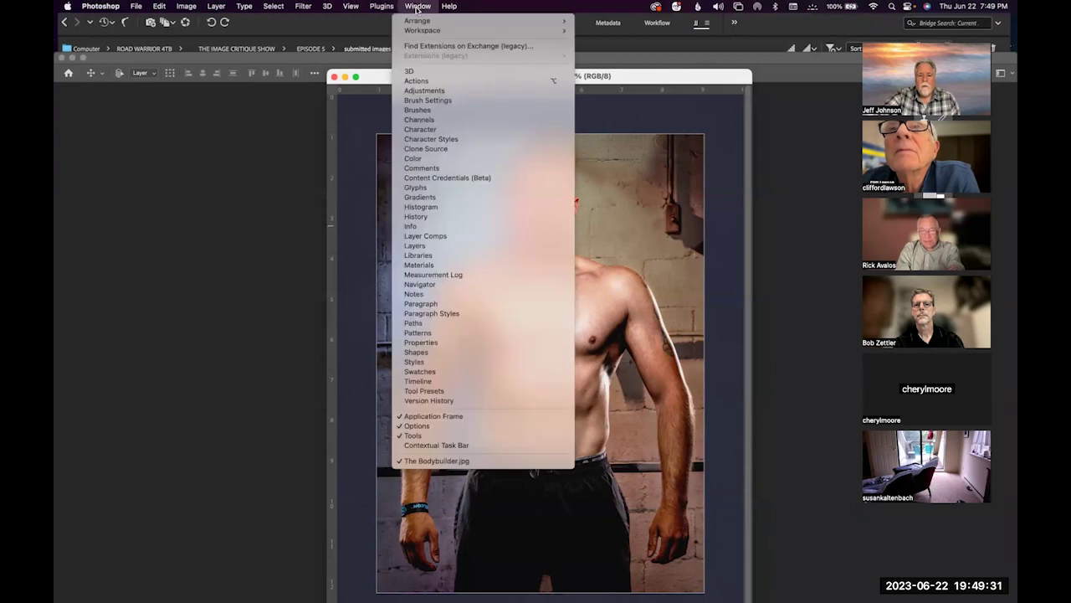
left_click(433, 92)
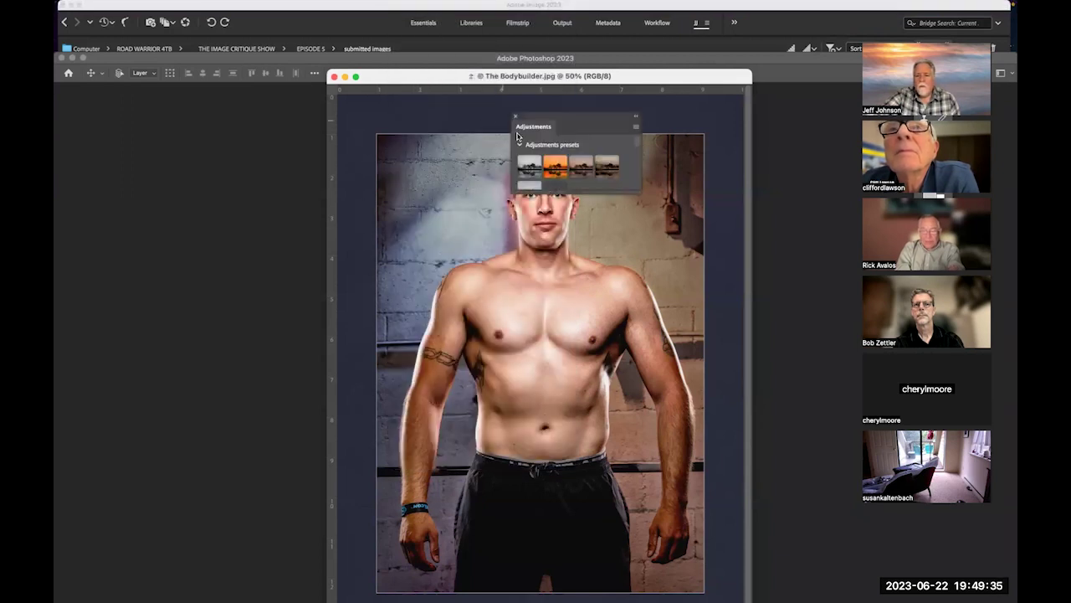
left_click_drag(527, 119, 834, 495)
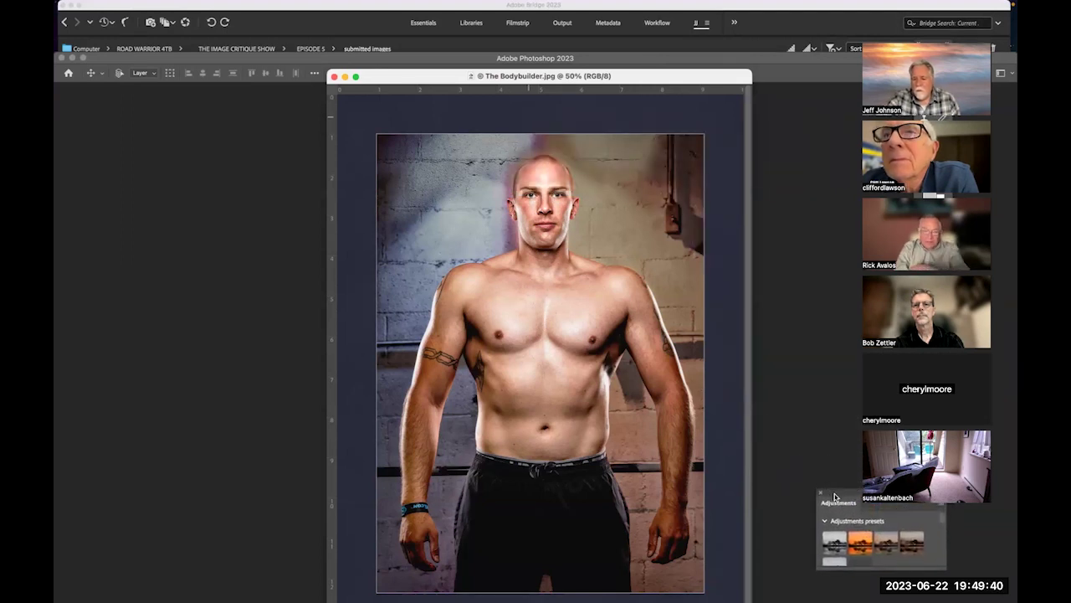
left_click(837, 543)
key("F7")
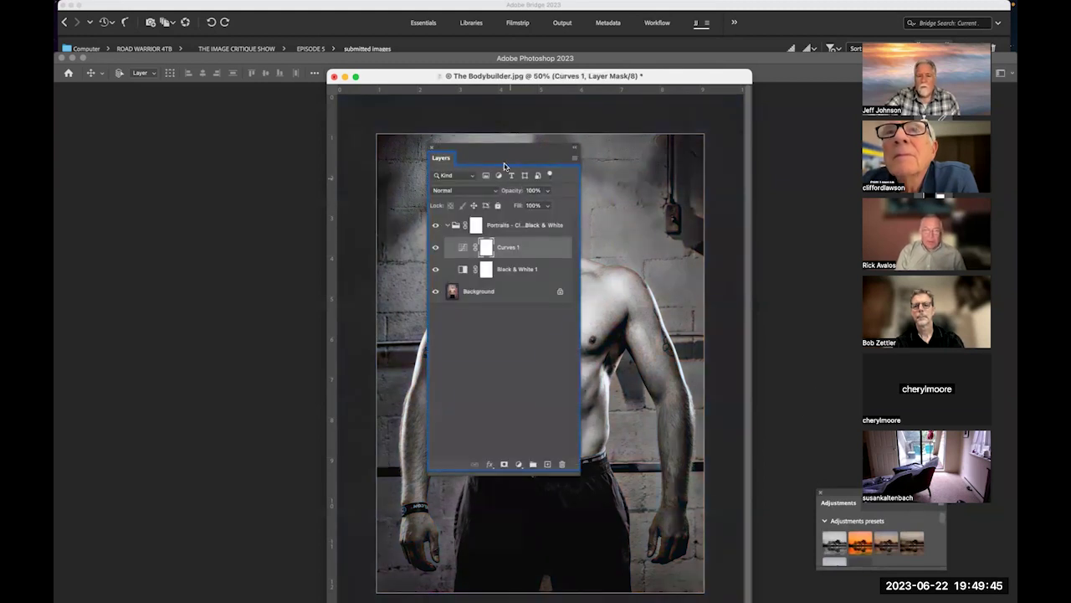
left_click_drag(453, 148, 97, 170)
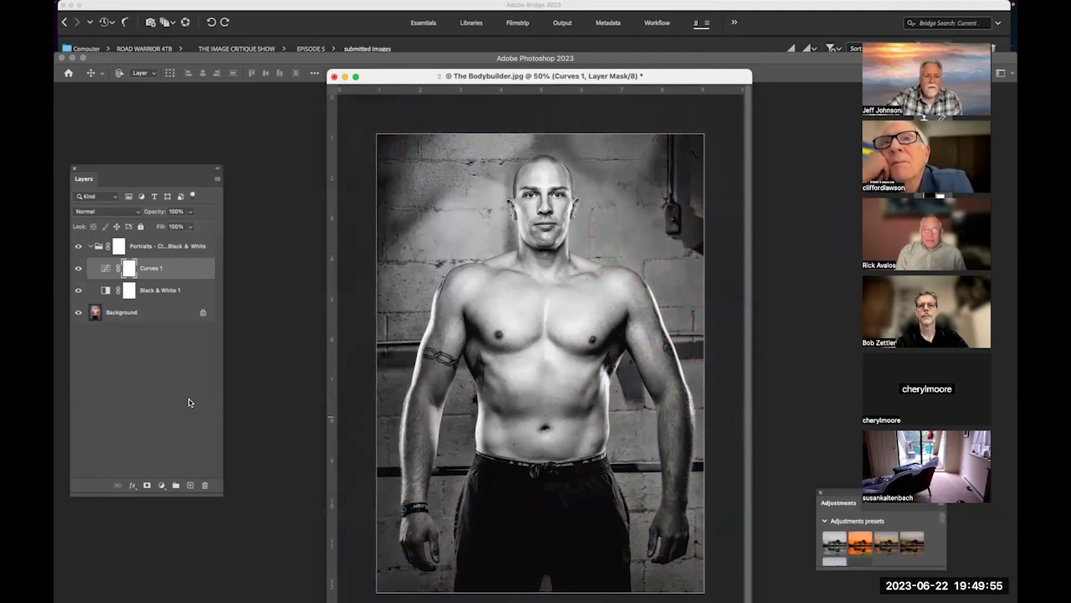
Soften the contrast of the Curves 1 layer by lifting the shadow point and lowering the highlight point.
double_click(104, 268)
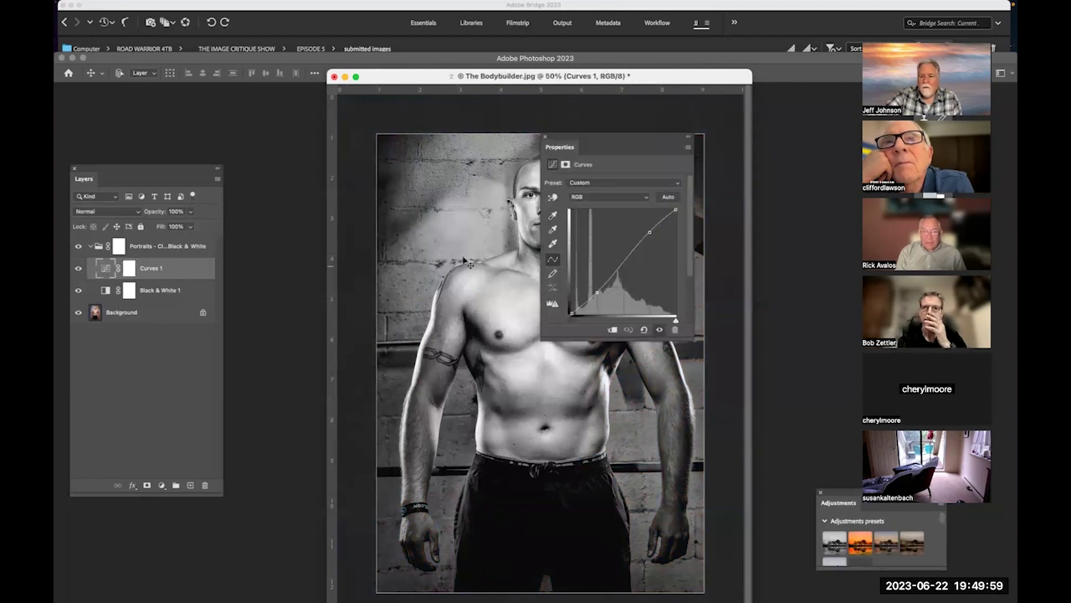
left_click_drag(589, 142, 155, 371)
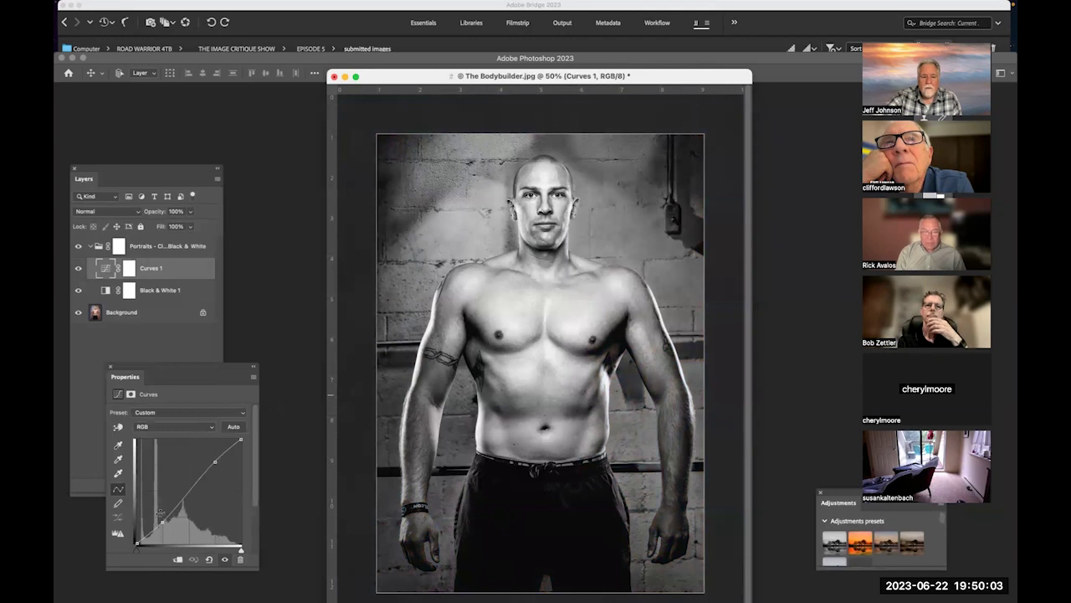
left_click_drag(163, 519, 160, 523)
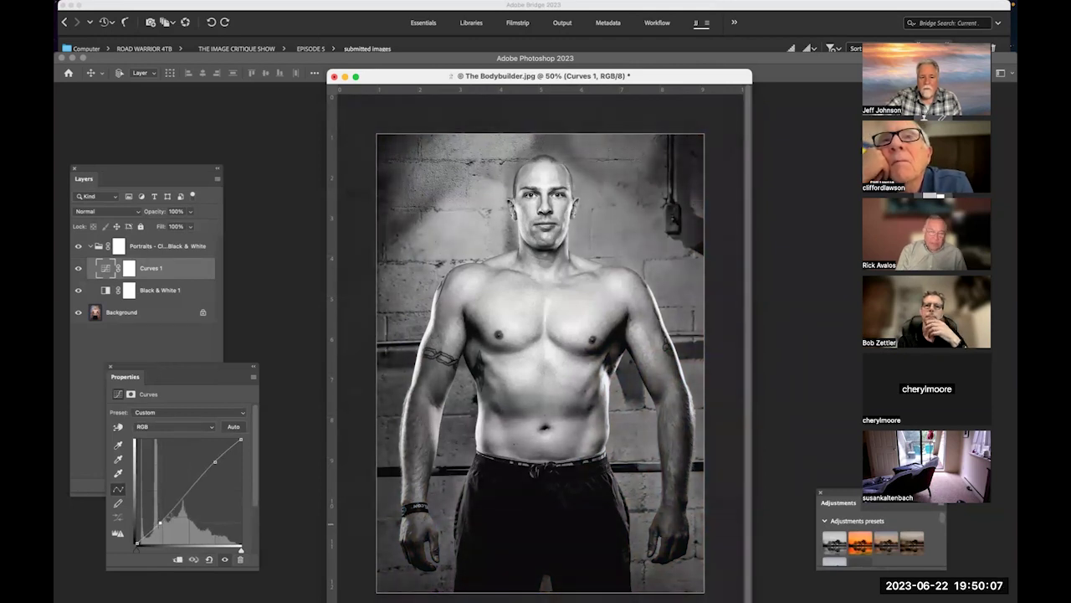
left_click_drag(216, 462, 218, 474)
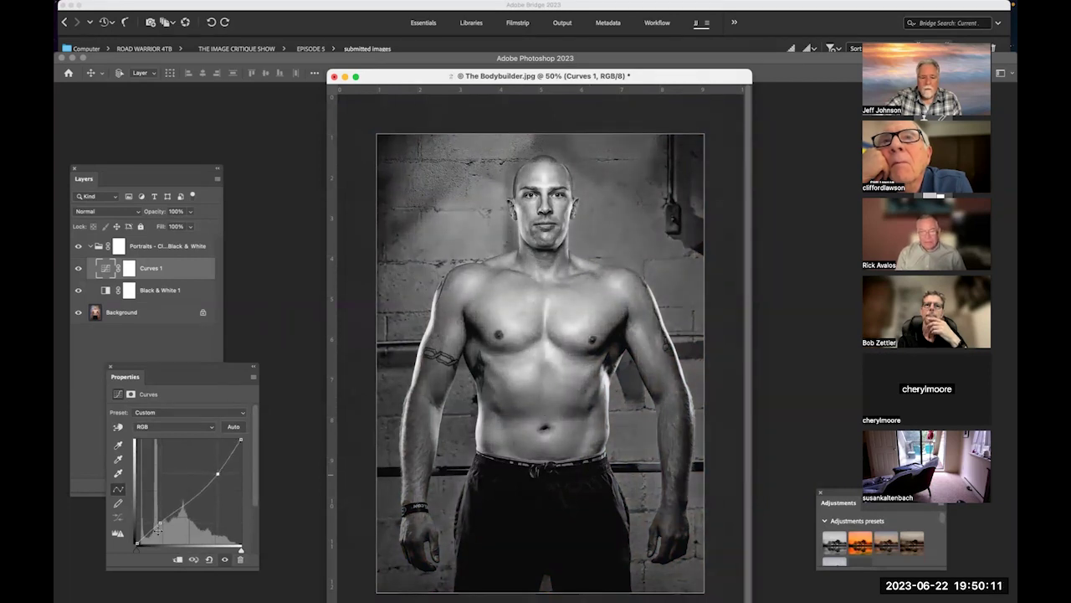
left_click_drag(159, 523, 158, 518)
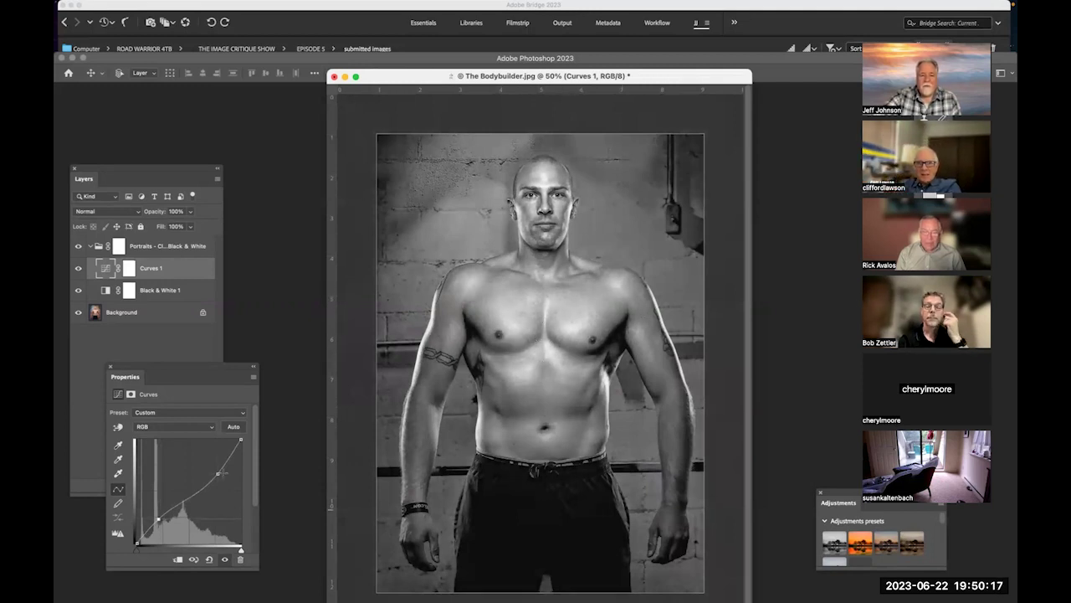
left_click_drag(217, 474, 218, 467)
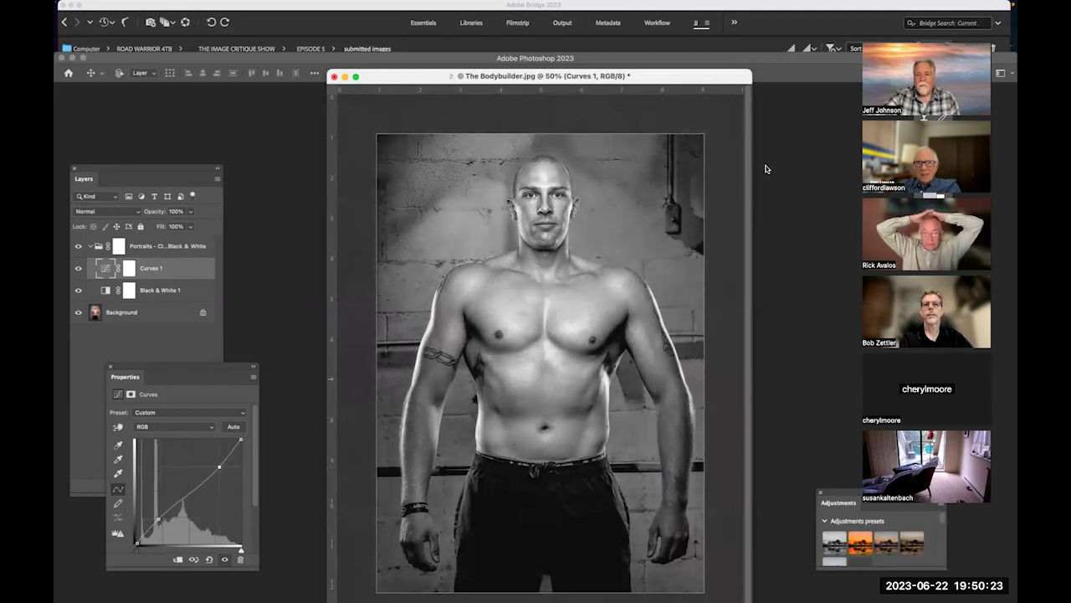
Move the image window slightly higher, collapse the black-and-white preset group and toggle its visibility to compare with the color original.
left_click_drag(723, 78, 722, 63)
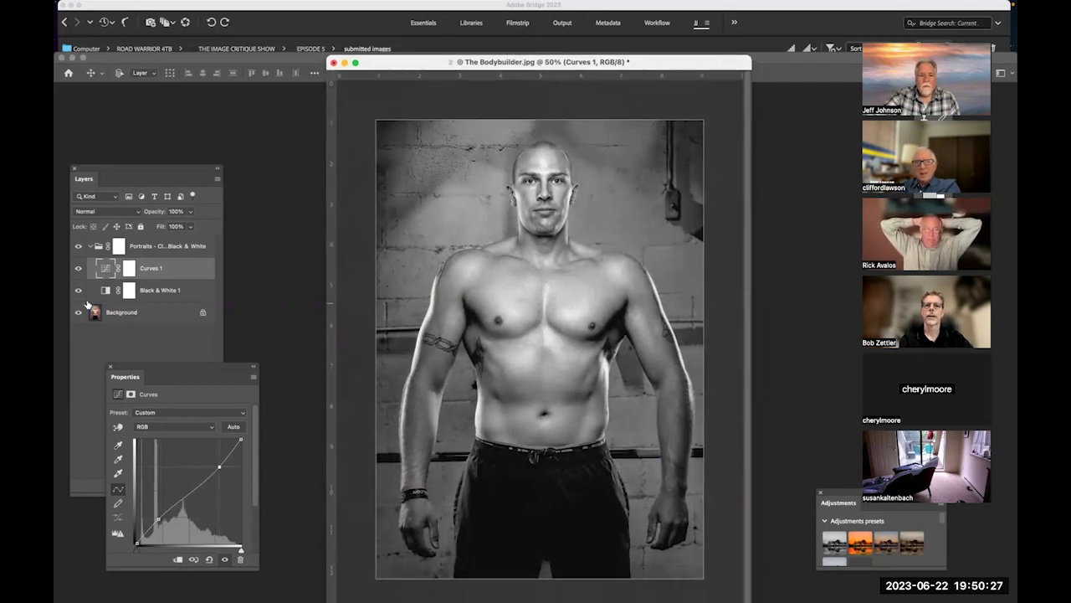
left_click(90, 248)
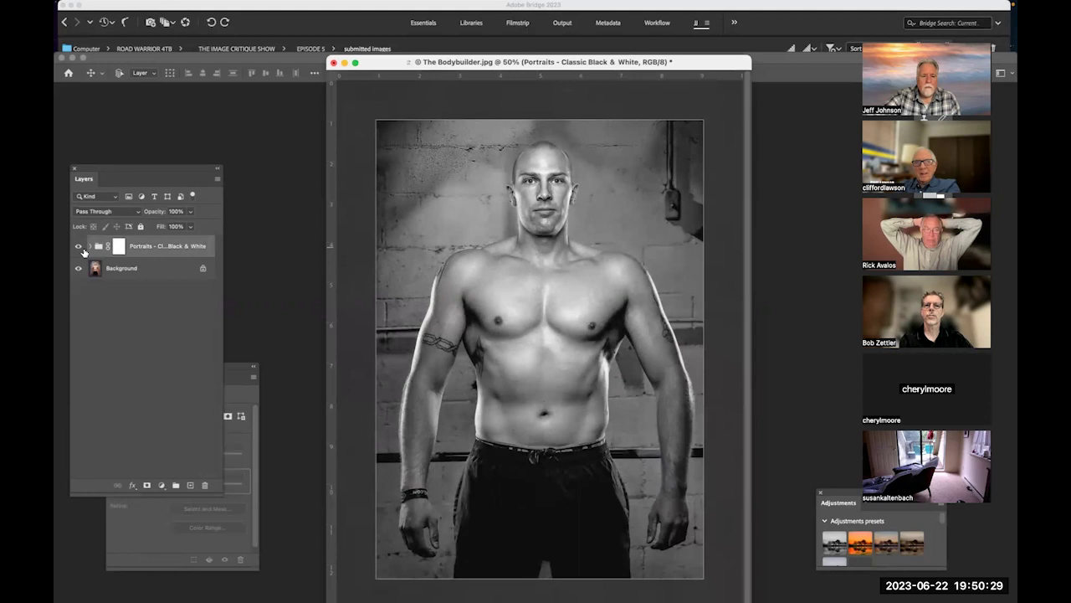
left_click(81, 247)
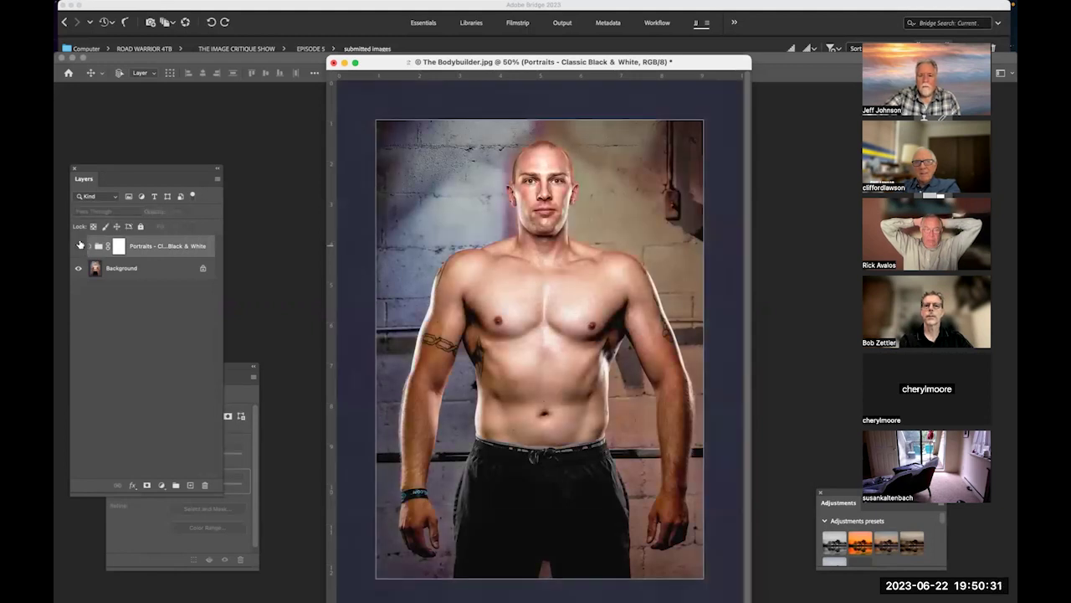
left_click(79, 246)
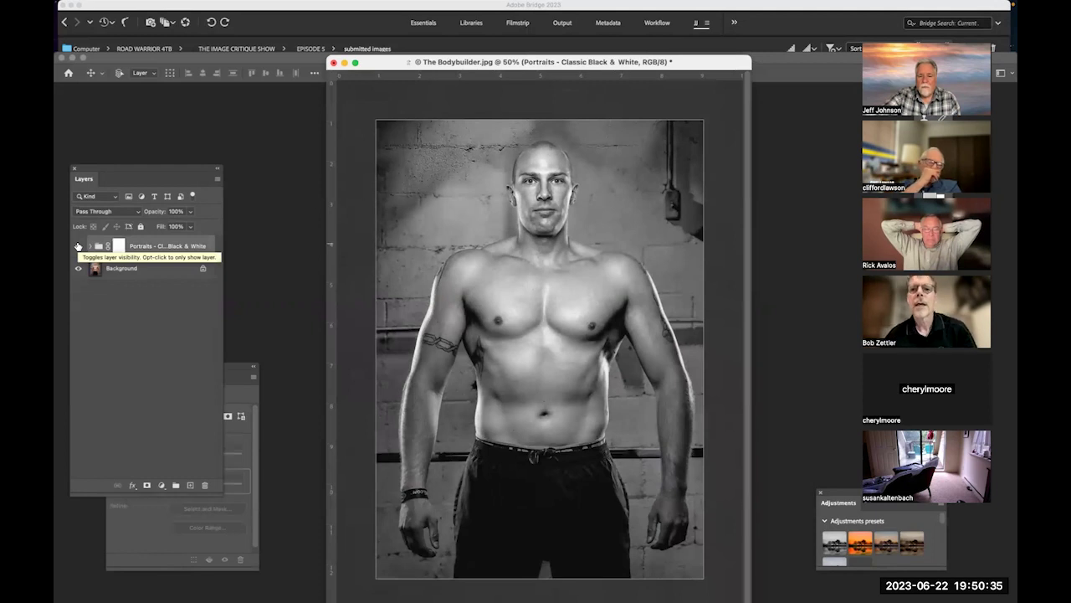
left_click(78, 246)
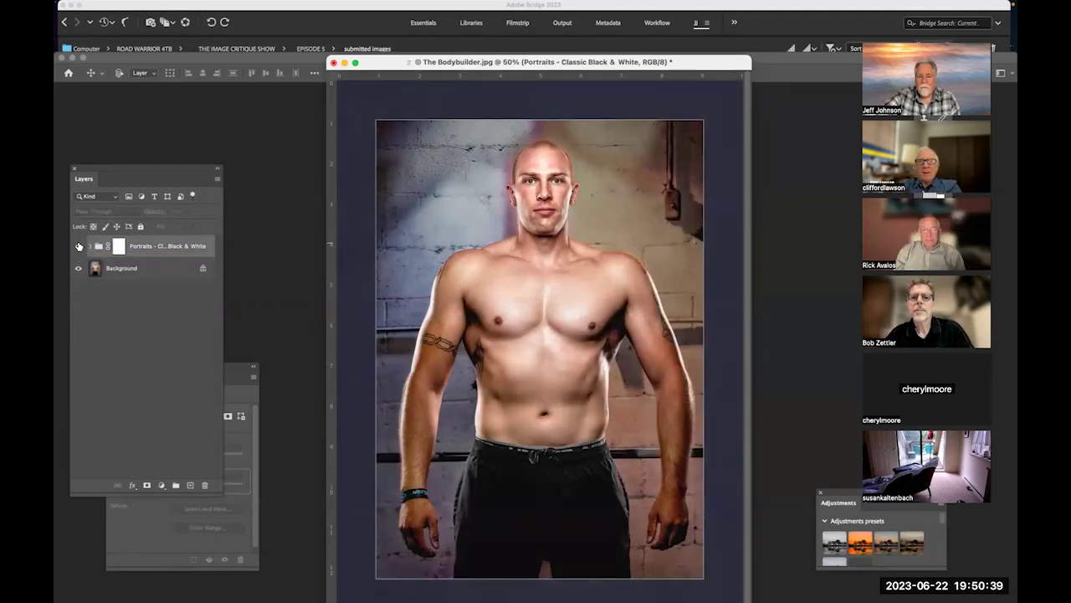
left_click(78, 246)
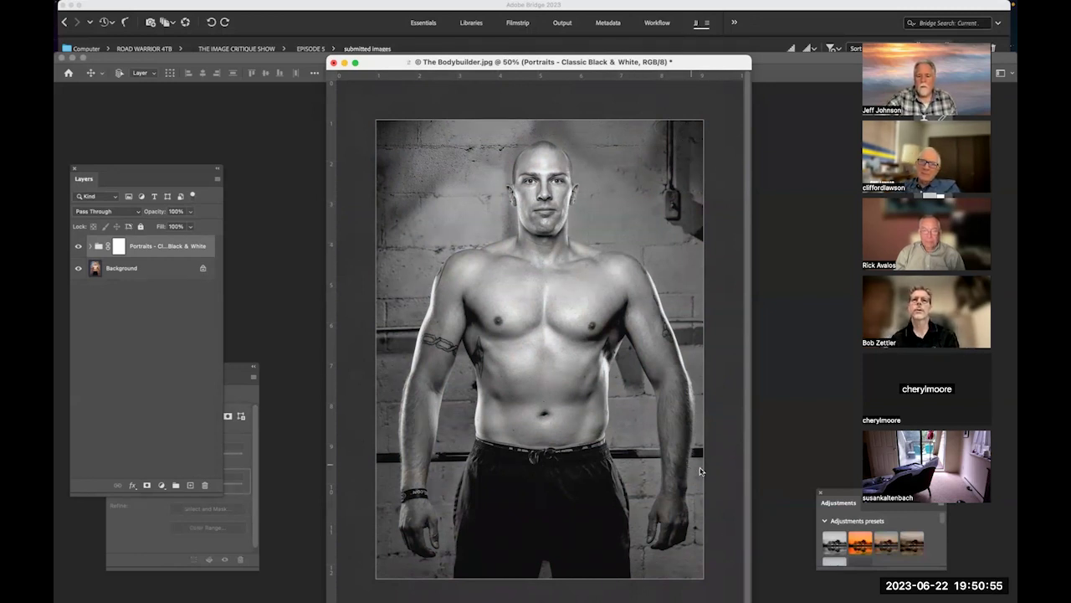
Circle the conduit and electrical box in the photo's upper-right corner with a yellow annotation.
mouse_move(699, 460)
left_mouse_down()
mouse_move(494, 457)
mouse_move(373, 544)
mouse_move(559, 581)
mouse_move(725, 542)
mouse_move(686, 458)
left_mouse_up()
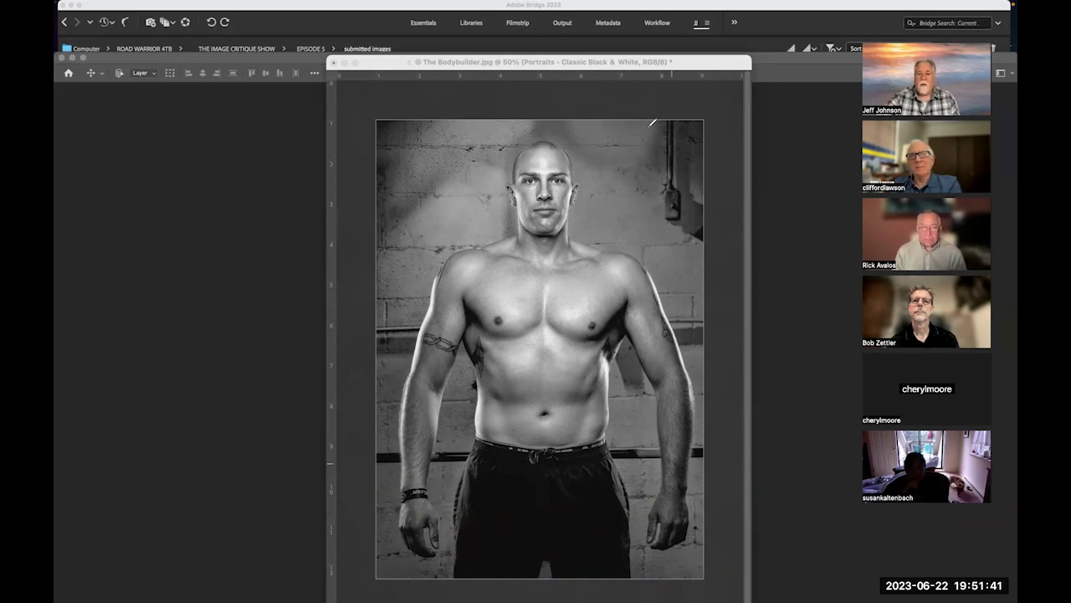
left_click_drag(652, 123, 668, 251)
left_click_drag(715, 201, 719, 129)
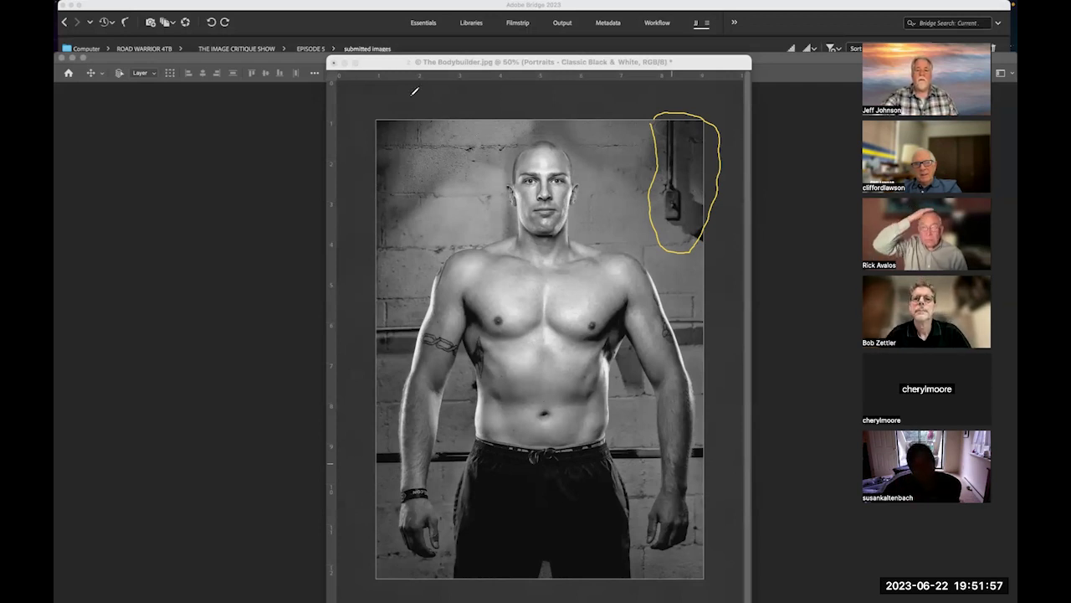
Clear the annotation and draw yellow lines on the wall around the man's head and beside his arm.
key("Escape")
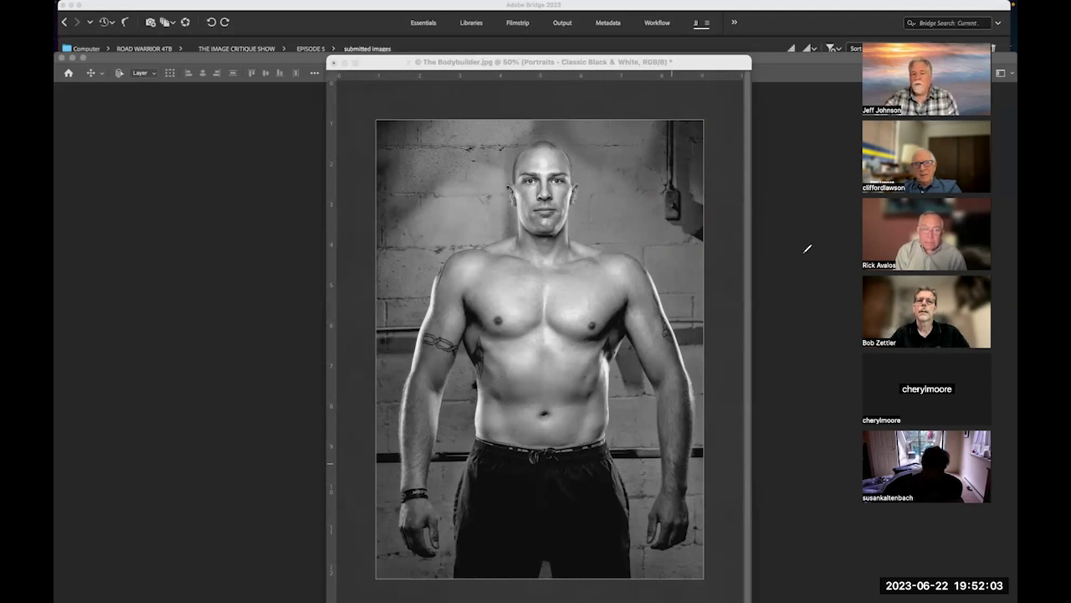
left_click_drag(562, 127, 639, 177)
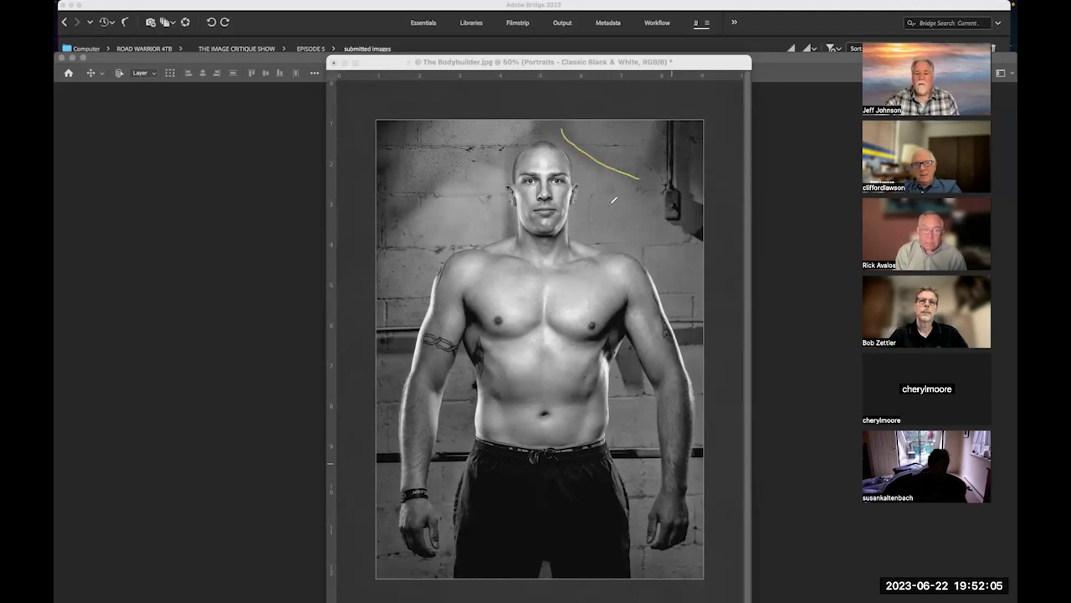
left_click_drag(465, 158, 371, 215)
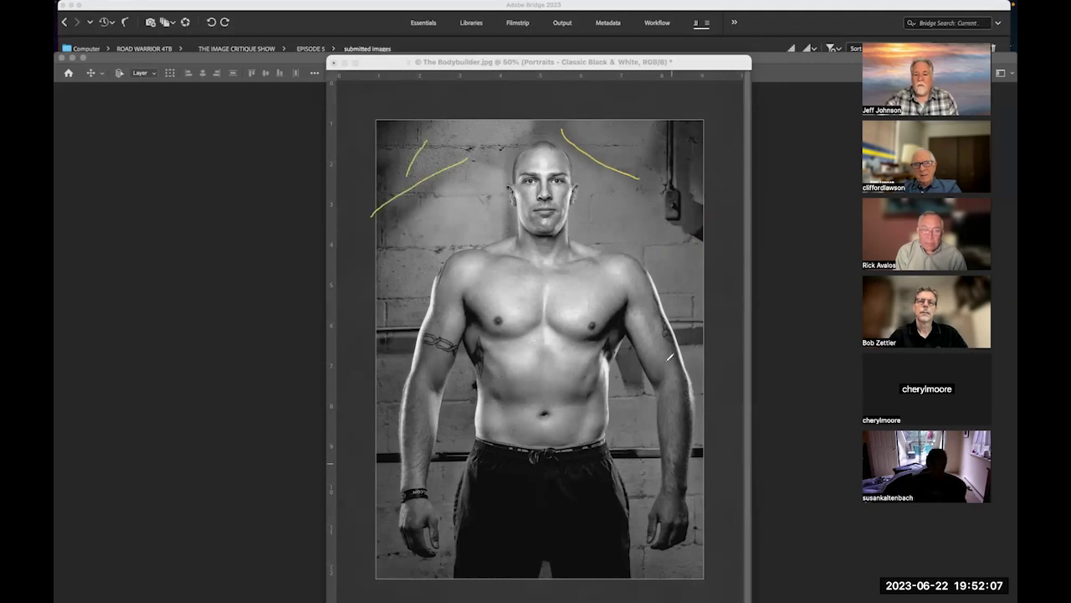
left_click_drag(626, 357, 646, 414)
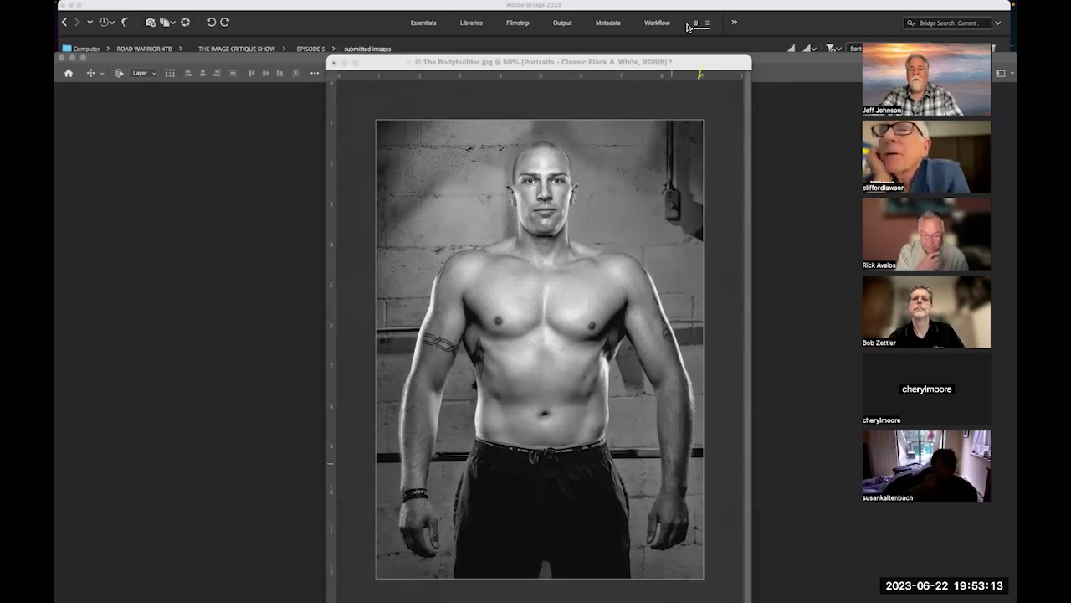
Close The Bodybuilder.jpg without saving and open Home by Dark.jpg from the recent files, moving its window to the workspace centre.
left_click(700, 80)
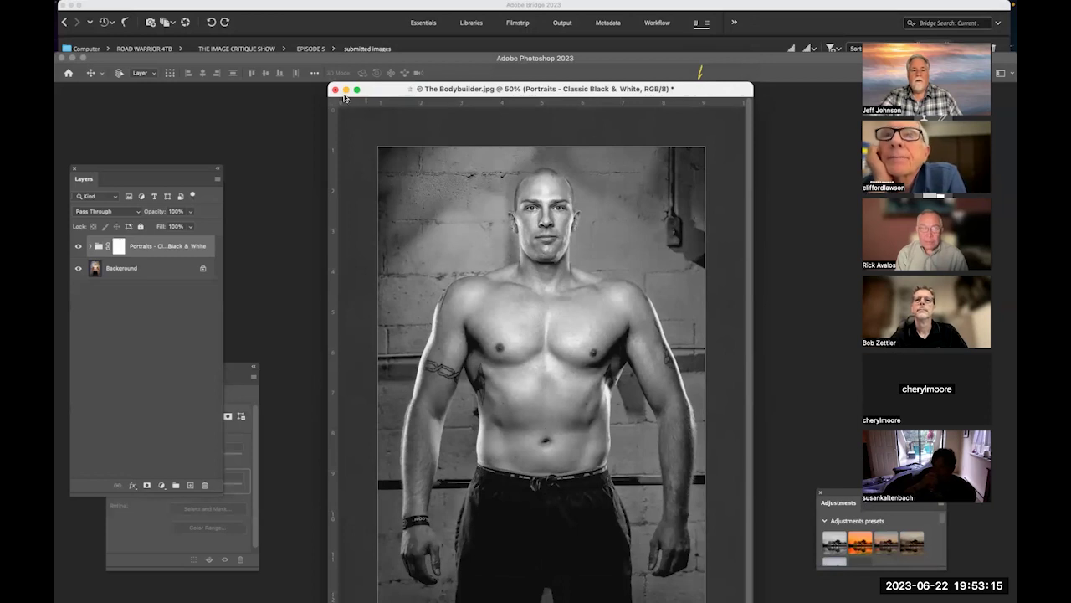
left_click(335, 88)
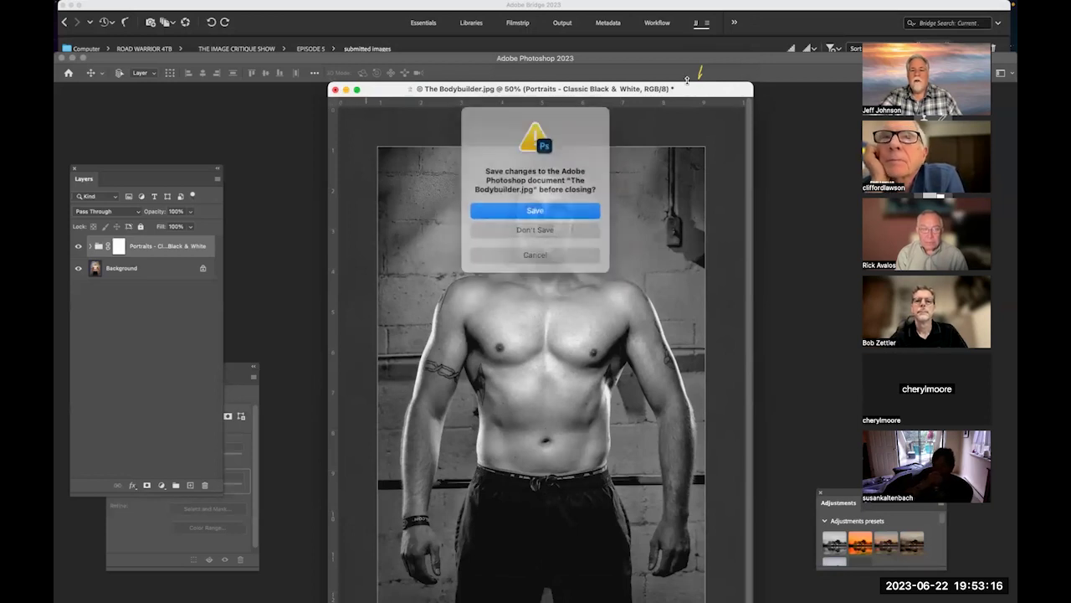
left_click(550, 228)
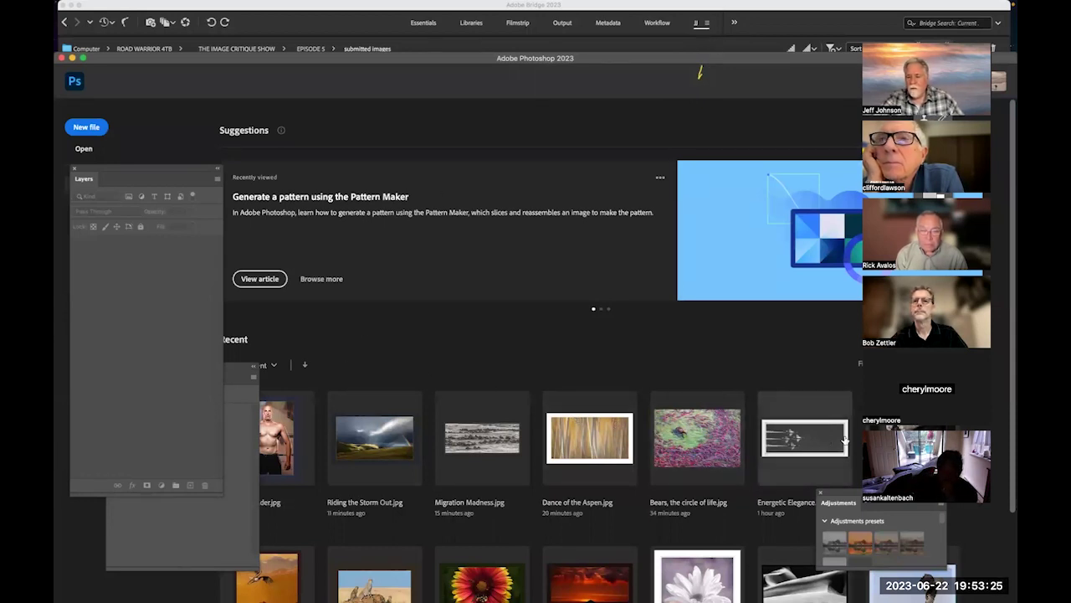
left_click(292, 569)
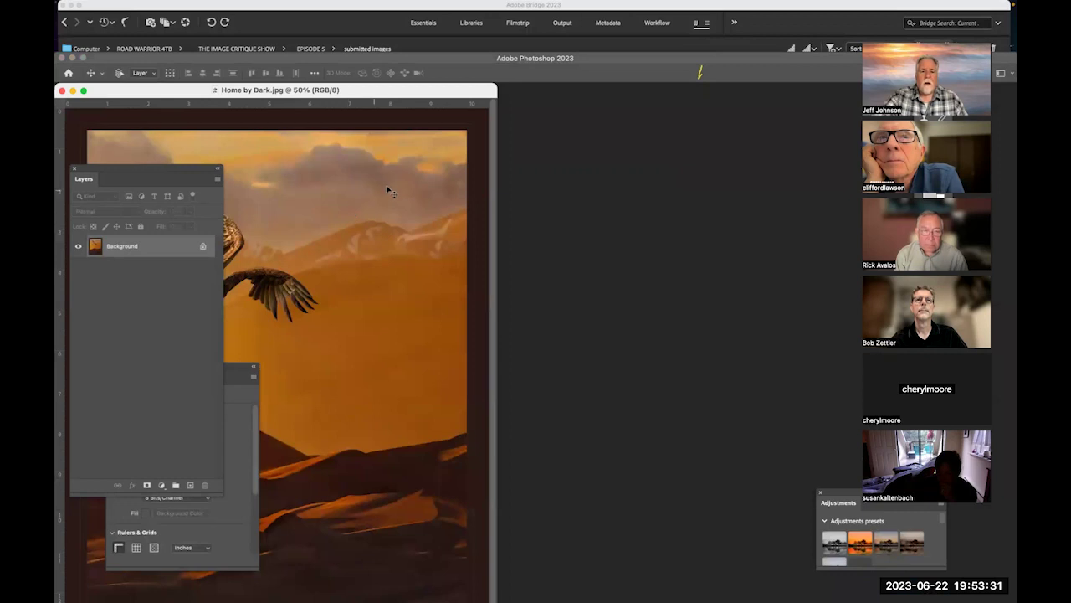
left_click_drag(434, 100, 757, 67)
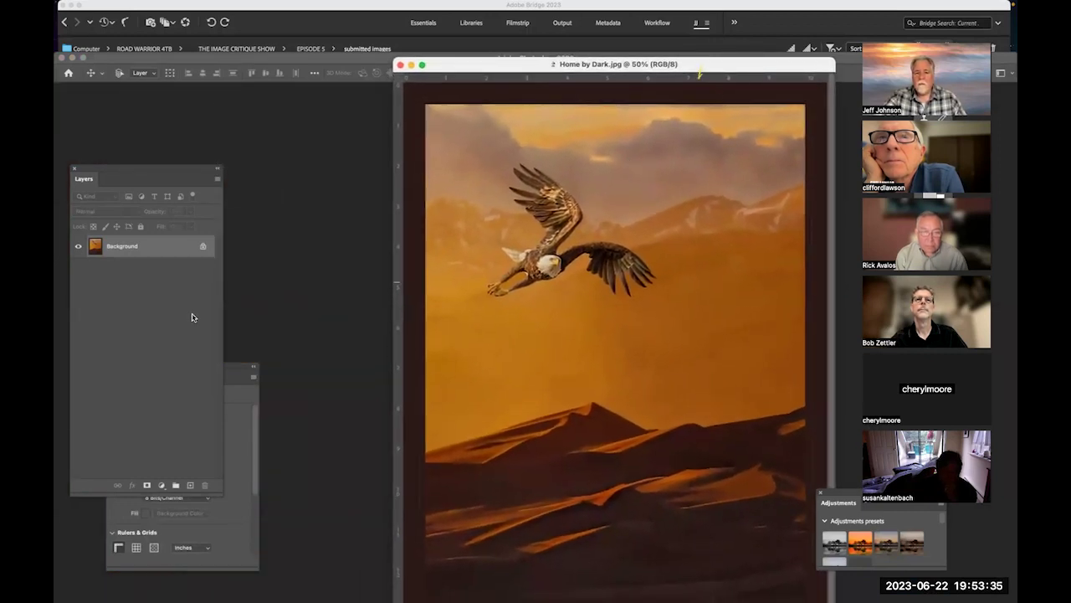
Place the Properties panel directly beneath Layers, close the Adjustments panel, and move the eagle image window slightly higher.
left_click_drag(229, 374, 194, 373)
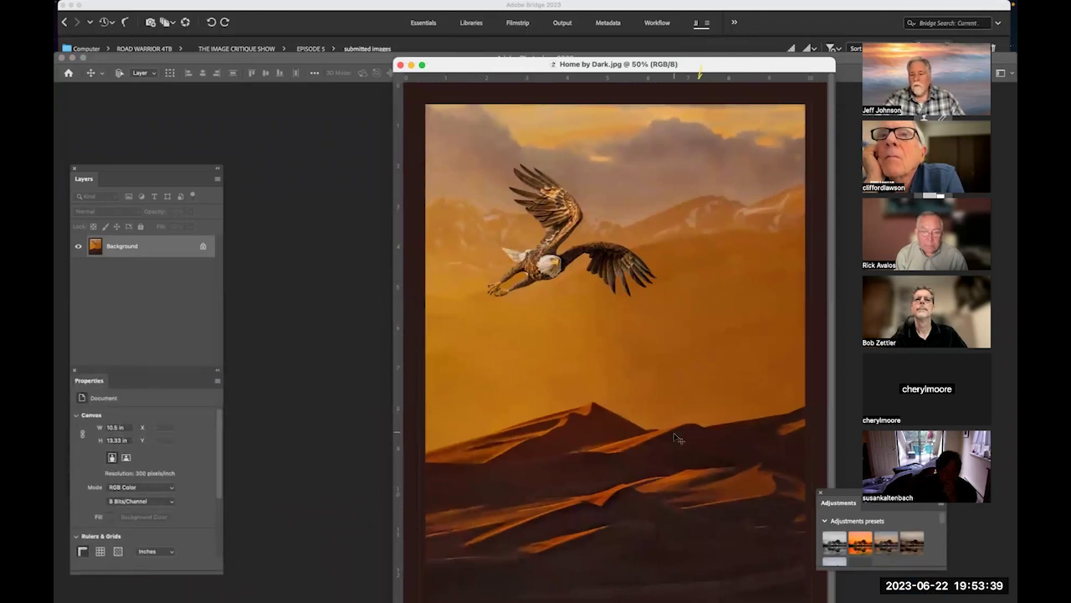
left_click(820, 496)
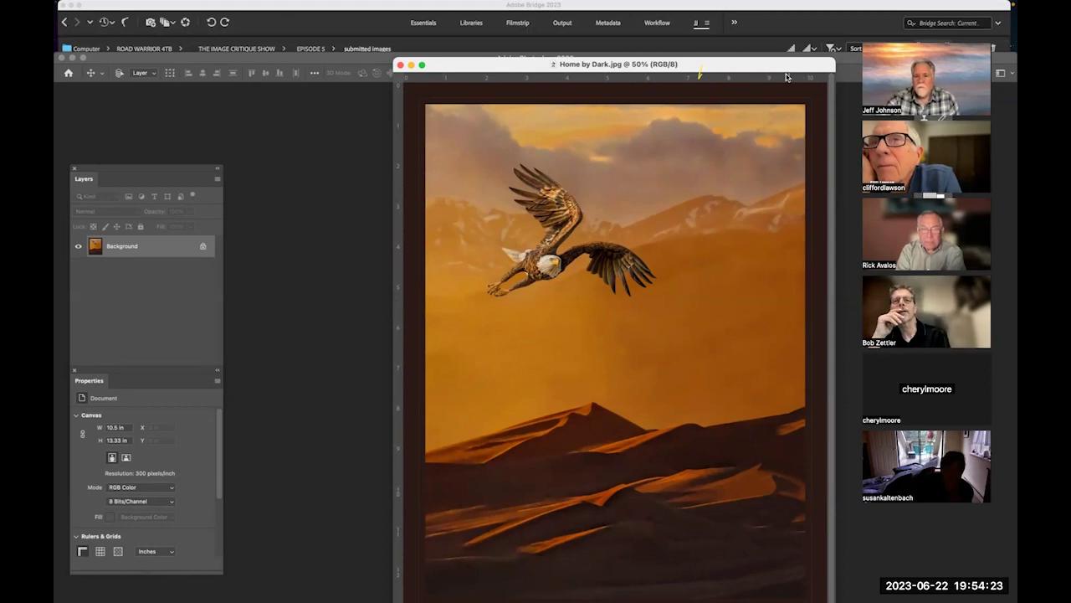
left_click_drag(769, 64, 755, 50)
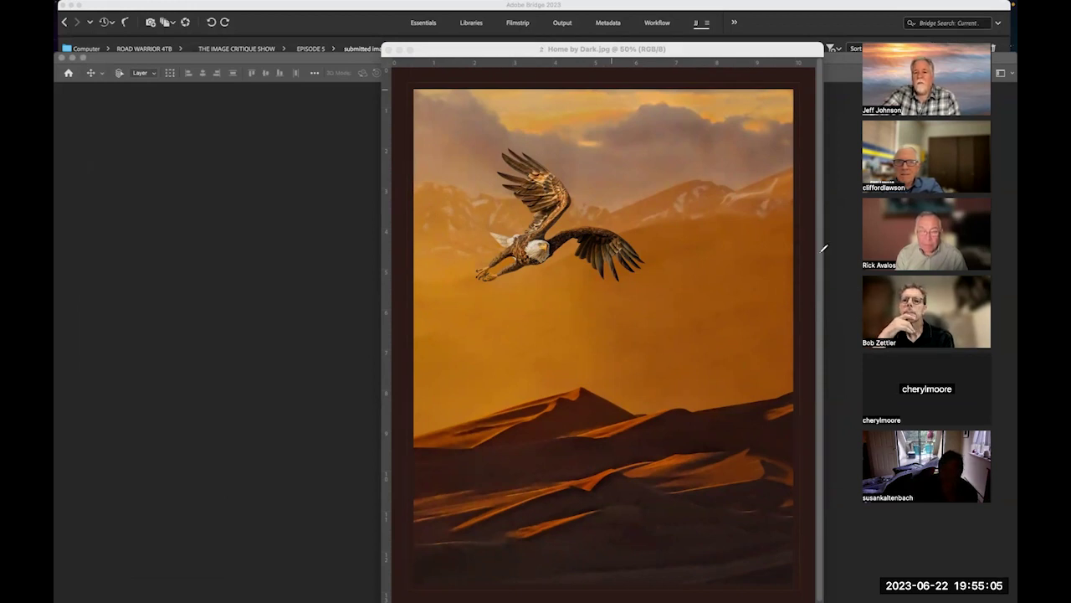
Annotate the eagle image in yellow, circling the upper-right clouds and marking the upper-right and lower-right corners.
mouse_move(739, 135)
left_mouse_down()
mouse_move(715, 190)
mouse_move(778, 114)
mouse_move(747, 112)
mouse_move(749, 124)
mouse_move(801, 90)
left_mouse_up()
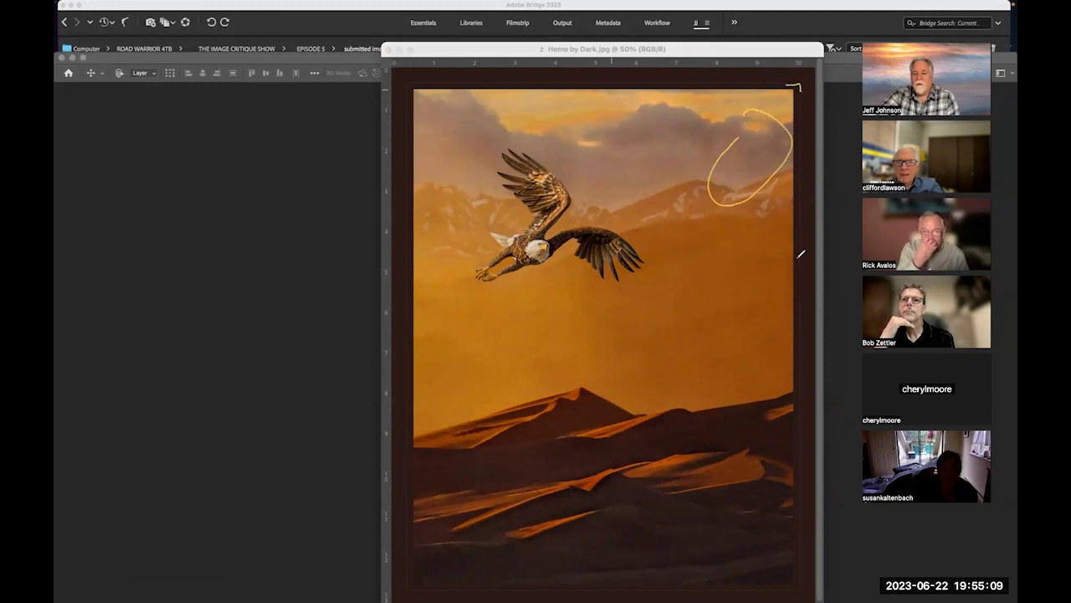
left_click_drag(772, 559, 736, 560)
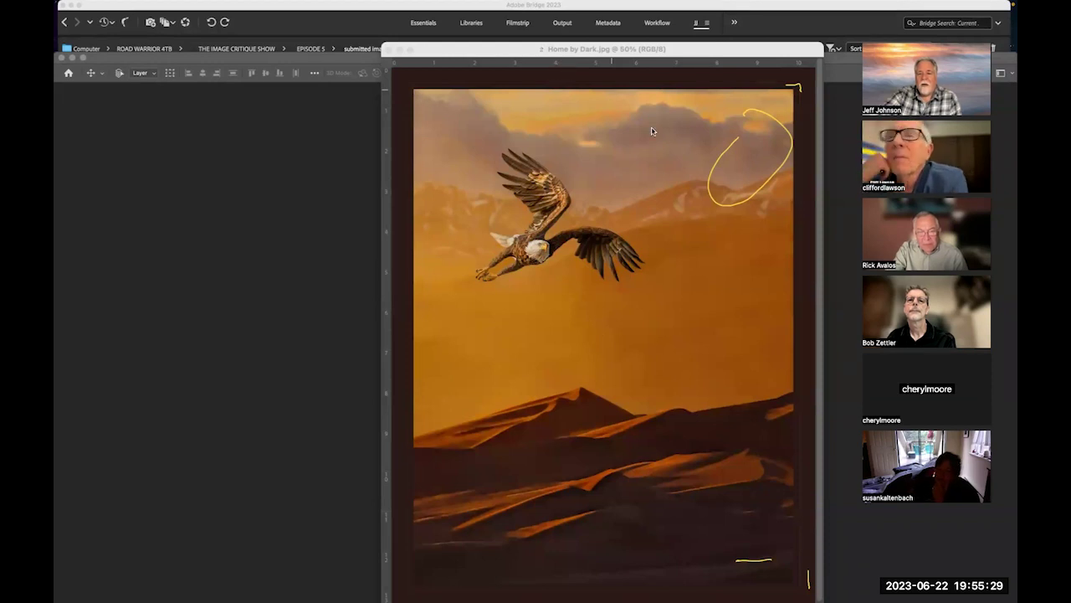
Clear the annotations and circle the eagle's white head and tail in yellow.
key("Escape")
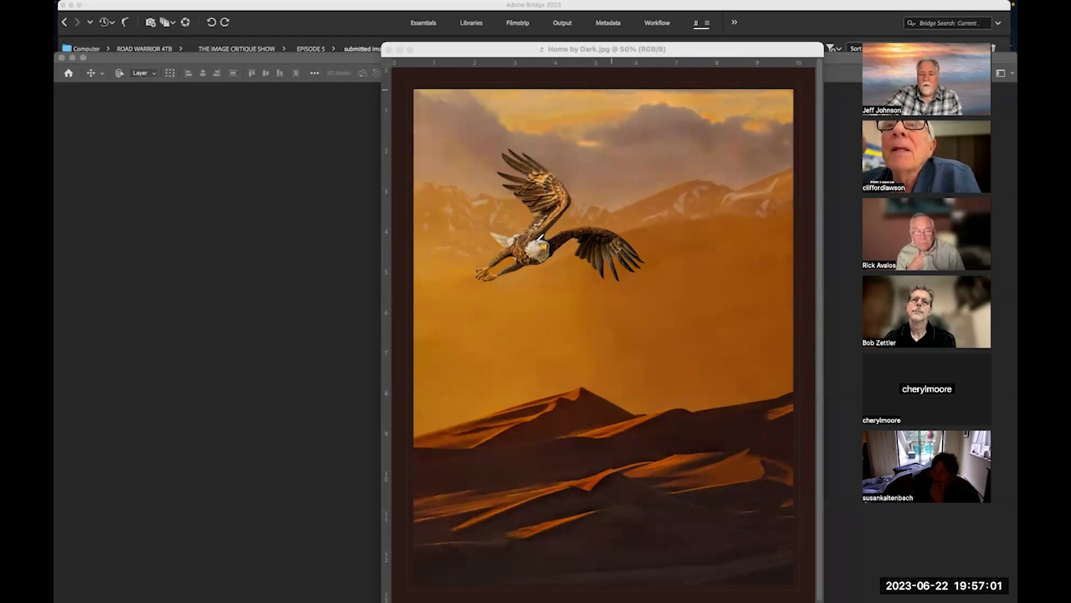
mouse_move(518, 228)
left_mouse_down()
mouse_move(494, 229)
mouse_move(512, 250)
mouse_move(509, 222)
left_mouse_up()
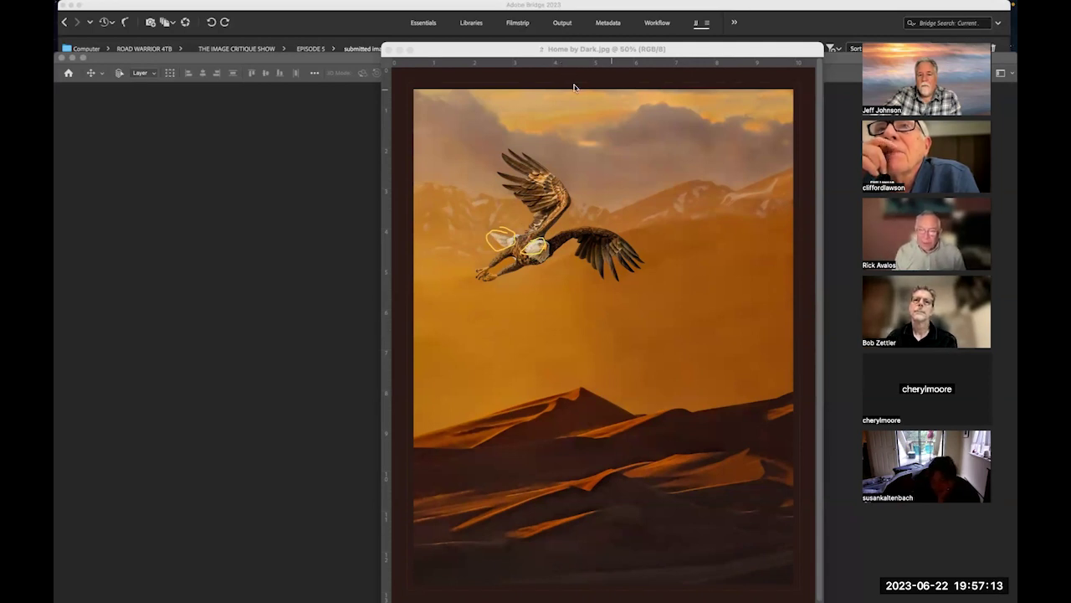
Clear the annotations from the eagle image and close Home by Dark.jpg.
key("Escape")
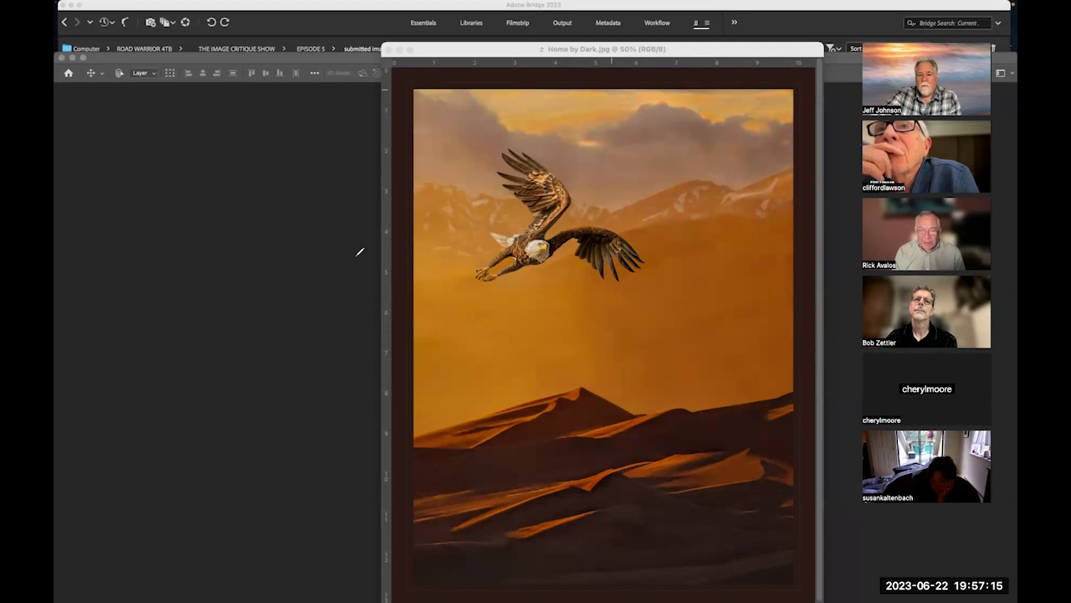
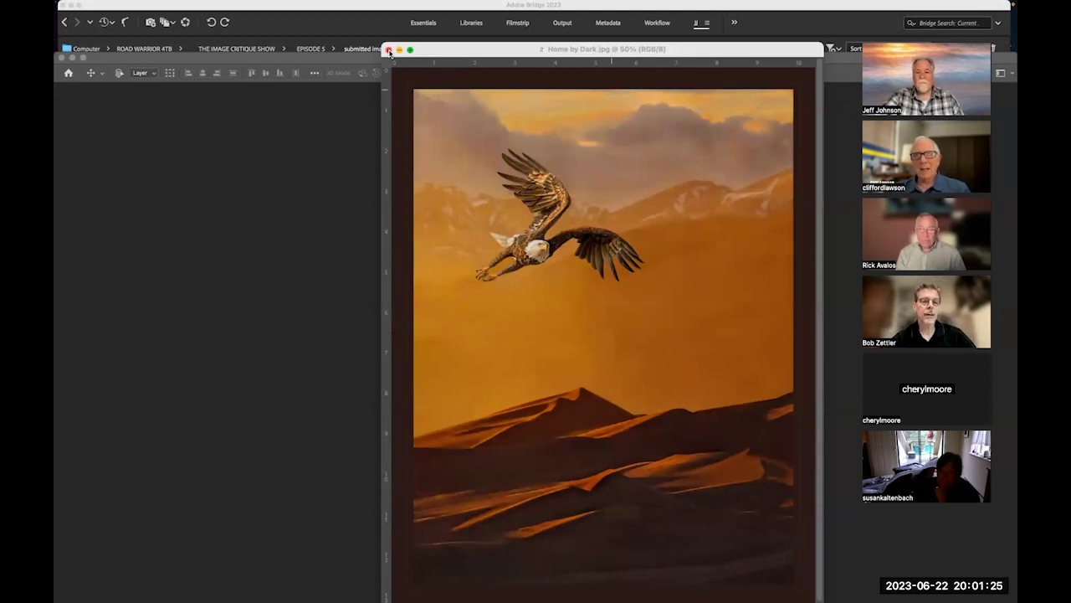
left_click(389, 51)
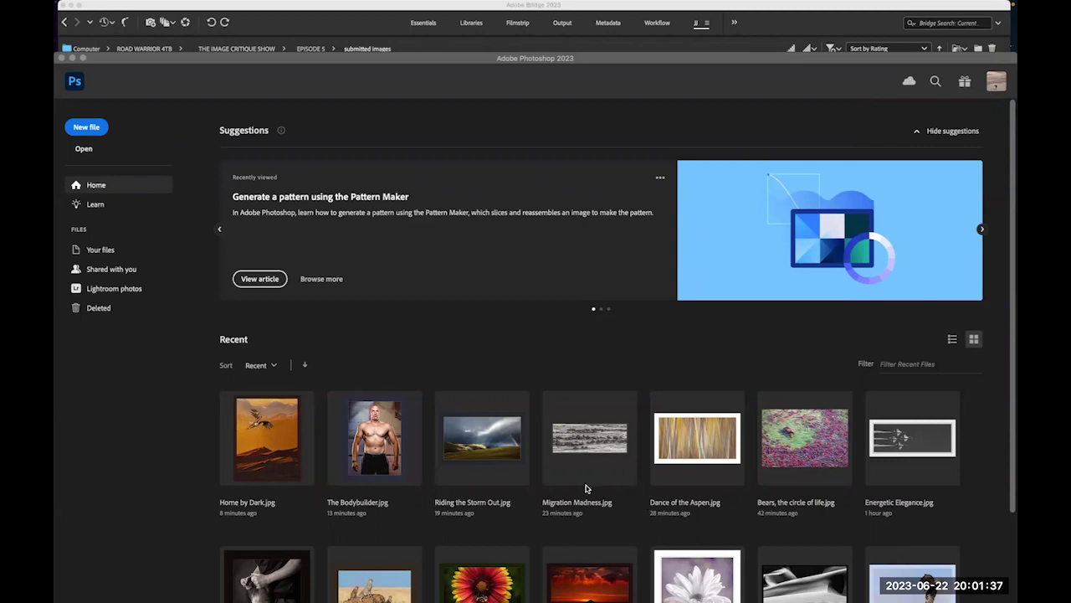
Reopen Home by Dark.jpg from the recent files for another look, moving its window to the workspace centre.
scroll(585, 479, "down", 2)
scroll(583, 476, "down", 3)
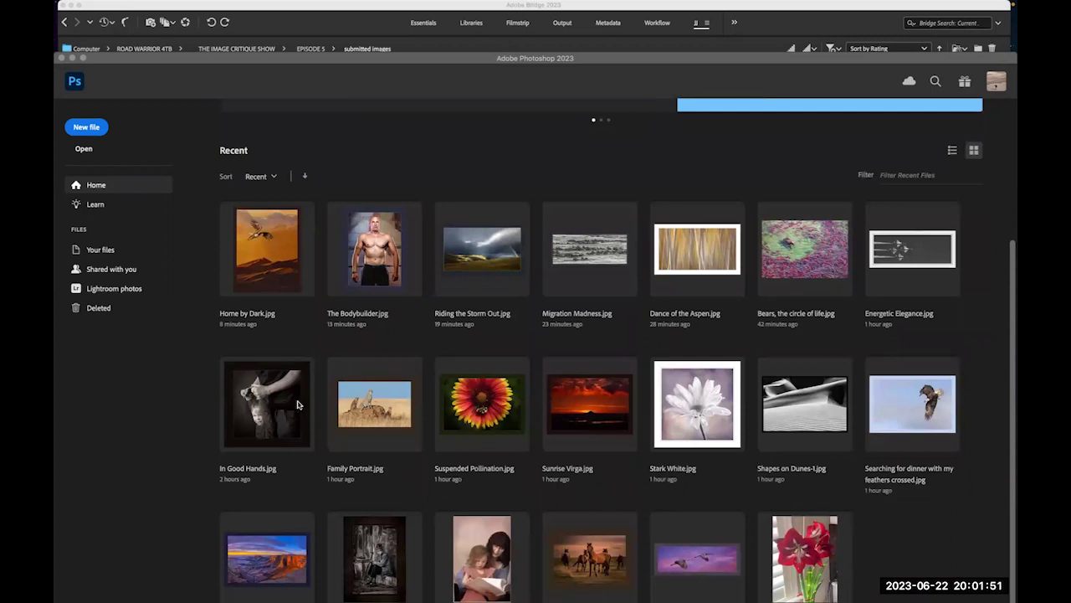
left_click(281, 255)
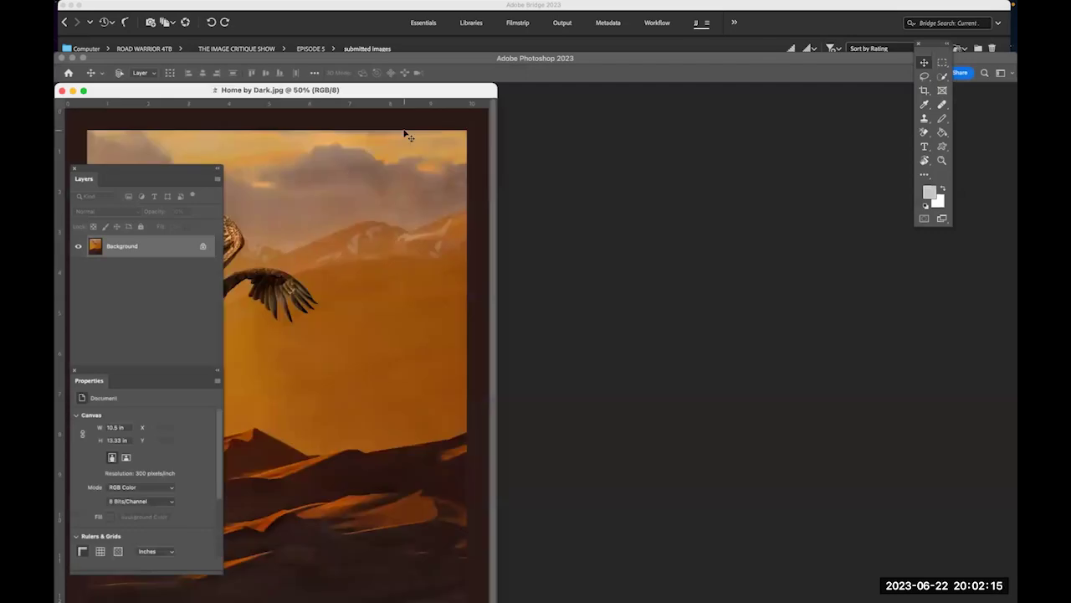
left_click_drag(405, 89, 729, 35)
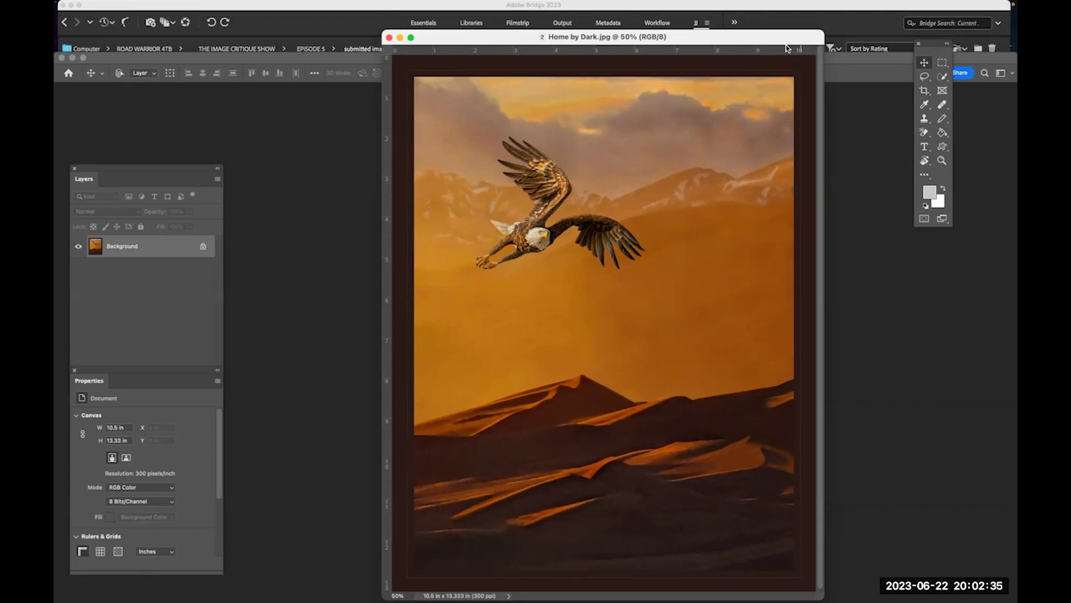
left_click_drag(786, 46, 792, 68)
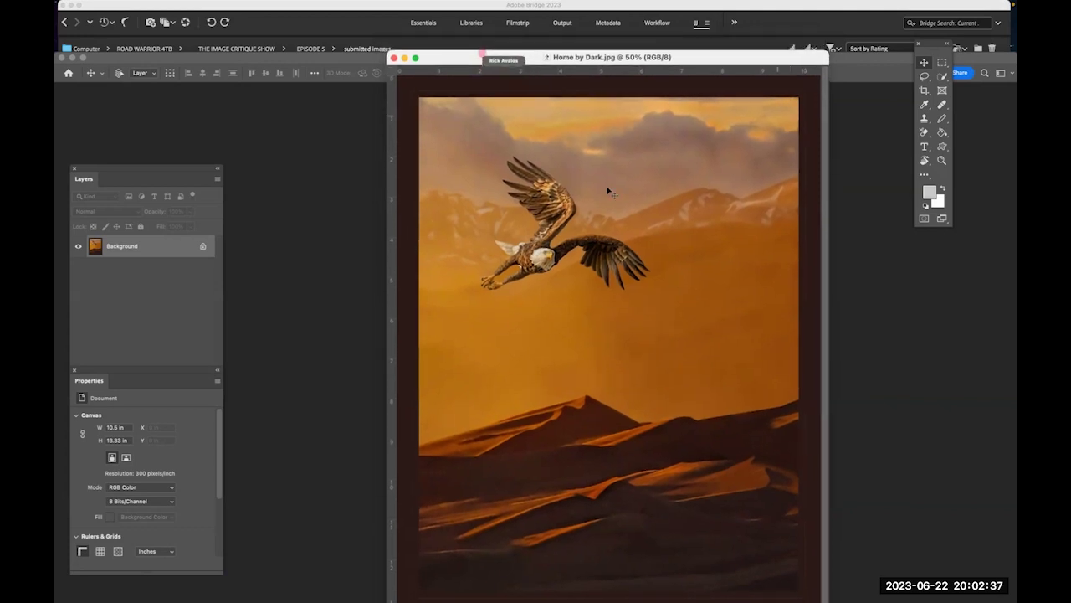
Close Home by Dark.jpg and open In Good Hands.jpg from the recent files, moving its window clear of the panels.
left_click(394, 59)
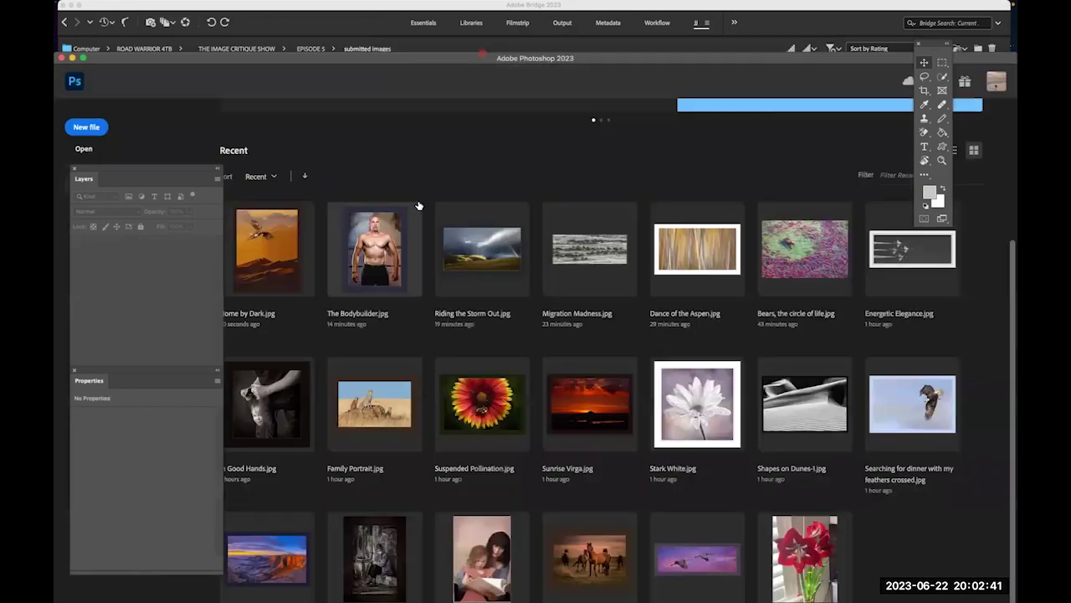
left_click(261, 400)
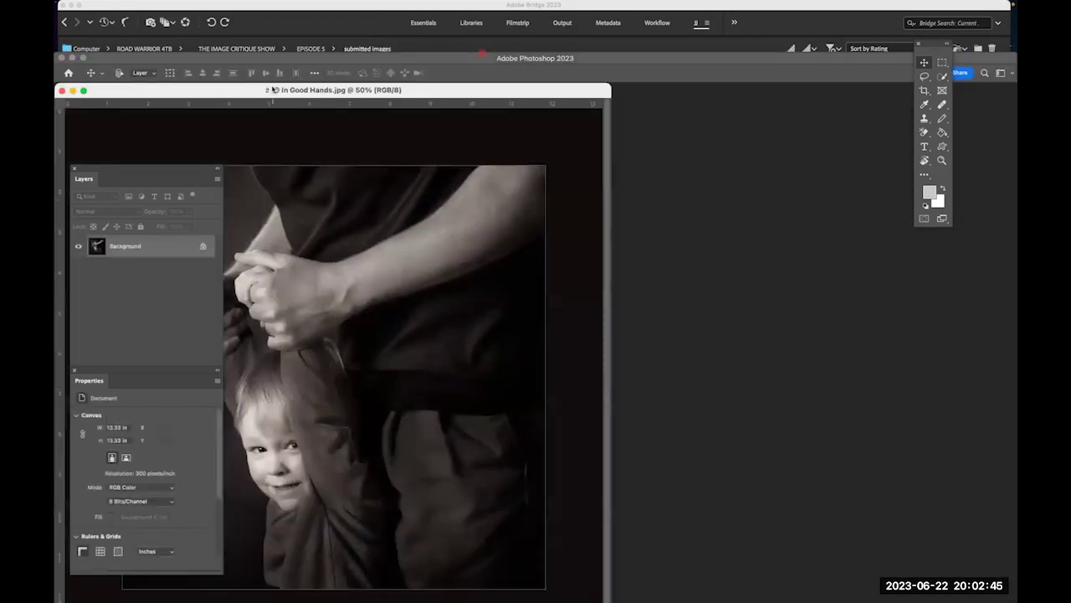
left_click_drag(270, 92, 521, 58)
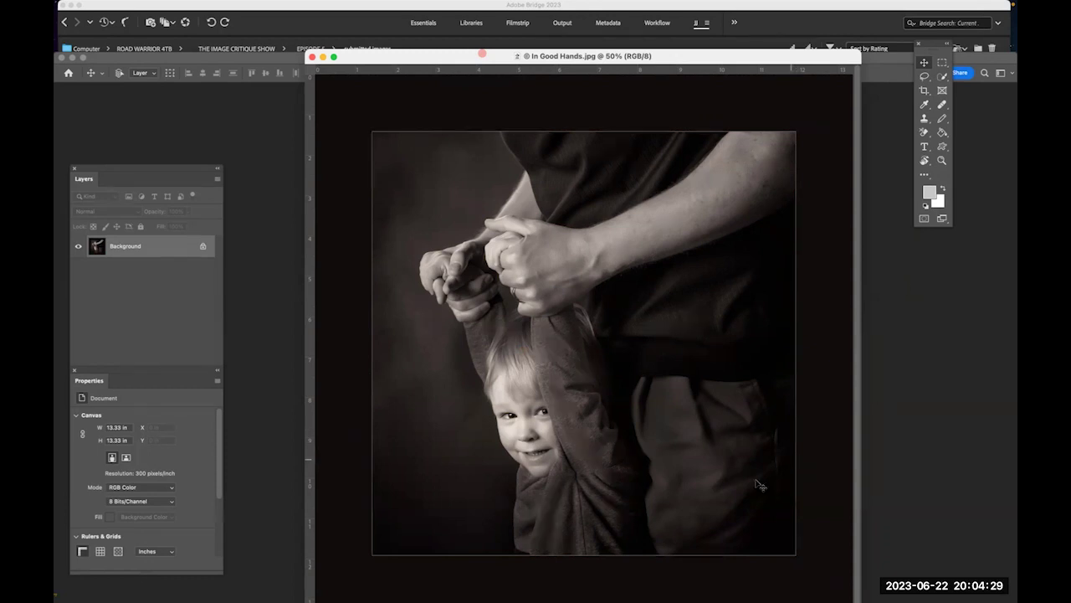
mouse_move(682, 592)
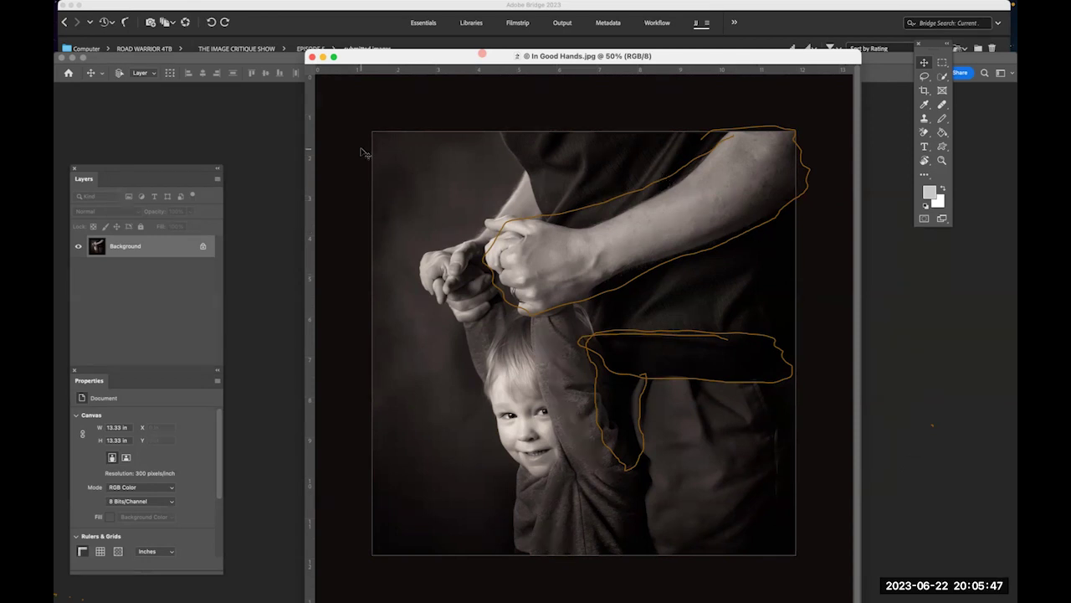
Close In Good Hands.jpg and open Family Portrait.jpg from the recent files, moving its window towards the workspace centre.
left_click(312, 57)
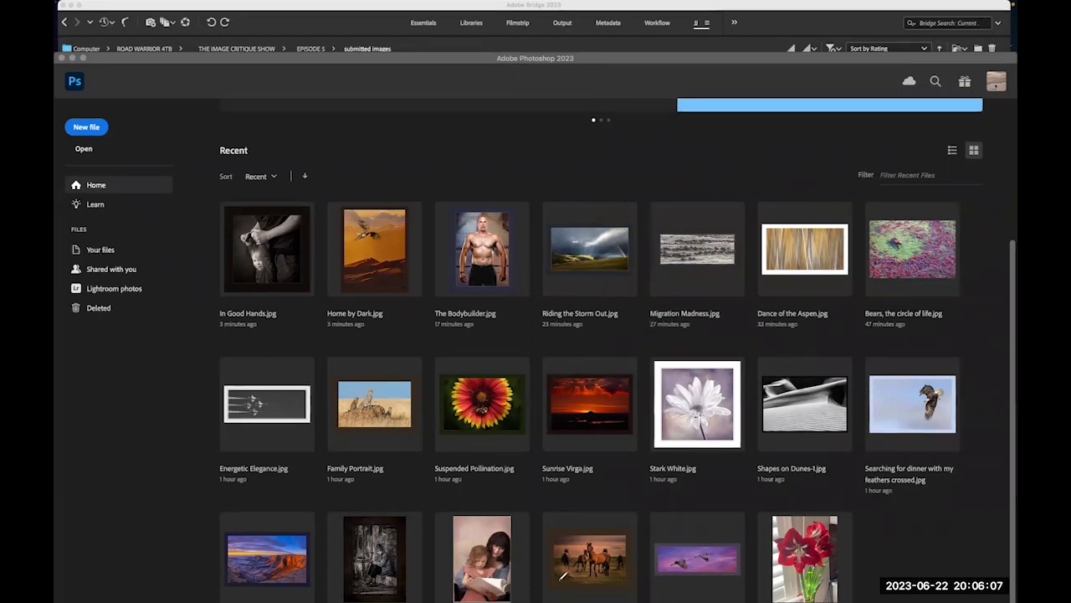
mouse_move(542, 595)
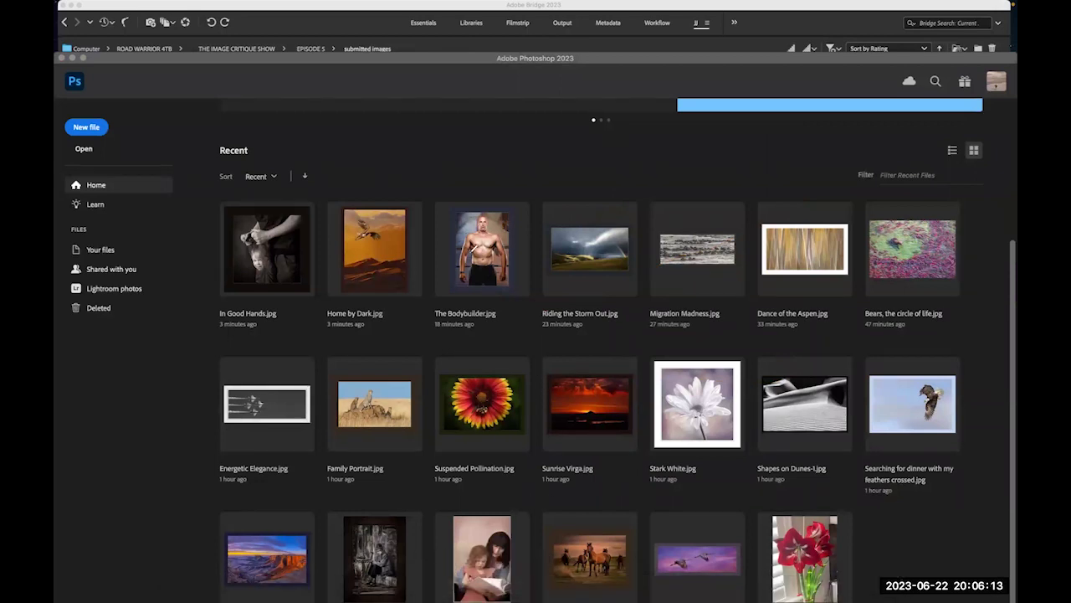
key("super+Tab")
mouse_move(481, 591)
left_click(389, 400)
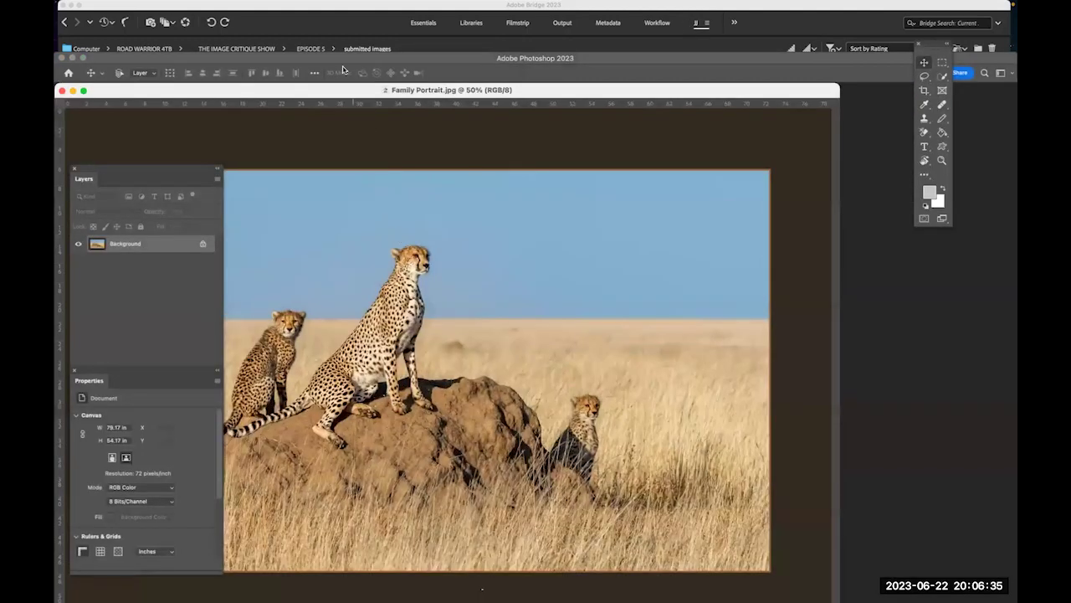
left_click_drag(346, 92, 564, 91)
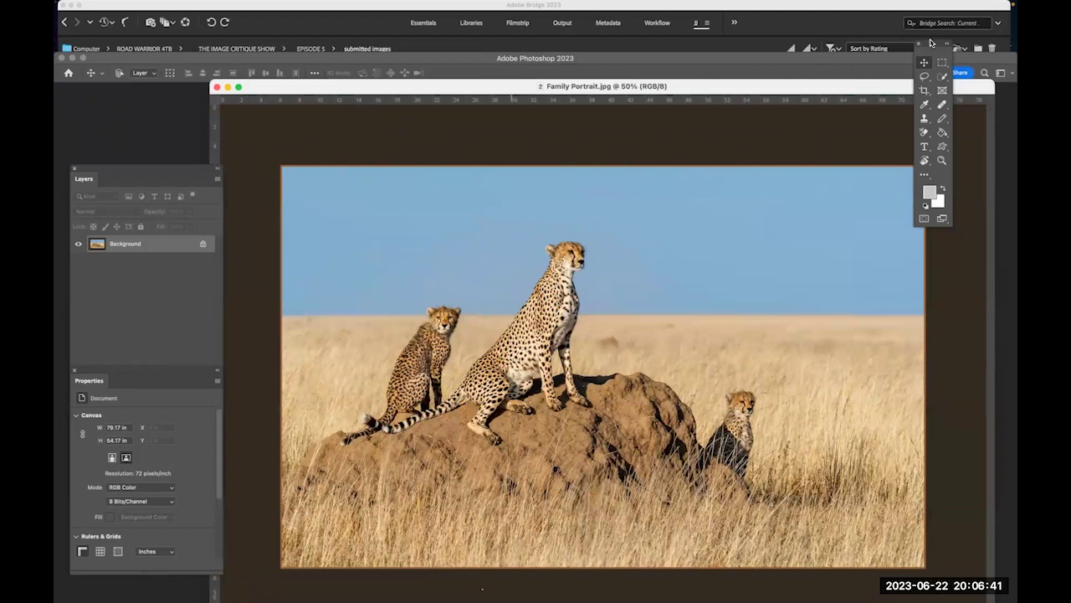
Move the Tools, Layers and Properties panels clear of the cheetah photo and shift its window slightly higher.
left_click_drag(934, 46, 991, 118)
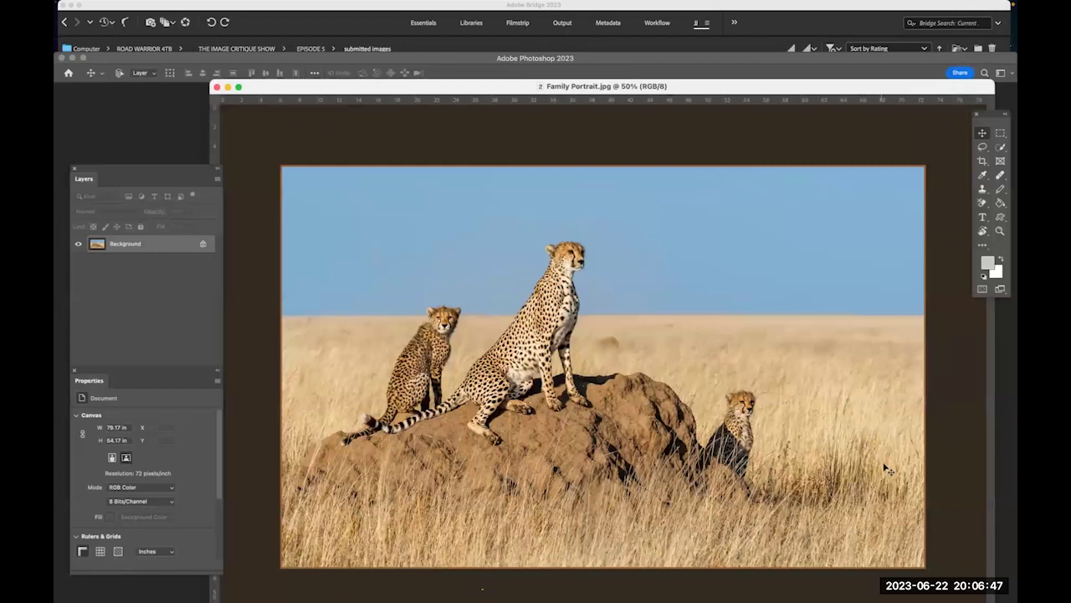
left_click_drag(800, 87, 791, 65)
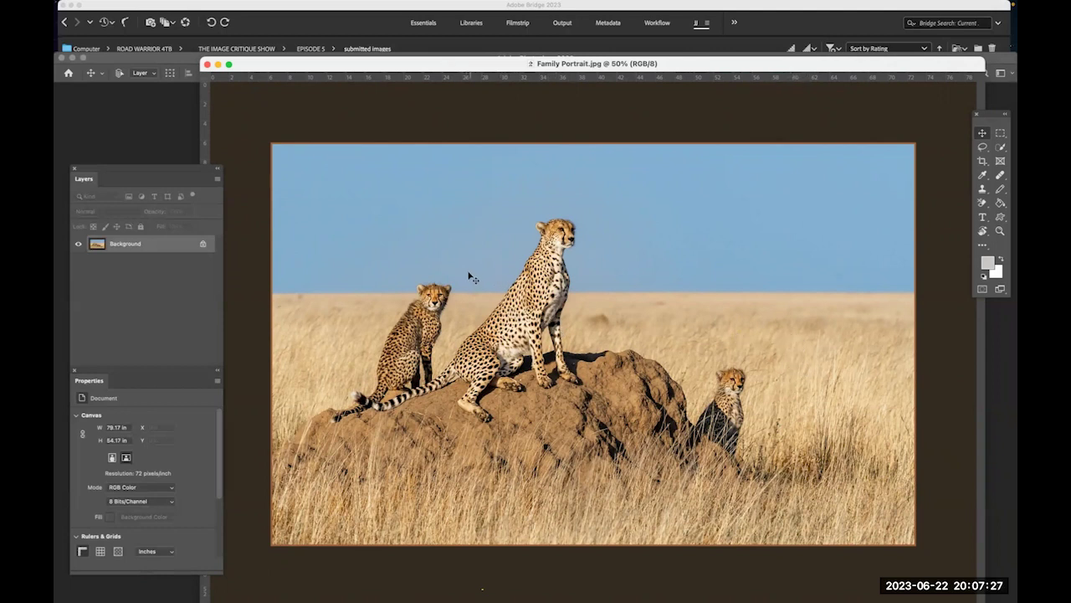
left_click_drag(163, 173, 137, 125)
left_click_drag(200, 378, 181, 379)
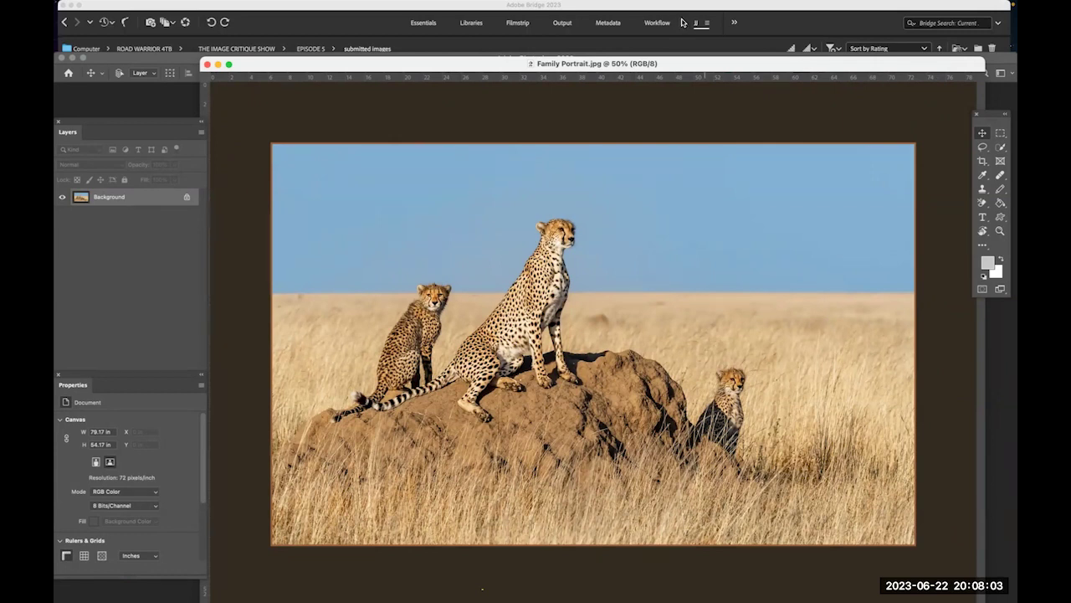
Mark the back of the cheetah cub behind the adult in yellow, clear the mark and return to the image window.
mouse_move(408, 314)
left_mouse_down()
mouse_move(396, 333)
mouse_move(420, 298)
mouse_move(393, 339)
left_mouse_up()
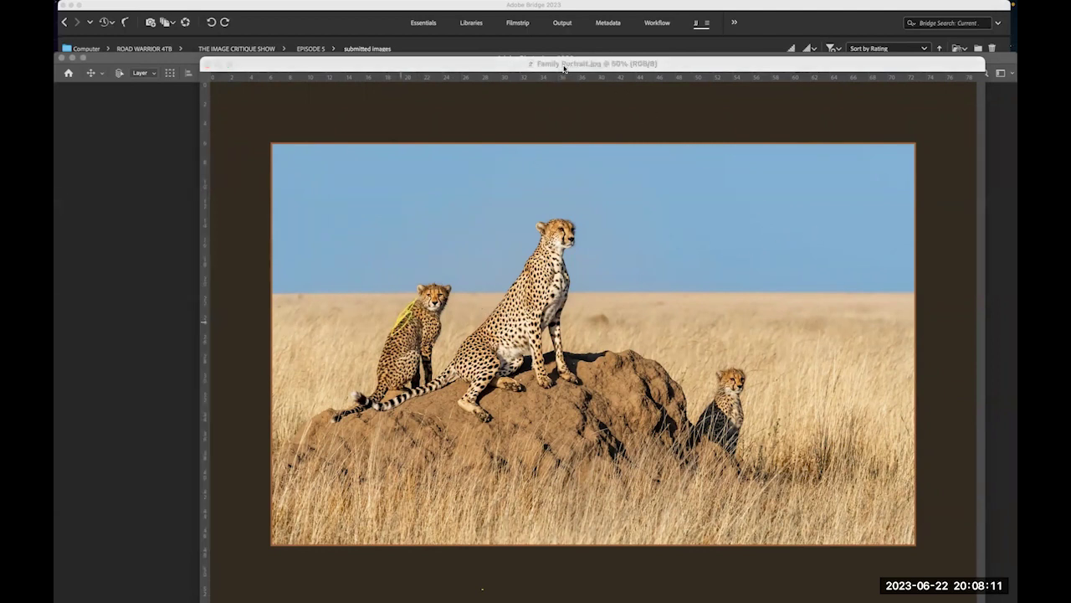
key("Escape")
left_click(403, 65)
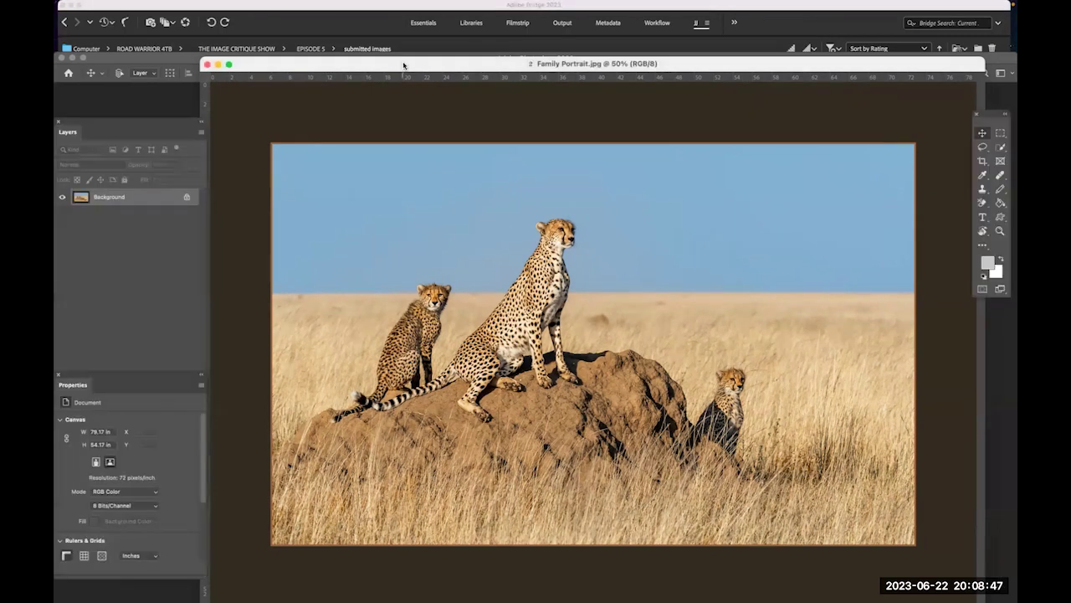
Show the Adjustments panel, apply its Portraits black-and-white preset to the cheetah photo, and move the panel off the image.
mouse_move(412, 5)
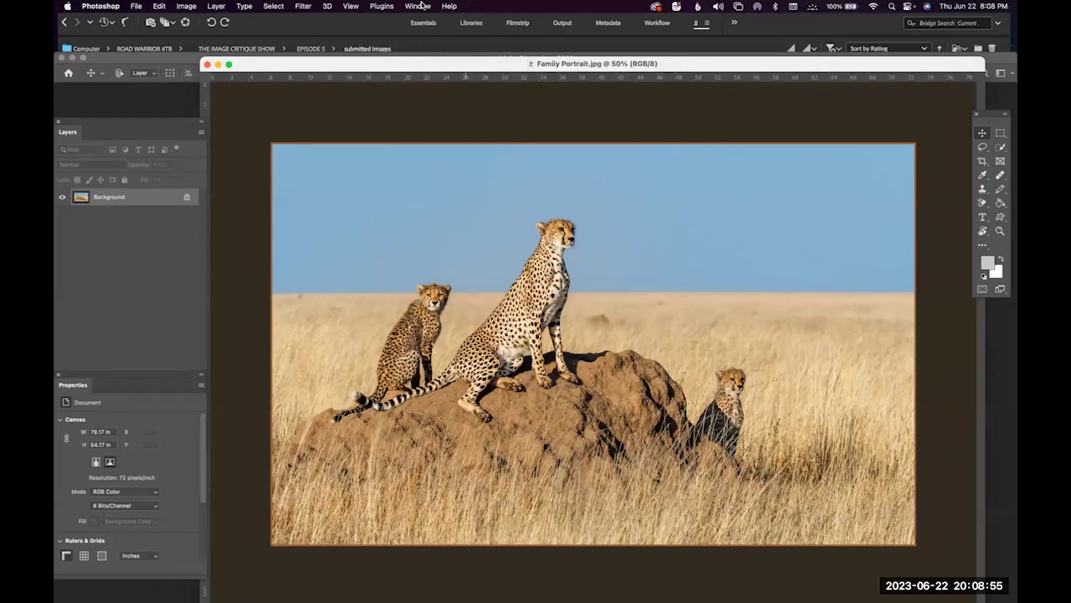
left_click(417, 6)
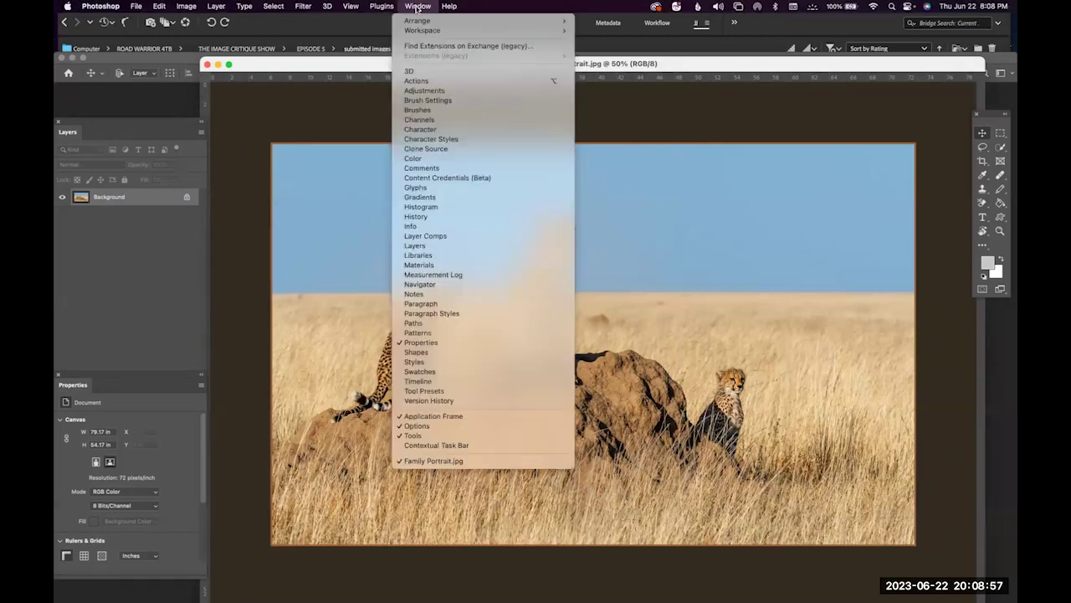
left_click(443, 91)
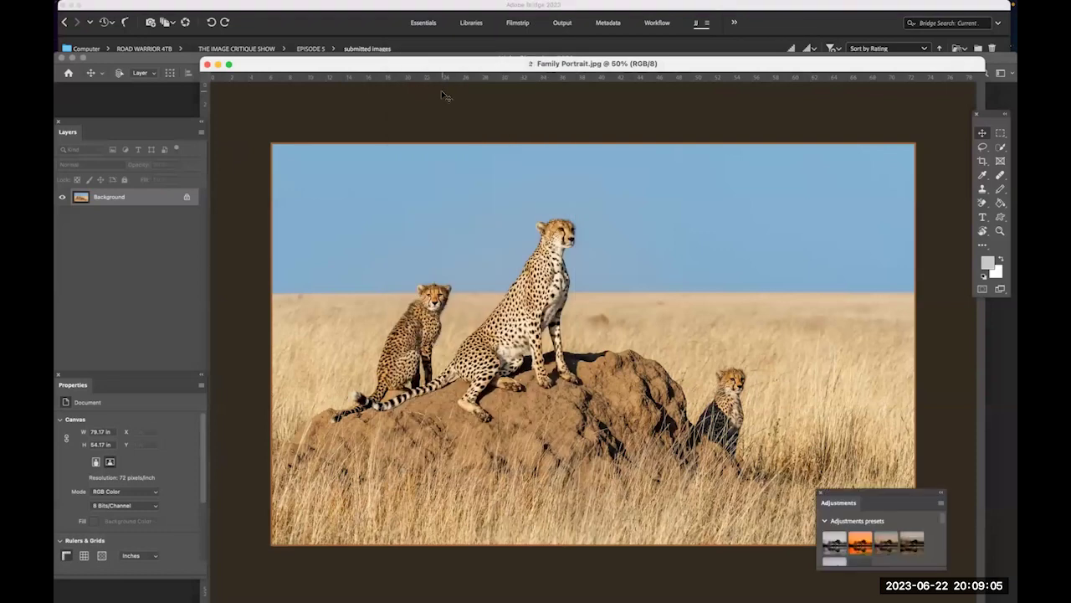
left_click(837, 543)
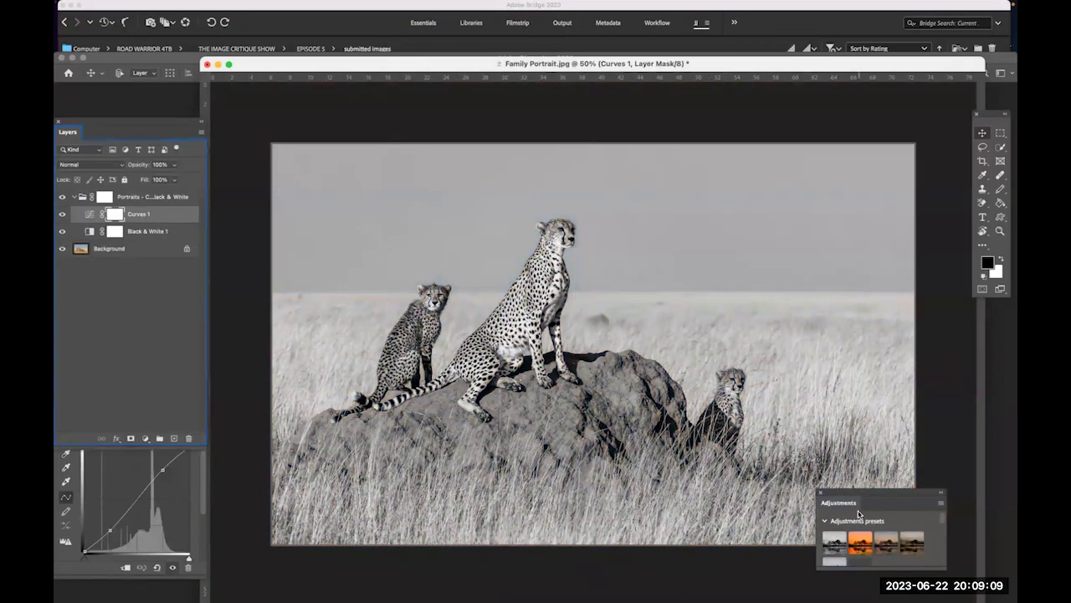
left_click_drag(846, 496, 908, 525)
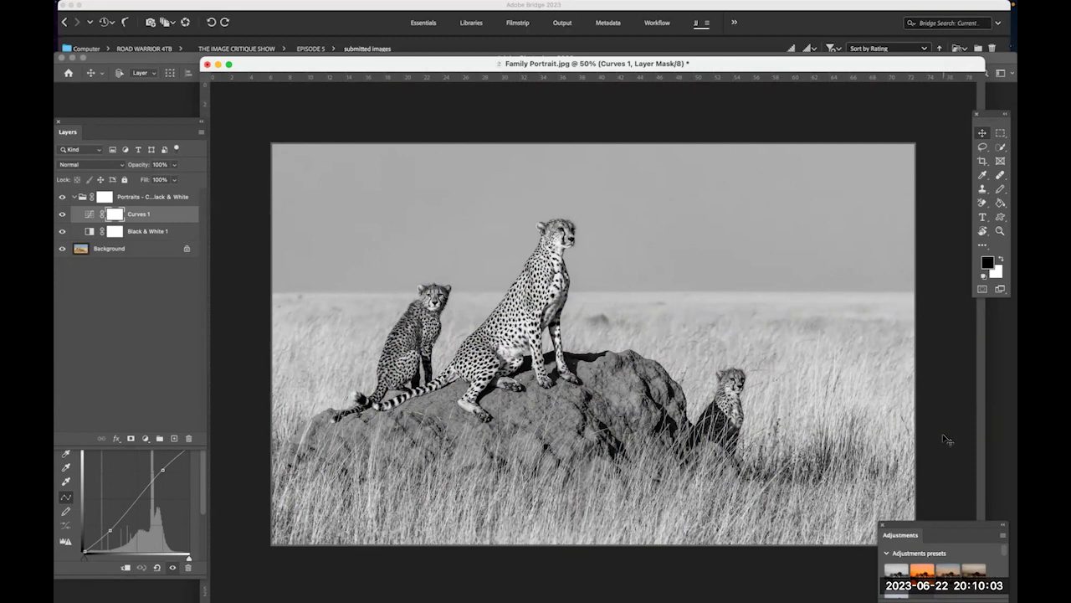
scroll(559, 339, "up", 1)
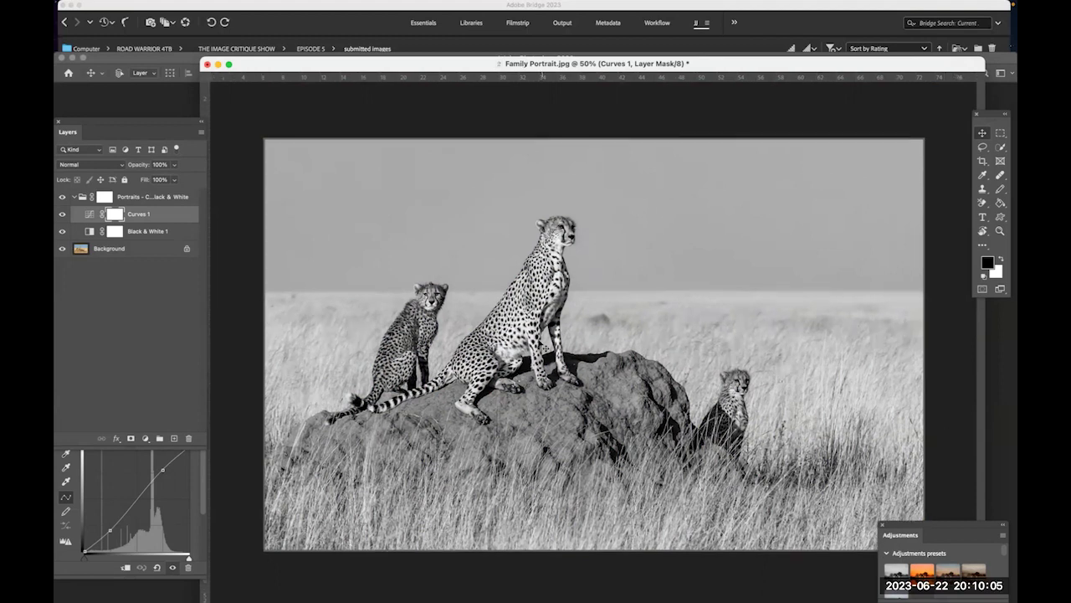
scroll(331, 167, "down", 1)
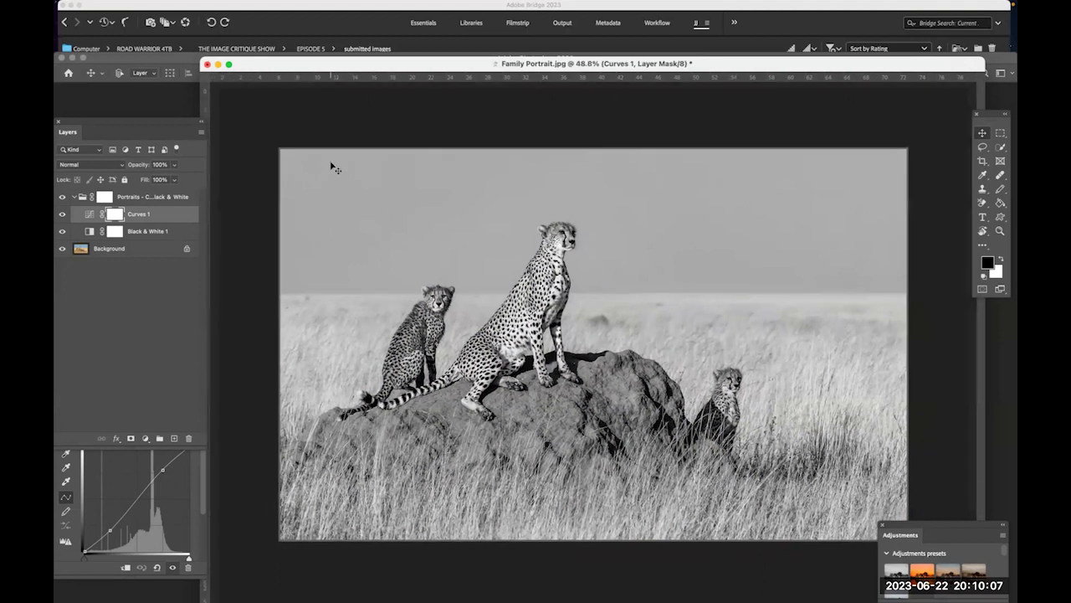
Close Family Portrait.jpg without saving and open Suspended Pollination.jpg from the recent files, moving its window and the Adjustments panel apart.
left_click(207, 66)
left_click(533, 231)
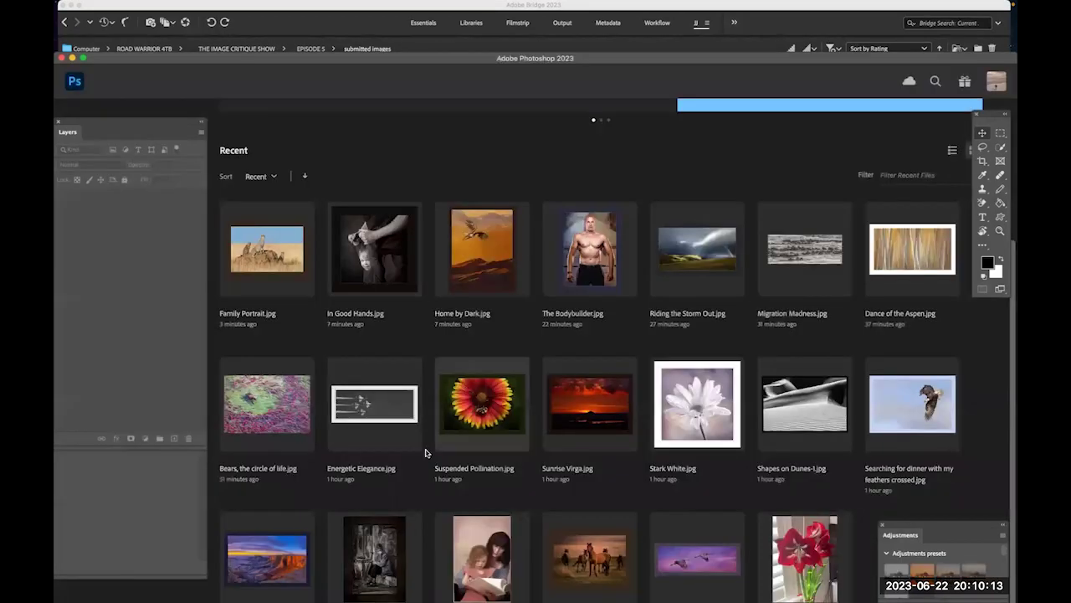
left_click(495, 404)
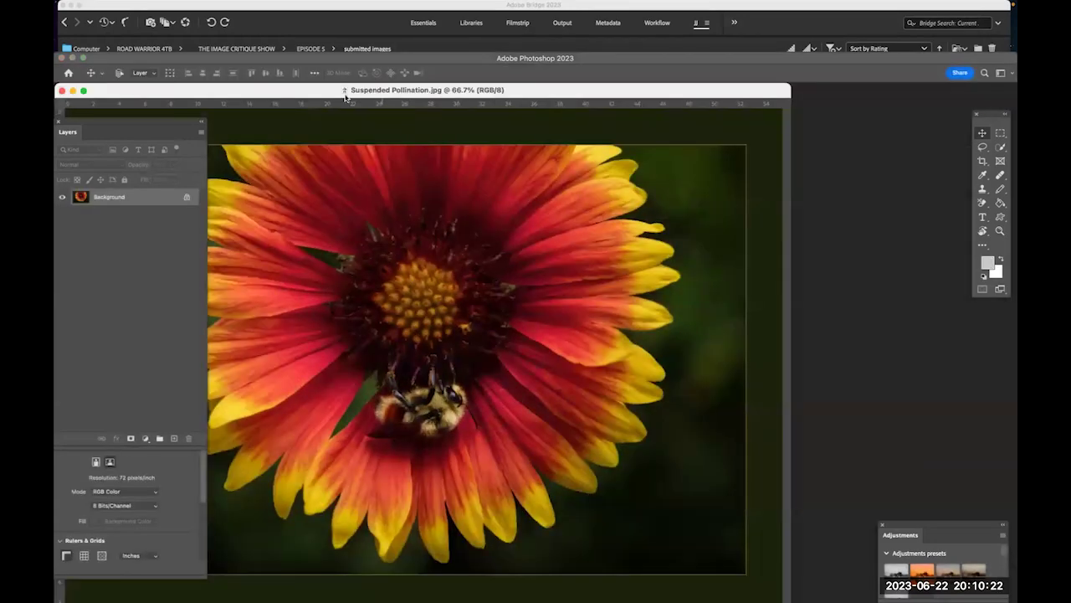
left_click_drag(345, 96, 501, 93)
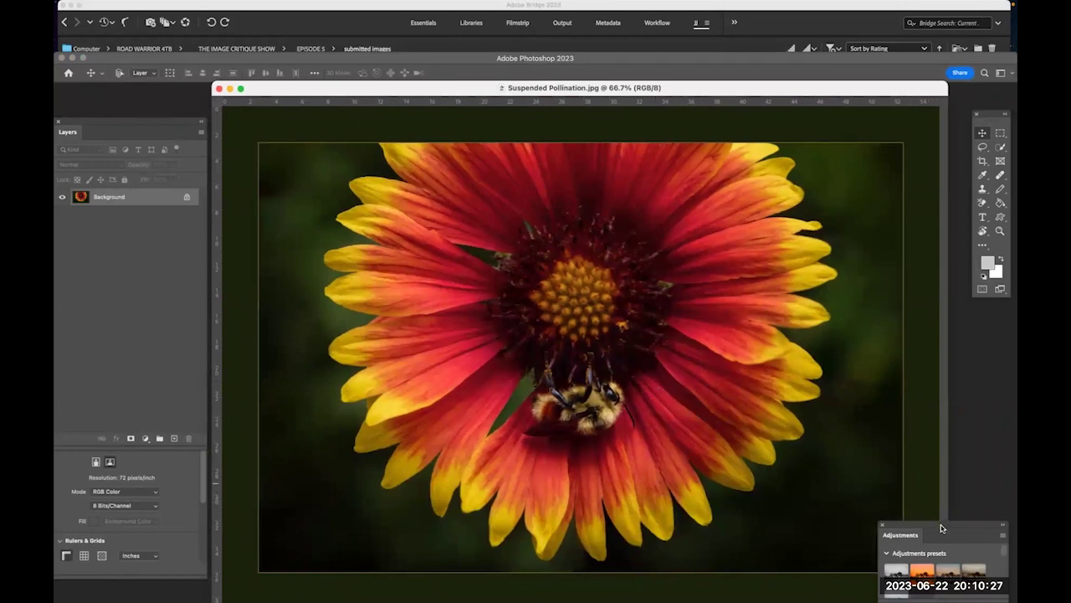
left_click_drag(944, 527, 948, 525)
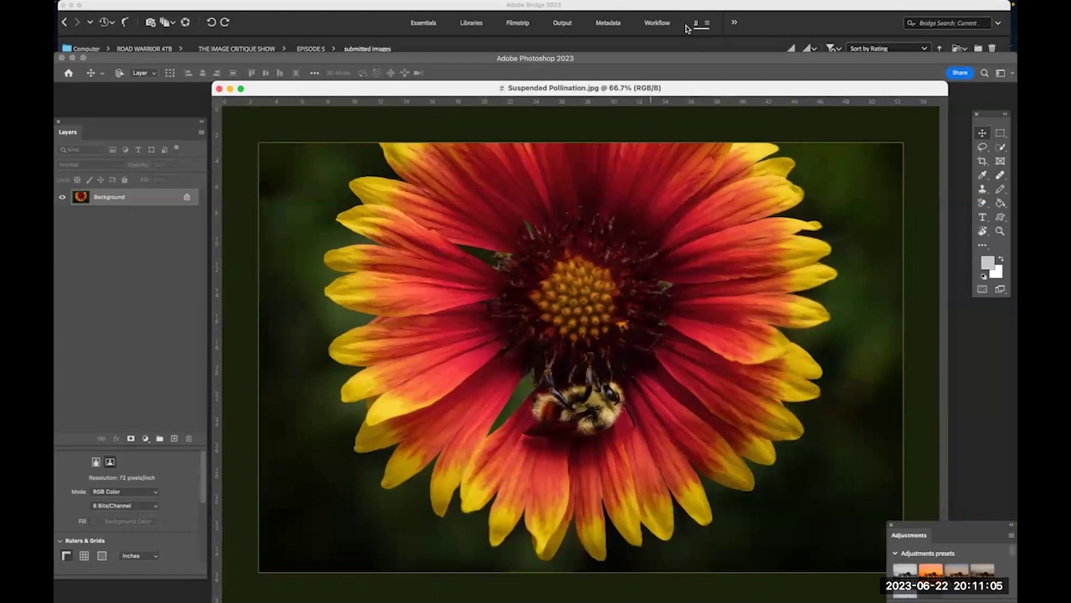
Annotate the flower in yellow, circling a spot above the bee and marking both sides of the dark centre, and clear the marks.
mouse_move(613, 362)
left_mouse_down()
mouse_move(634, 362)
mouse_move(616, 354)
left_mouse_up()
mouse_move(527, 357)
left_mouse_down()
mouse_move(509, 303)
mouse_move(513, 336)
left_mouse_up()
left_click_drag(659, 333, 663, 290)
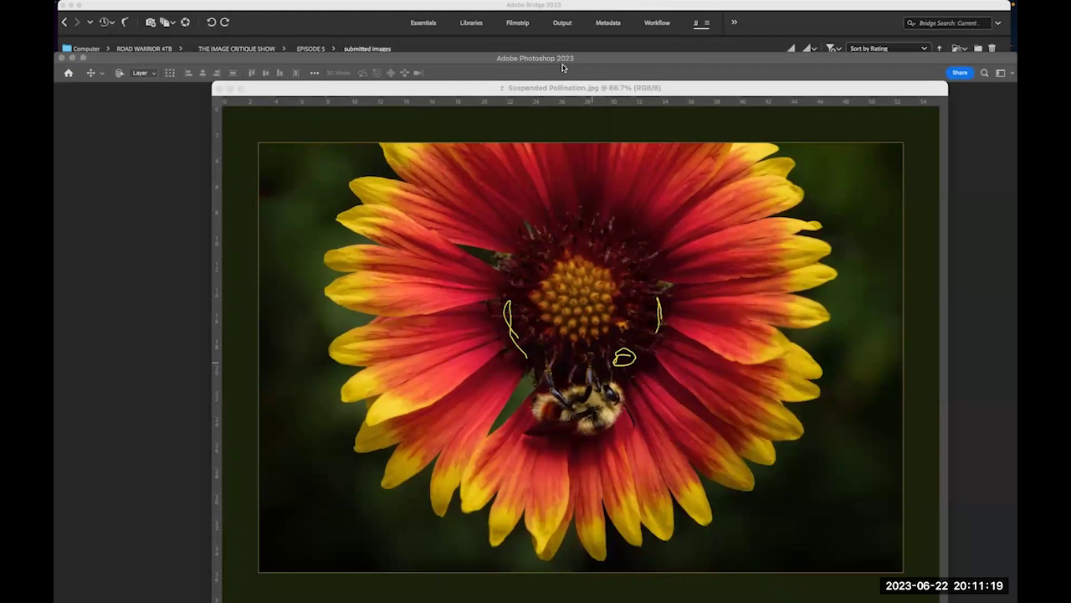
key("Escape")
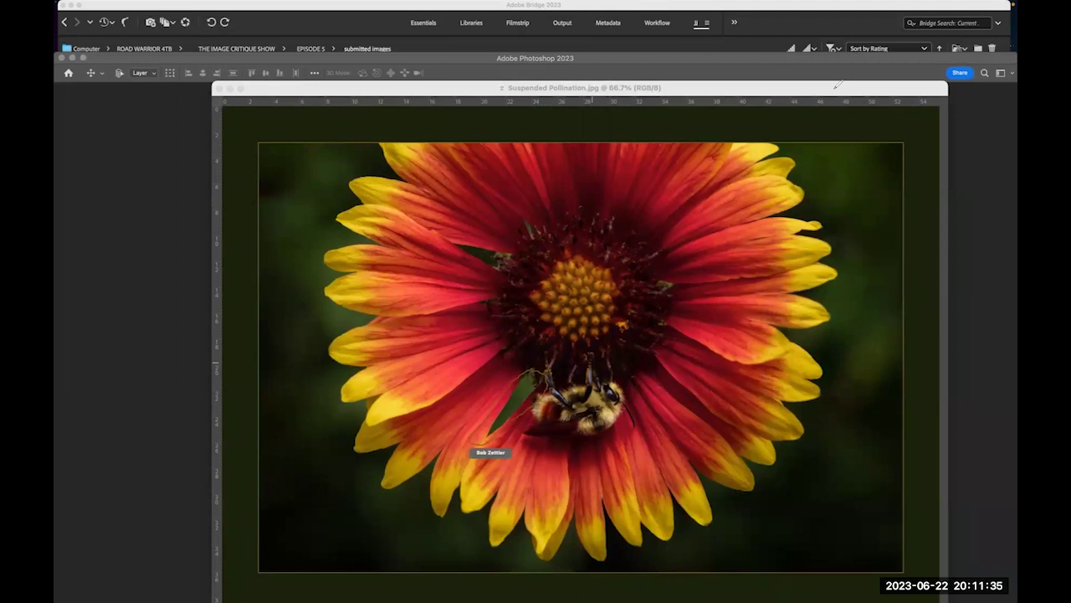
Draw a horizontal yellow line just above the flower photo's upper edge, over the cropped petals.
mouse_move(556, 590)
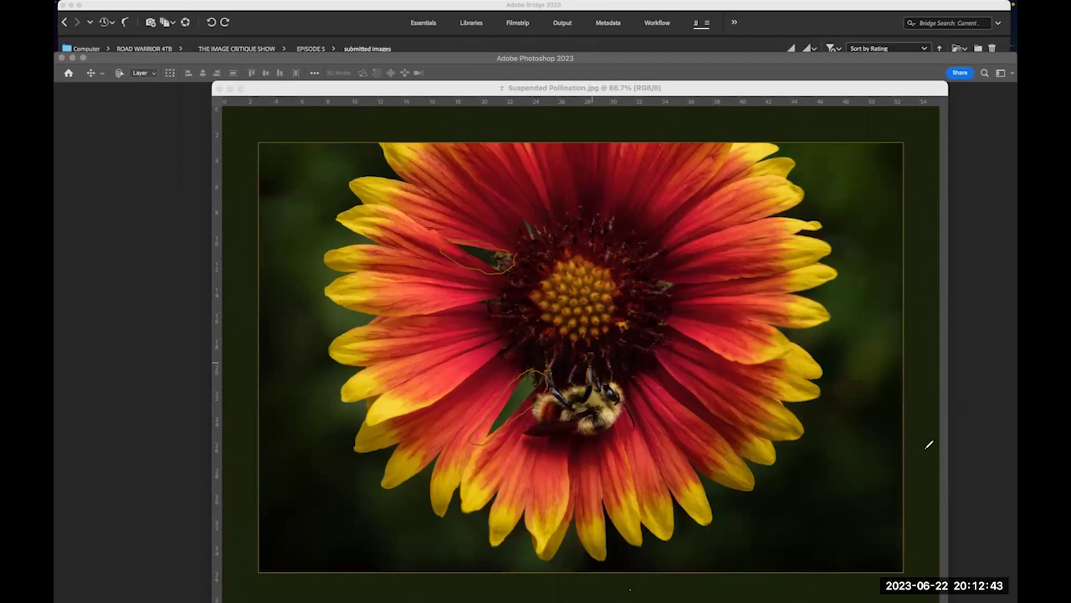
left_click_drag(651, 131, 507, 134)
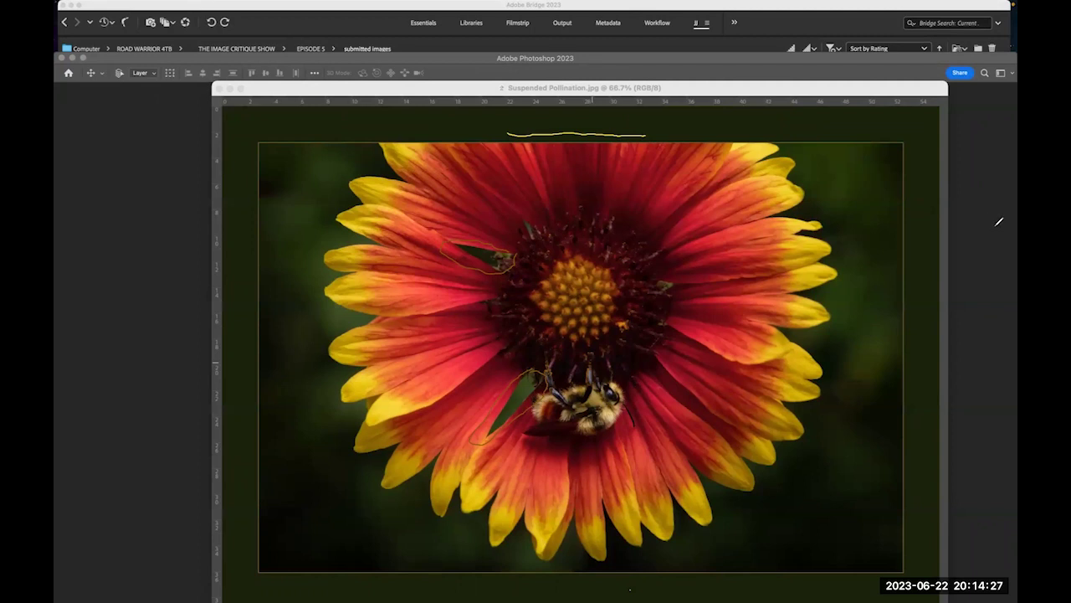
Annotate the flower in yellow, circling the cropped upper petals and the bee, marking the green gaps and several petals, and clear the marks.
mouse_move(679, 131)
left_mouse_down()
mouse_move(626, 117)
mouse_move(472, 118)
mouse_move(568, 169)
mouse_move(656, 122)
left_mouse_up()
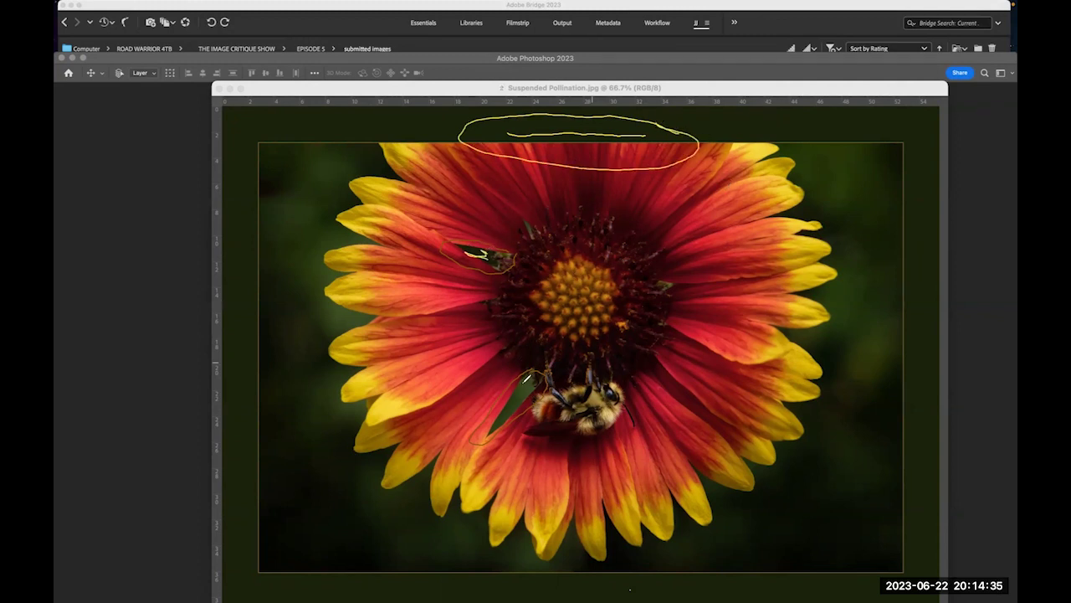
left_click_drag(508, 402, 526, 387)
left_click_drag(730, 321, 838, 299)
left_click_drag(685, 362, 762, 425)
left_click_drag(448, 366, 399, 418)
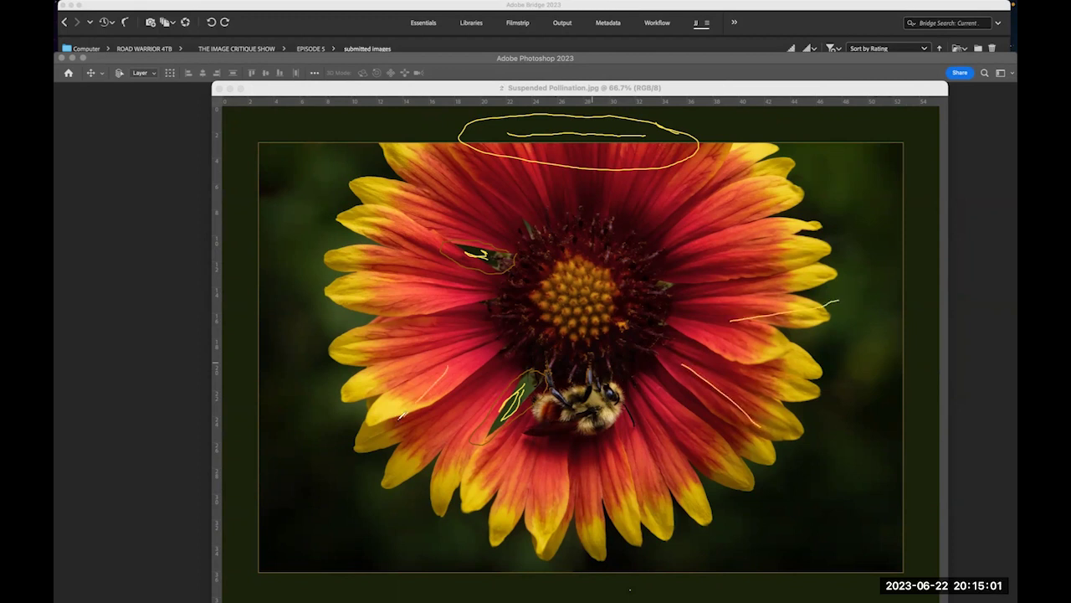
mouse_move(555, 394)
left_mouse_down()
mouse_move(619, 428)
mouse_move(631, 399)
left_mouse_up()
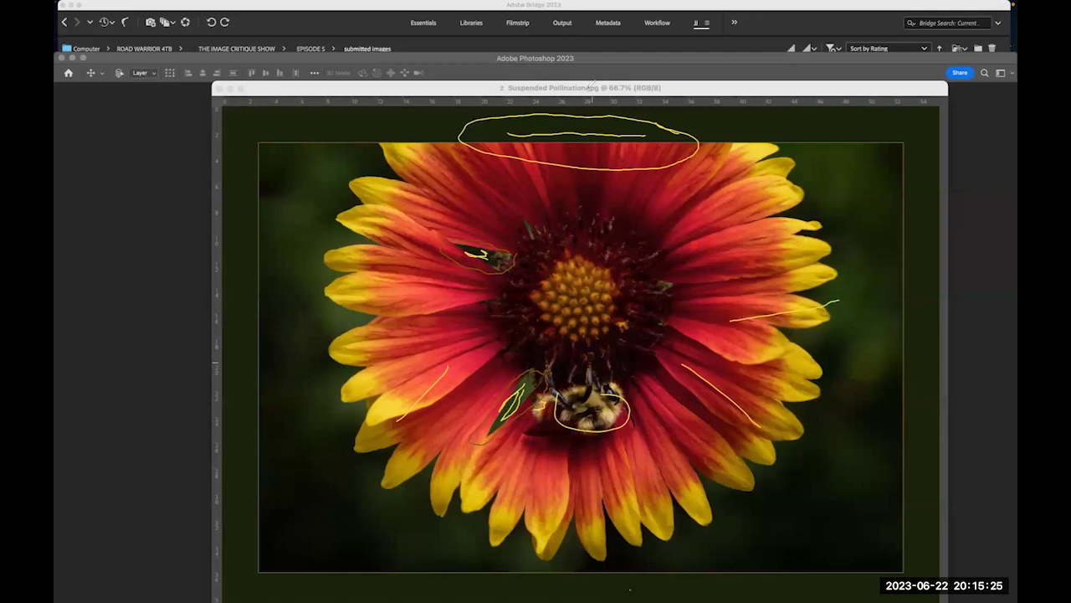
key("Escape")
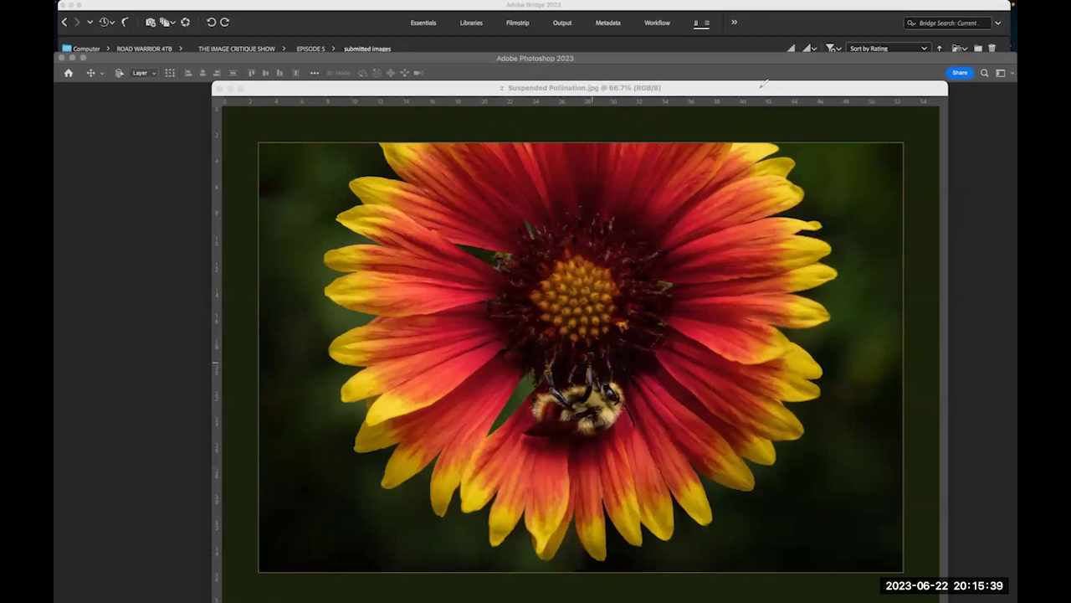
Activate the Suspended Pollination.jpg window, shift it slightly upward, and make the Move tool active.
mouse_move(579, 589)
left_click(697, 87)
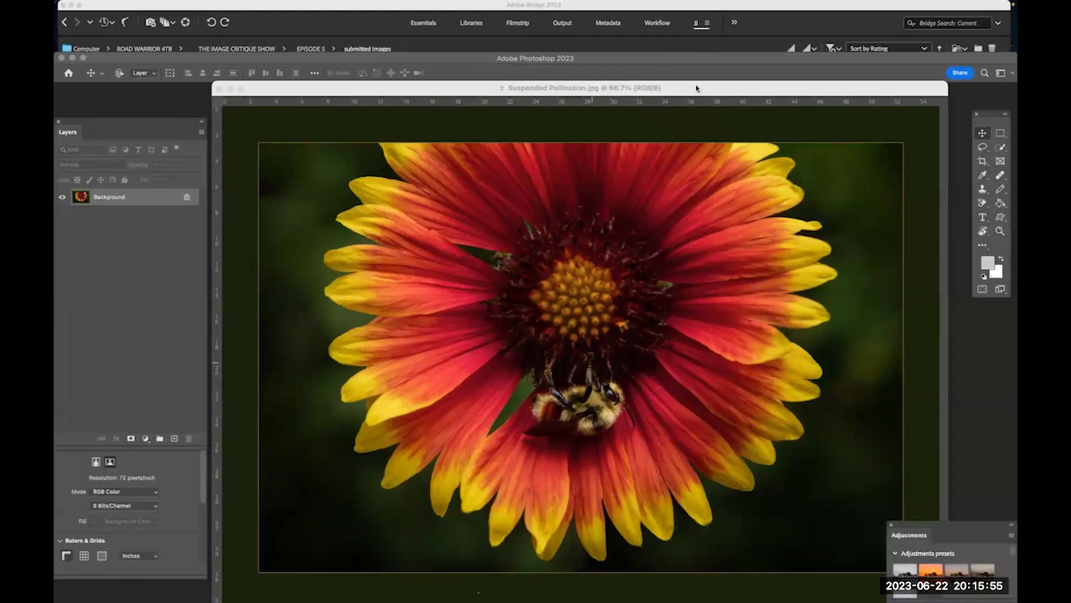
key("c")
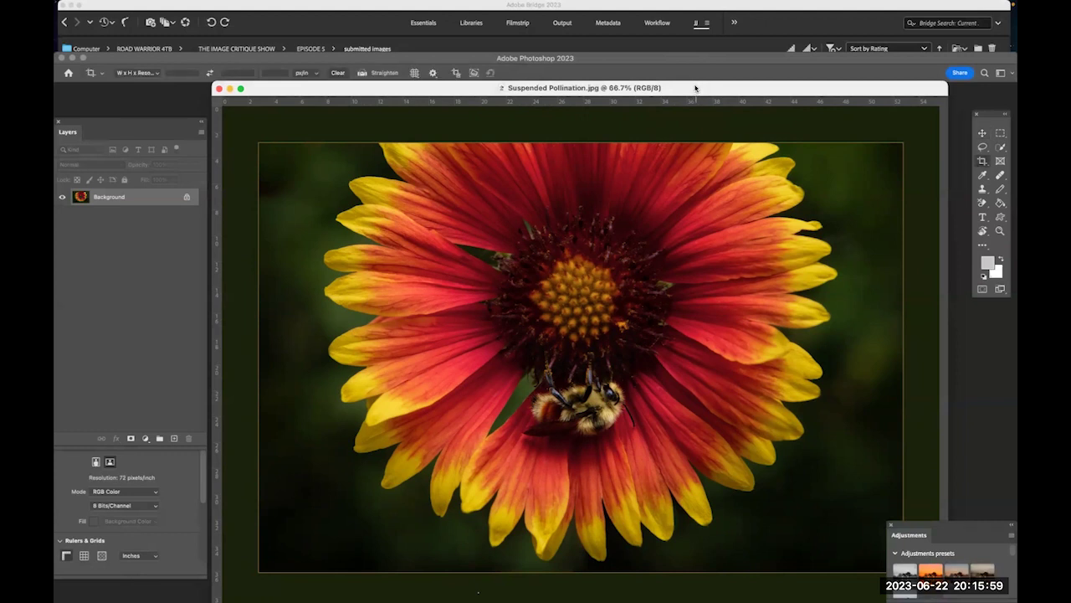
left_click_drag(695, 87, 694, 85)
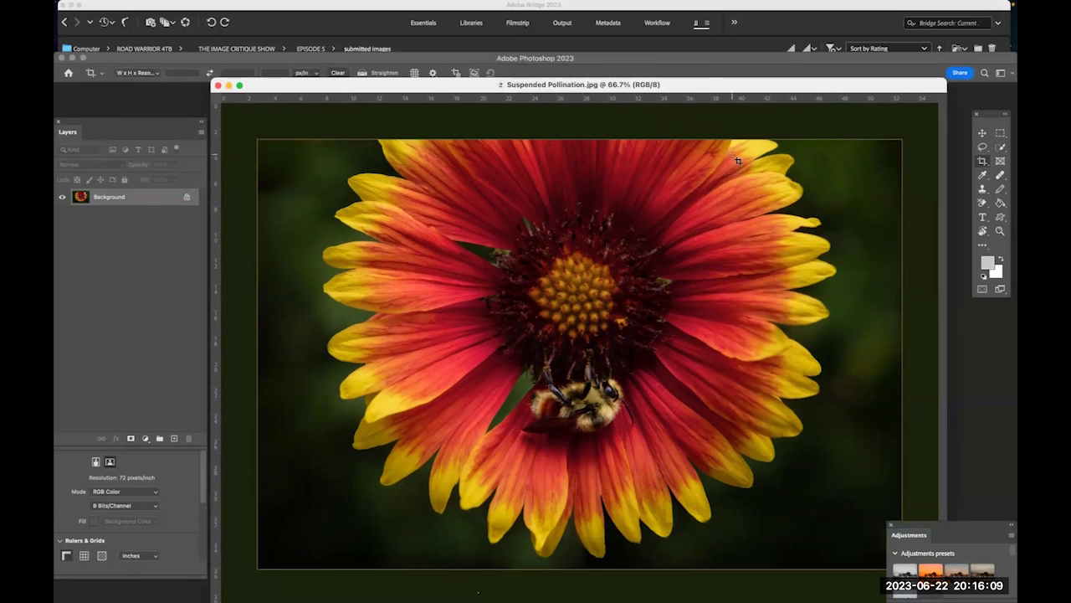
key("v")
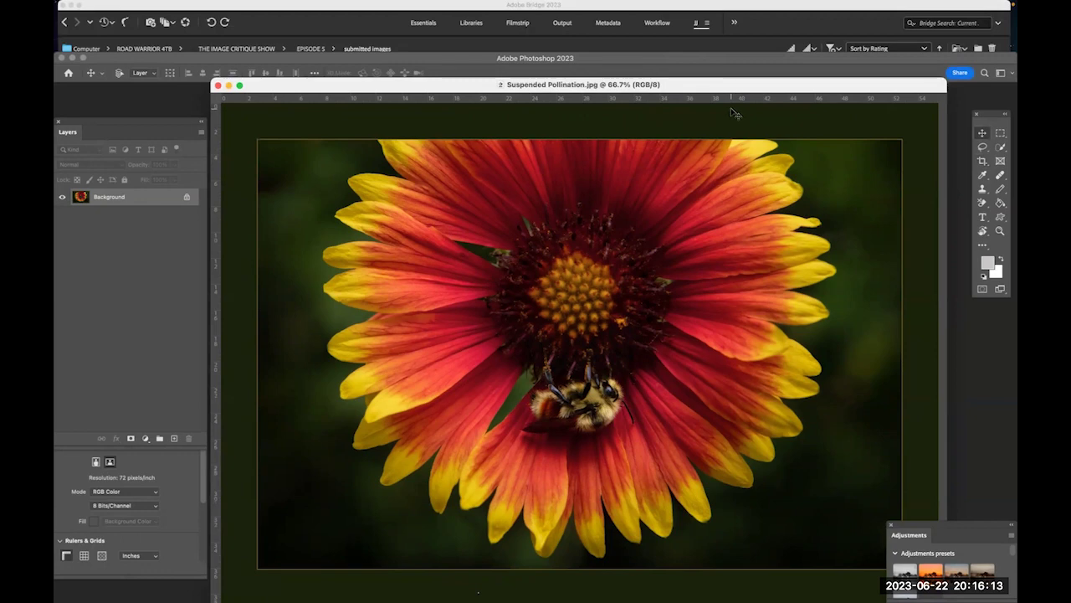
Examine the bee and the flower's dark centre at close range, comparing them with the whole composition.
scroll(616, 318, "up", 3)
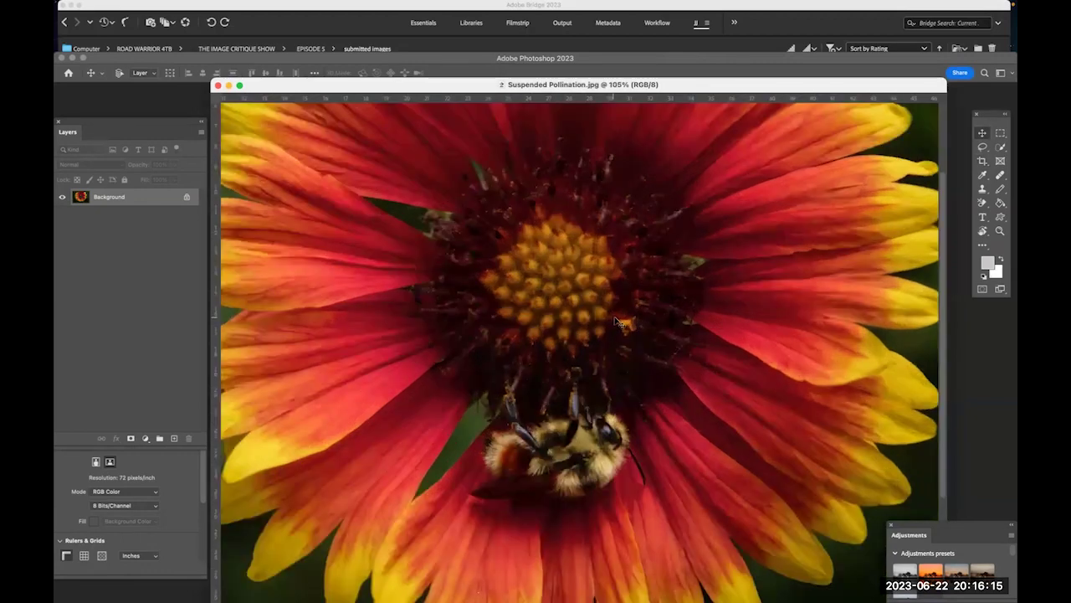
scroll(616, 318, "up", 1)
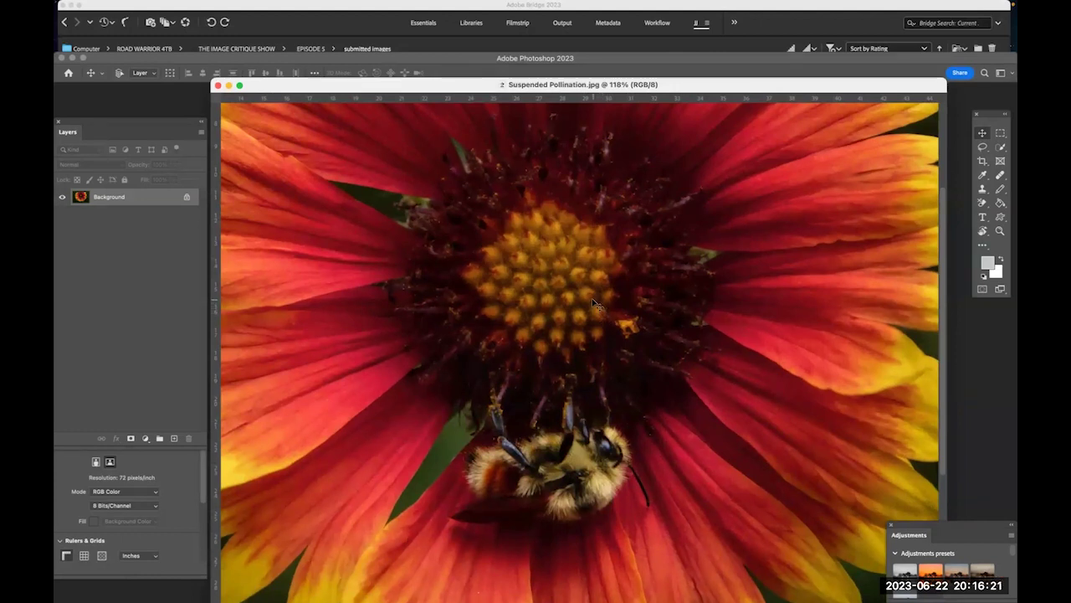
scroll(596, 303, "down", 2)
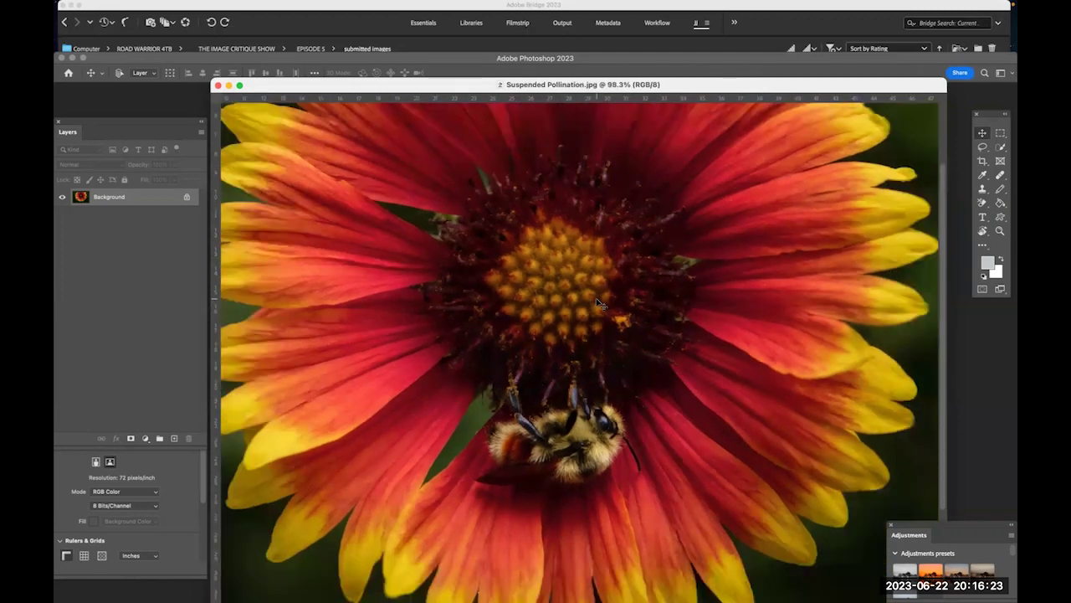
scroll(600, 303, "down", 2)
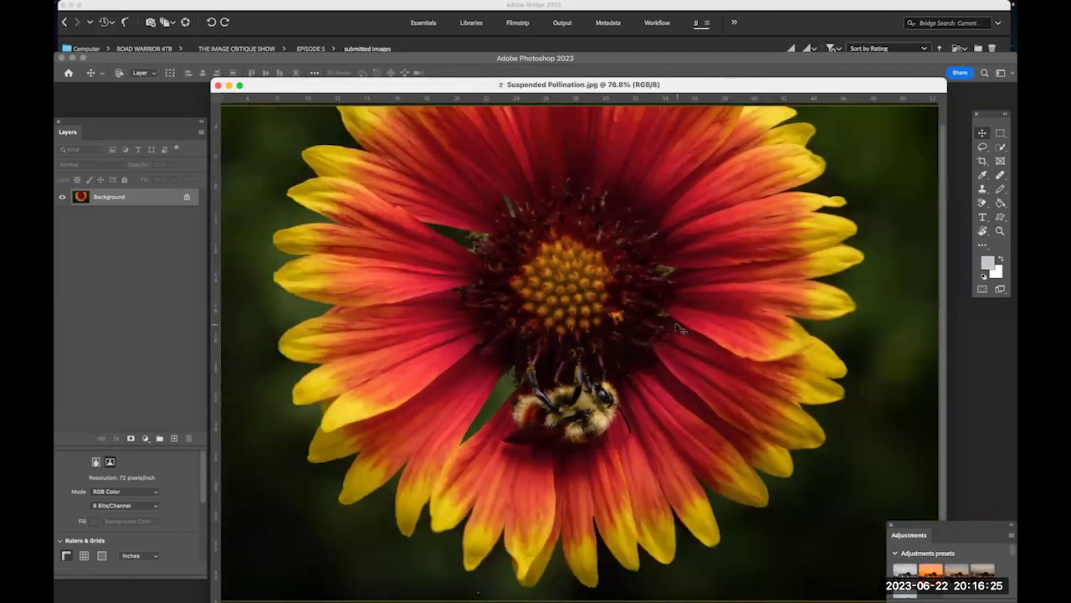
scroll(565, 313, "up", 3)
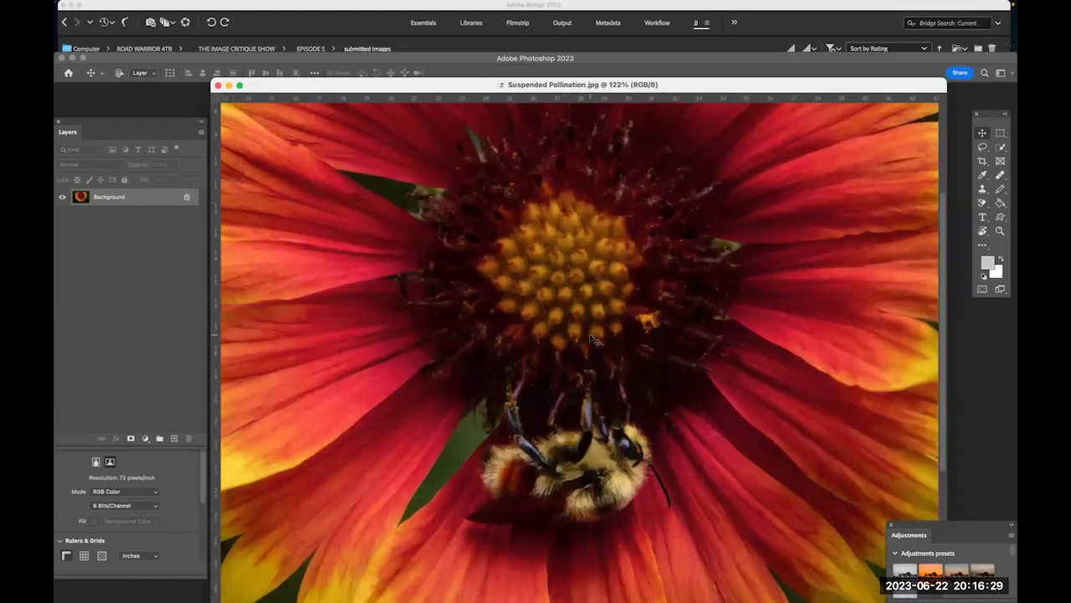
scroll(590, 335, "up", 1)
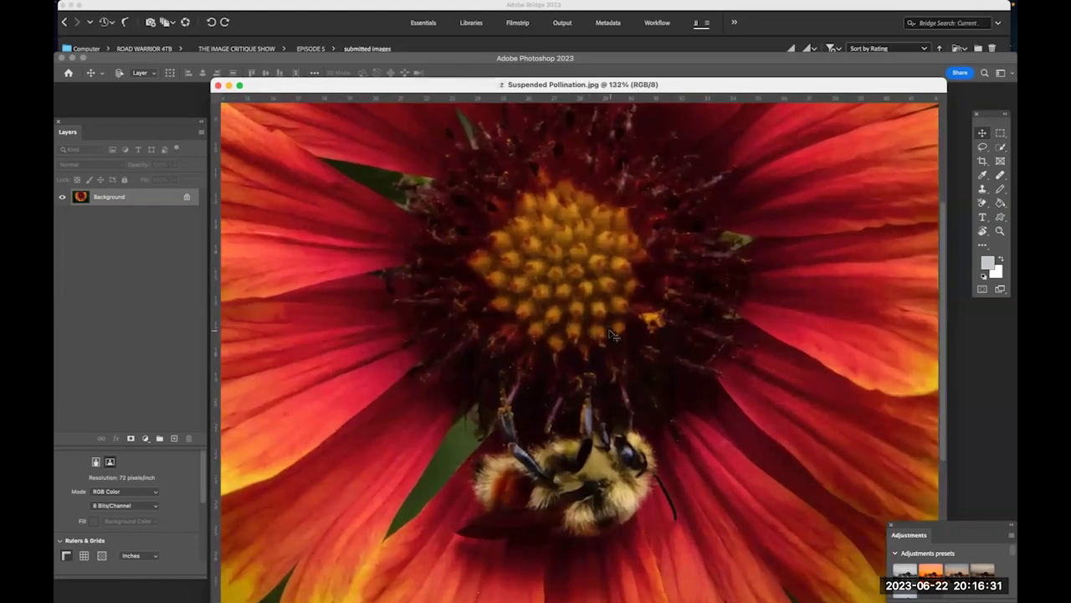
scroll(611, 331, "down", 1)
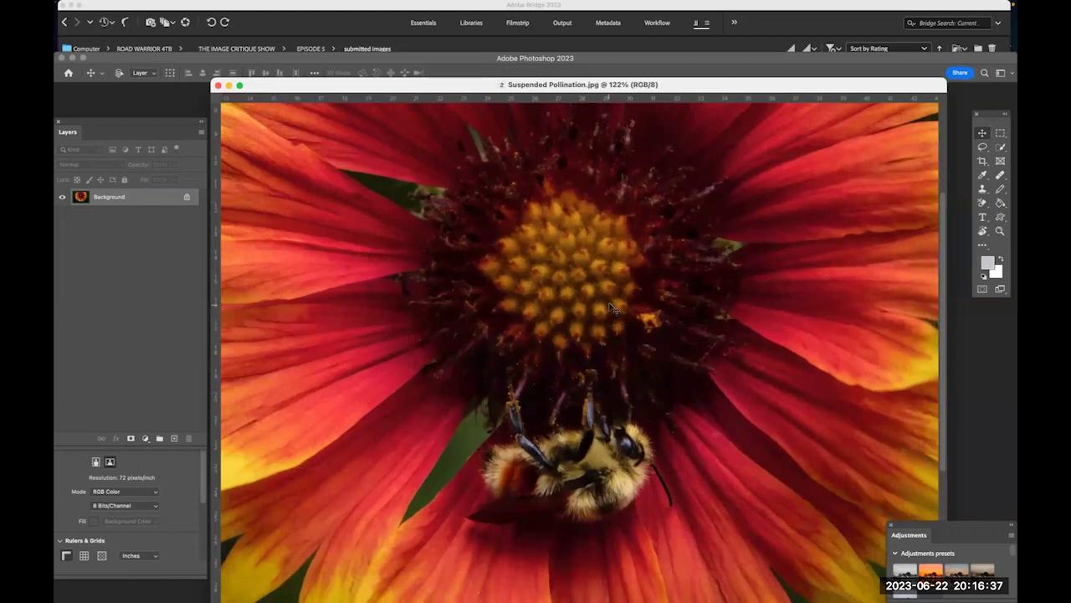
scroll(606, 308, "up", 1)
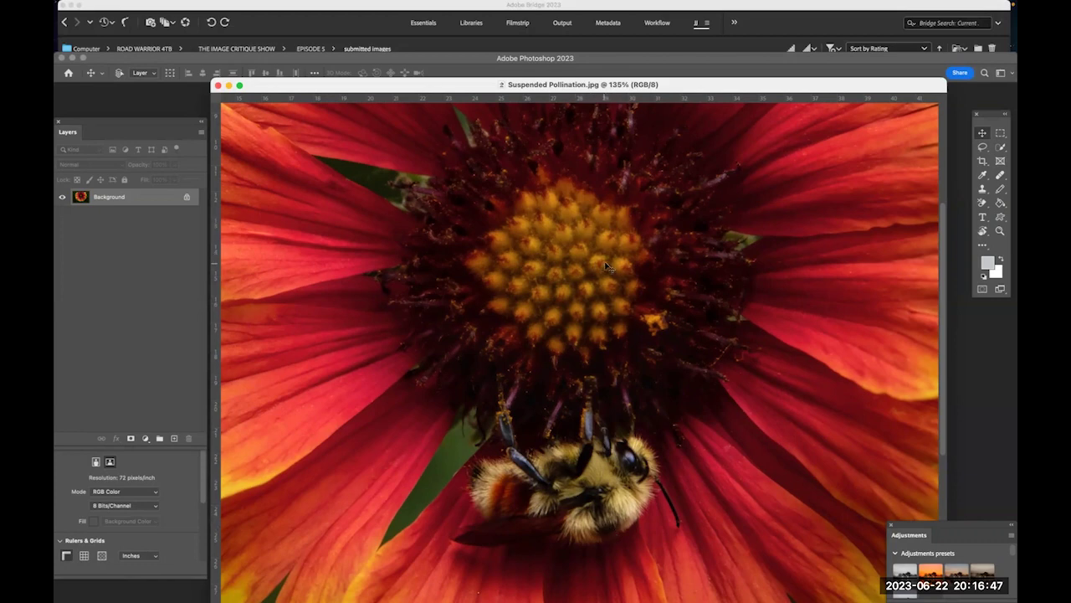
scroll(607, 267, "down", 6)
scroll(612, 269, "up", 3)
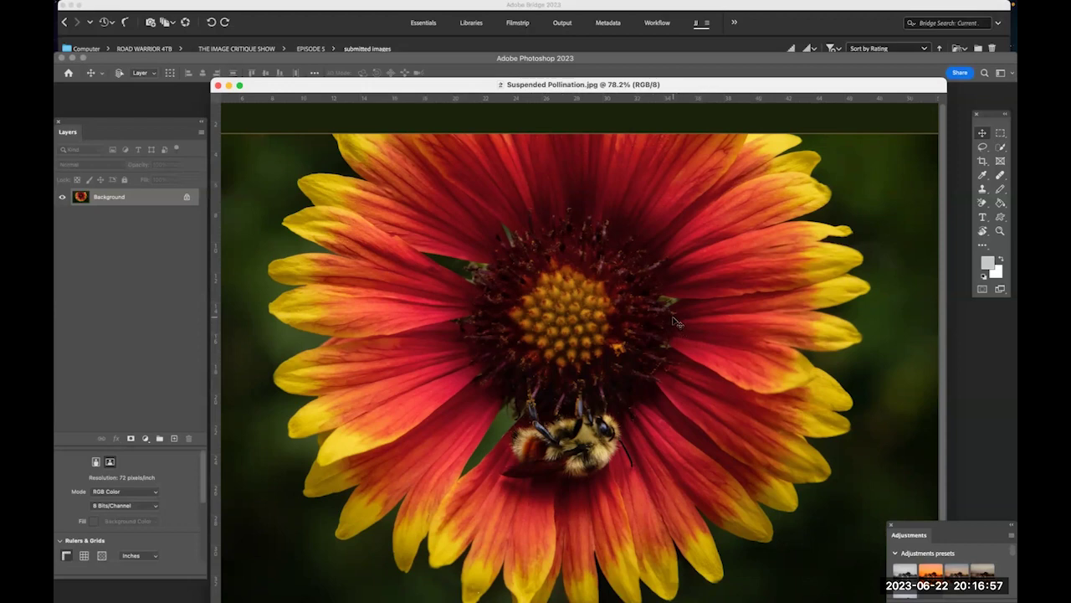
scroll(583, 312, "up", 3)
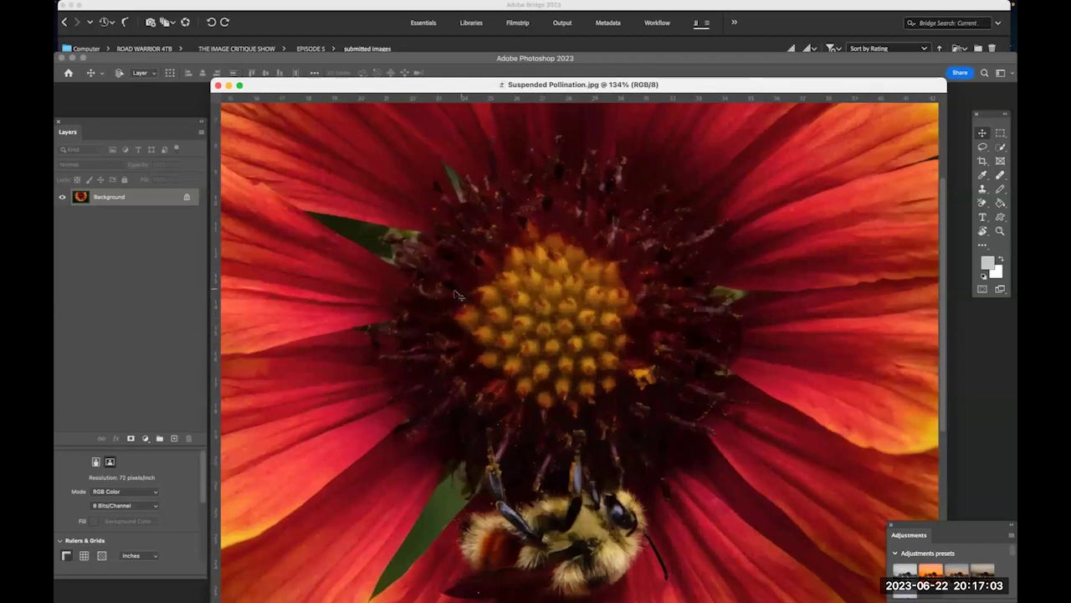
scroll(446, 276, "up", 2)
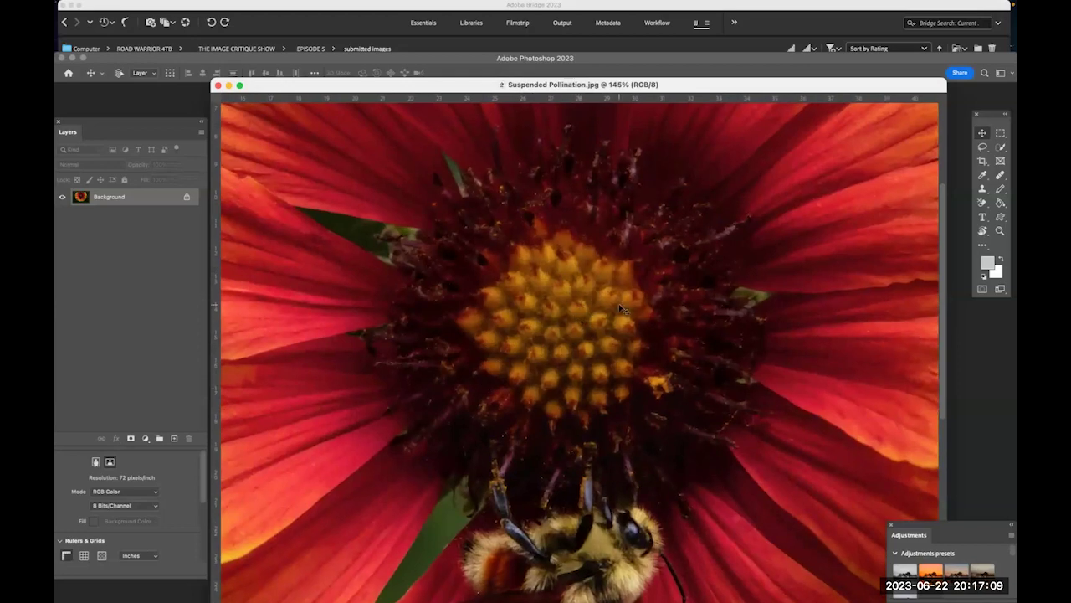
scroll(623, 309, "down", 5)
scroll(623, 309, "down", 4)
scroll(774, 336, "up", 1)
scroll(774, 336, "up", 3)
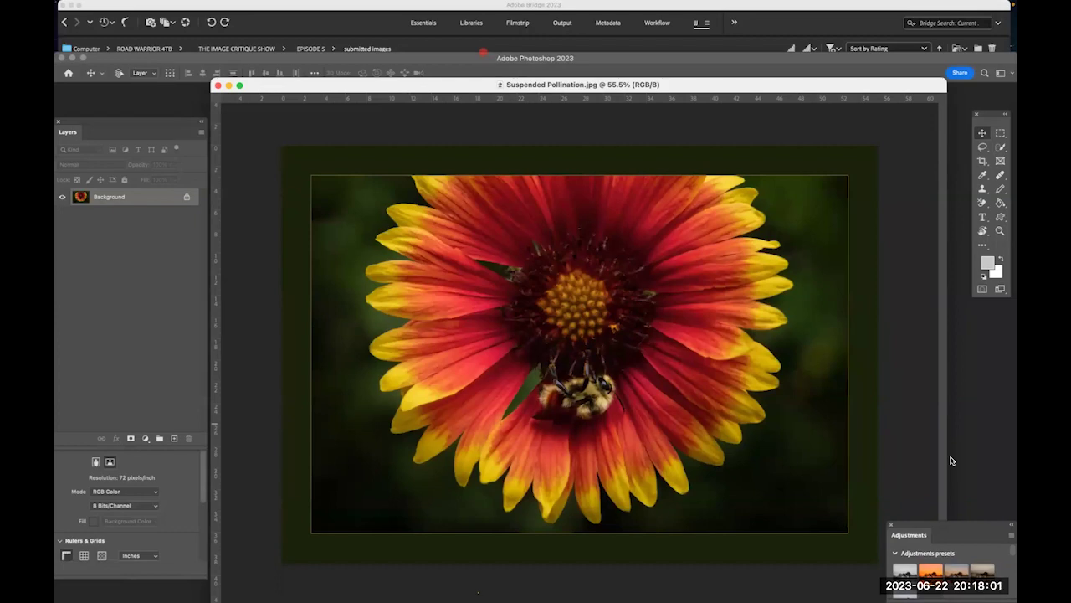
scroll(668, 350, "up", 3)
scroll(670, 348, "up", 2)
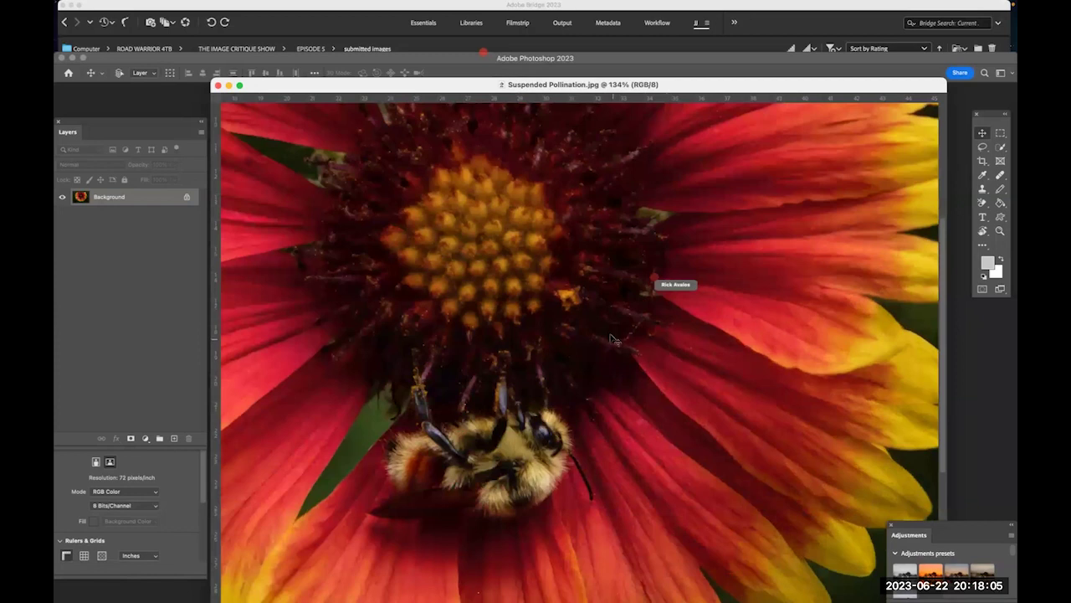
left_click_drag(602, 311, 705, 369)
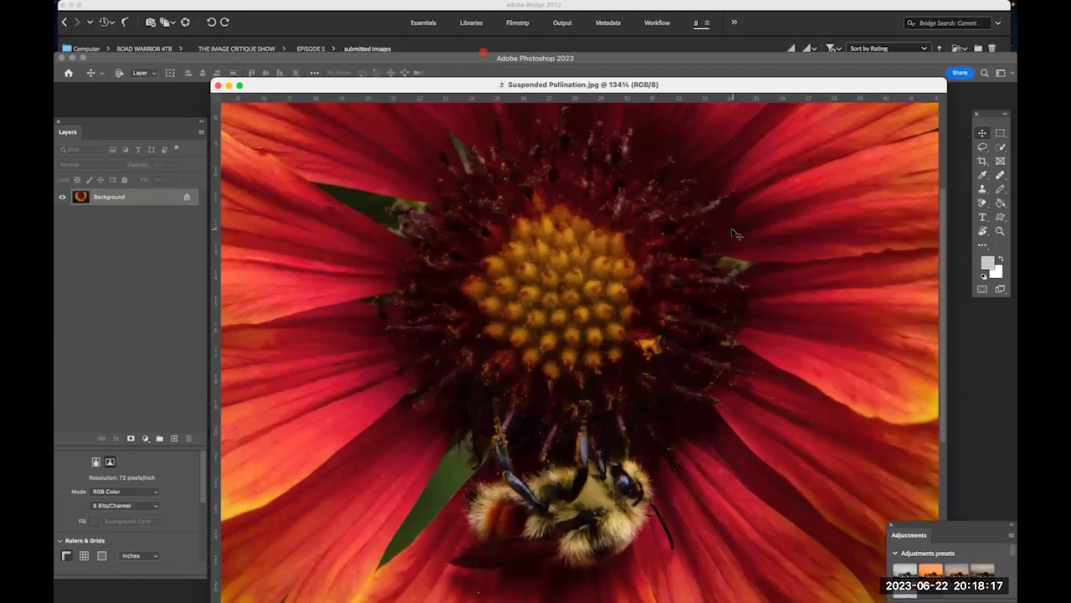
key("super+0")
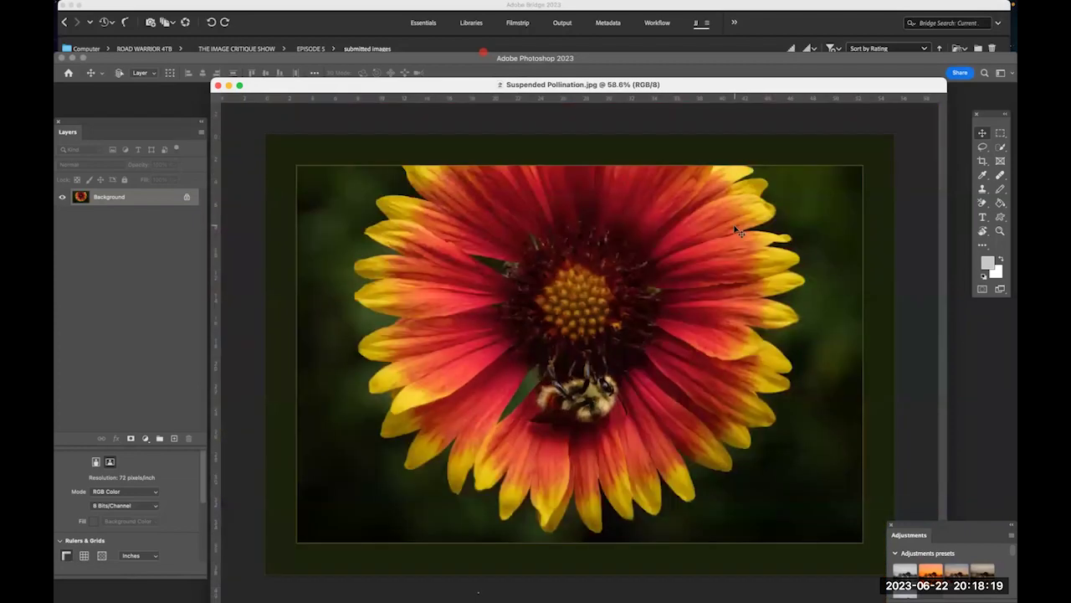
key("super+equal")
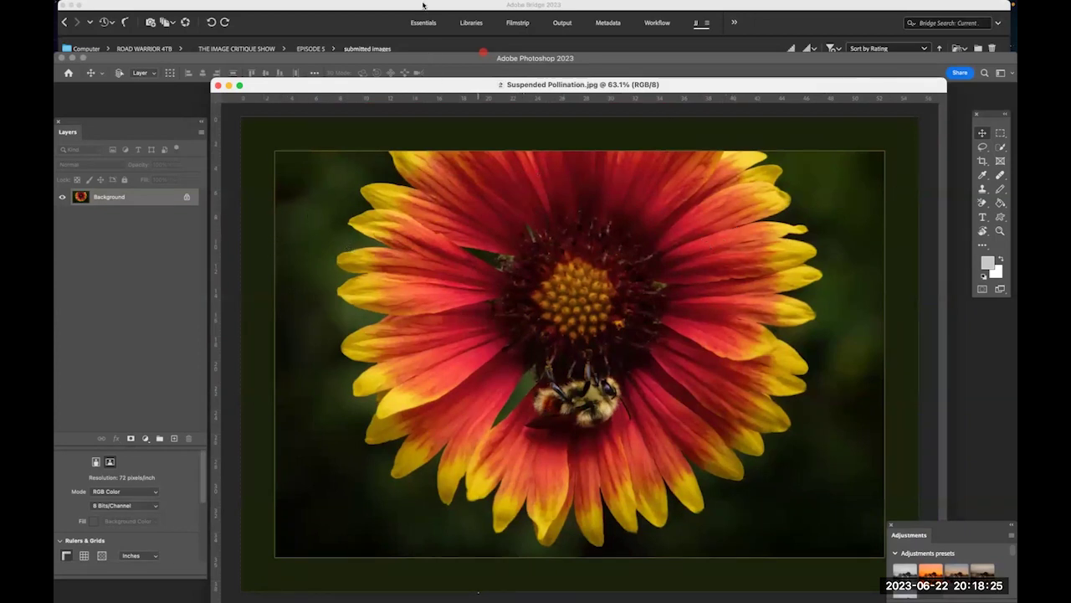
Hide and show the Adjustments panel again, move it up beside the flower photo, and lengthen it to reveal the individual adjustments.
mouse_move(423, 3)
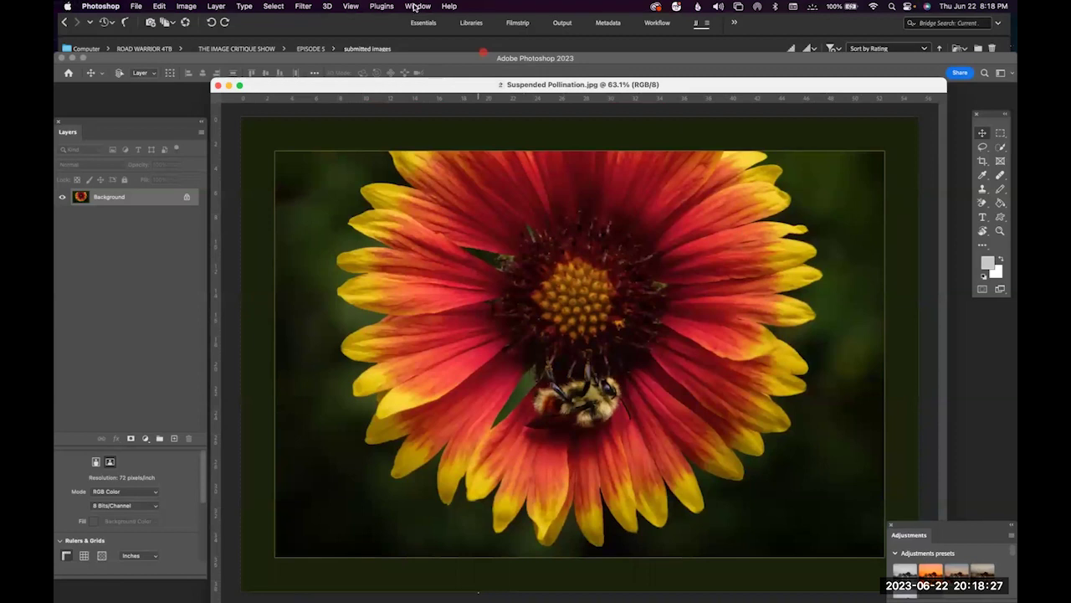
left_click(415, 6)
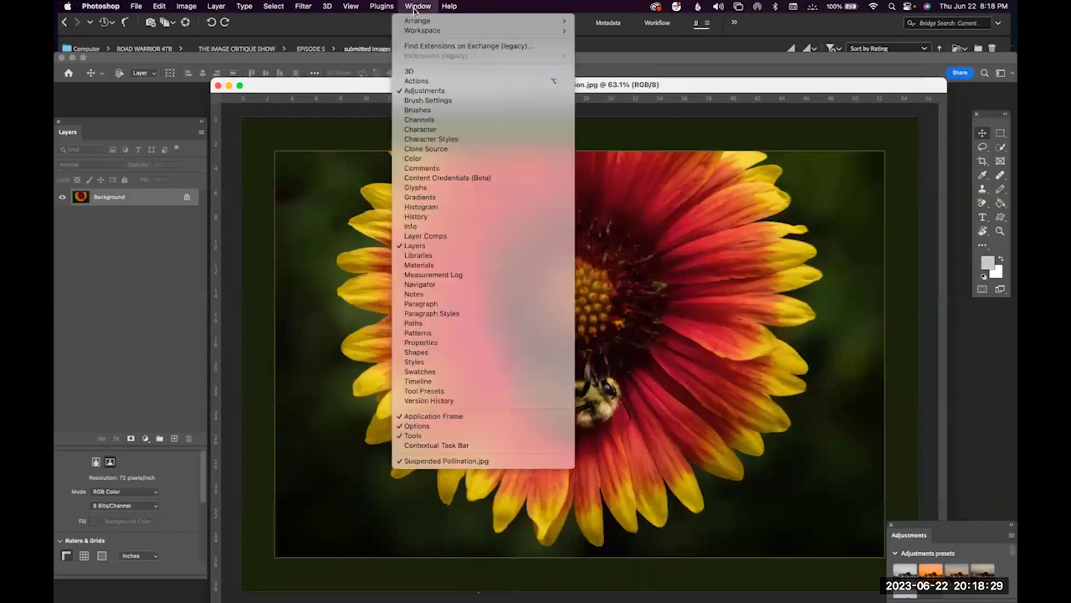
left_click(429, 91)
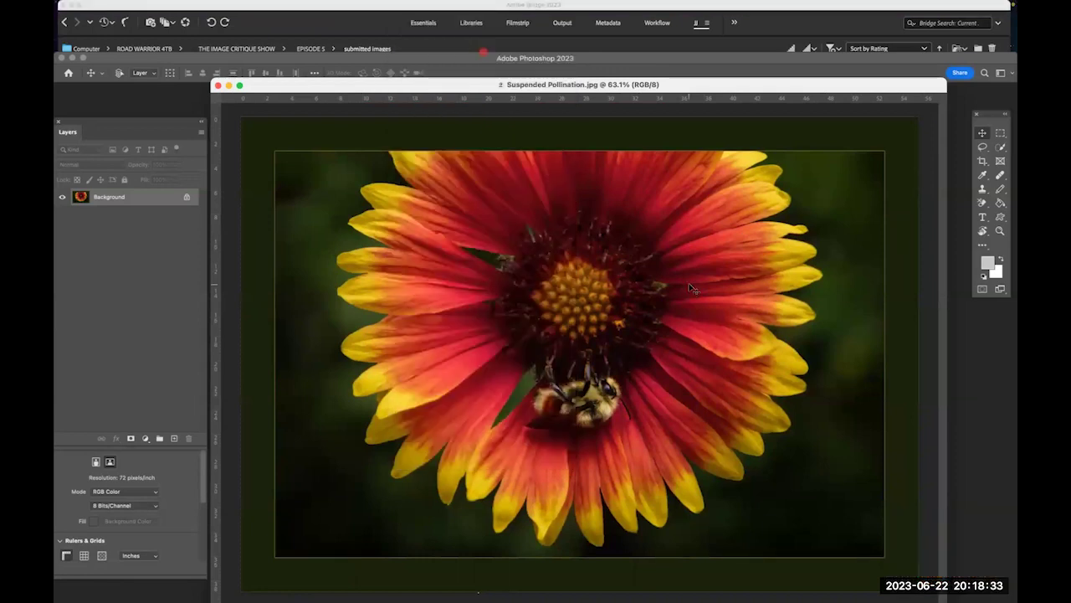
mouse_move(455, 5)
left_click(418, 6)
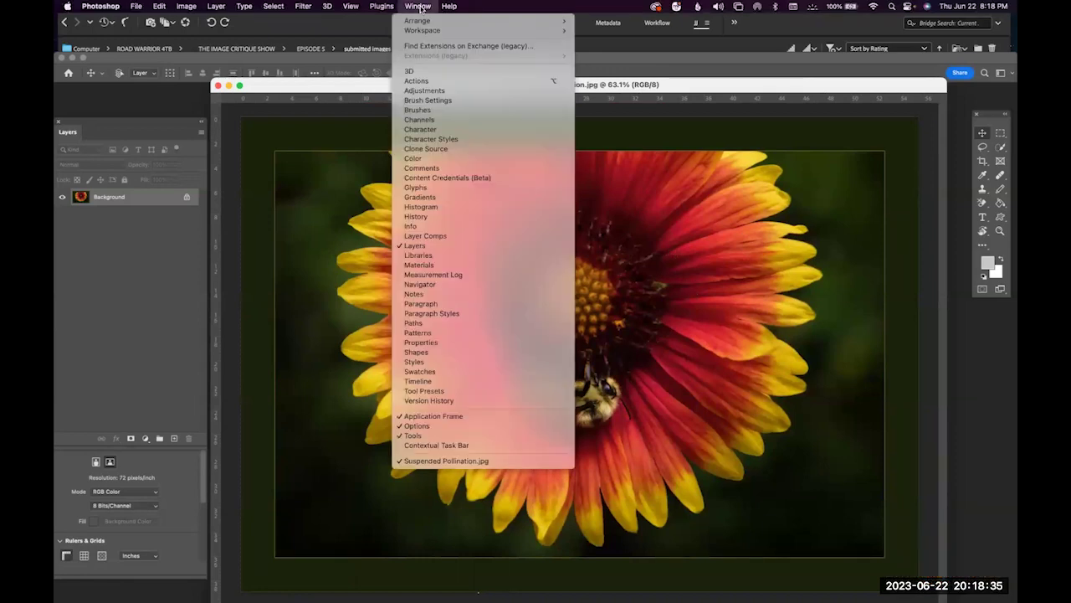
left_click(428, 92)
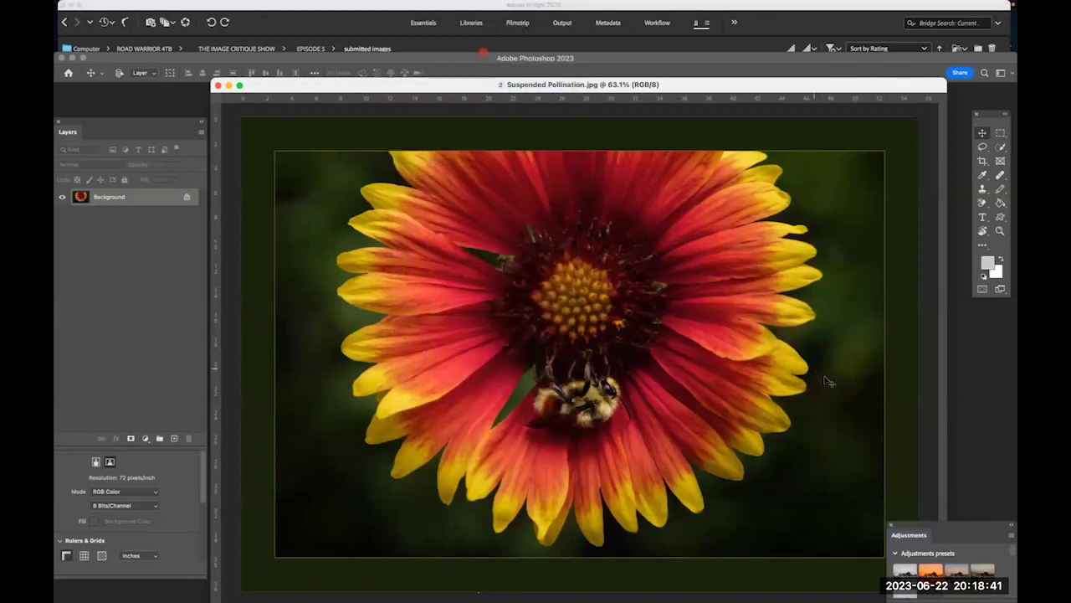
left_click_drag(909, 534, 897, 300)
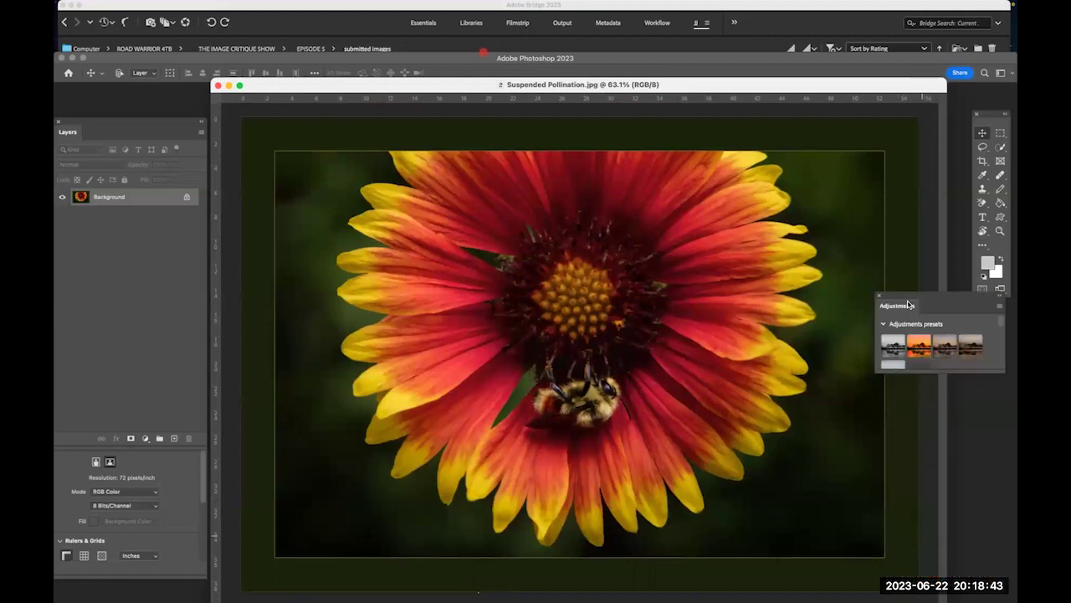
left_click_drag(954, 368, 959, 576)
Add a Curves adjustment layer above the flower photo and raise the middle of its RGB curve to brighten the image.
scroll(925, 421, "down", 3)
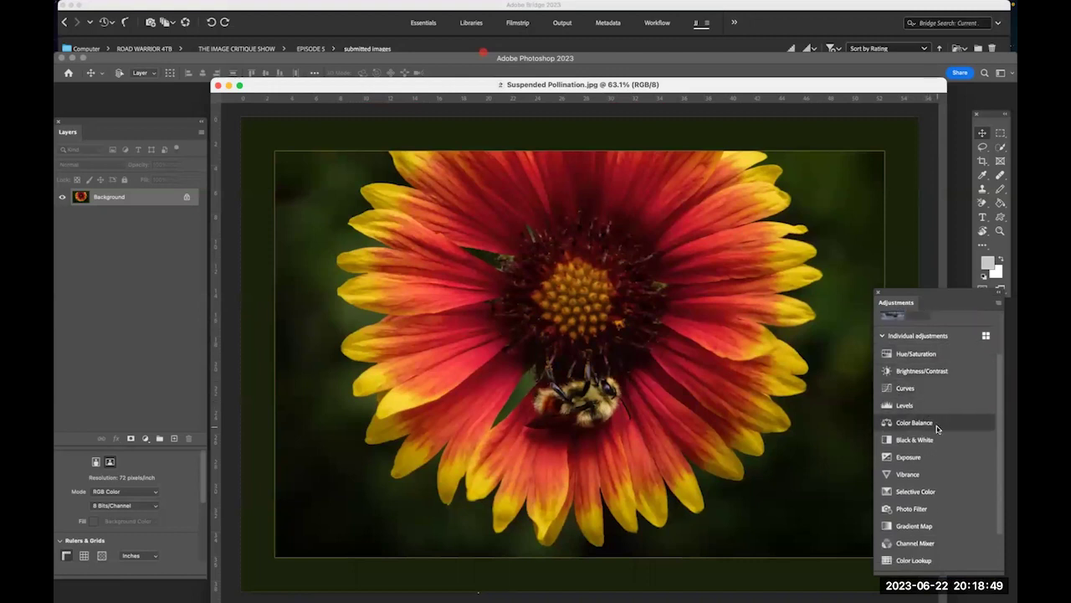
scroll(943, 430, "up", 1)
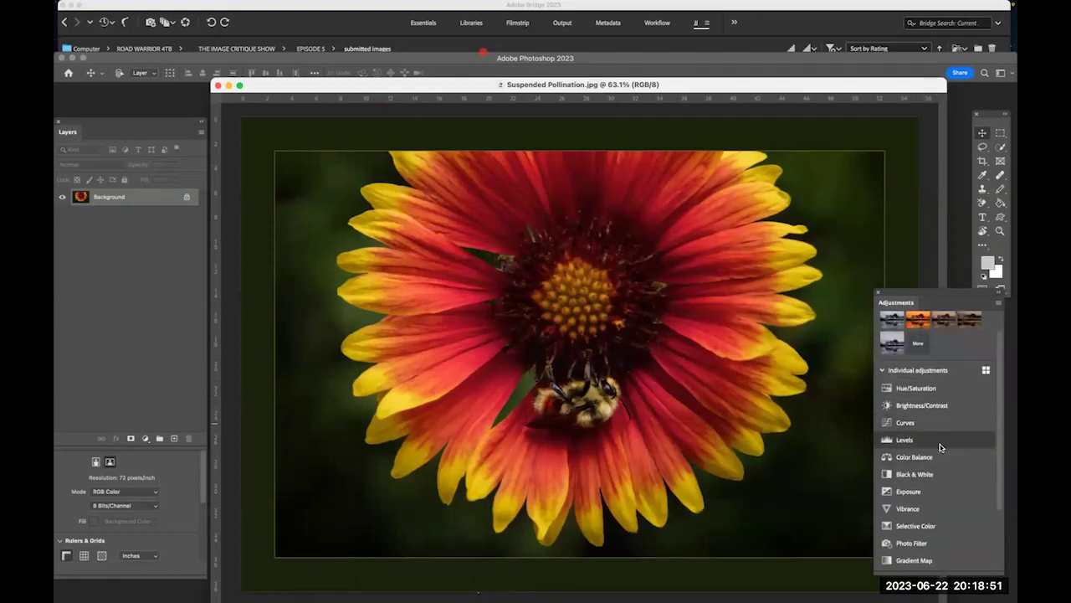
left_click(910, 424)
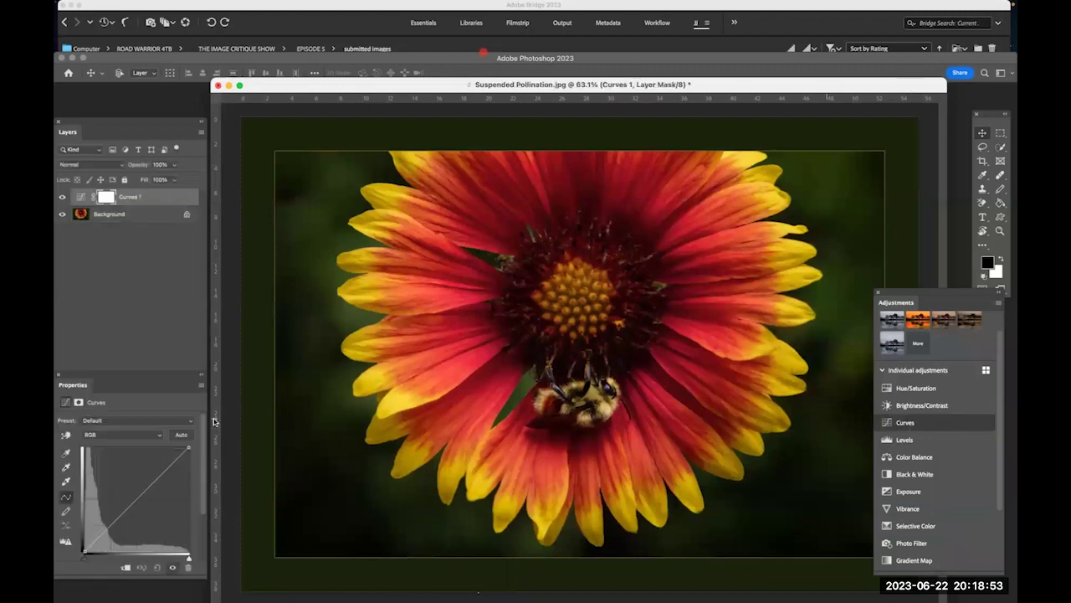
left_click_drag(134, 495, 136, 469)
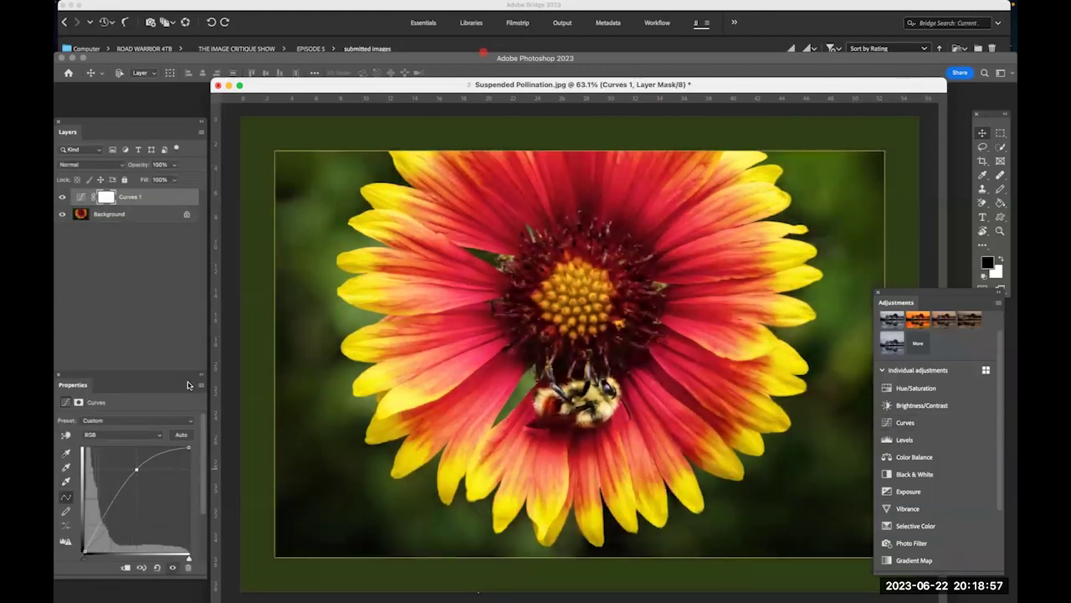
Invert the Curves 1 mask to black and paint white over the flower's dark centre with a 200-pixel brush.
key("super+i")
key("b")
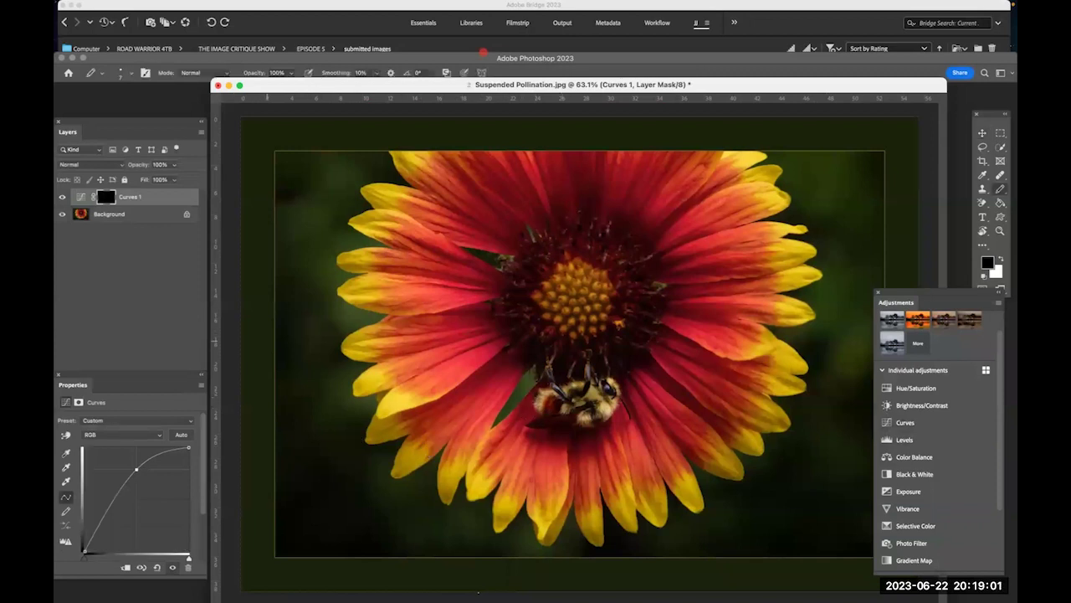
key("bracketright")
key("bracketright")
key("bracketright")
key("bracketright")
key("bracketright")
key("x")
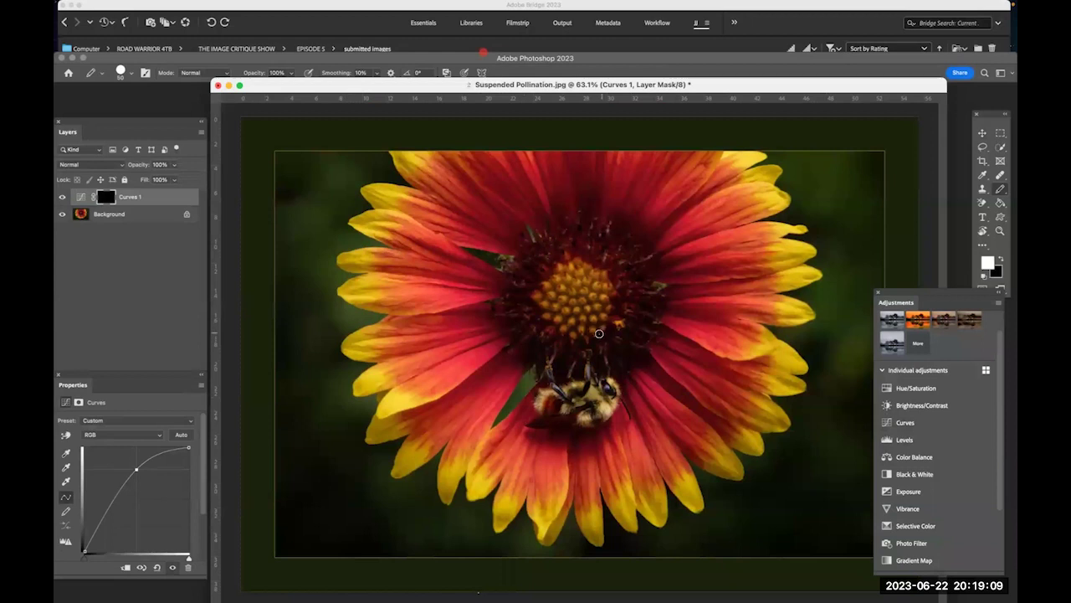
key("bracketright")
key("bracketright")
key("bracketright")
key("bracketright")
key("bracketright")
key("bracketright")
key("bracketright")
mouse_move(616, 341)
left_mouse_down()
mouse_move(640, 284)
mouse_move(593, 243)
mouse_move(563, 246)
mouse_move(521, 276)
mouse_move(537, 333)
mouse_move(609, 354)
mouse_move(620, 341)
mouse_move(532, 329)
mouse_move(567, 266)
mouse_move(617, 300)
mouse_move(539, 303)
mouse_move(571, 307)
mouse_move(605, 331)
mouse_move(547, 346)
mouse_move(518, 282)
mouse_move(525, 264)
mouse_move(520, 332)
mouse_move(579, 361)
mouse_move(628, 347)
mouse_move(630, 281)
mouse_move(586, 246)
mouse_move(609, 249)
mouse_move(648, 299)
mouse_move(614, 338)
mouse_move(720, 337)
left_mouse_up()
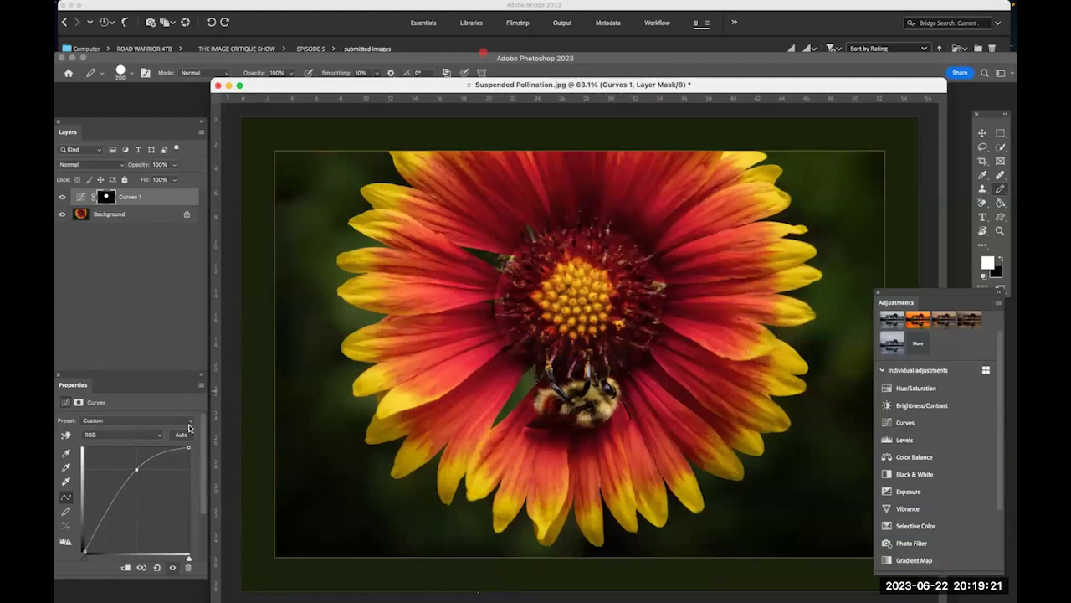
Lower the Curves 1 layer's opacity to 27% and compare the flower photo with and without the adjustment.
left_click_drag(174, 164, 138, 178)
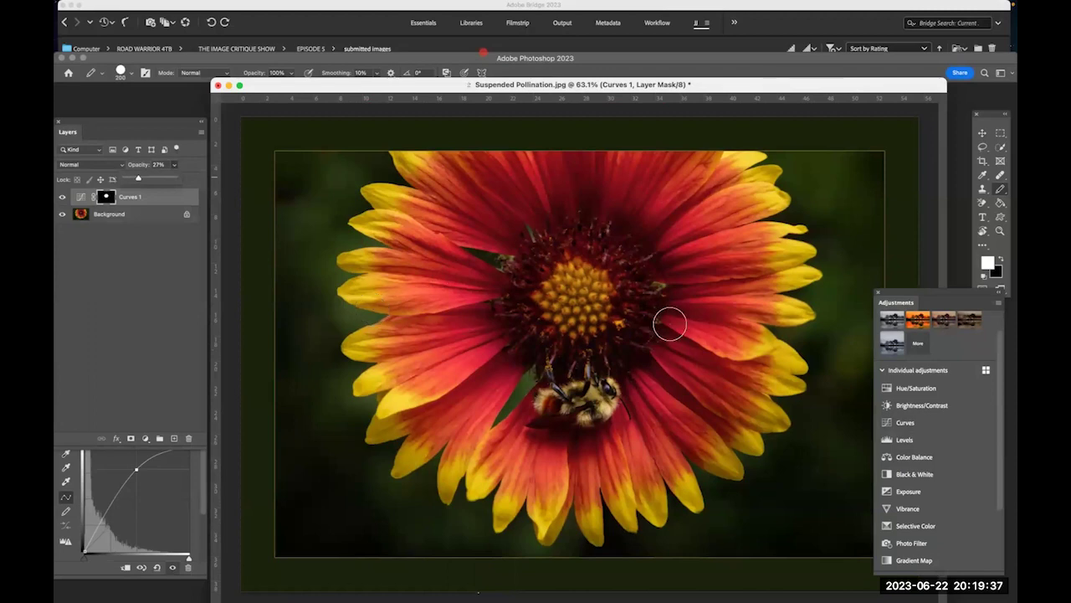
scroll(595, 292, "up", 3)
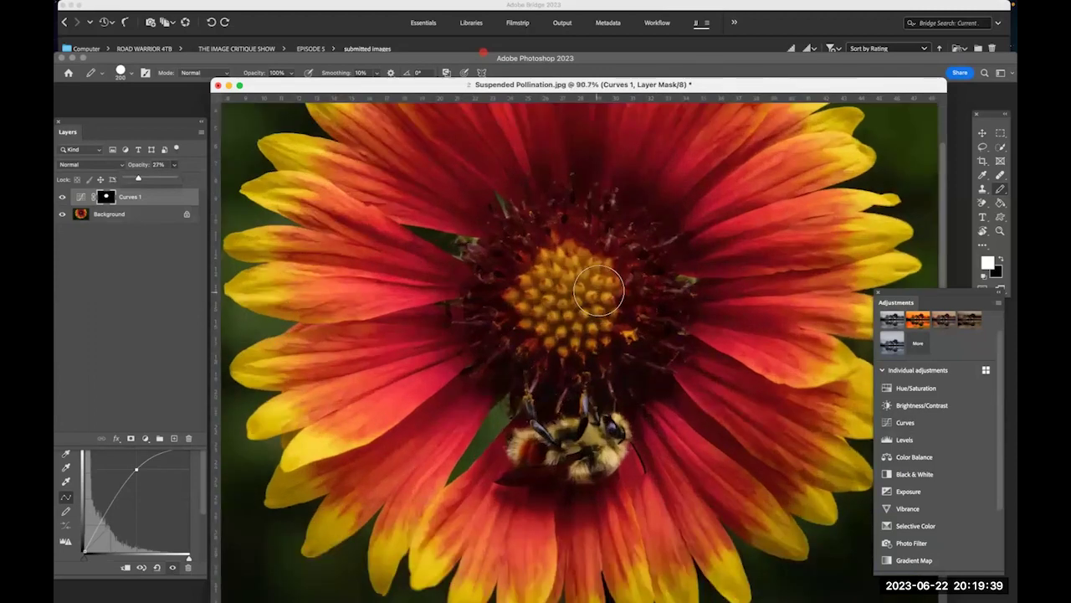
scroll(586, 297, "down", 5)
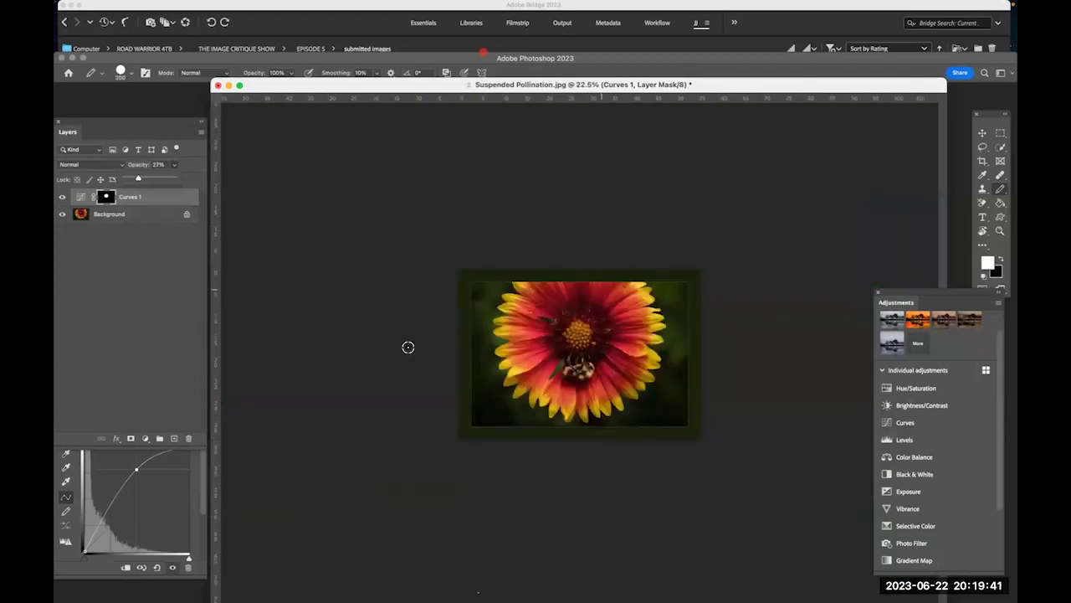
left_click(64, 197)
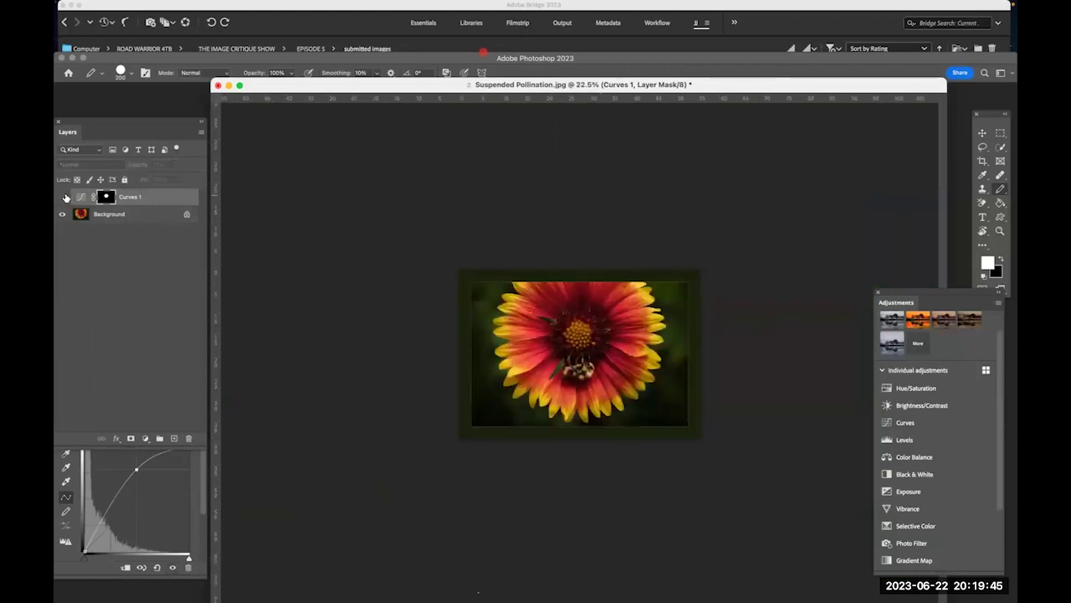
left_click(64, 197)
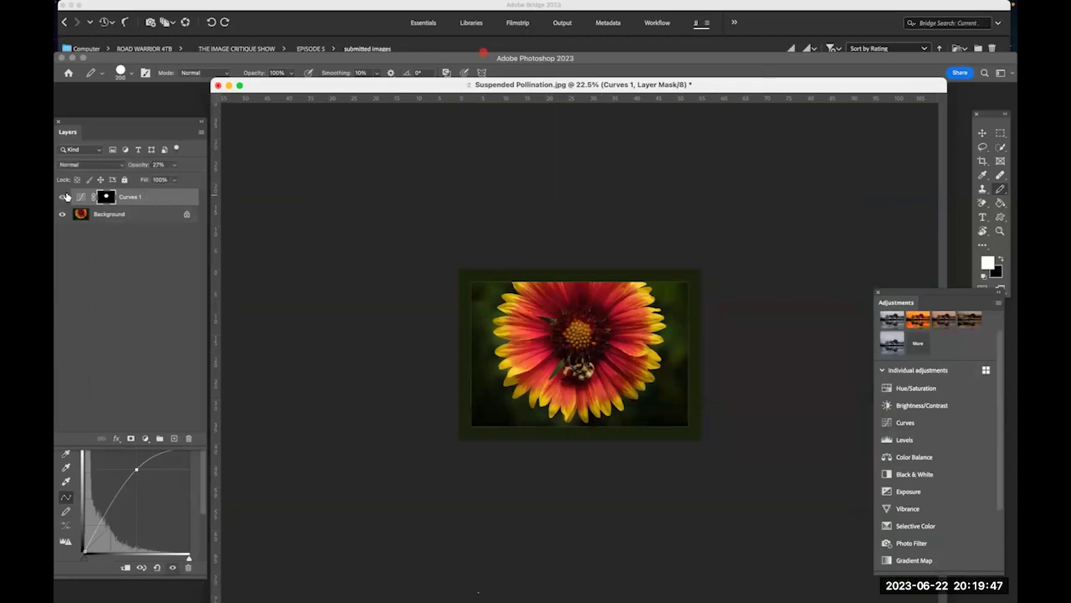
scroll(381, 335, "up", 5)
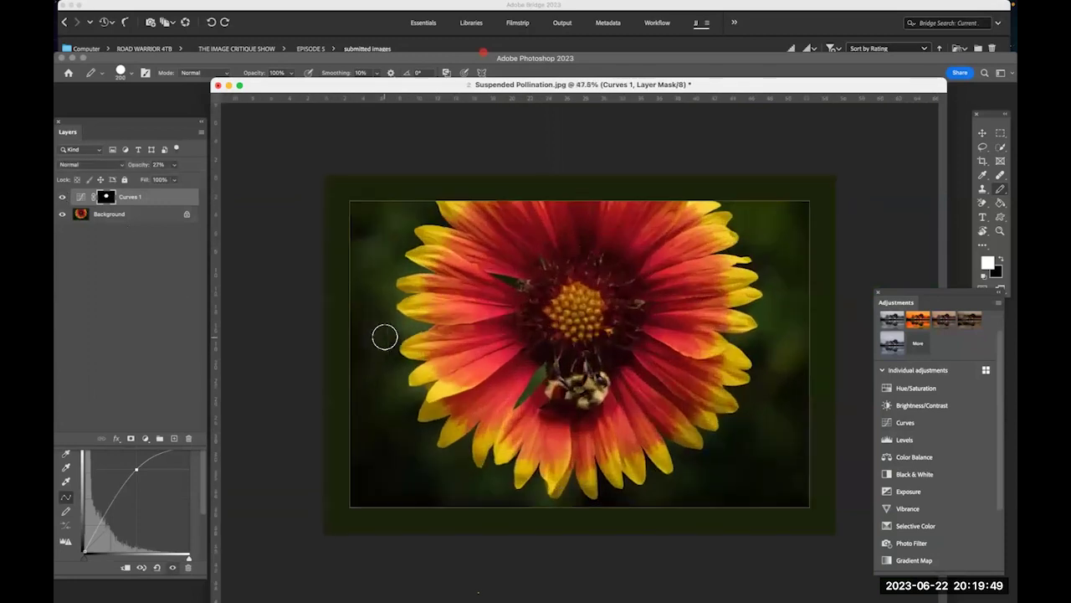
scroll(384, 336, "up", 2)
scroll(384, 333, "up", 1)
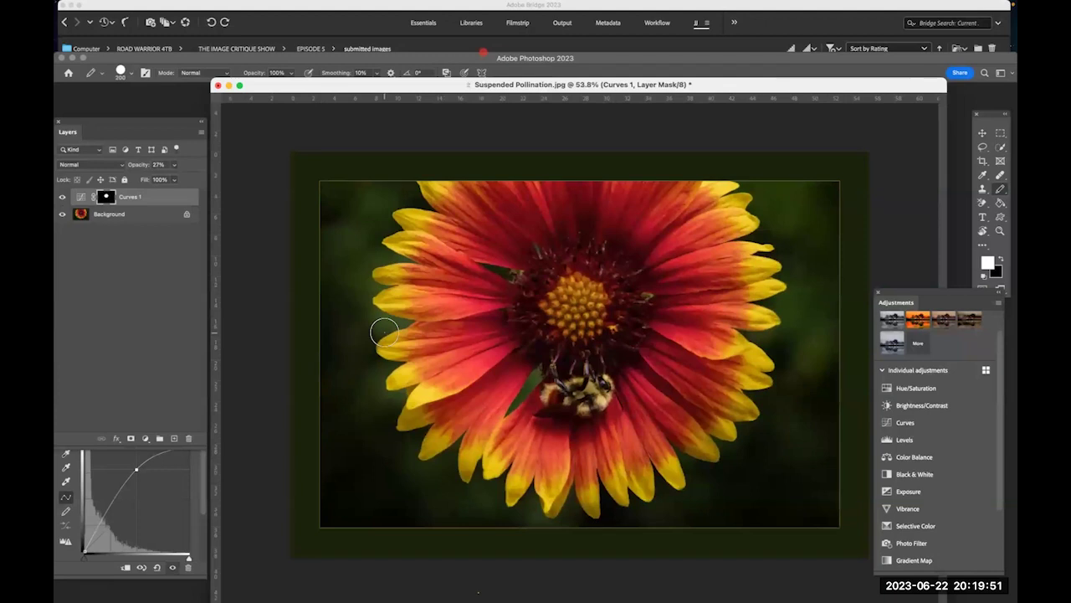
left_click(63, 200)
Close Suspended Pollination.jpg without saving, open Sunrise Virga.jpg from the recent files, and reposition its window beside the Layers panel.
left_click(219, 87)
left_click(540, 234)
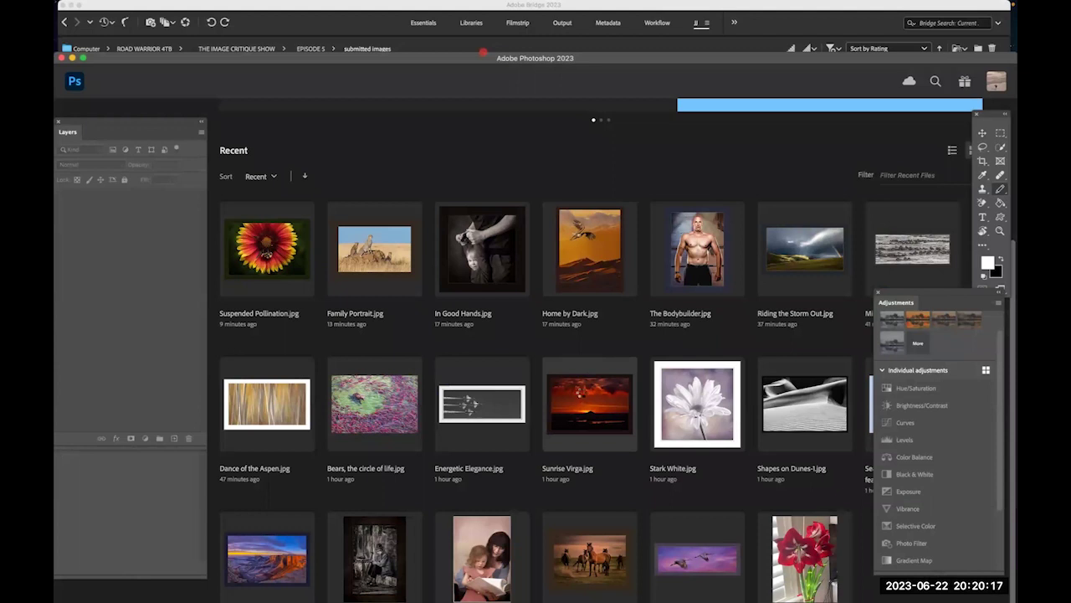
left_click(582, 393)
left_click_drag(345, 92, 481, 88)
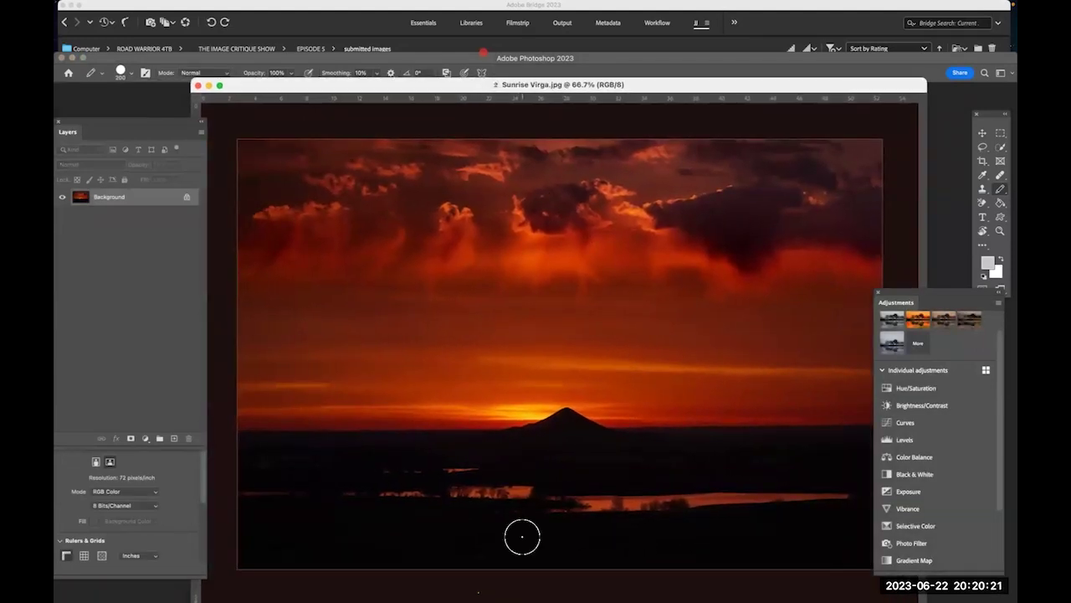
Bring Zoom to the front and minimize the Sunrise Virga.jpg window.
mouse_move(486, 593)
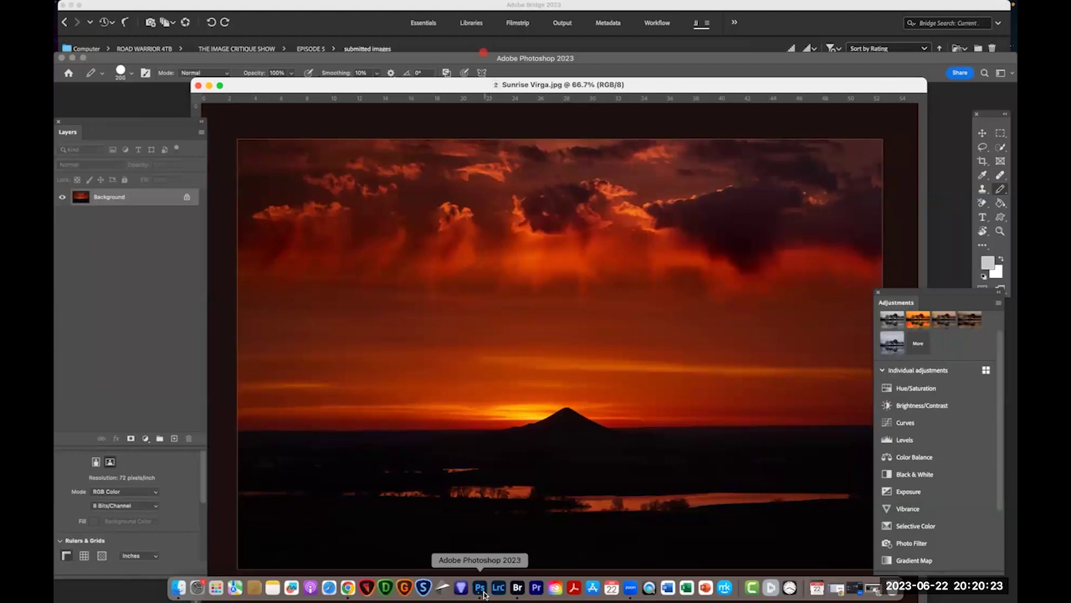
left_click(630, 589)
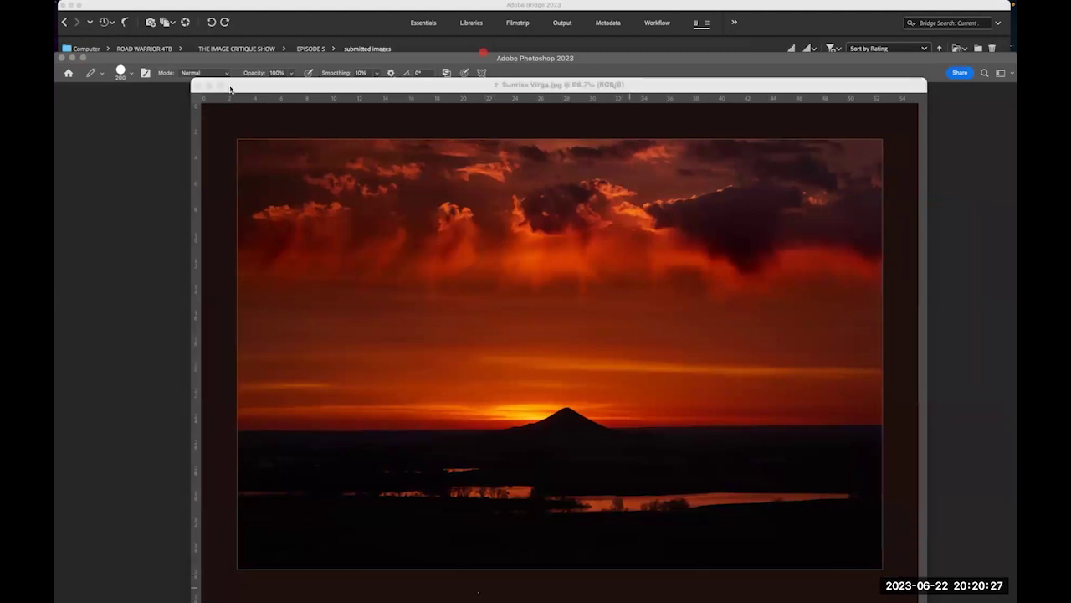
left_click(208, 85)
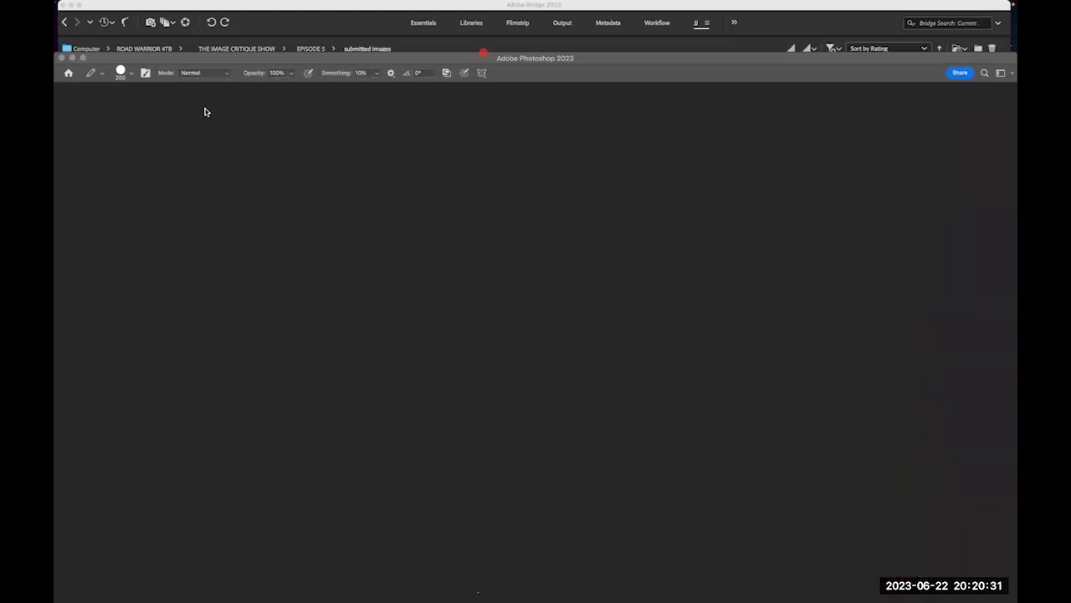
Switch to Bridge and open Sunrise Virga.jpg in Photoshop from the submitted images folder.
mouse_move(504, 594)
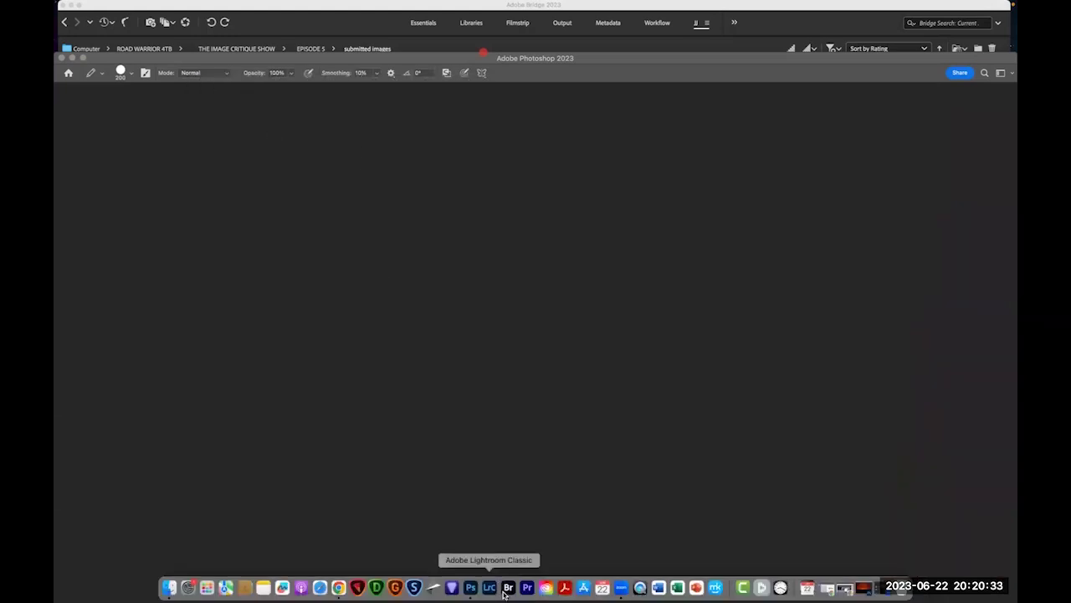
left_click(508, 588)
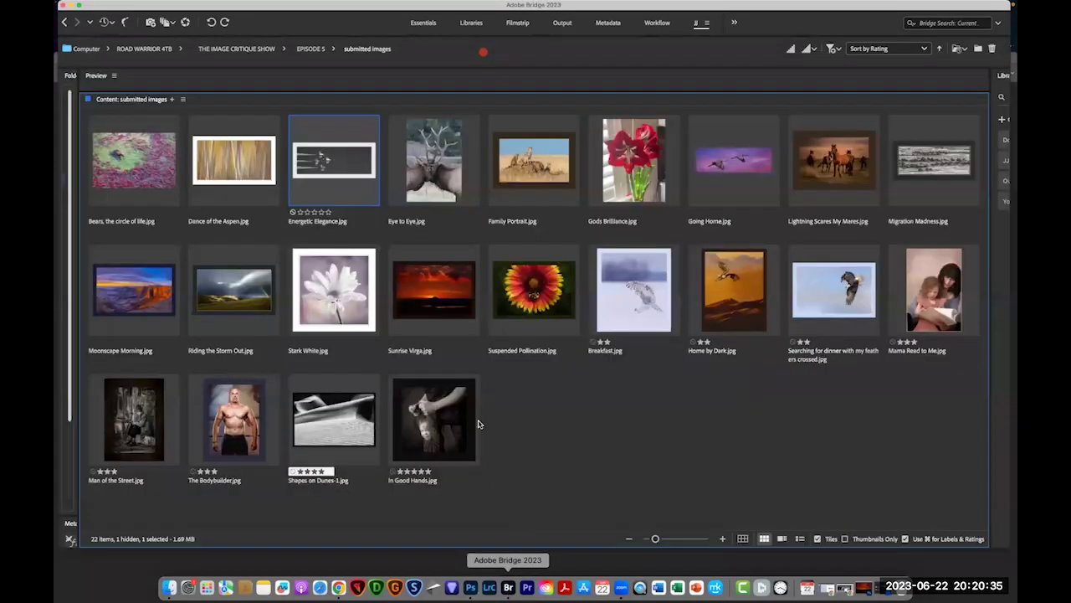
left_click(433, 295)
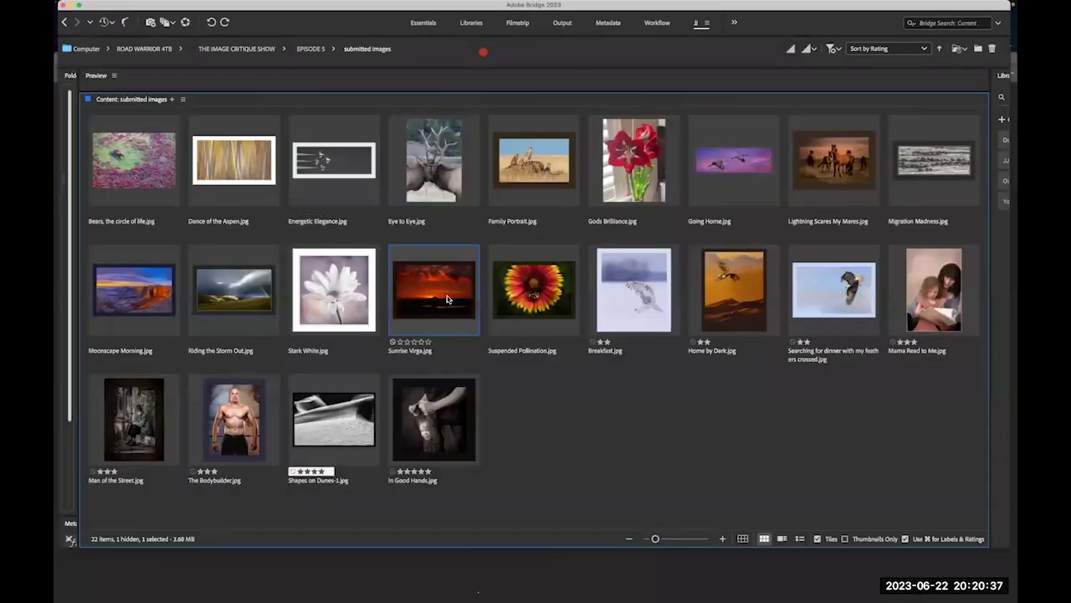
double_click(450, 295)
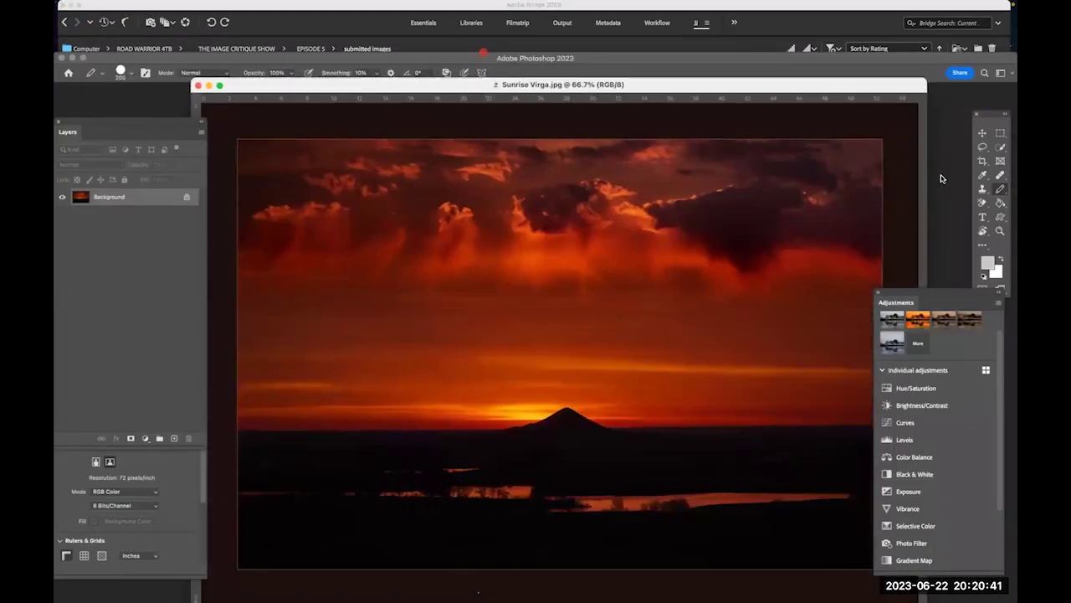
Switch to Zoom and return to the Sunrise Virga.jpg window in Photoshop.
mouse_move(650, 599)
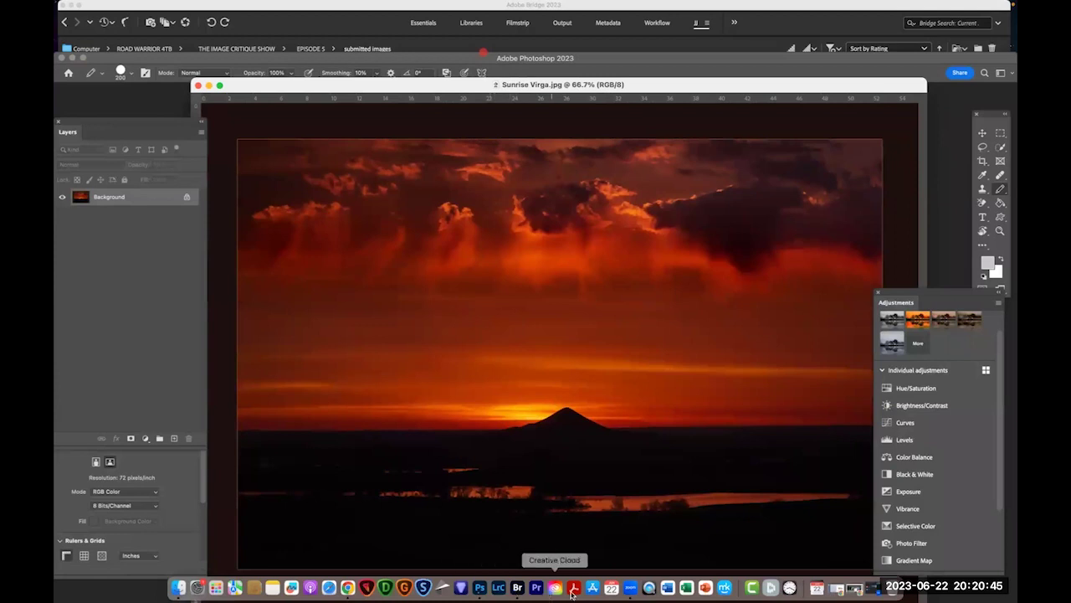
left_click(627, 590)
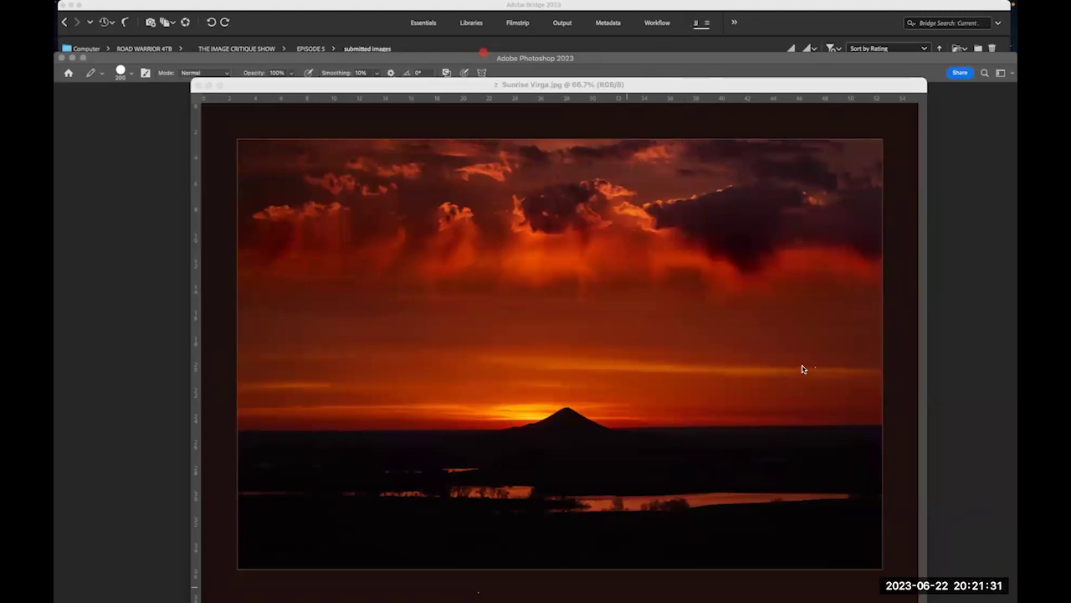
left_click(689, 88)
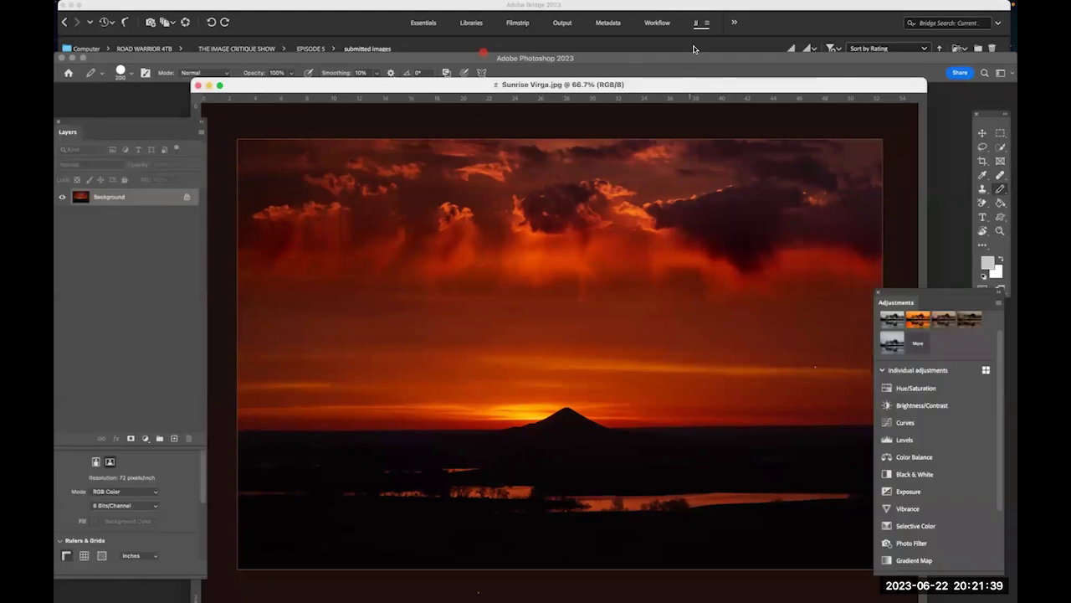
Try a crop of the sunrise photo that keeps the sky and hill but cuts away the lower water and dark foreground.
key("c")
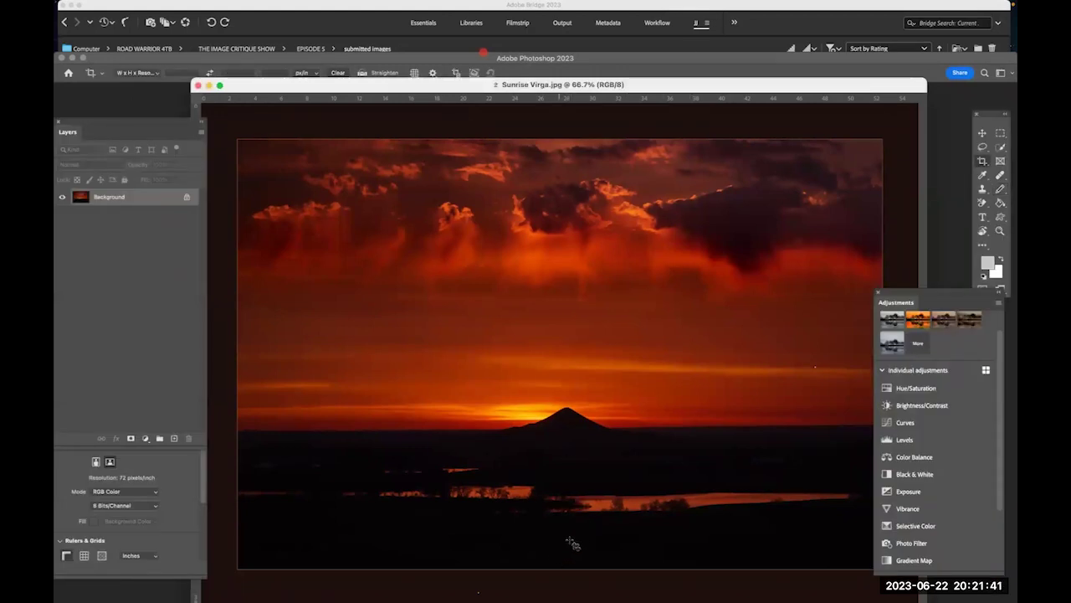
key("super+0")
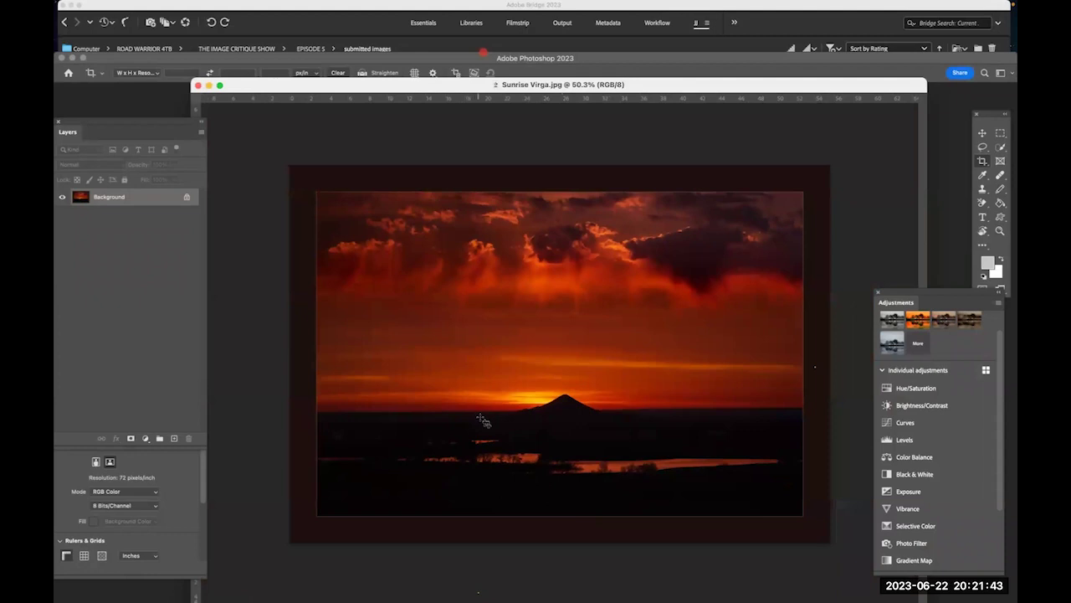
scroll(602, 543, "down", 1)
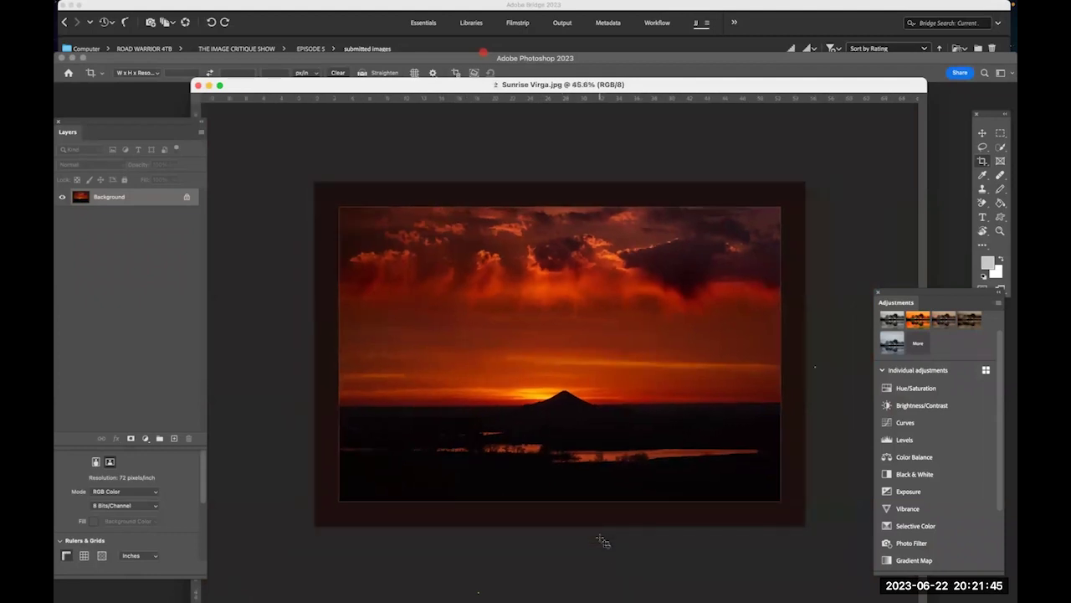
scroll(603, 539, "up", 2)
scroll(603, 539, "down", 1)
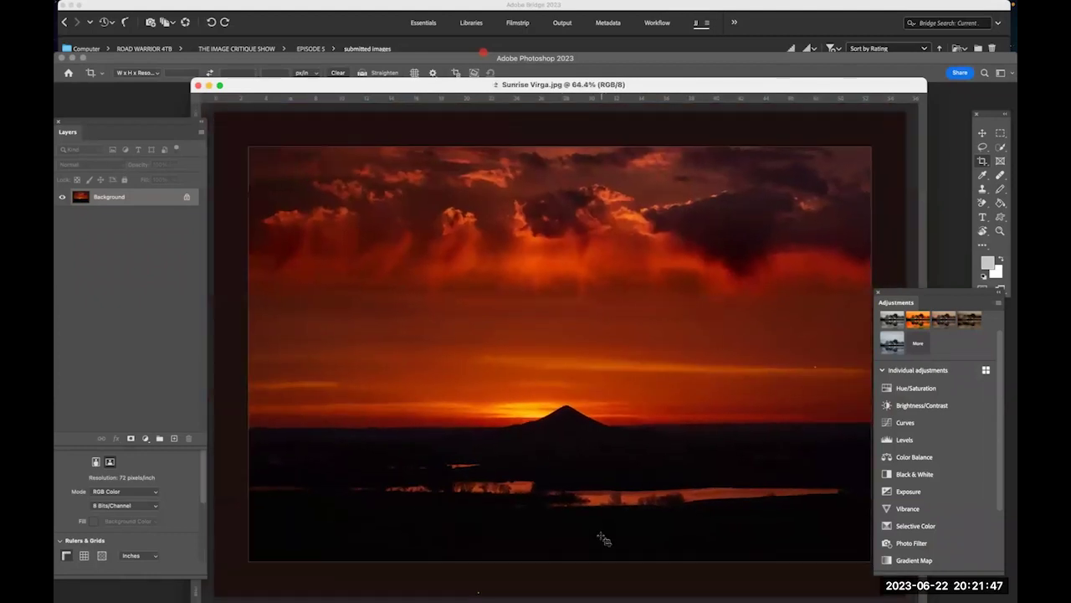
left_click_drag(240, 137, 880, 471)
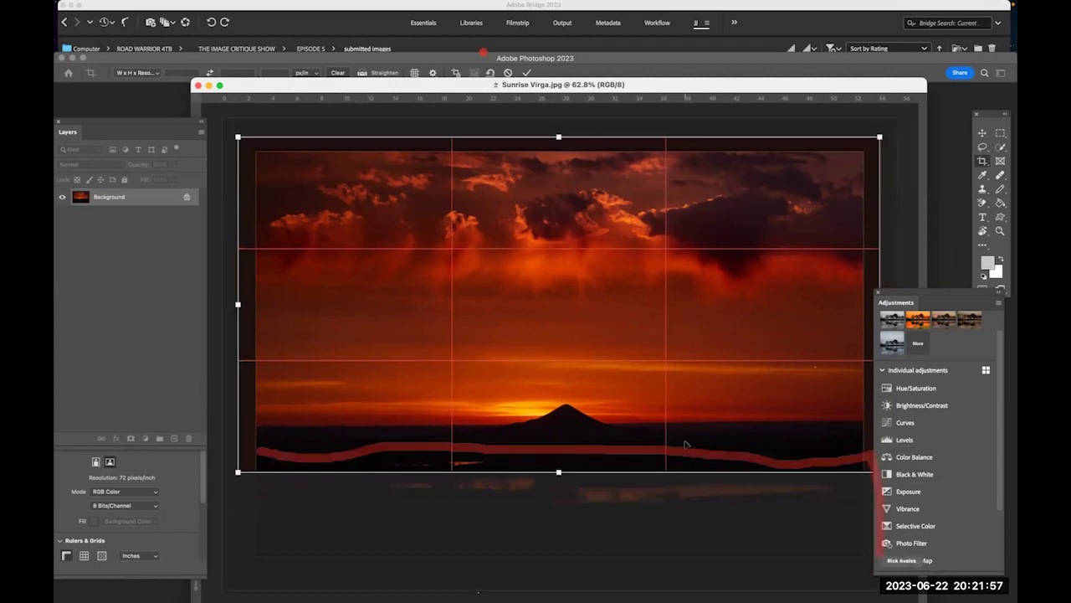
key("Escape")
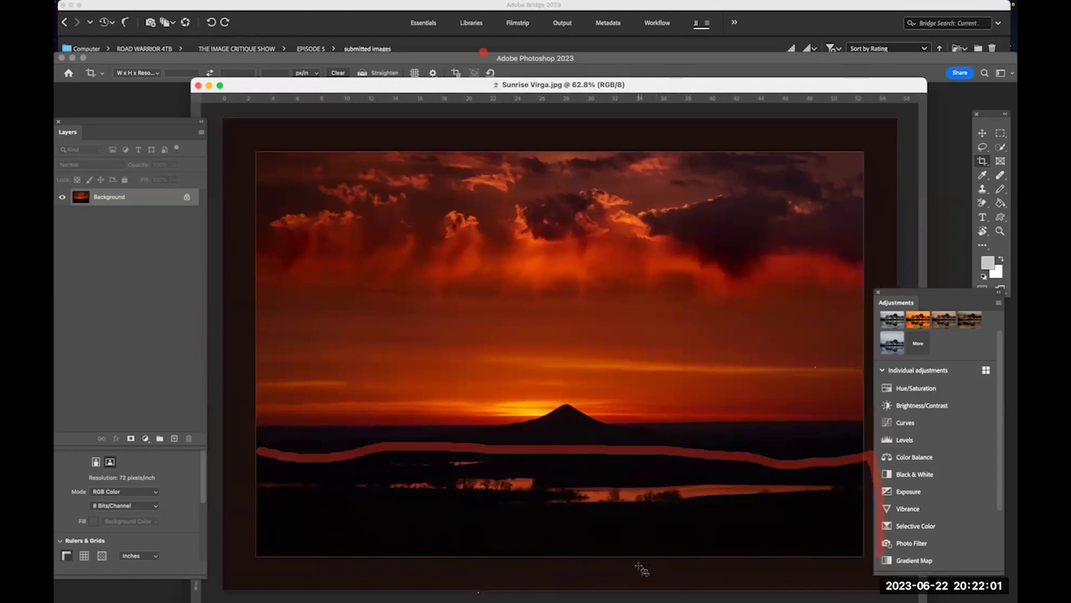
Make the Move tool active and close the Adjustments panel to clear the view of the photo.
key("v")
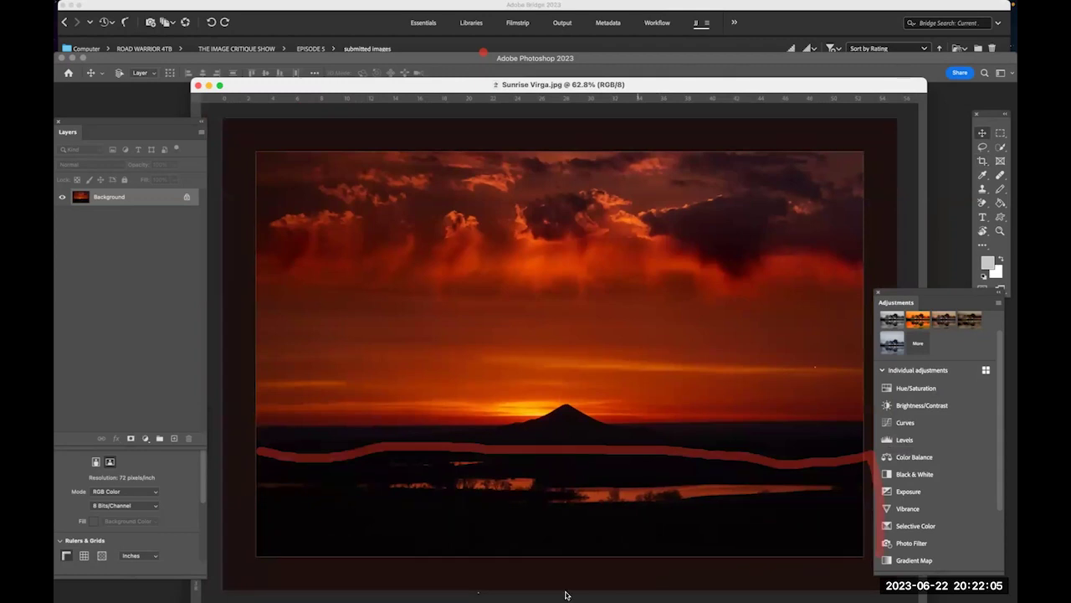
mouse_move(562, 594)
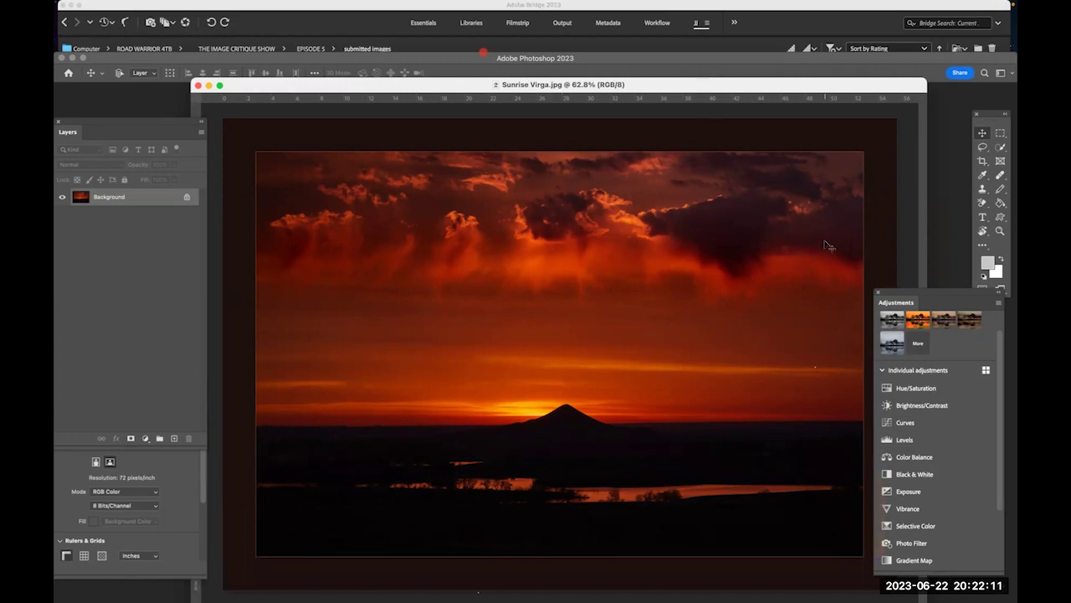
left_click(879, 295)
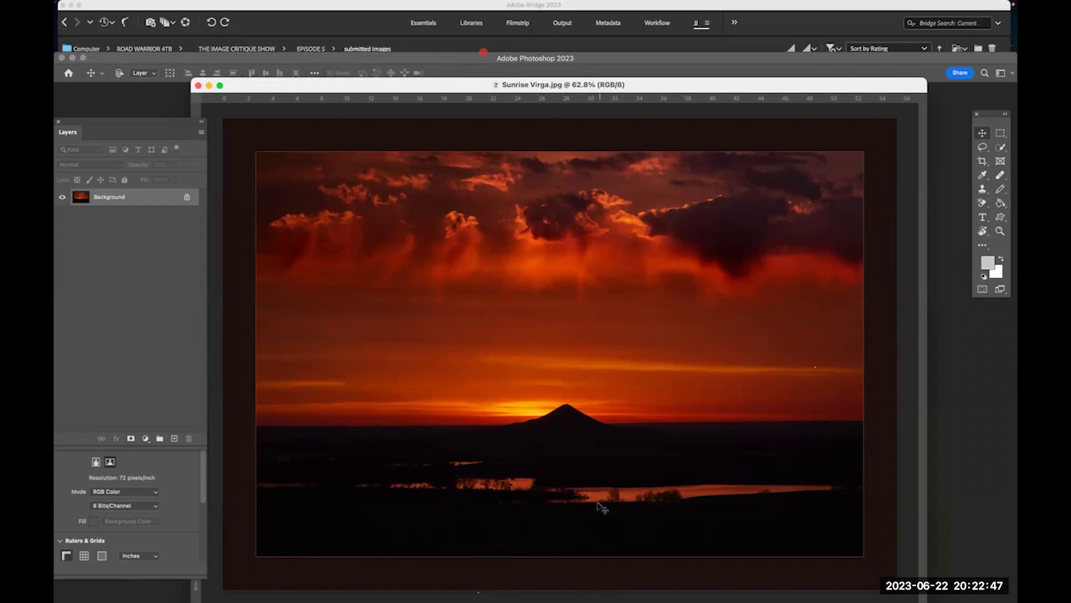
Preview once more a wide crop of the sunrise ending a little below the hill, and leave the crop unapplied.
key("c")
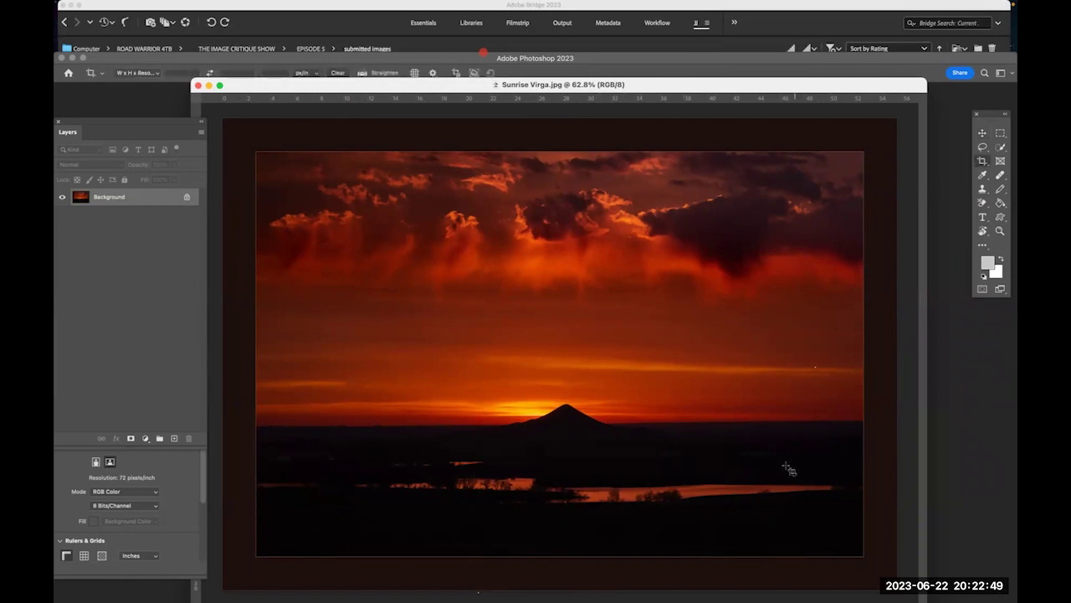
left_click_drag(248, 143, 911, 479)
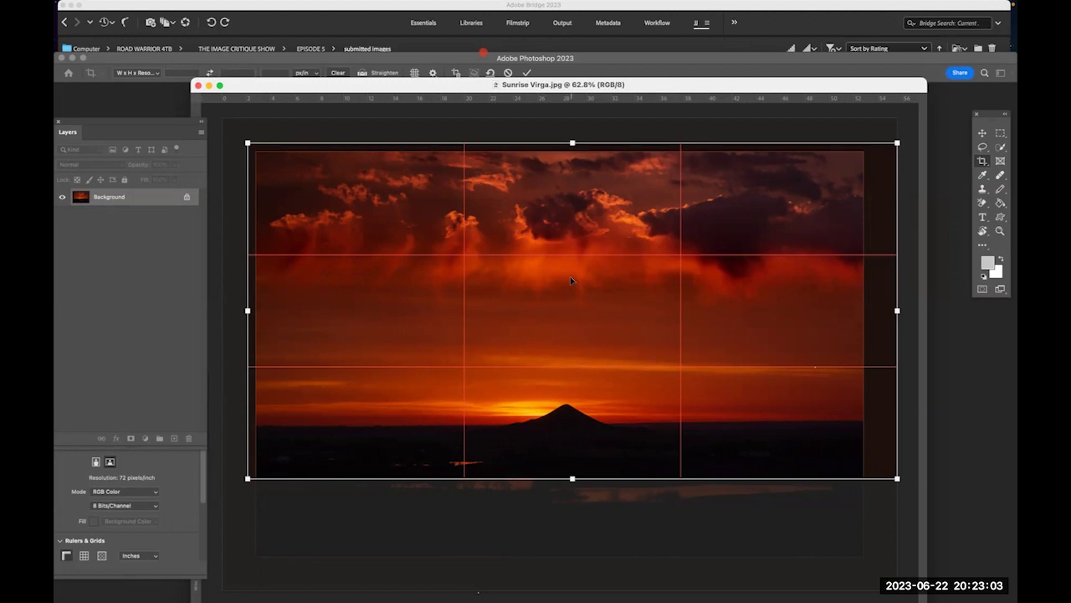
key("Escape")
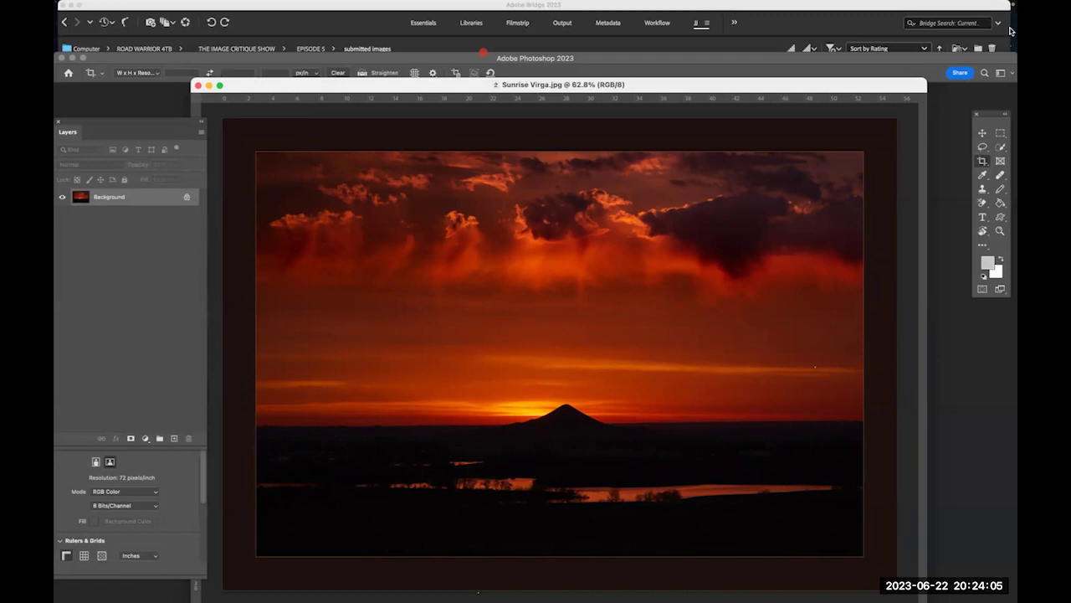
Bring the Photoshop windows back over the desktop and make the Move tool active.
mouse_move(1011, 5)
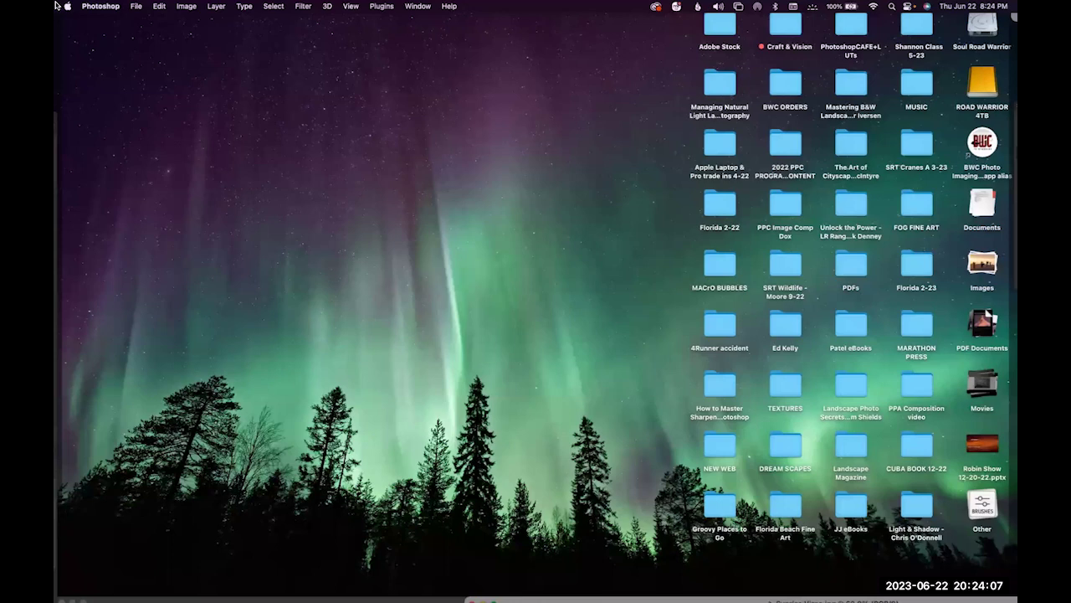
left_click(579, 593)
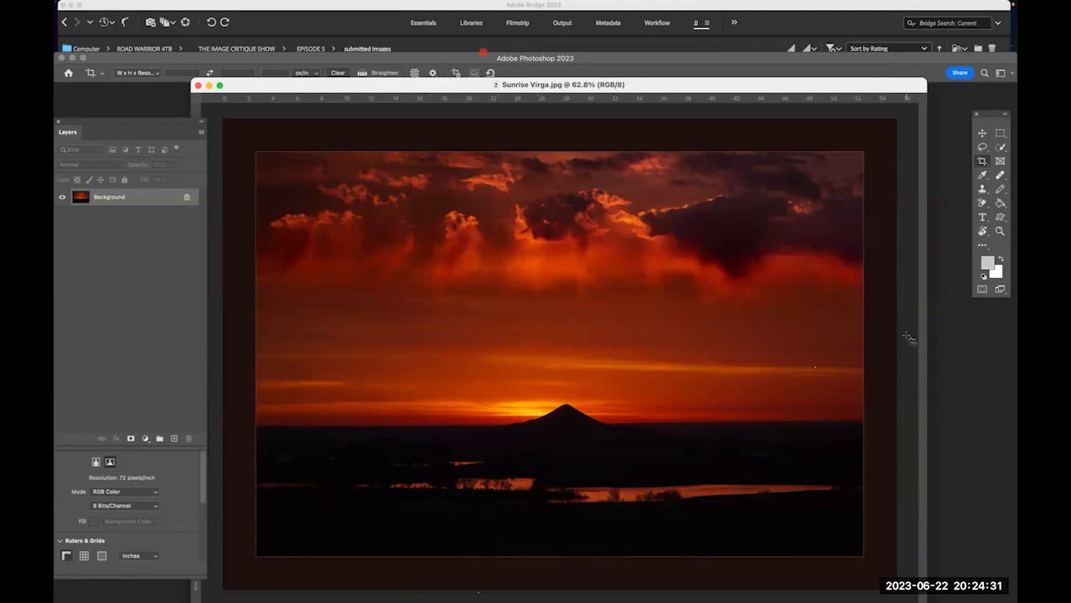
key("v")
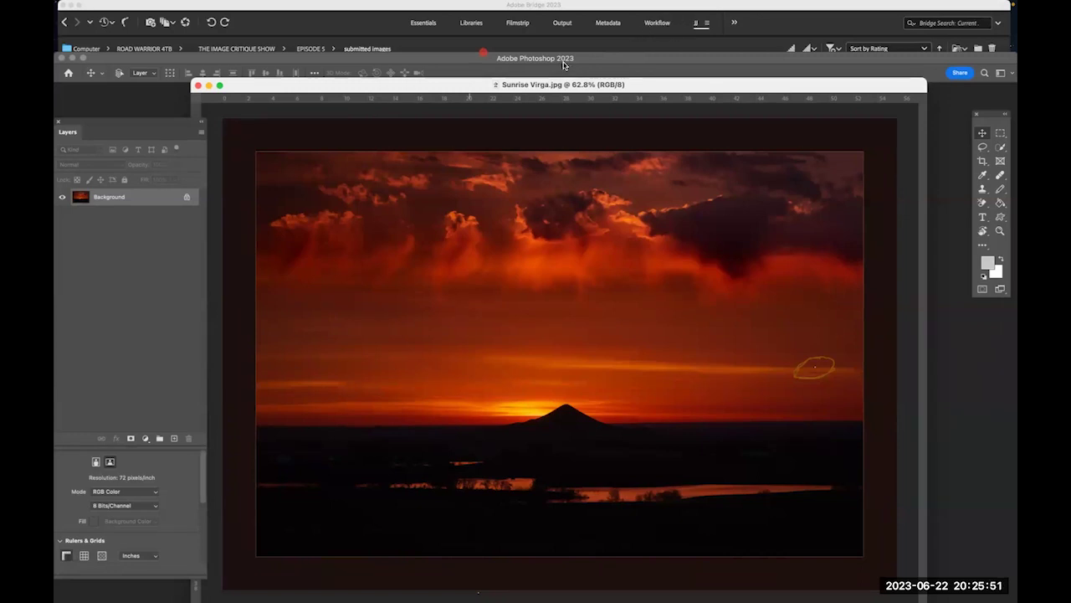
Close Sunrise Virga.jpg and open Shapes on Dunes-1.jpg from the recent files, placing its window clear of the Layers panel.
key("Tab")
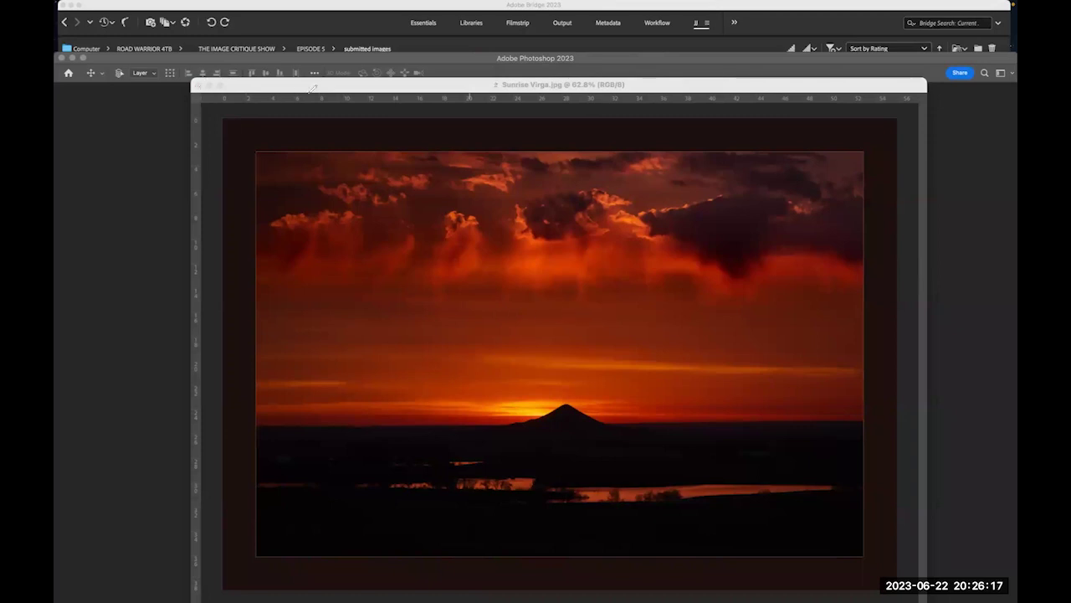
mouse_move(455, 594)
left_click(198, 86)
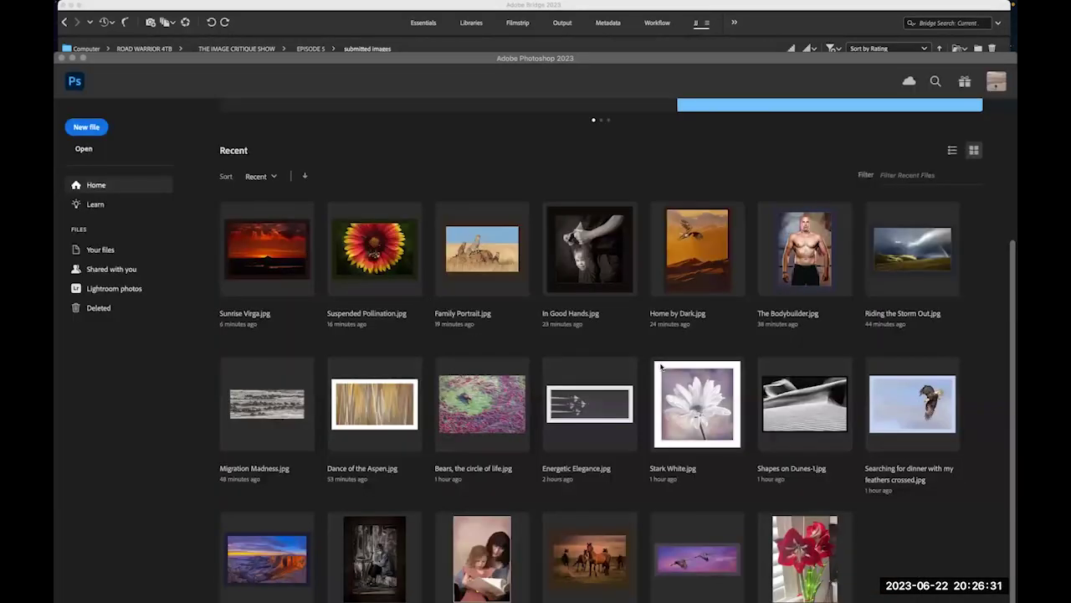
left_click(810, 416)
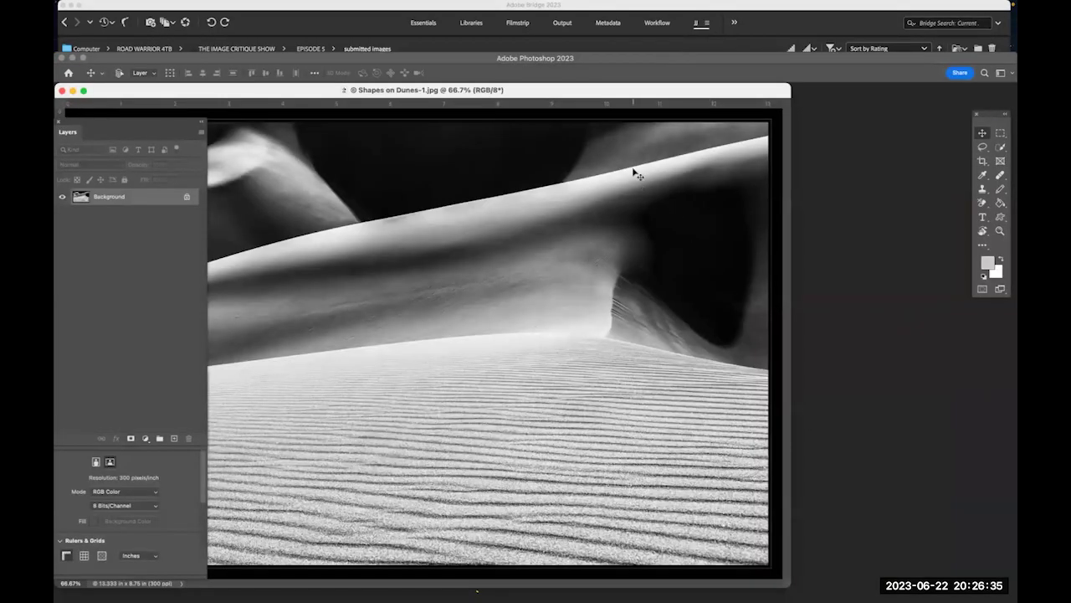
left_click_drag(586, 92, 754, 104)
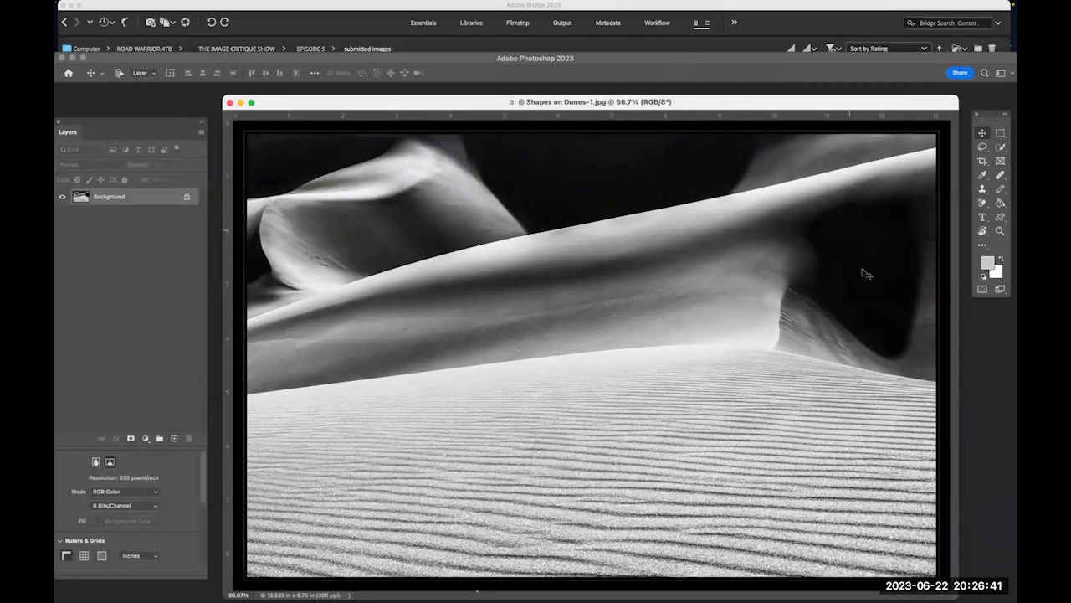
mouse_move(585, 596)
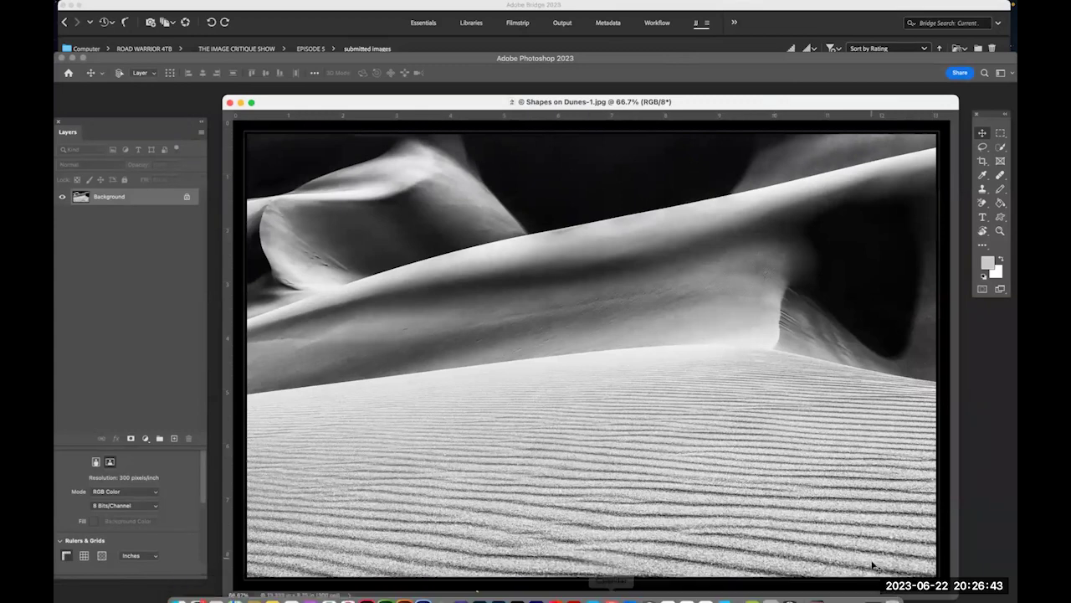
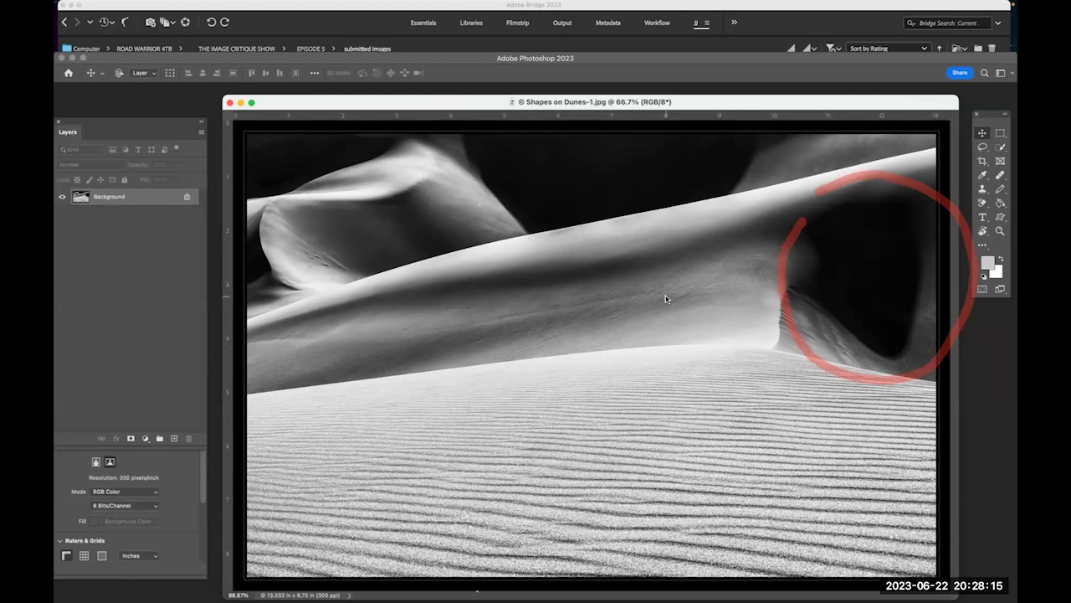
Mark the shaded inner slope of the back dune with a freehand yellow annotation, and return to the photo window.
left_click_drag(401, 201, 440, 251)
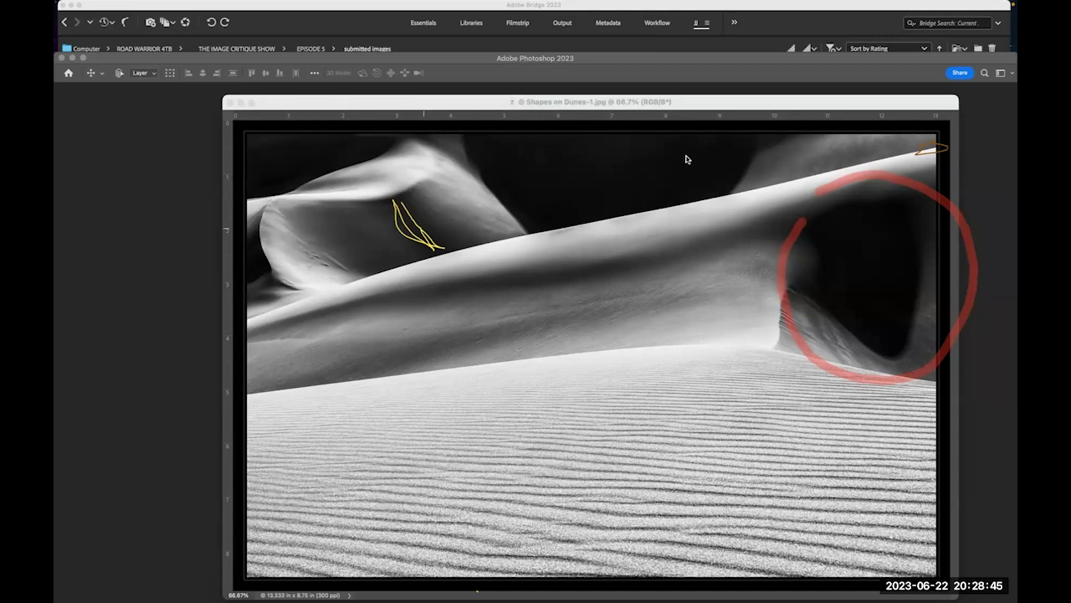
left_click(697, 104)
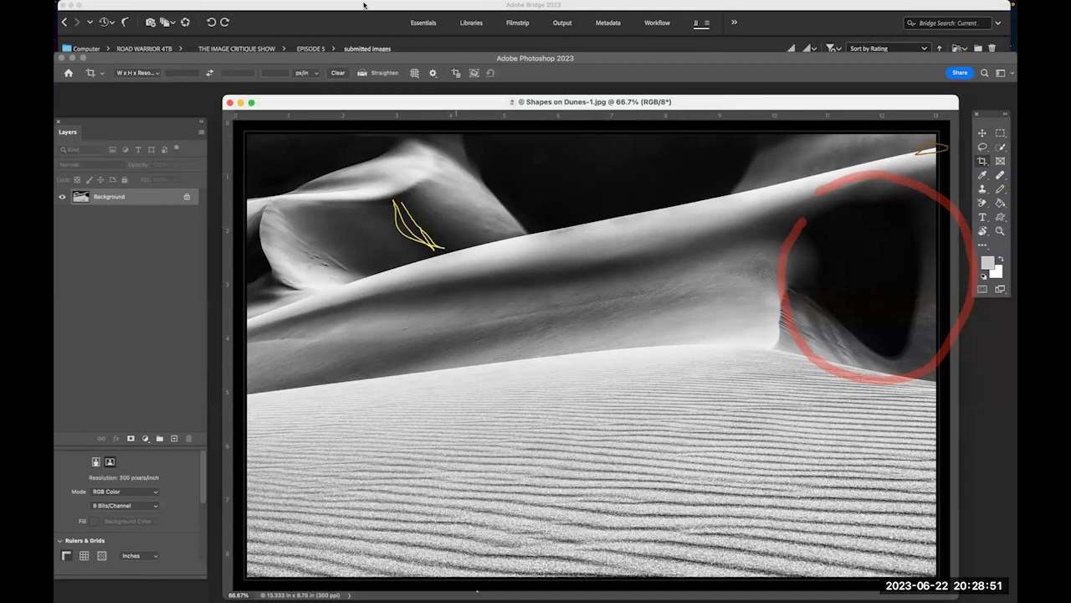
Try flipping the canvas of the dune photo vertically.
mouse_move(318, 8)
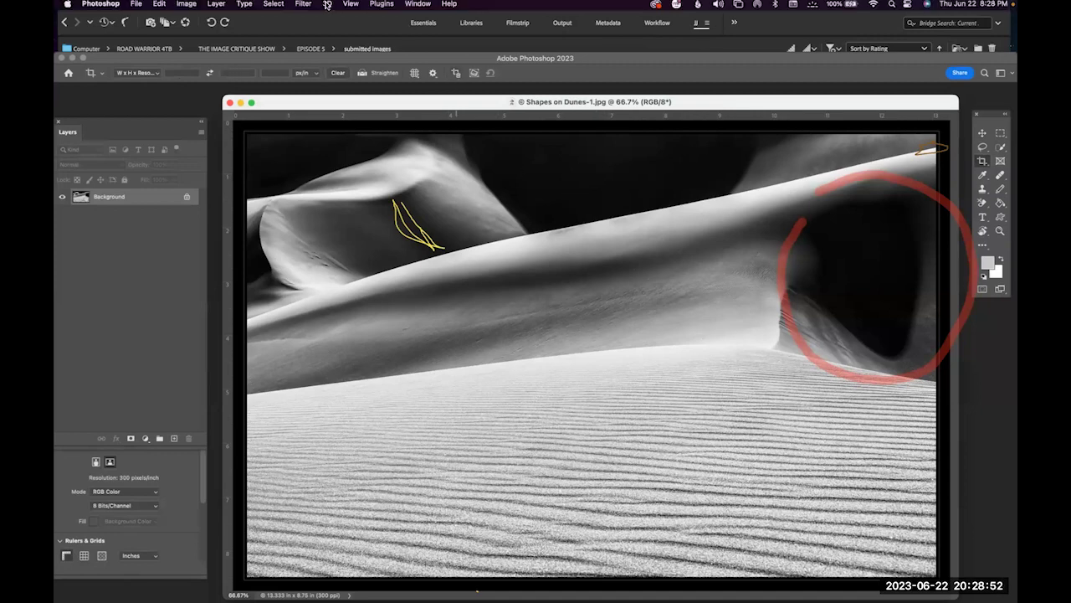
left_click(192, 10)
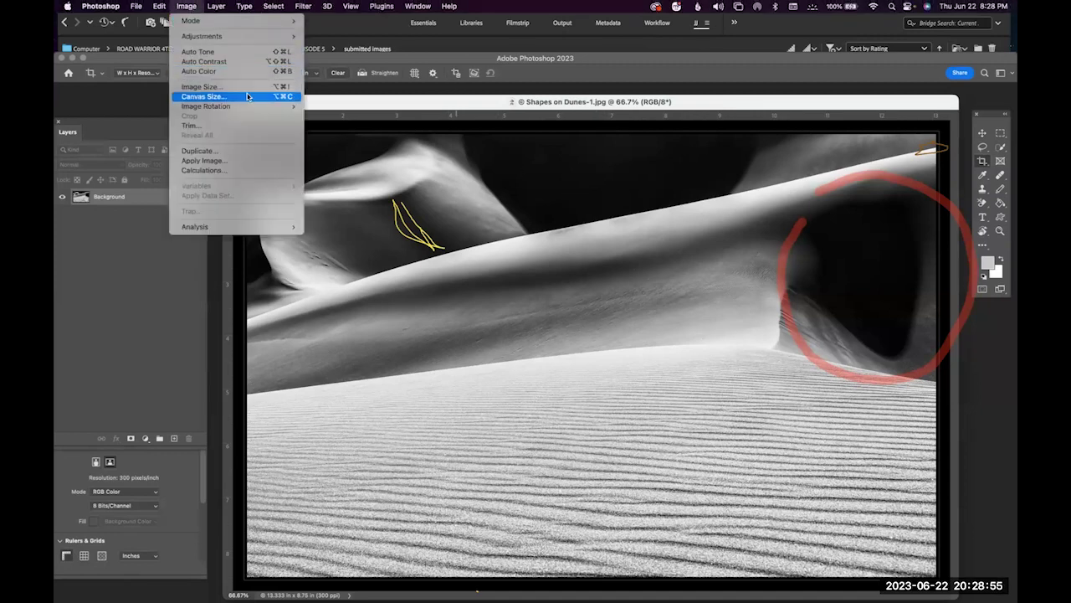
mouse_move(258, 106)
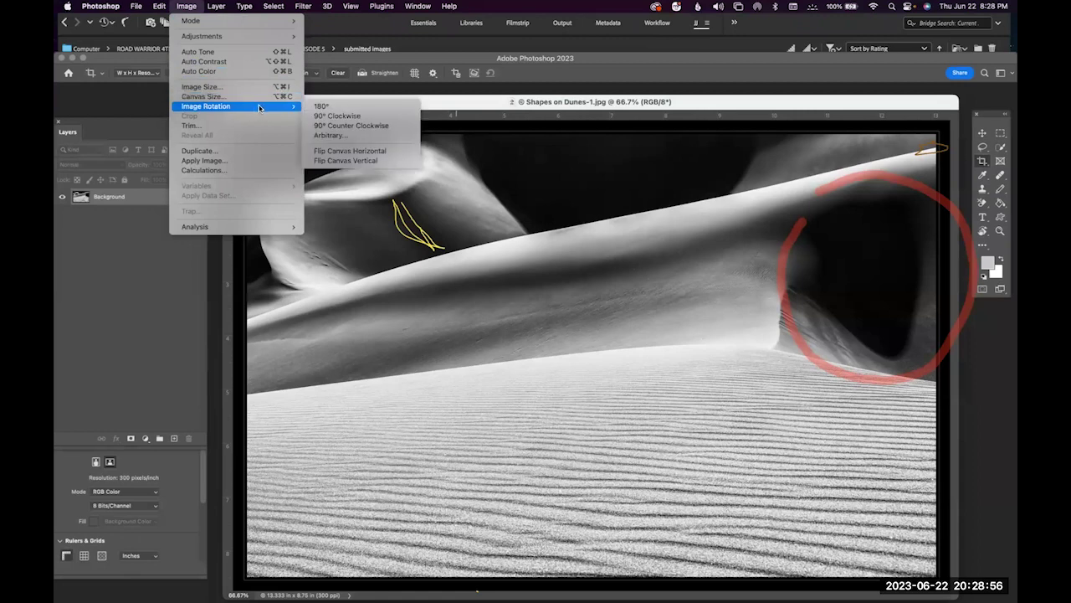
left_click(350, 160)
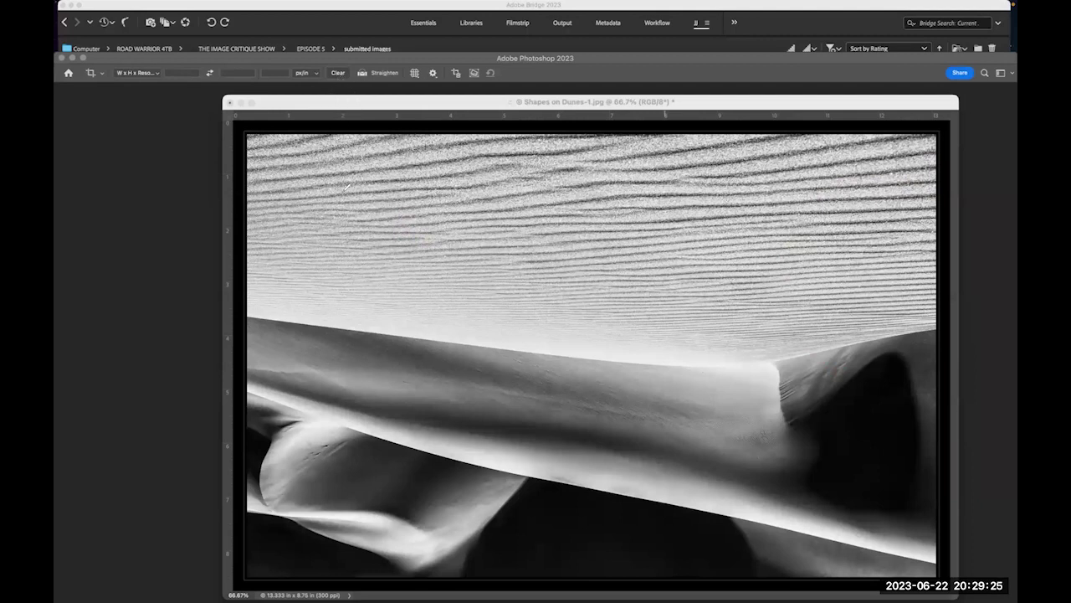
Return to the dune photo window and undo the vertical flip.
mouse_move(498, 594)
left_click(701, 104)
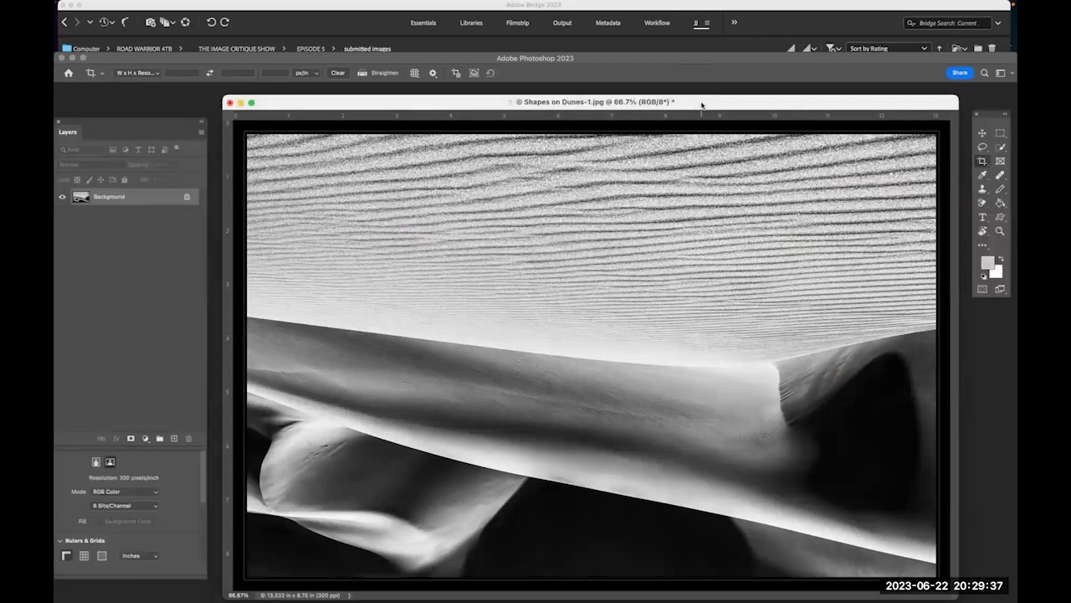
key("super+z")
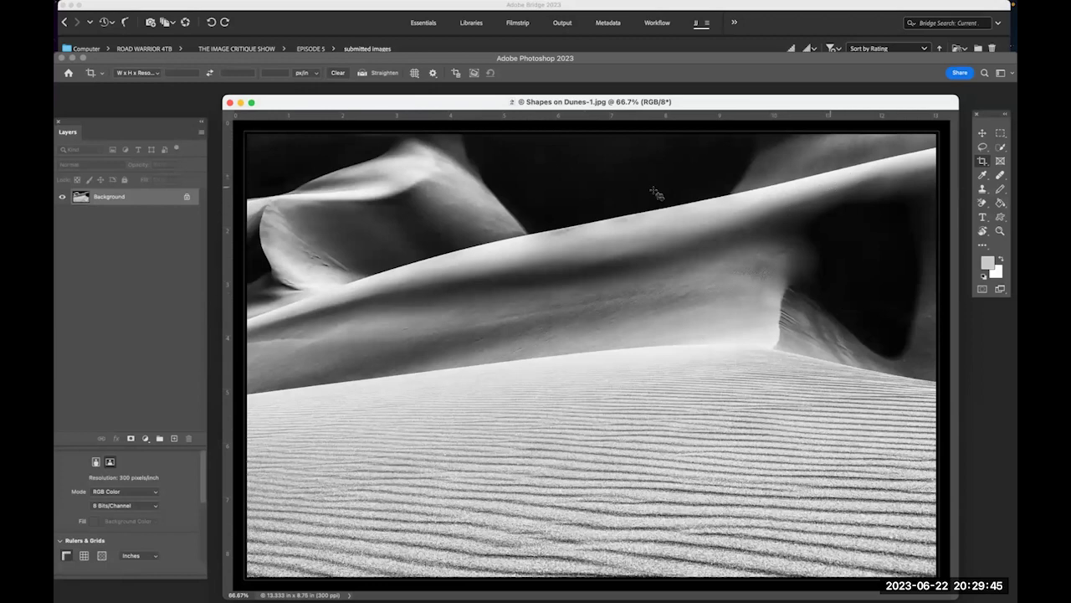
Crop the dune photo to about 12.74 × 7.12 in, removing the black border and the lowest strip of rippled sand.
left_click_drag(257, 139, 934, 524)
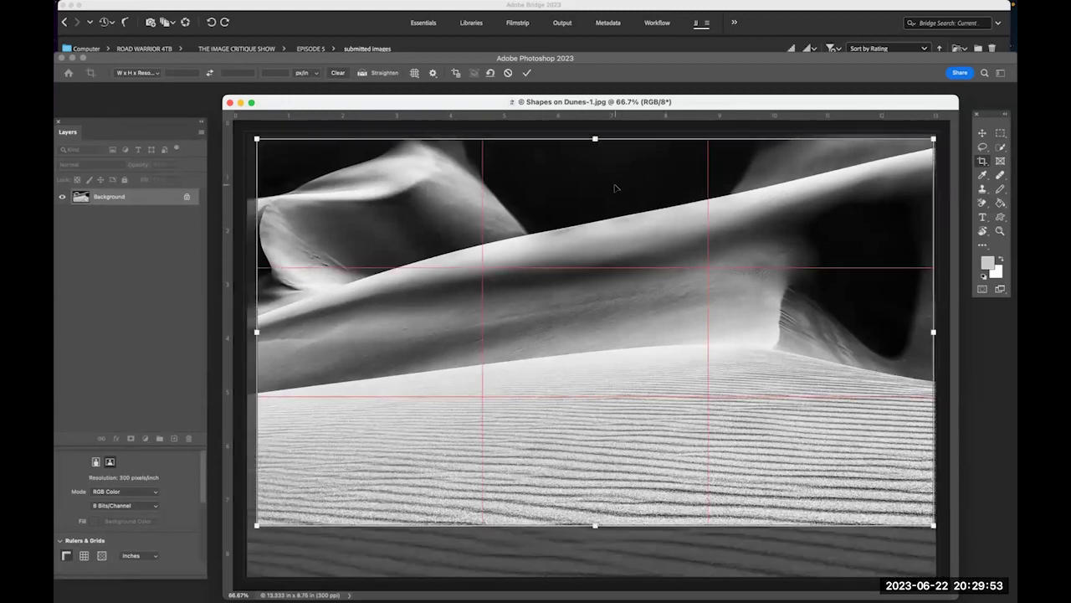
left_click_drag(260, 333, 248, 332)
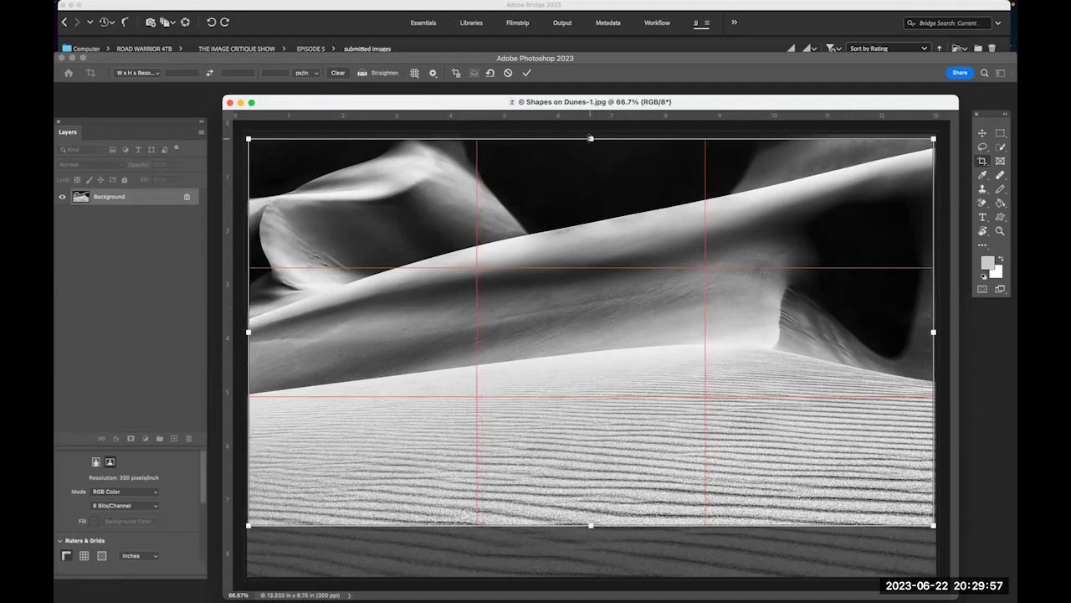
left_click_drag(590, 137, 590, 142)
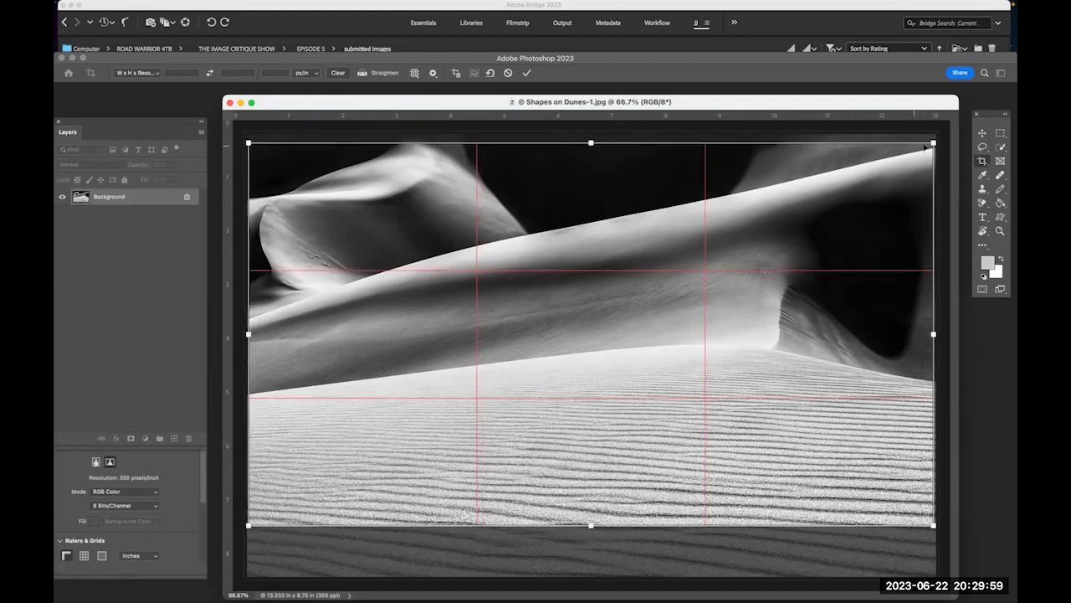
key("Return")
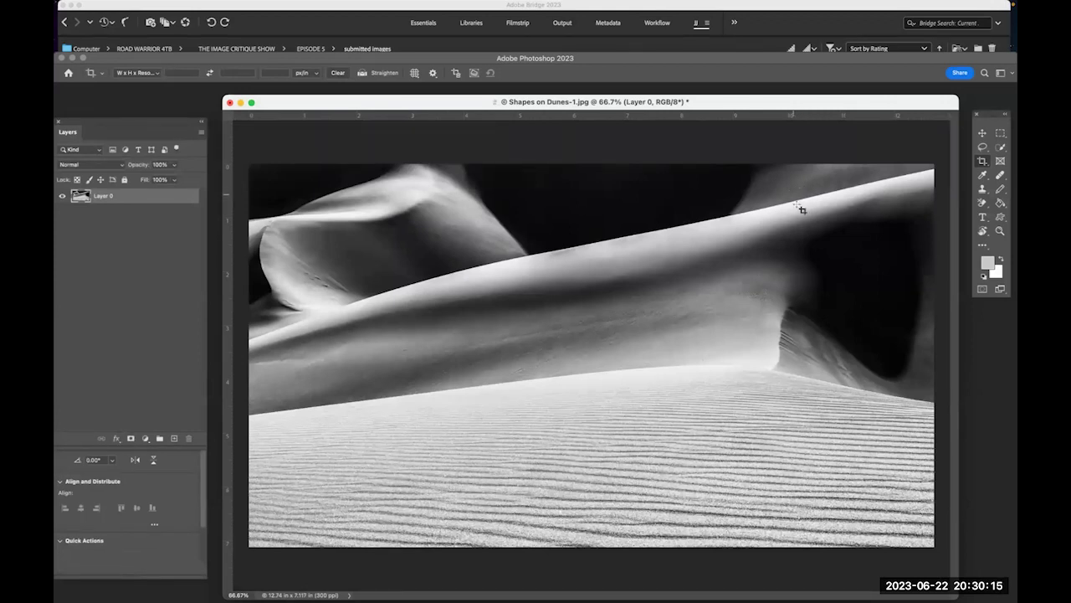
Crop the dunes further to a panorama about 12.74 × 5.38 in, trimming more foreground ripples, and make the Move tool active.
left_click_drag(248, 163, 952, 452)
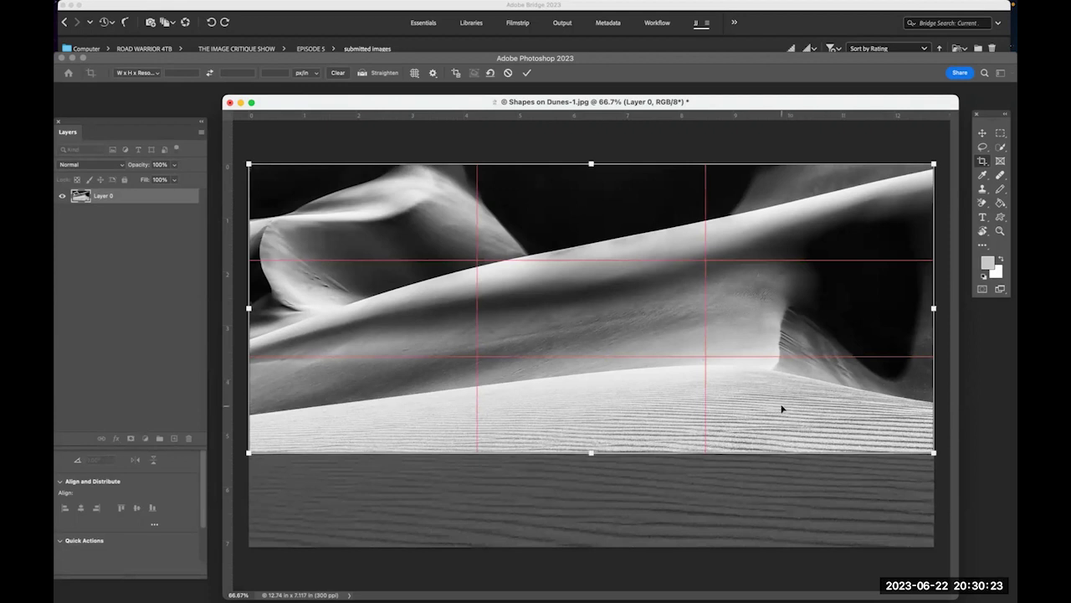
key("Return")
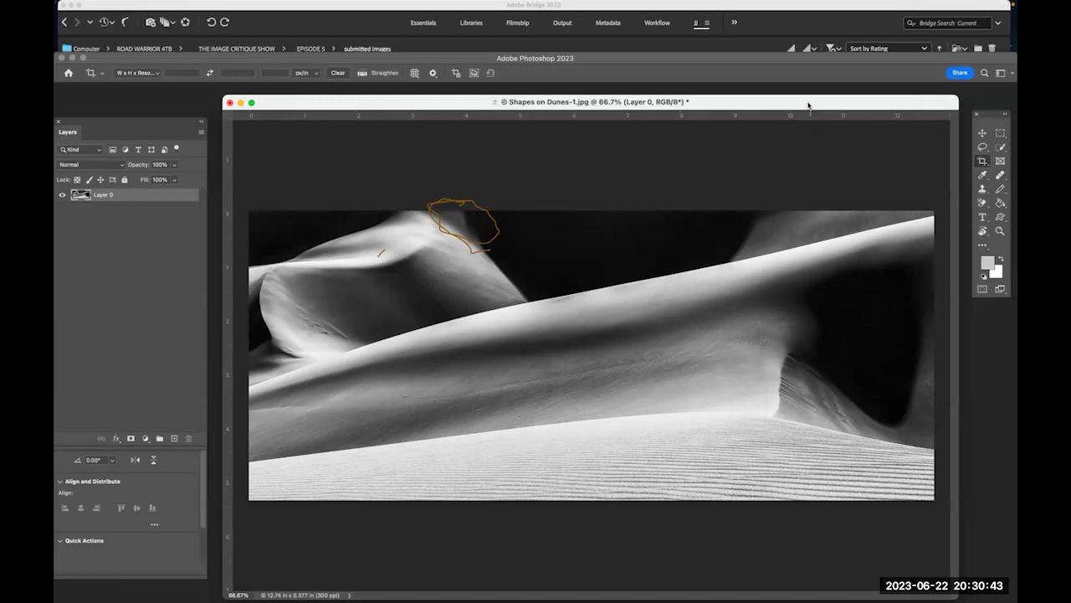
left_click_drag(809, 105, 815, 106)
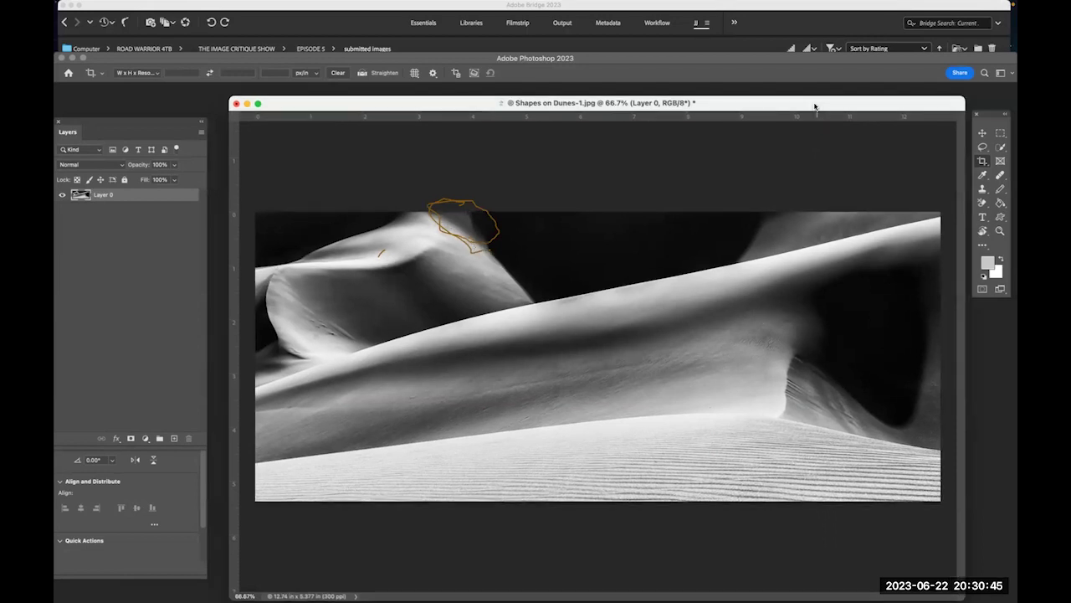
key("v")
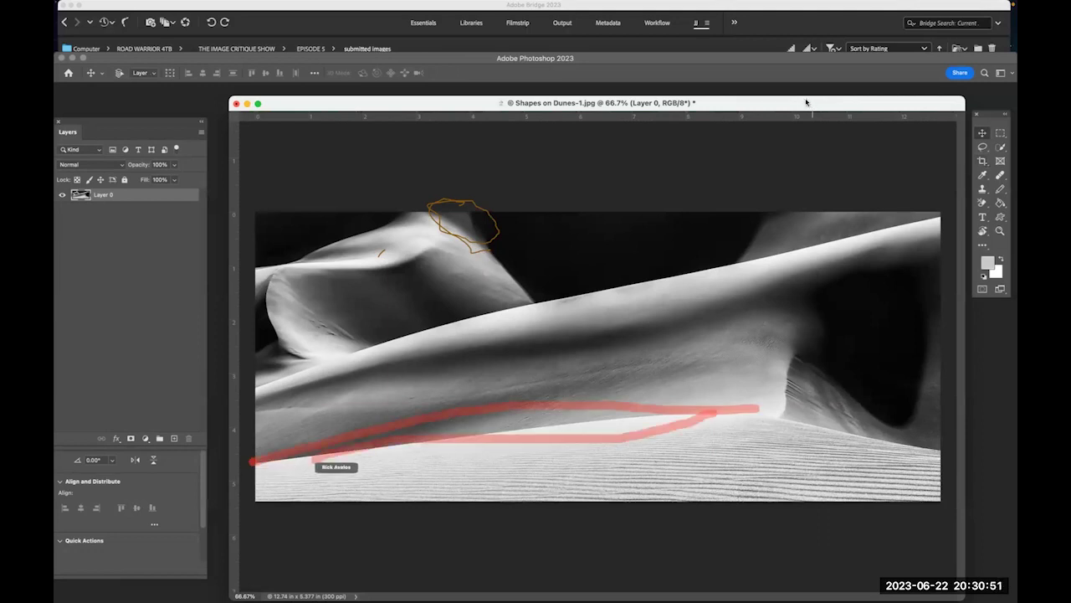
Compare the panoramic crop with the taller version by undoing and redoing it twice.
key("super+z")
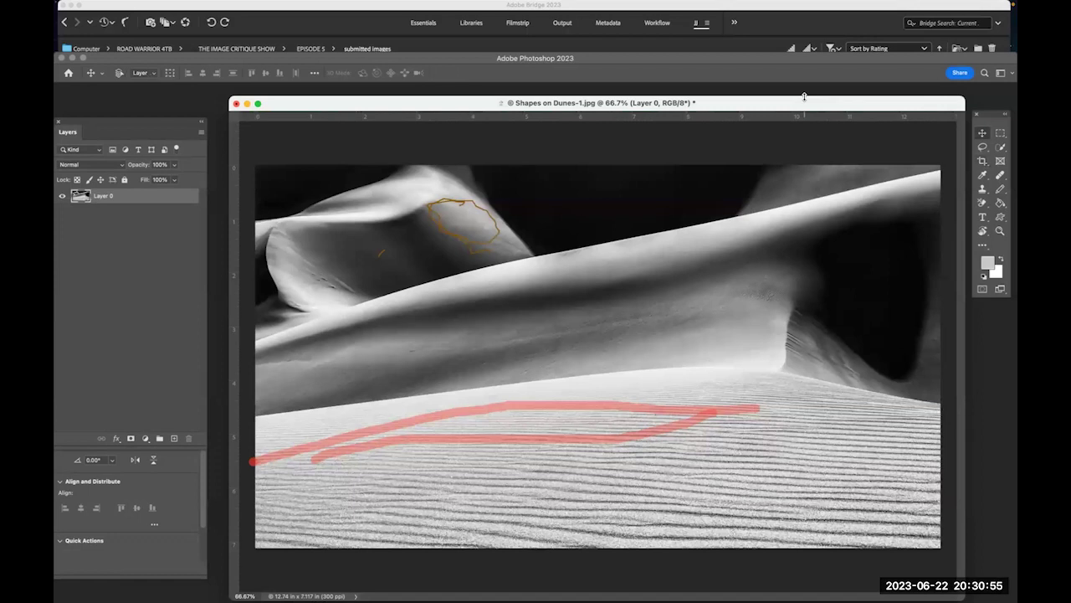
key("super+shift+z")
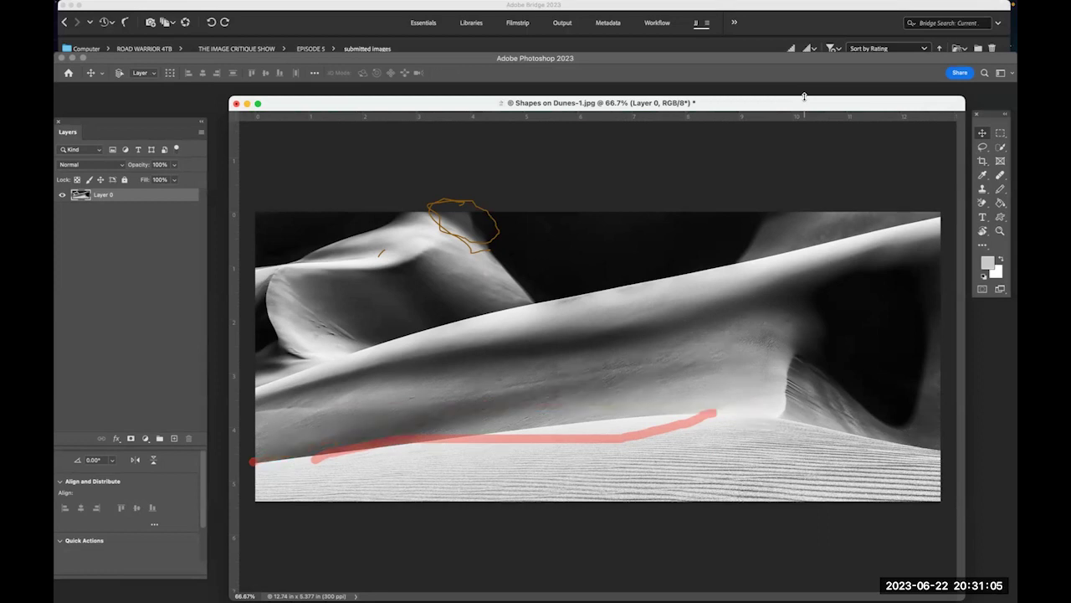
key("super+z")
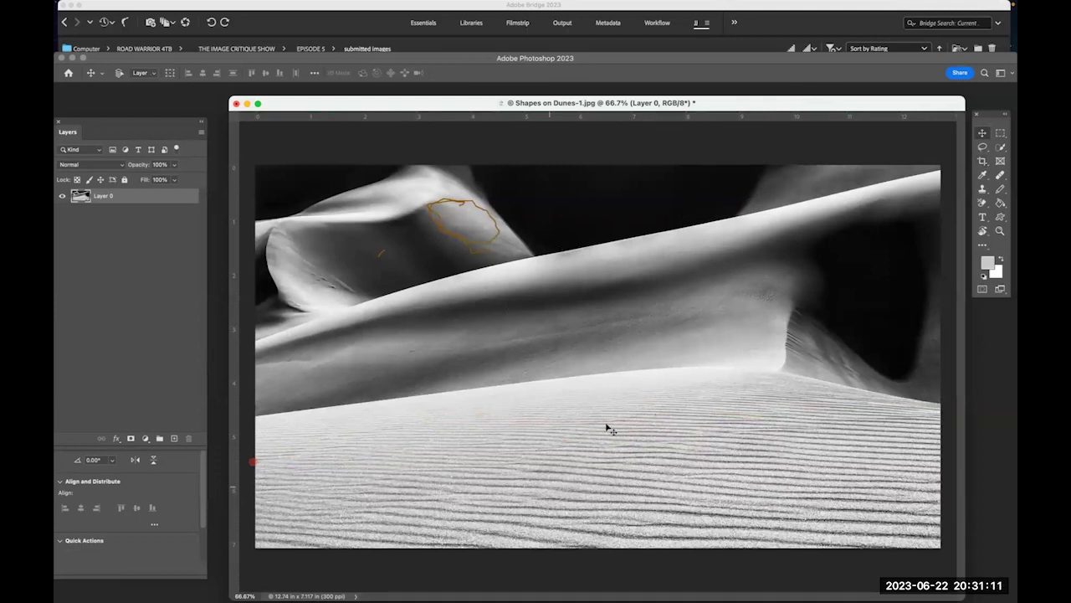
key("super+shift+z")
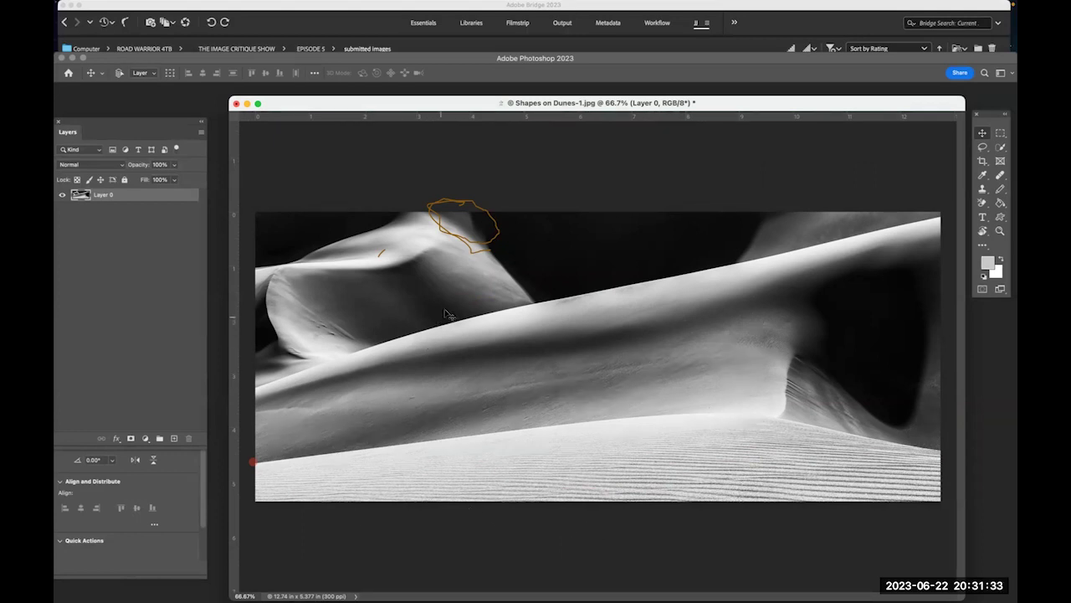
Annotate the dune panorama in yellow, circling a spot in the back dune's shadow and marking the bright ridge of the main dune.
mouse_move(457, 298)
left_mouse_down()
mouse_move(456, 287)
mouse_move(469, 299)
left_mouse_up()
left_click_drag(435, 289, 424, 304)
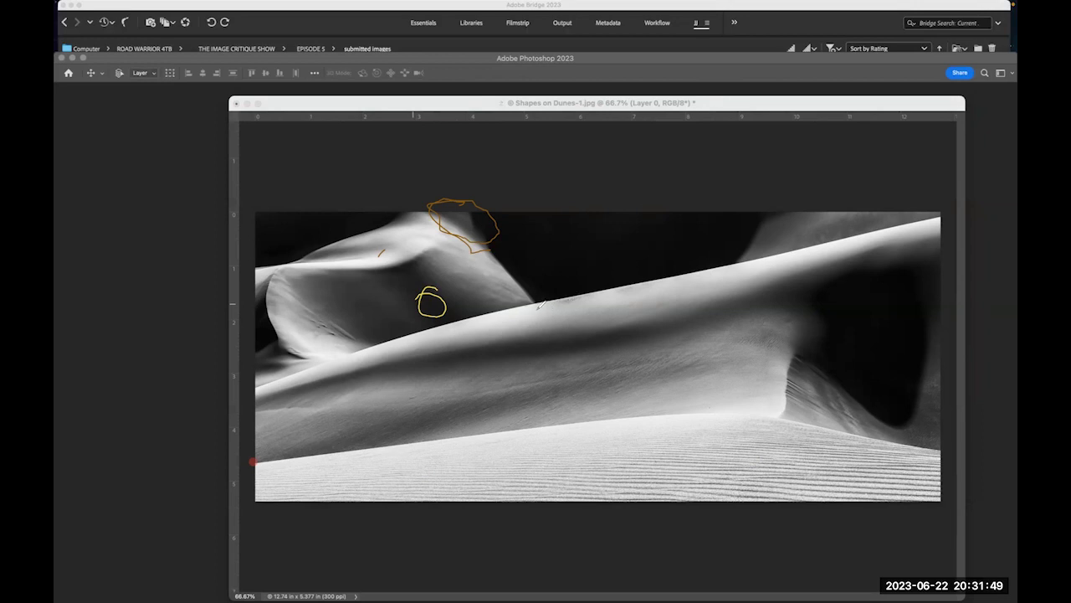
mouse_move(556, 301)
left_mouse_down()
mouse_move(540, 316)
mouse_move(551, 304)
mouse_move(556, 311)
mouse_move(546, 307)
left_mouse_up()
Close Shapes on Dunes-1.jpg without saving the changes.
mouse_move(634, 587)
left_click(236, 103)
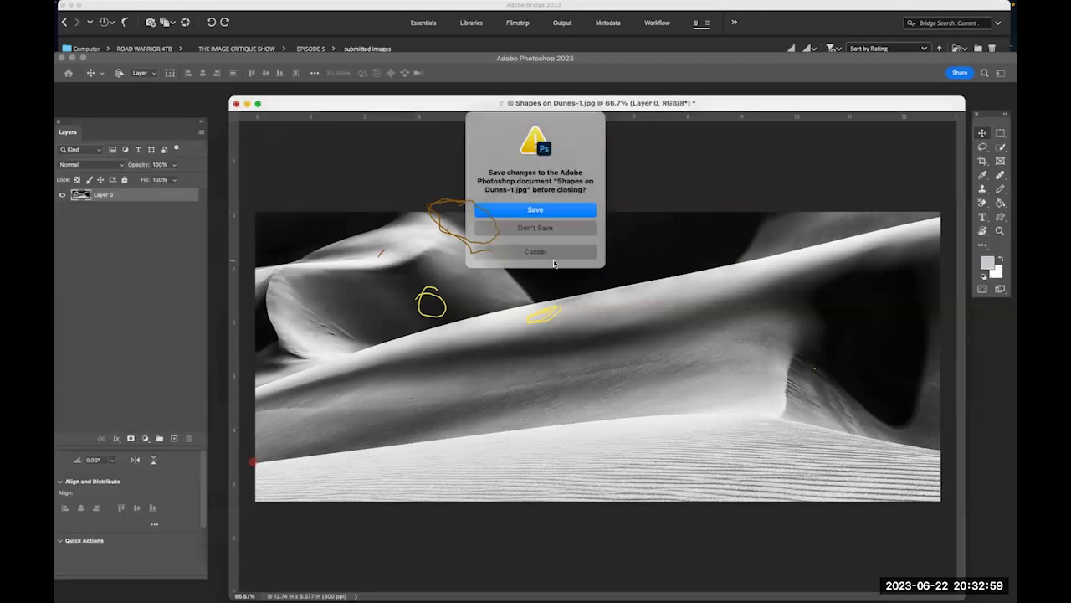
left_click(569, 228)
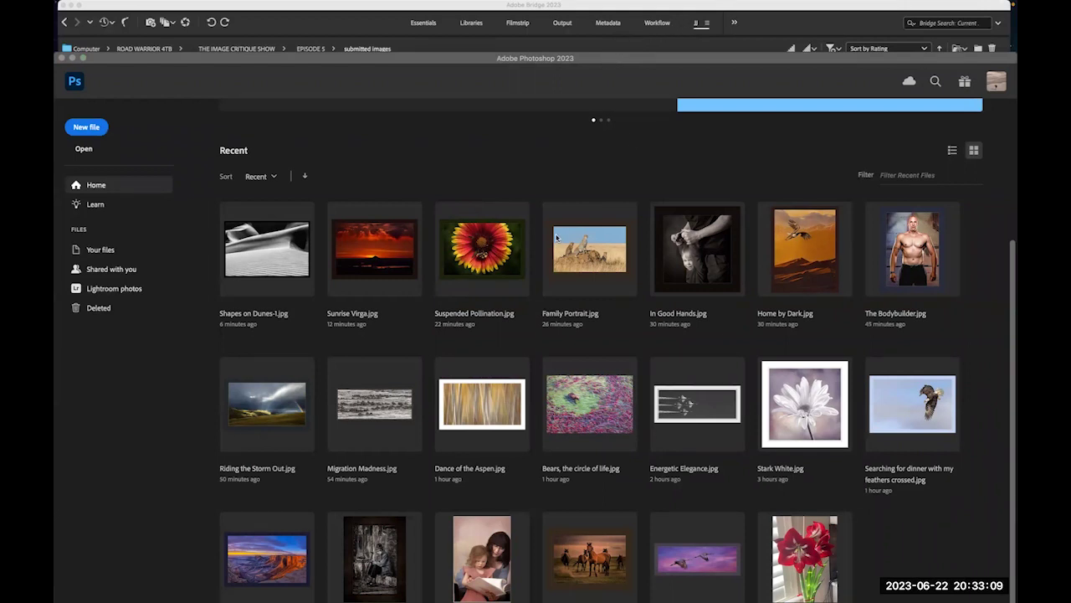
Open Searching for dinner with my feathers crossed.jpg from the recent files and place its window clear of the Layers panel.
left_click(901, 393)
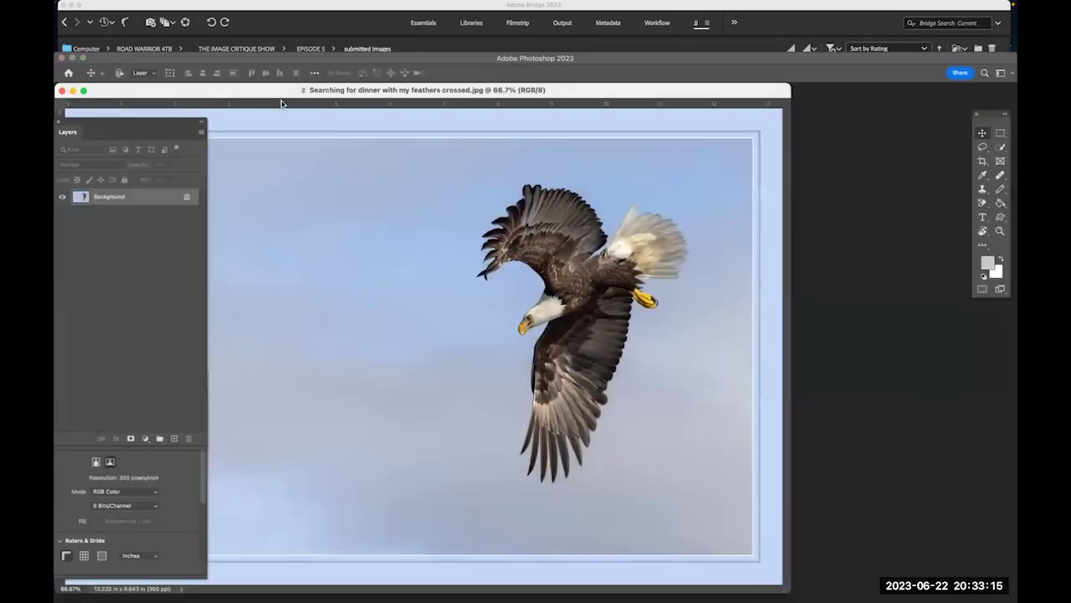
left_click_drag(277, 95, 454, 103)
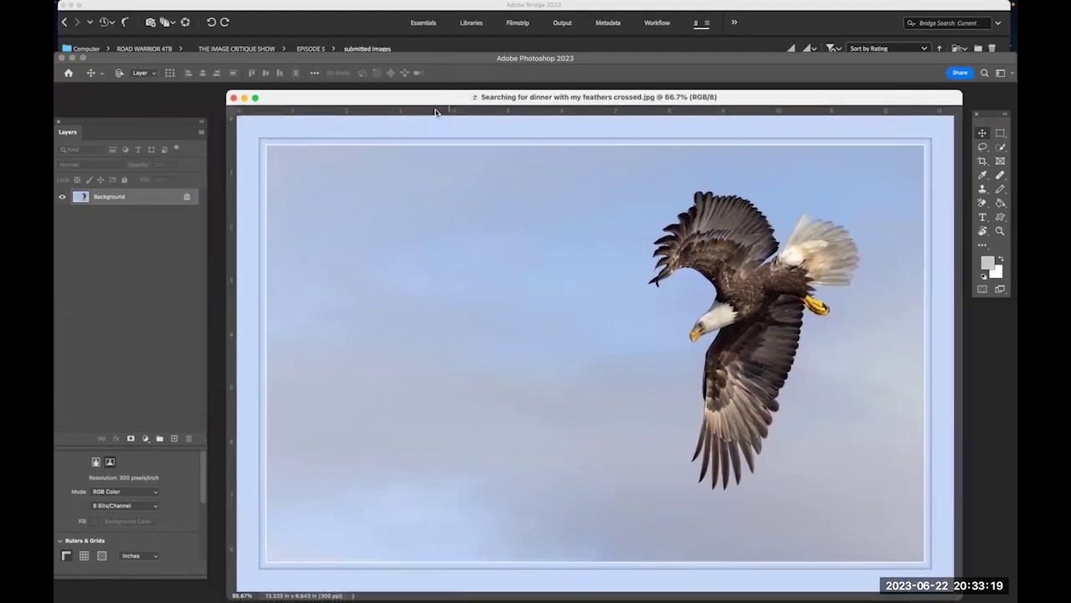
mouse_move(491, 596)
left_click_drag(320, 98, 317, 93)
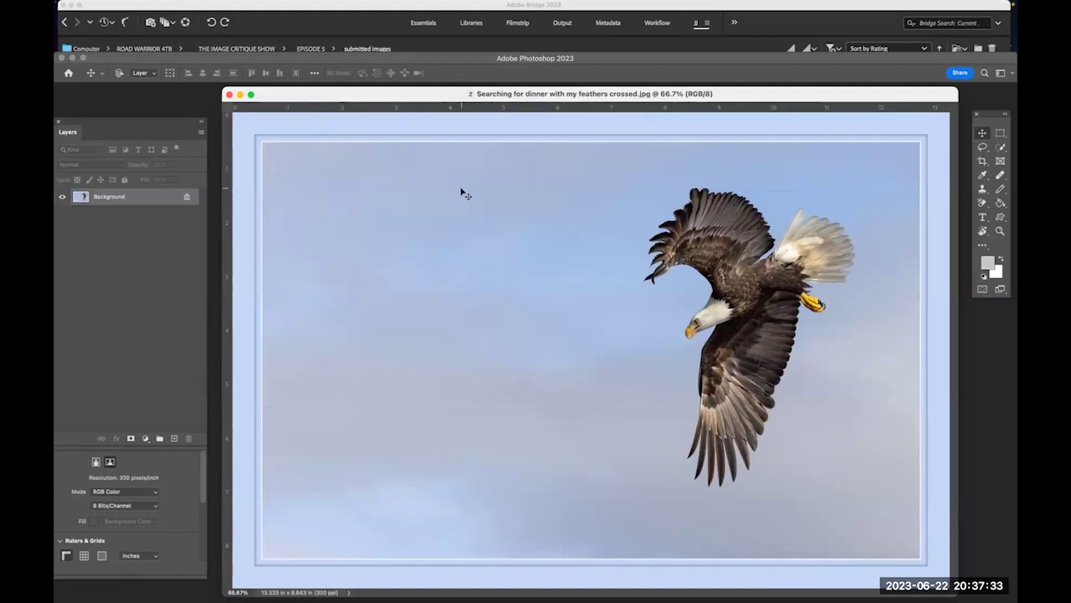
Close the eagle photograph, open Moonscape Morning.jpg from the recent files, and place its window clear of the Layers panel.
left_click(229, 94)
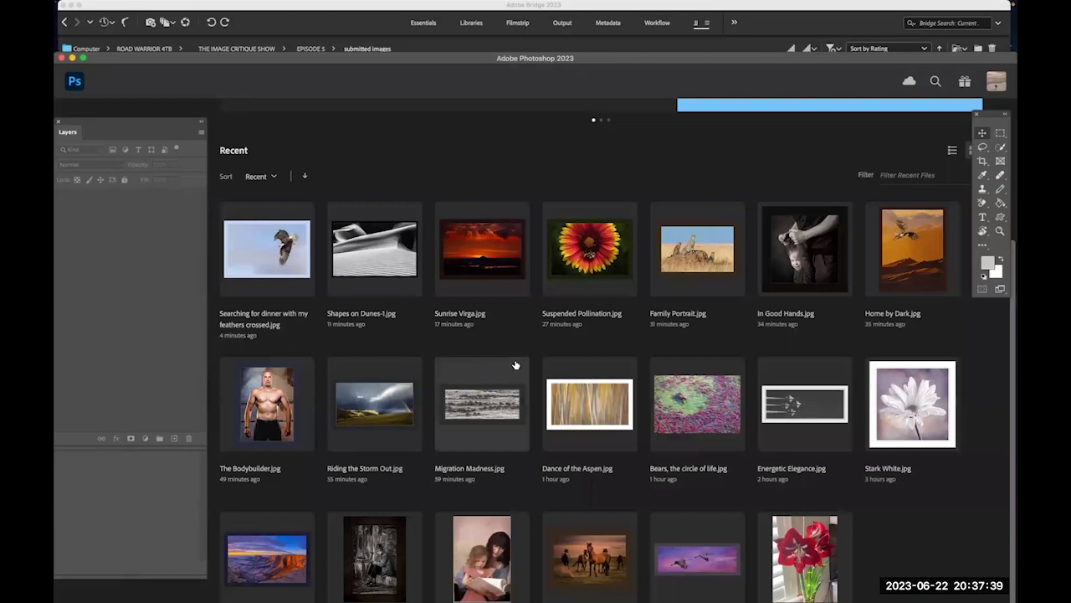
left_click(266, 555)
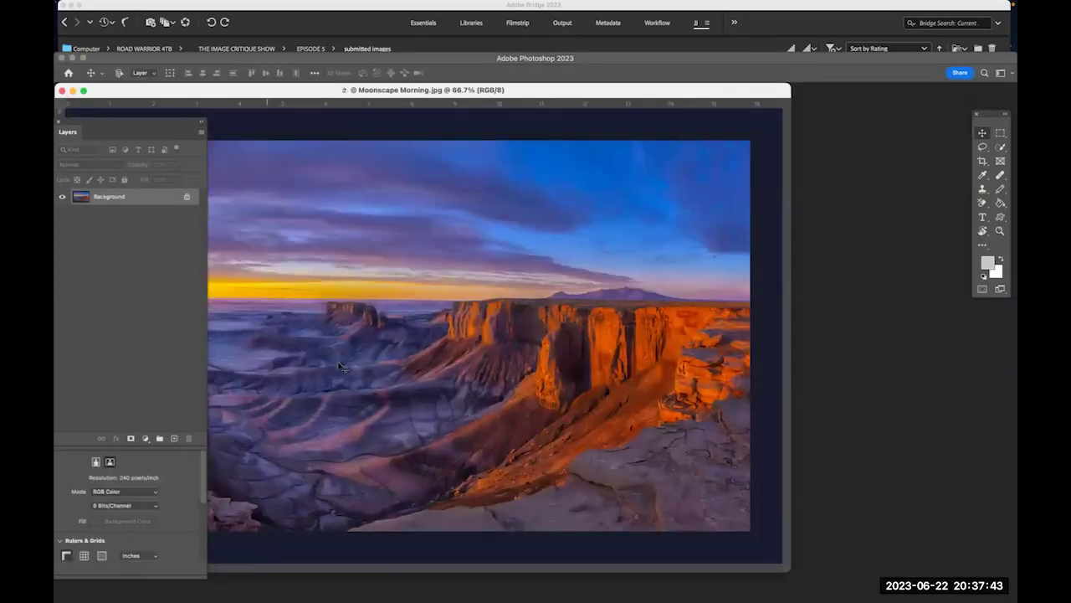
left_click_drag(296, 90, 467, 102)
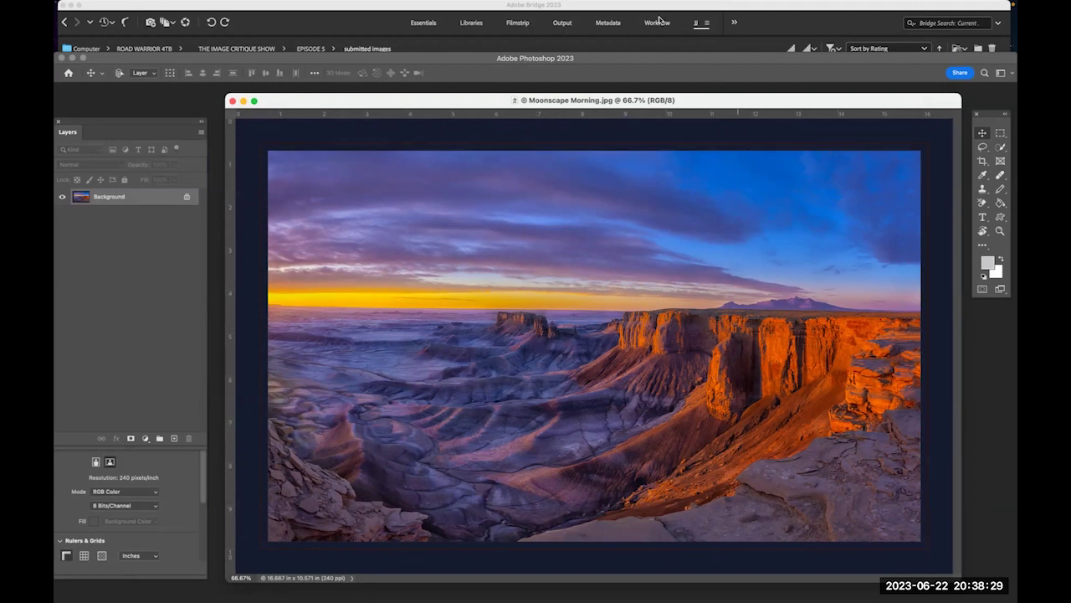
Annotate the canyon photograph in yellow, marking the distant butte, the nearer cliff and its slopes, three valley ridges and the horizon haze.
mouse_move(500, 318)
left_mouse_down()
mouse_move(538, 319)
mouse_move(545, 332)
left_mouse_up()
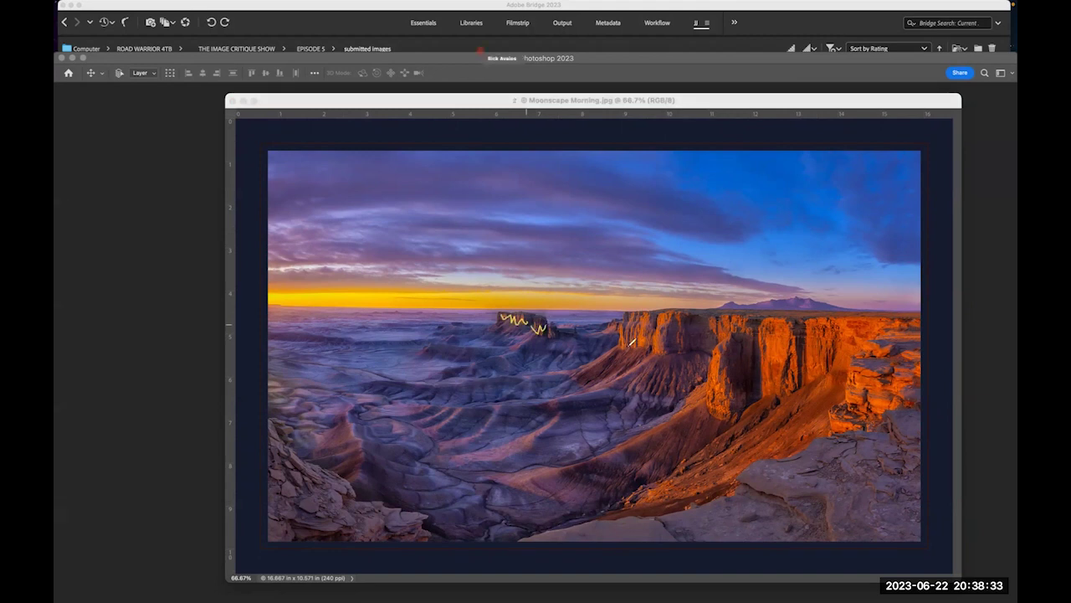
mouse_move(636, 335)
left_mouse_down()
mouse_move(667, 342)
mouse_move(629, 375)
mouse_move(666, 361)
mouse_move(671, 399)
left_mouse_up()
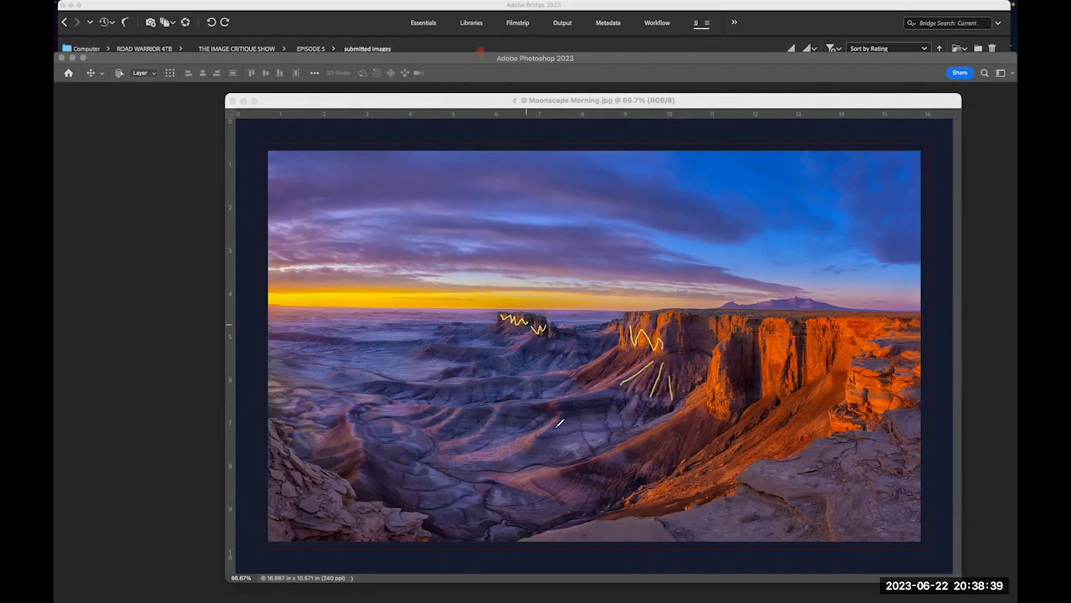
left_click_drag(545, 427, 489, 453)
left_click_drag(567, 469, 527, 480)
left_click_drag(492, 413, 446, 445)
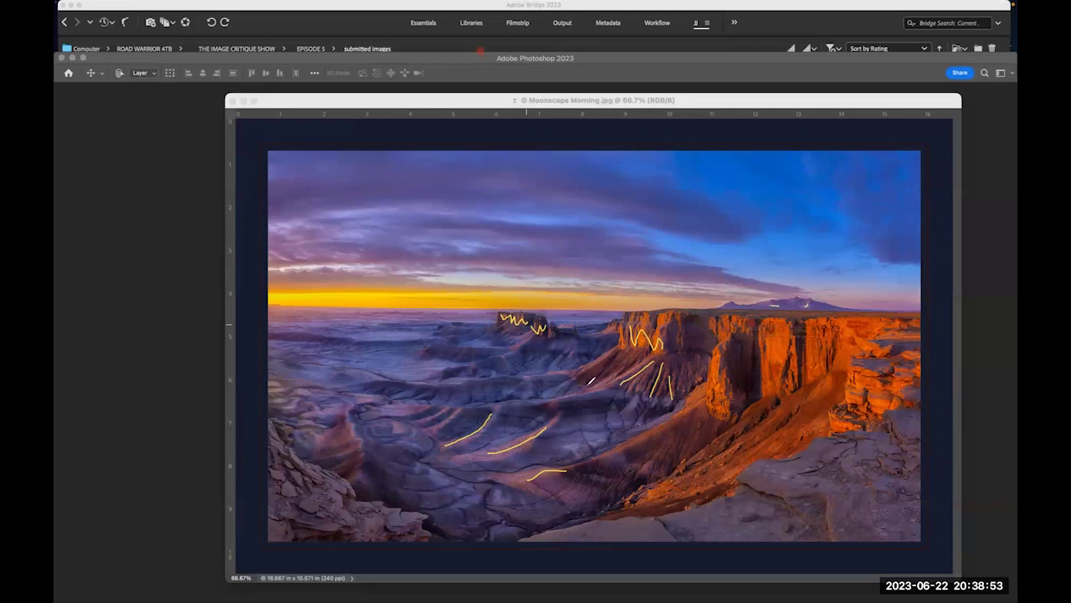
left_click_drag(316, 302, 469, 306)
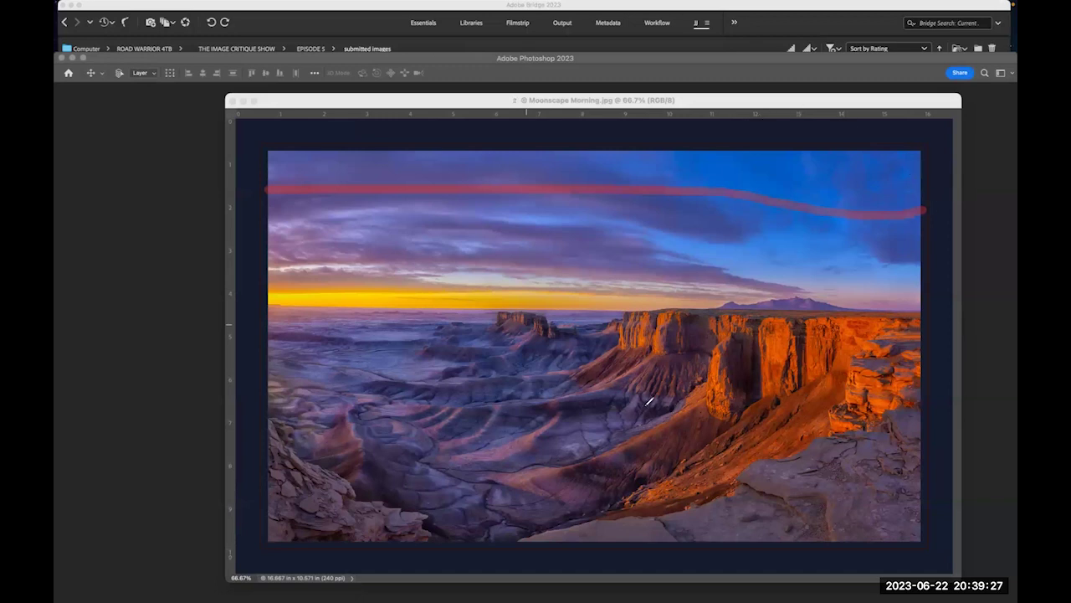
Return to Photoshop and crop the canyon photograph to about 15.45 × 8.19 in, trimming the upper sky and most of the dark border.
mouse_move(518, 588)
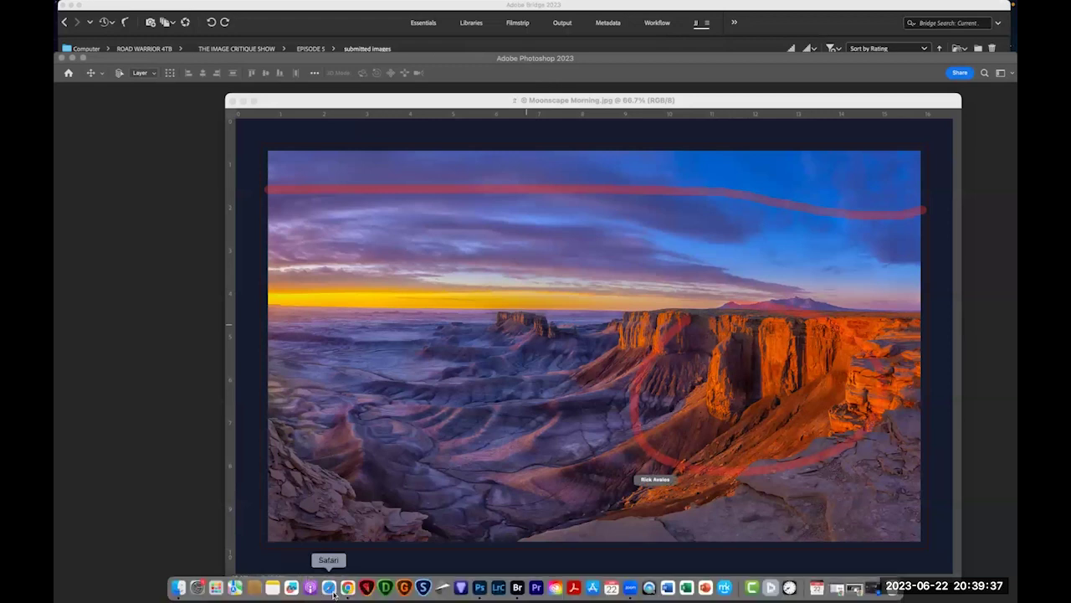
left_click(479, 588)
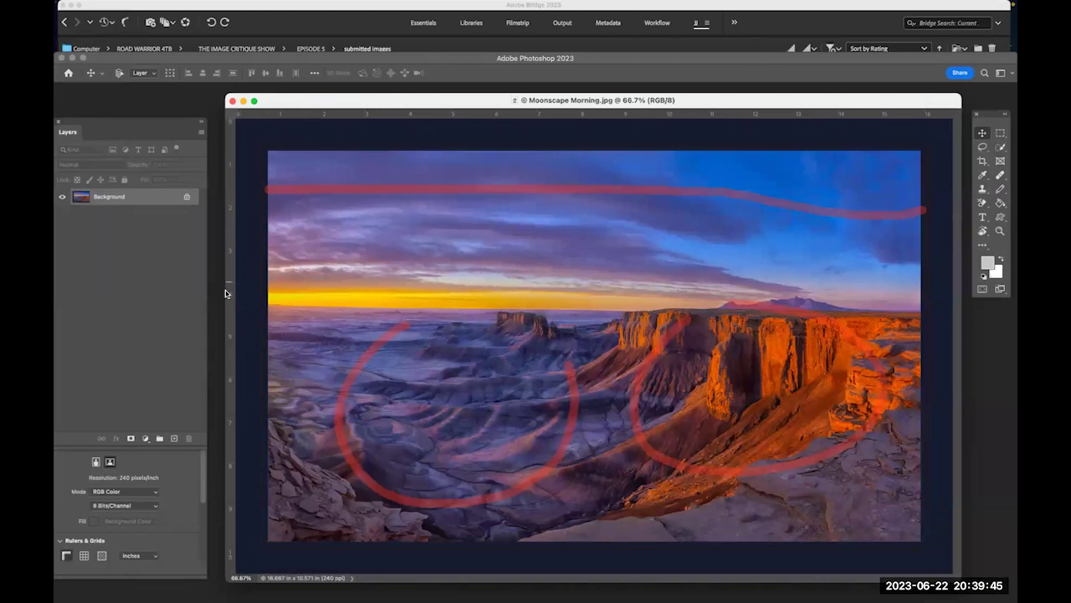
key("c")
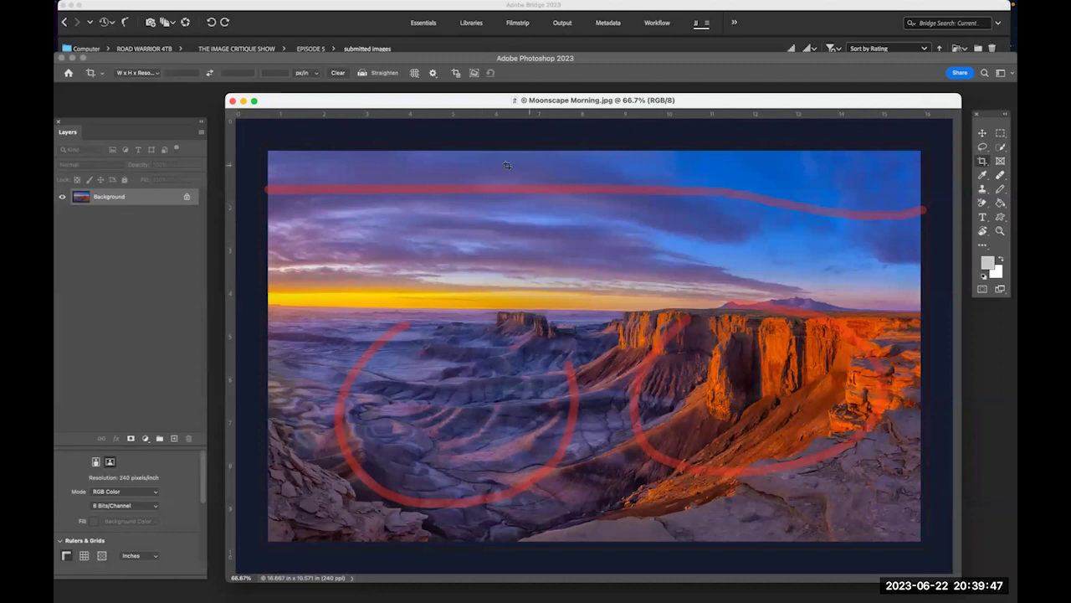
left_click_drag(262, 192, 925, 547)
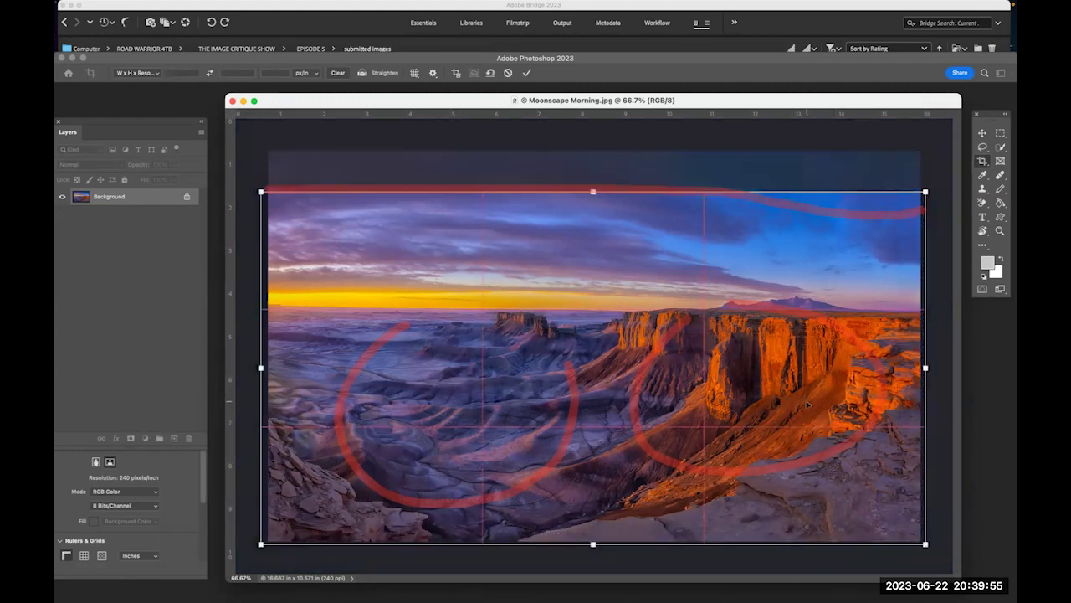
key("Return")
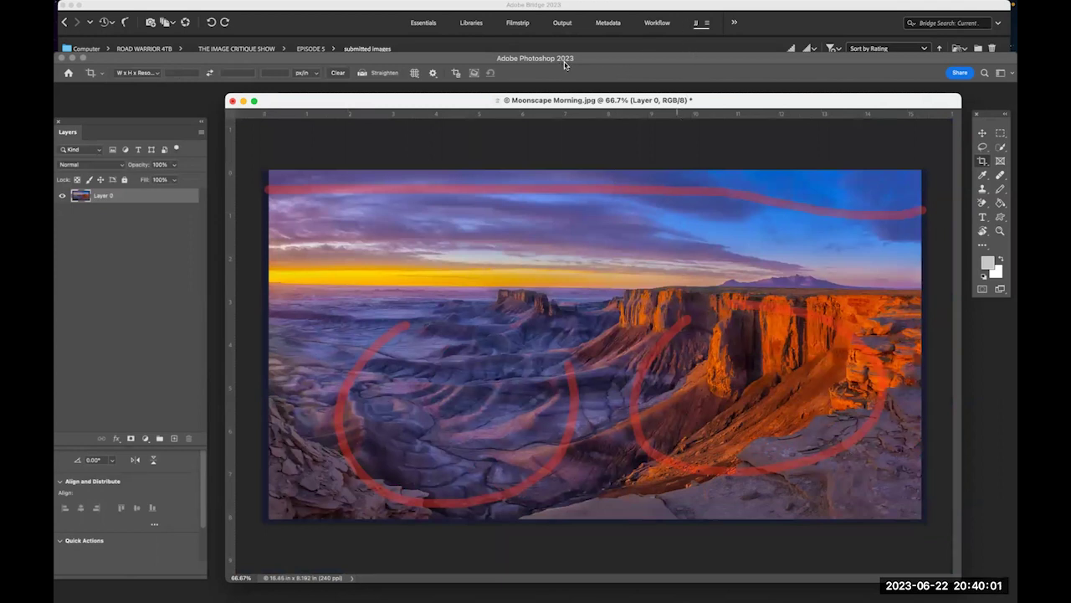
Clear the yellow and red annotations from the cropped canyon photograph, restoring them once before clearing them again.
key("Escape")
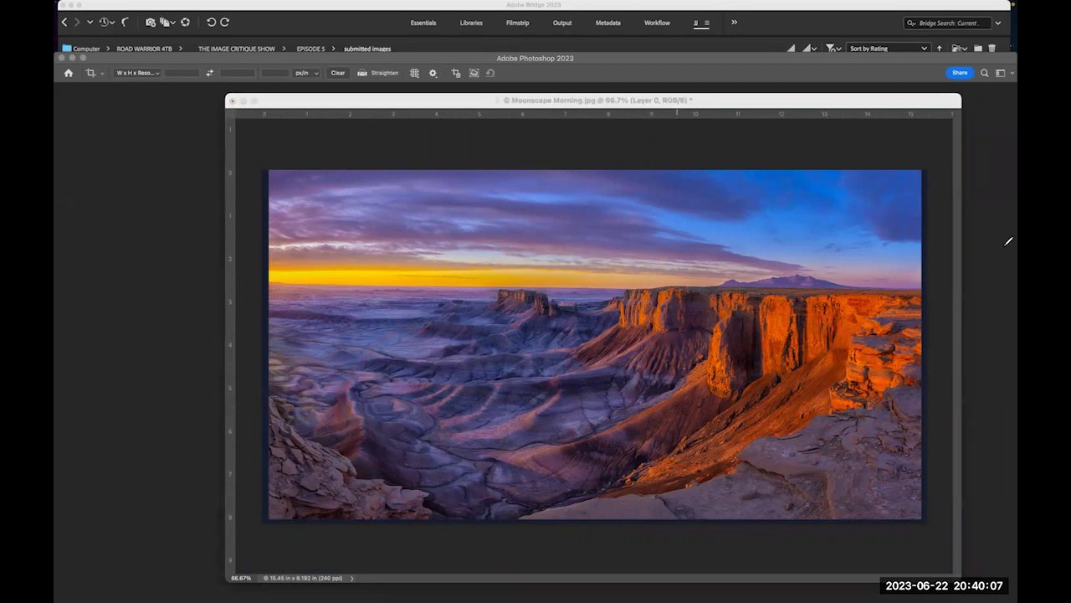
key("super+z")
key("super+z")
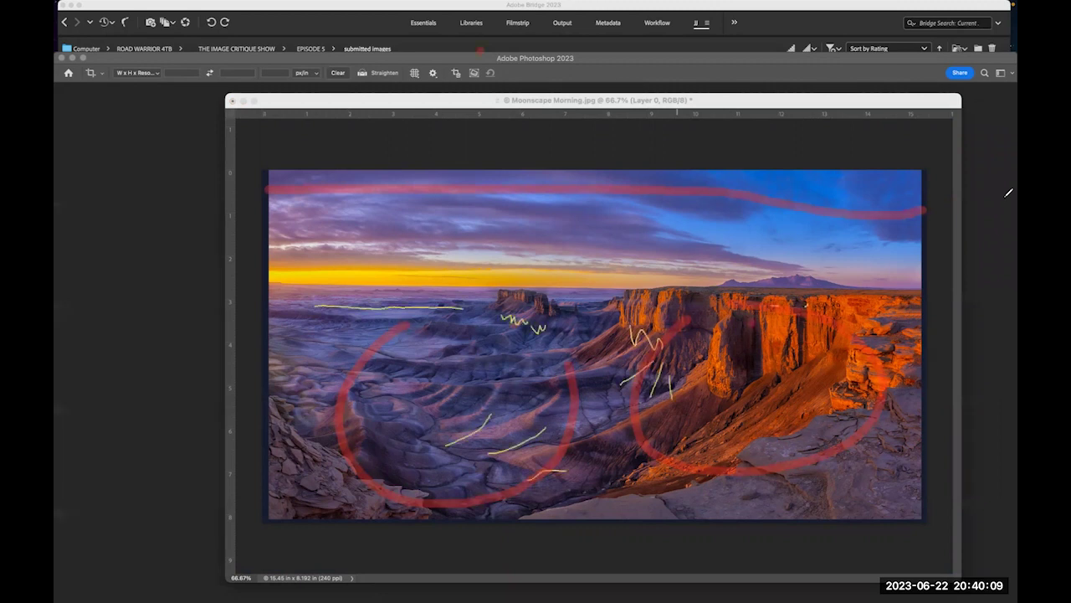
key("super+z")
key("super+z")
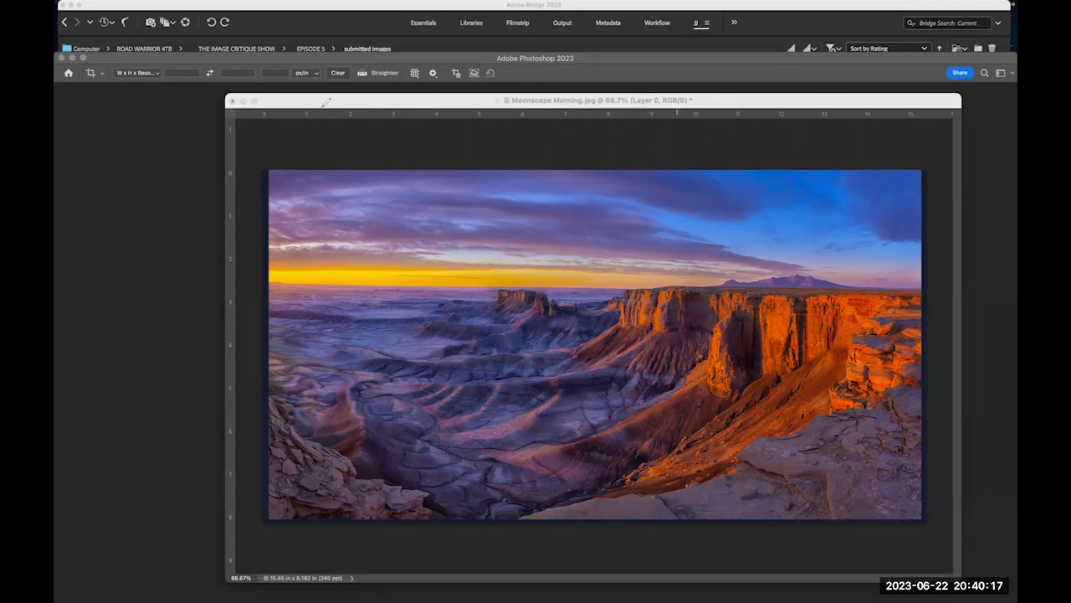
Return to Photoshop and undo the crop on Moonscape Morning.jpg.
mouse_move(574, 590)
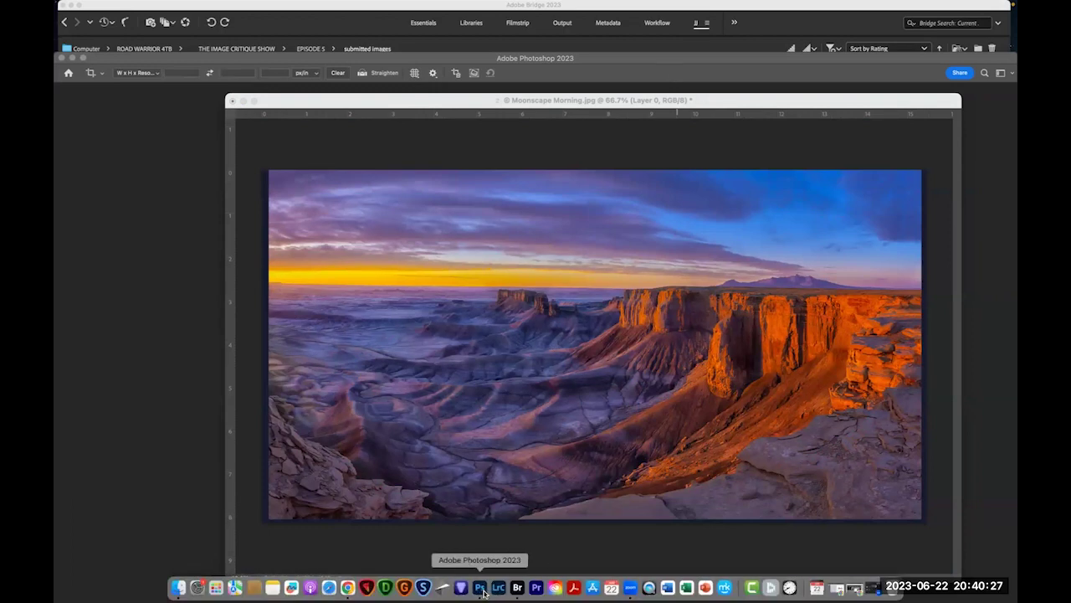
left_click(481, 591)
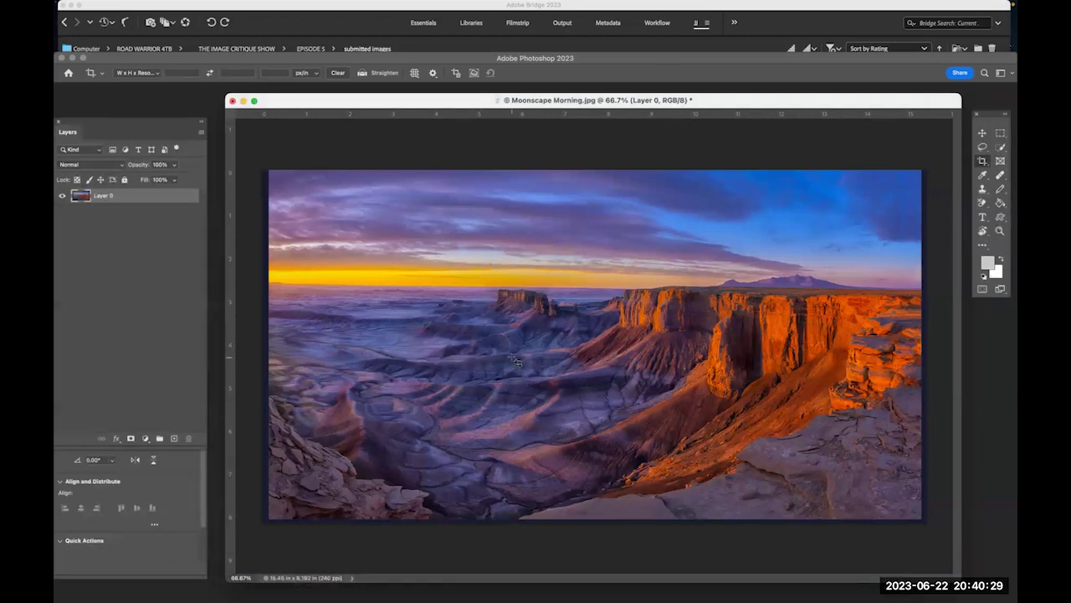
key("super+z")
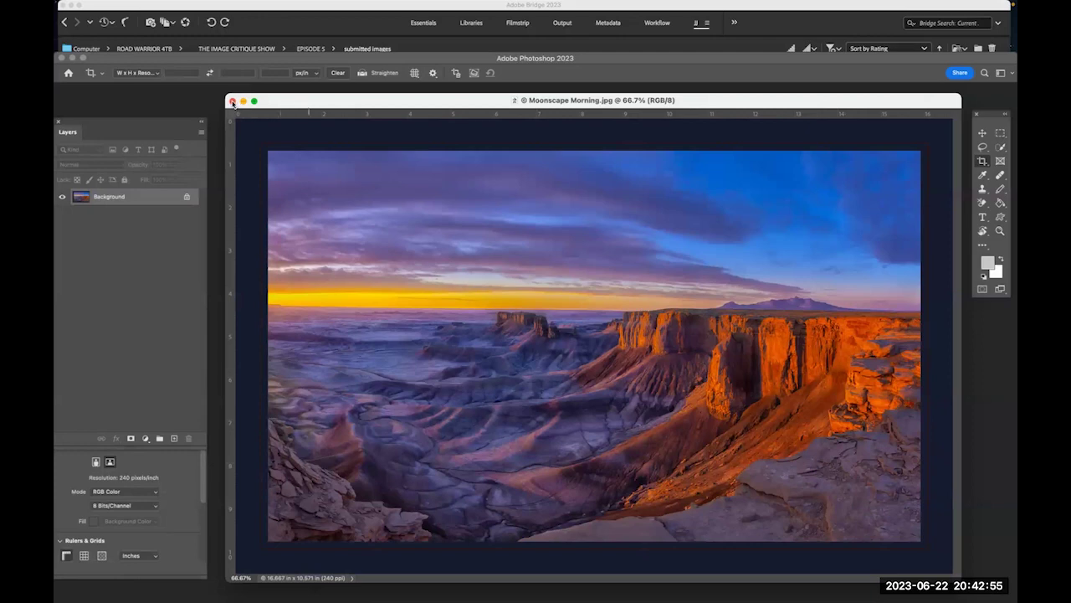
Close Moonscape Morning.jpg, open Mama Read to Me.jpg from the recent files, and place its window clear of the Layers panel.
left_click(232, 101)
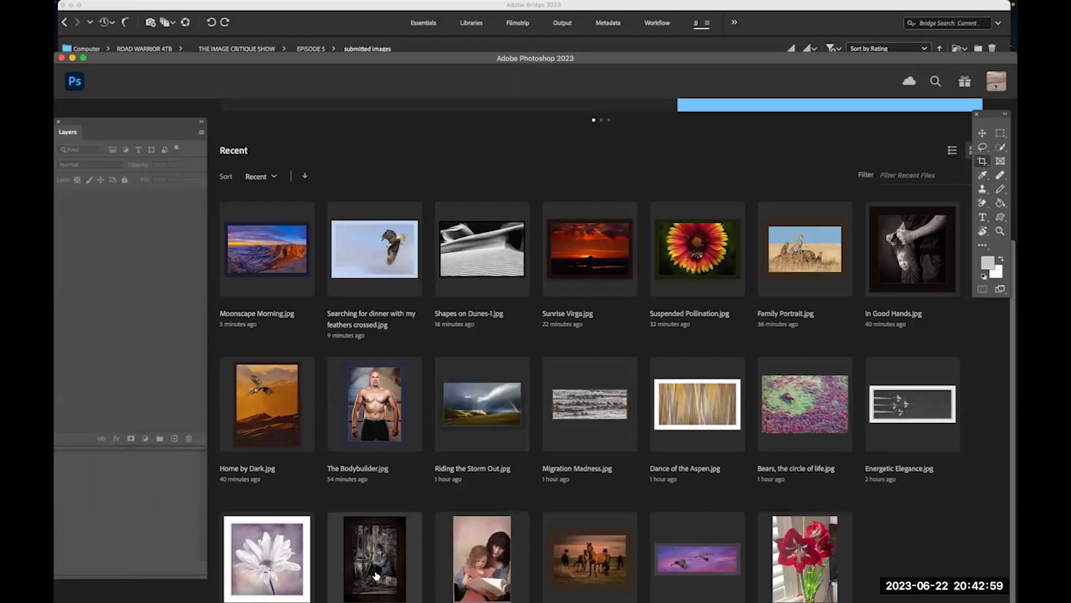
left_click(465, 550)
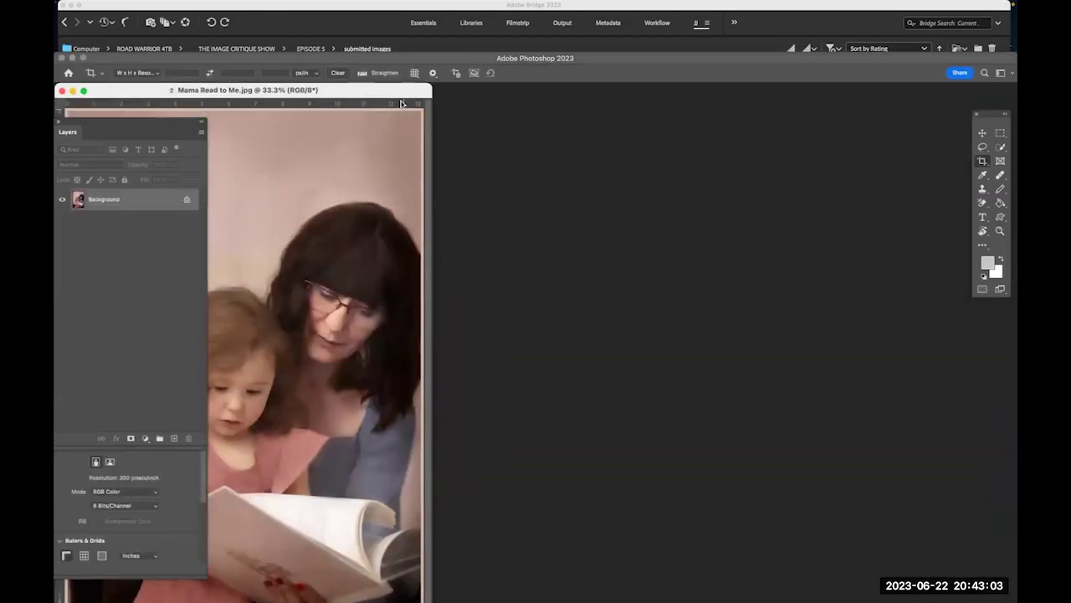
left_click_drag(373, 92, 721, 50)
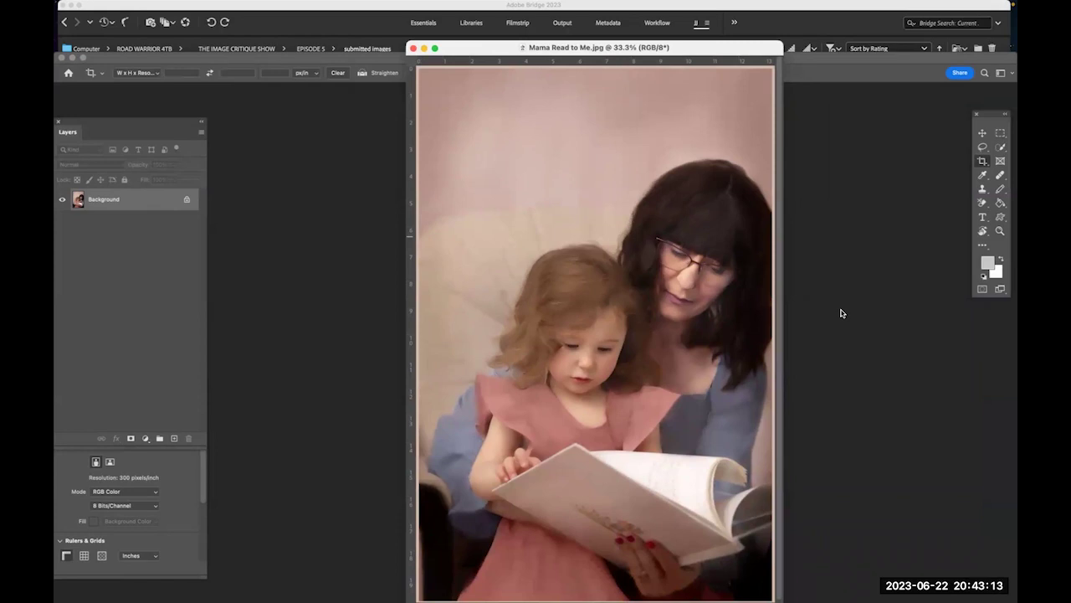
Annotate the portrait in yellow with a line beside the woman's hair and arrows through the background, and undo the red marks above the heads.
mouse_move(592, 596)
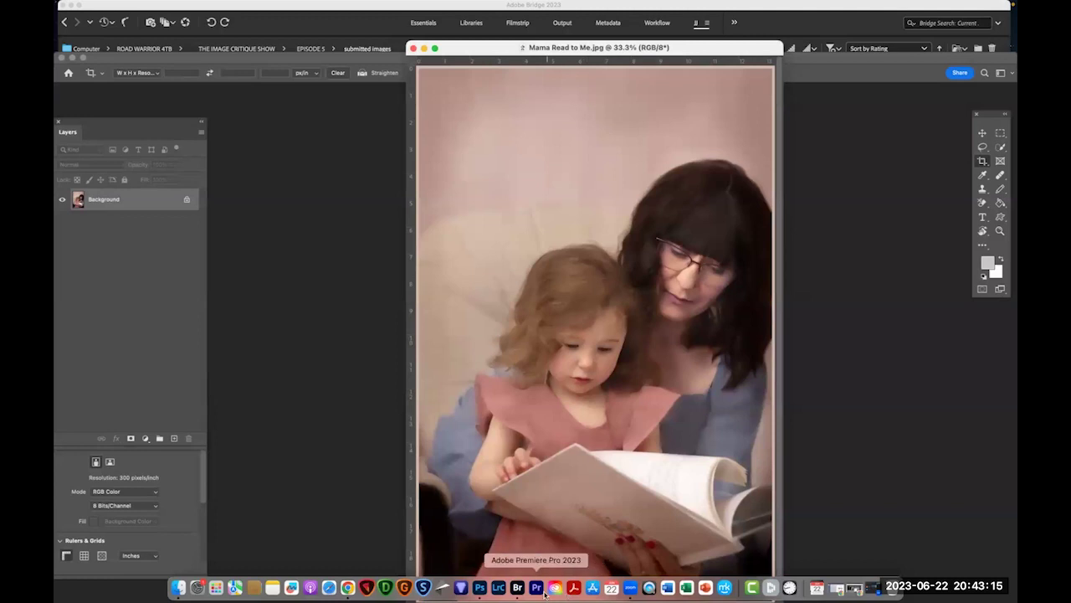
left_click(624, 594)
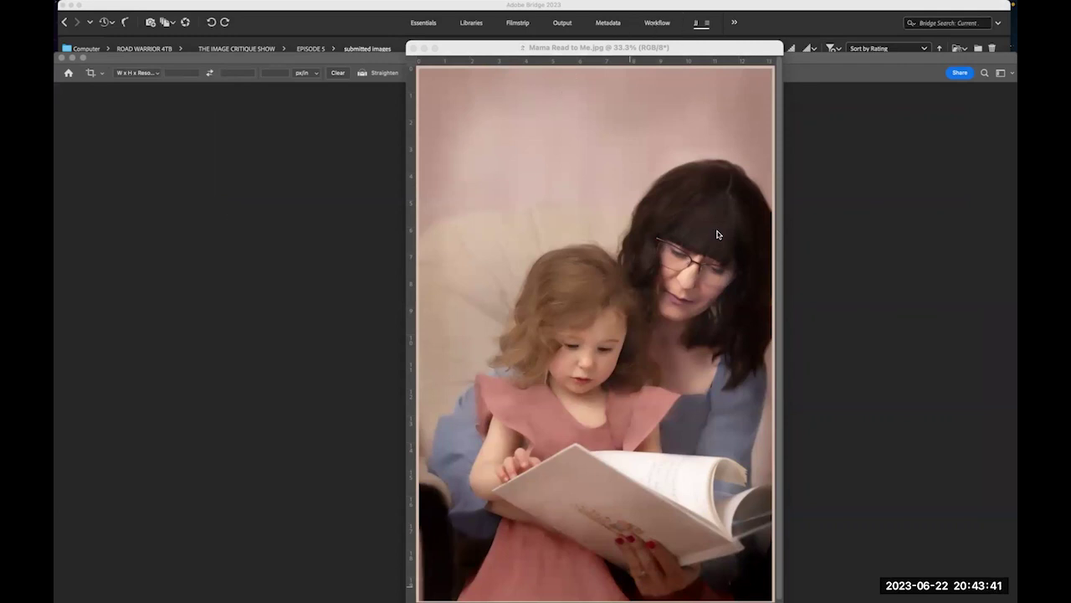
left_click_drag(770, 286, 764, 431)
mouse_move(422, 332)
left_mouse_down()
mouse_move(499, 320)
mouse_move(488, 334)
left_mouse_up()
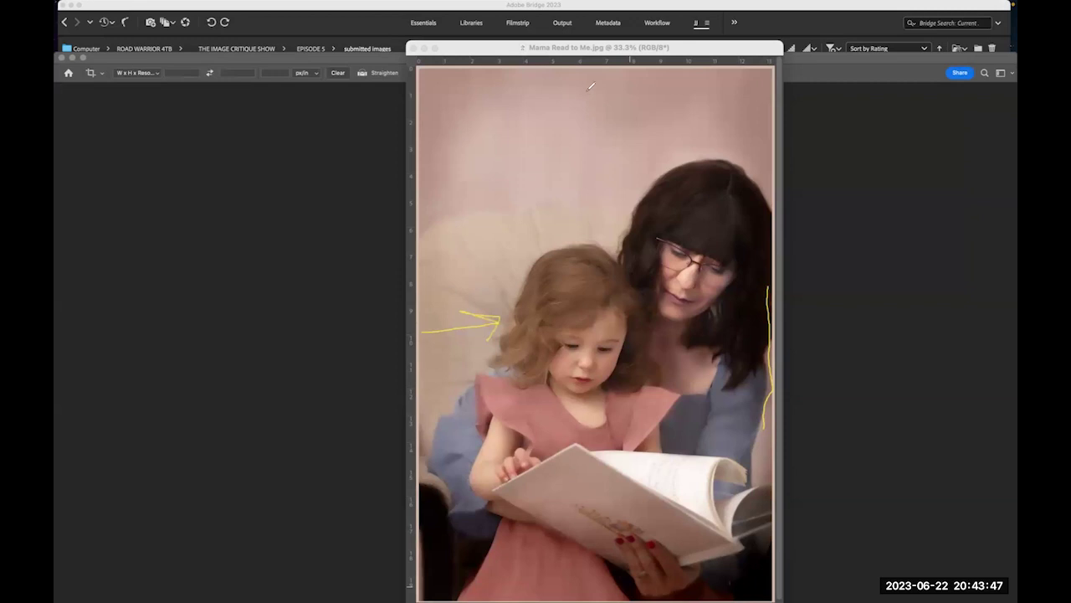
mouse_move(589, 89)
left_mouse_down()
mouse_move(606, 175)
mouse_move(599, 201)
left_mouse_up()
mouse_move(579, 165)
left_mouse_down()
mouse_move(599, 195)
mouse_move(619, 165)
left_mouse_up()
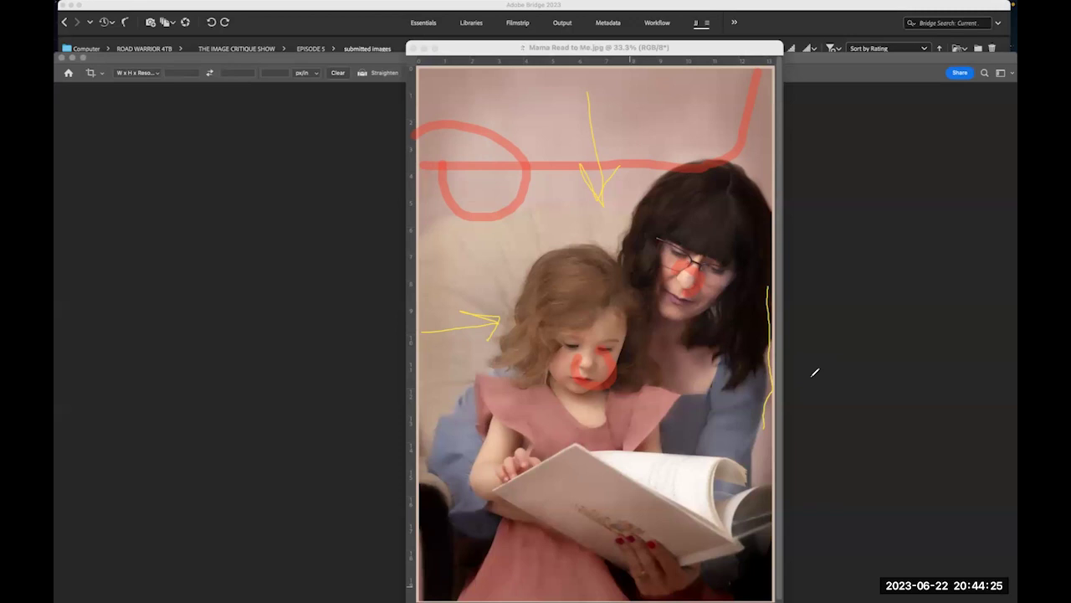
key("super+z")
key("super+z")
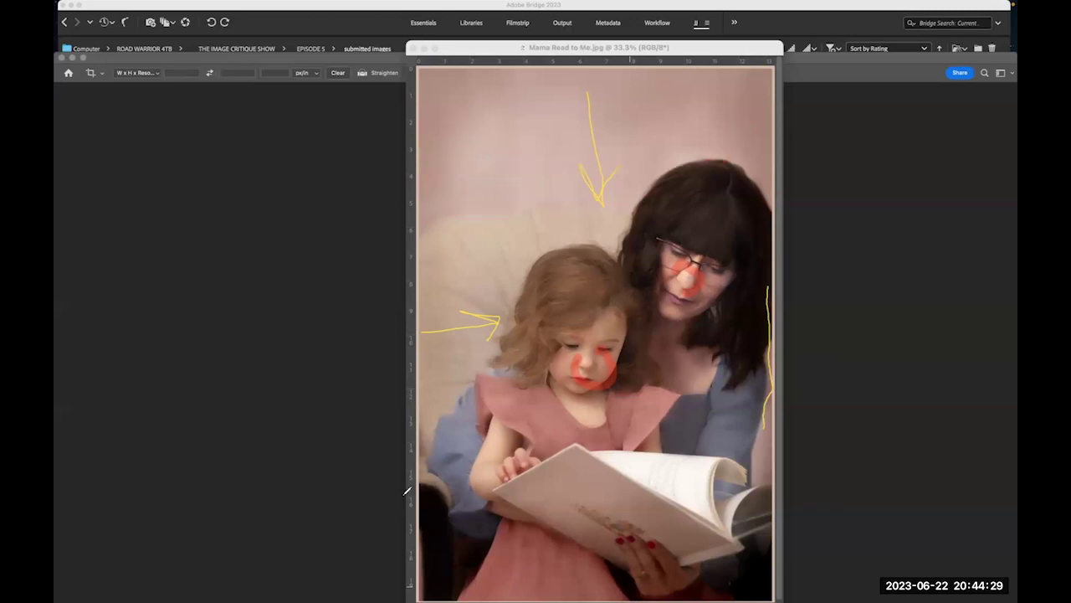
Return to Photoshop and try flipping the portrait canvas vertically twice, undoing the flip each time.
mouse_move(391, 594)
mouse_move(510, 595)
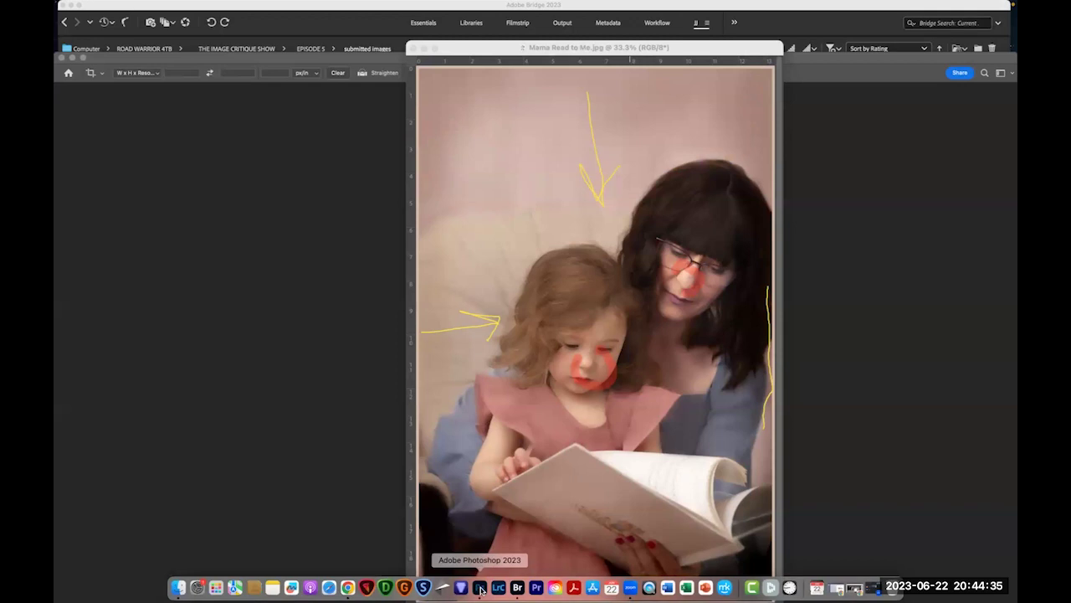
left_click(480, 588)
mouse_move(237, 5)
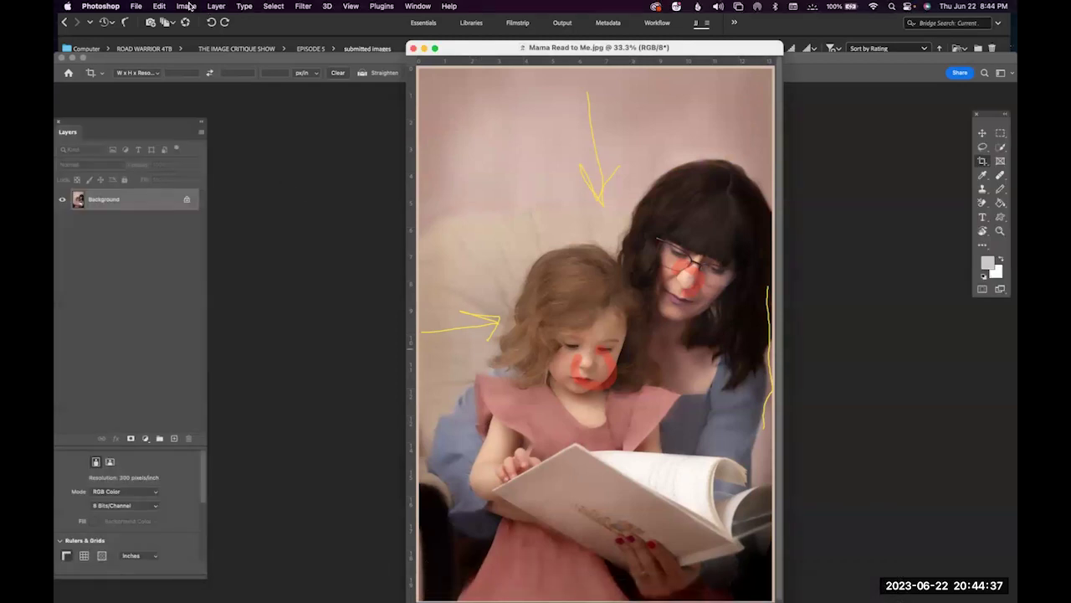
left_click(186, 6)
mouse_move(243, 106)
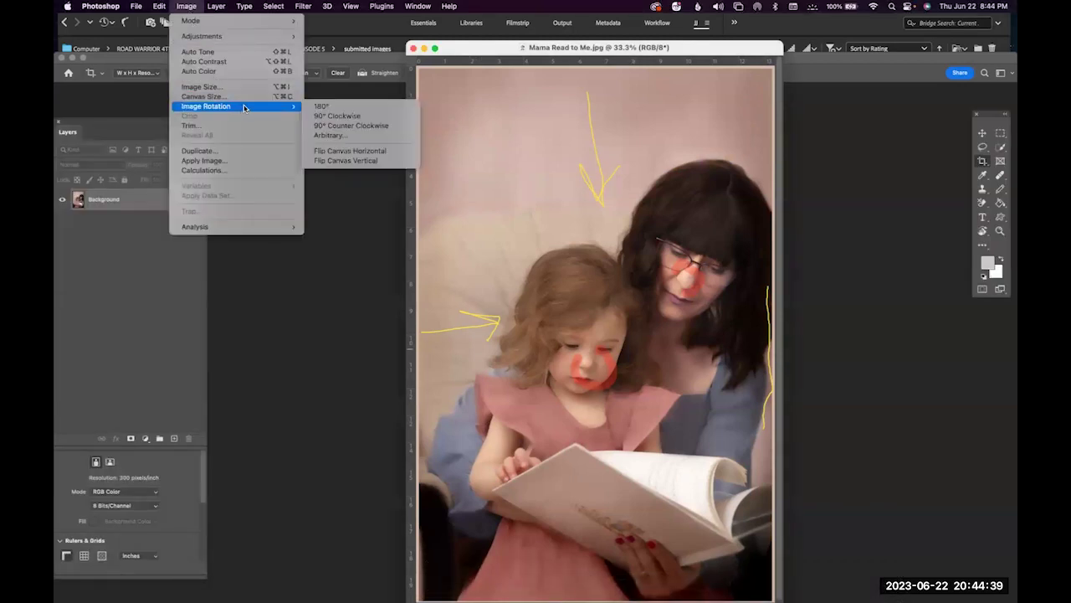
left_click(357, 161)
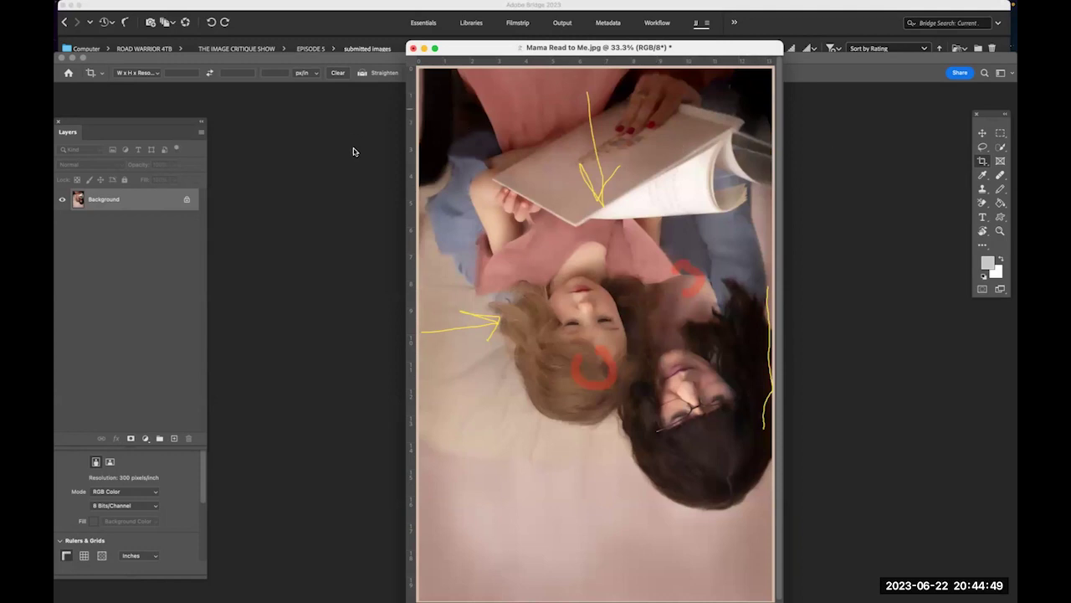
key("super+z")
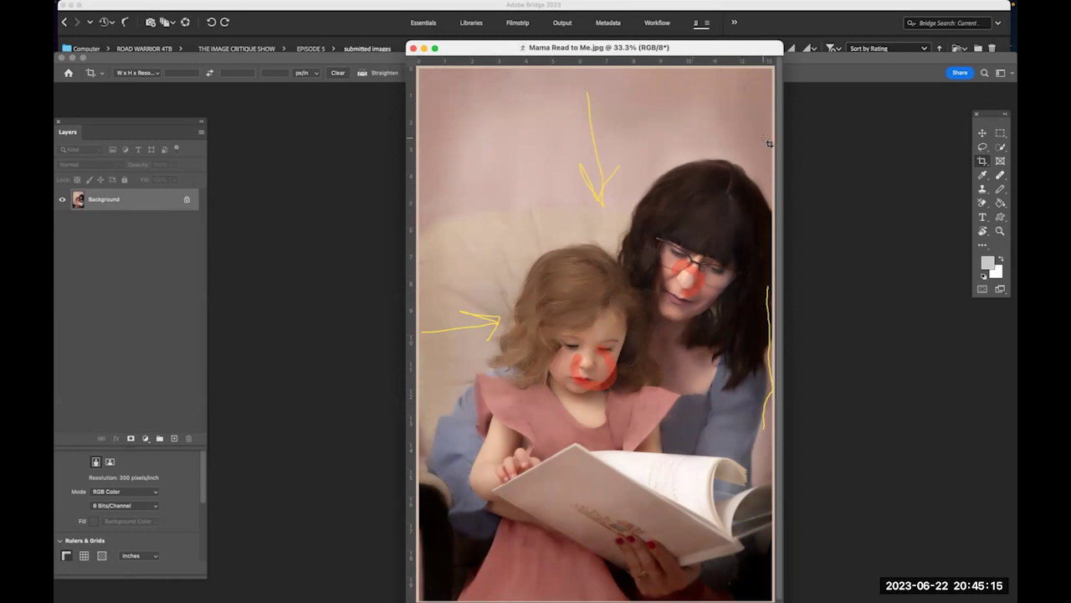
key("super+shift+v")
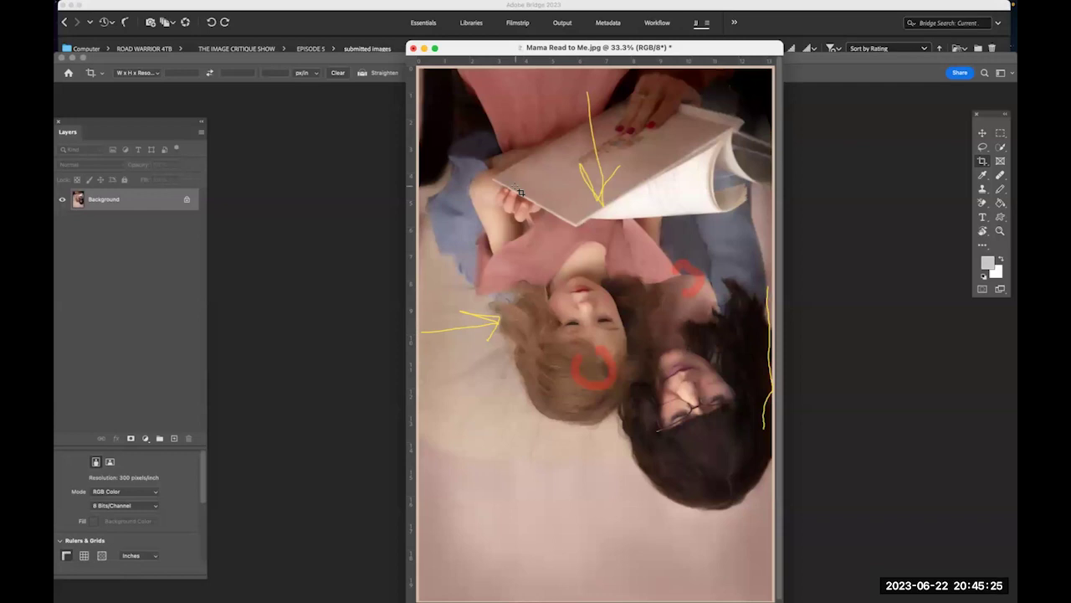
key("super+z")
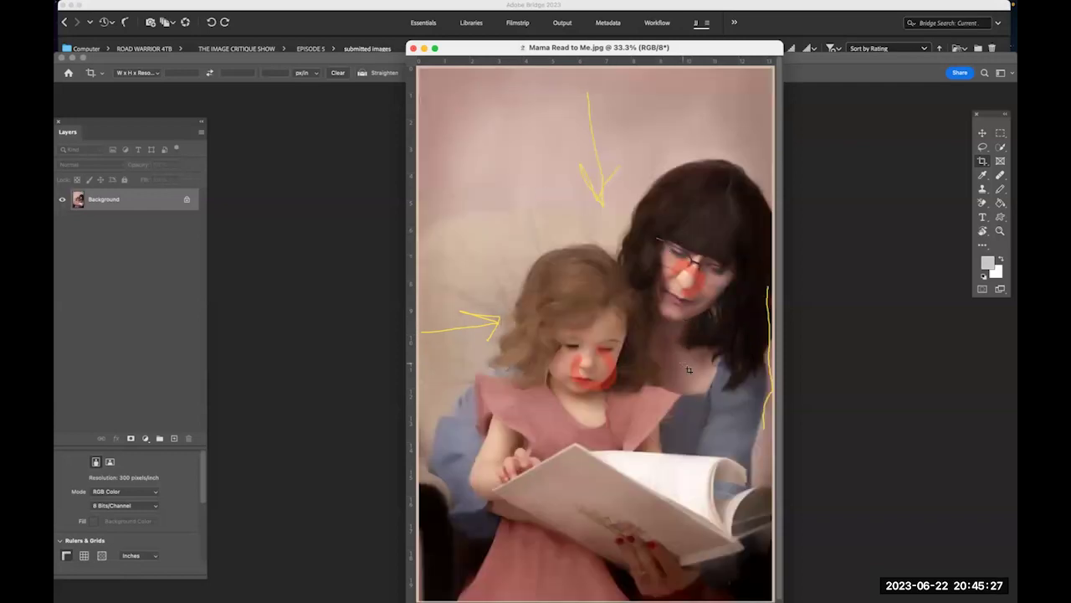
Fit the whole portrait inside its window and clear the annotations drawn over it.
key("super+0")
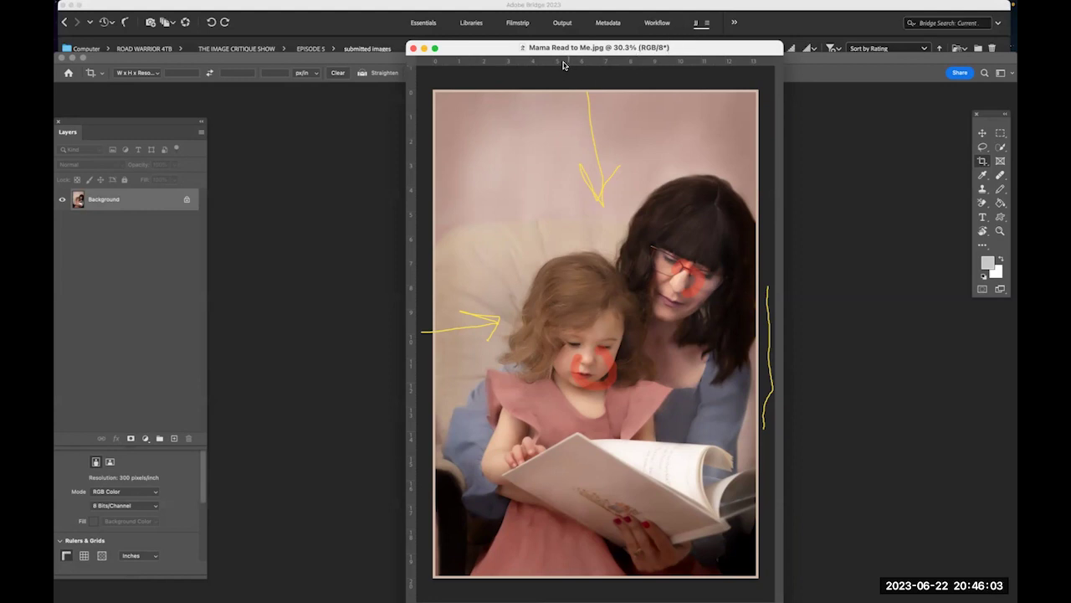
key("Escape")
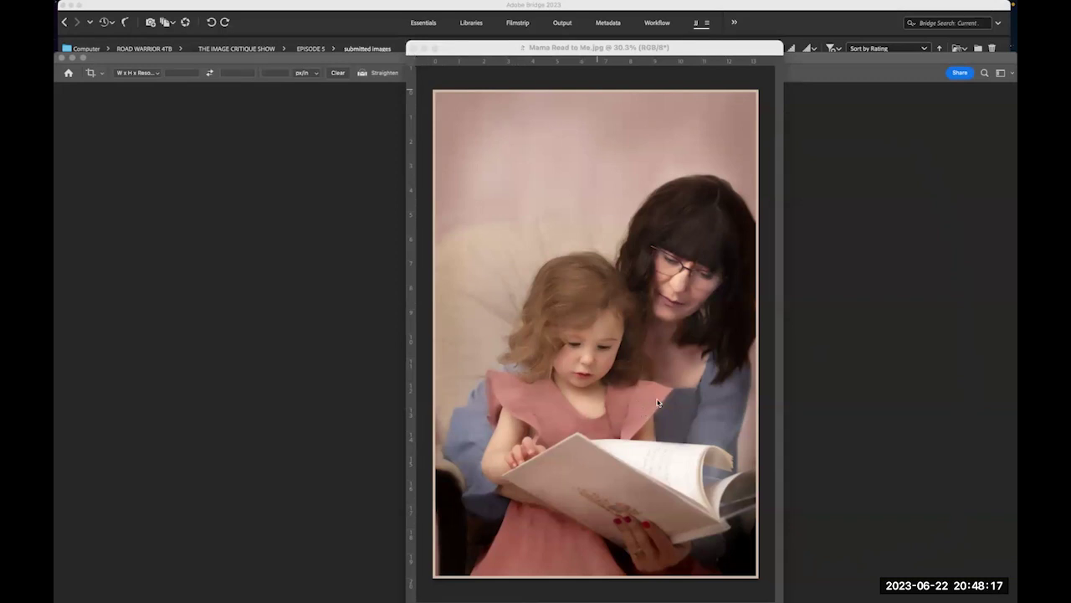
Close Mama Read to Me.jpg, open Lightning Scares My Mares.jpg from the recent files, and place its window clear of the Layers panel.
left_click(413, 50)
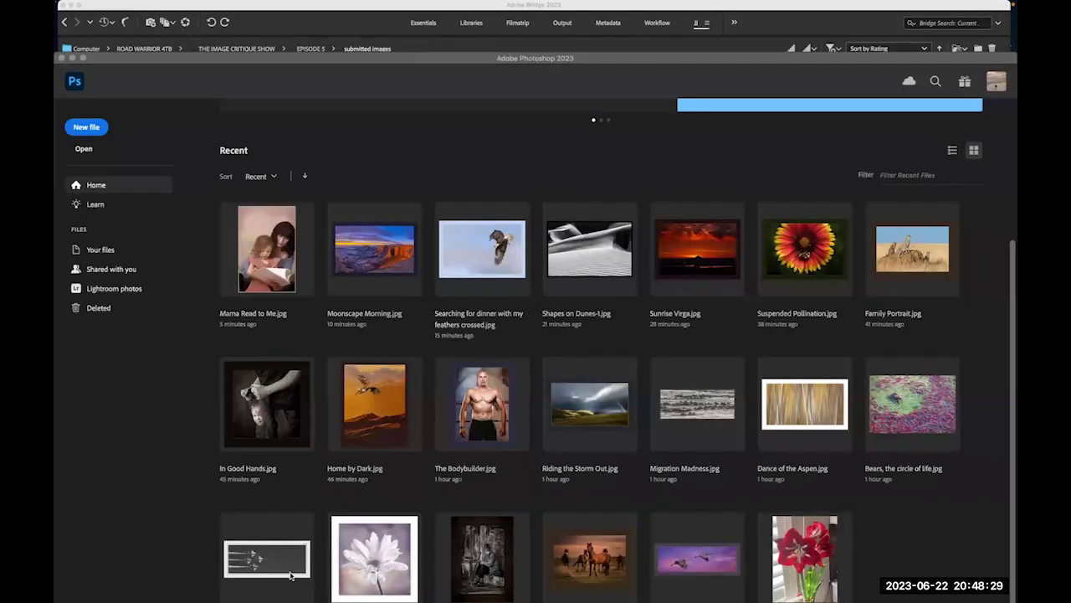
left_click(575, 559)
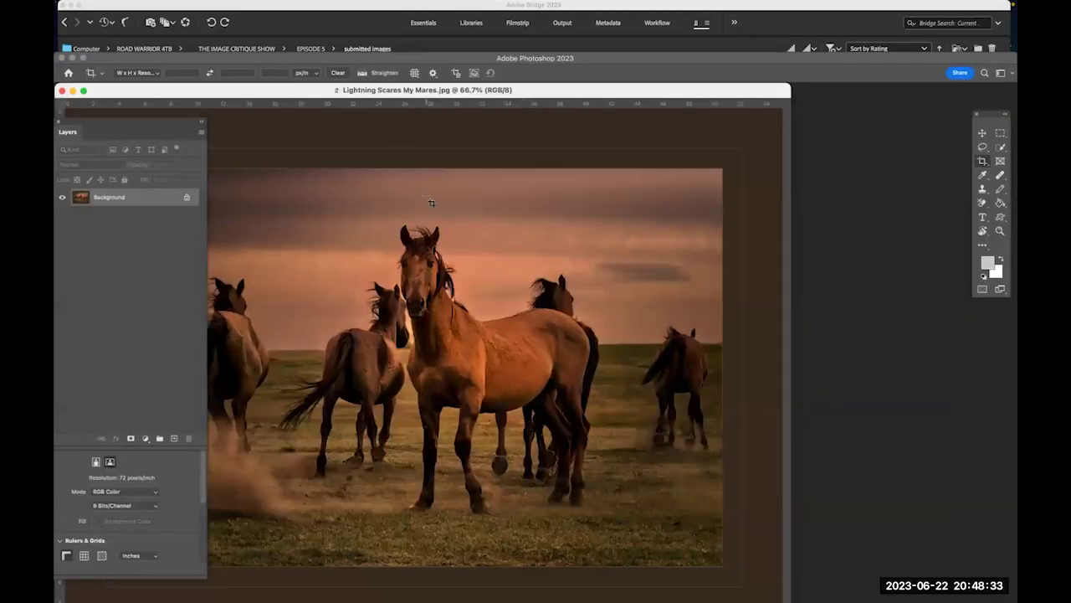
left_click_drag(313, 97, 476, 83)
mouse_move(514, 592)
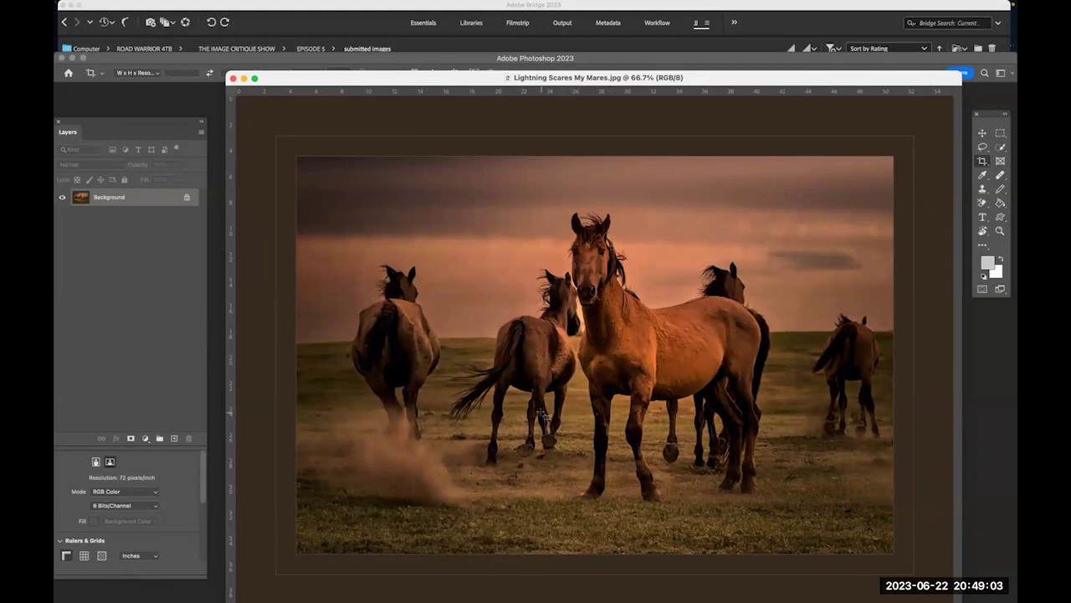
Examine the horse photo with the Move tool active, checking the lead horse, the outer horses and the sky, and the full framed composition.
key("v")
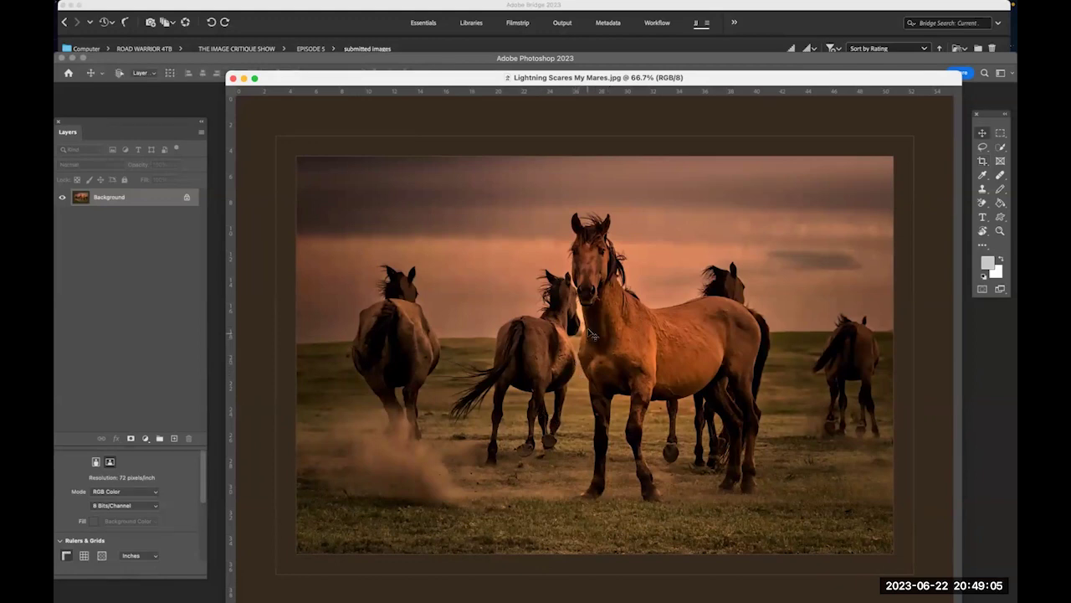
scroll(594, 316, "up", 2)
scroll(594, 316, "up", 3)
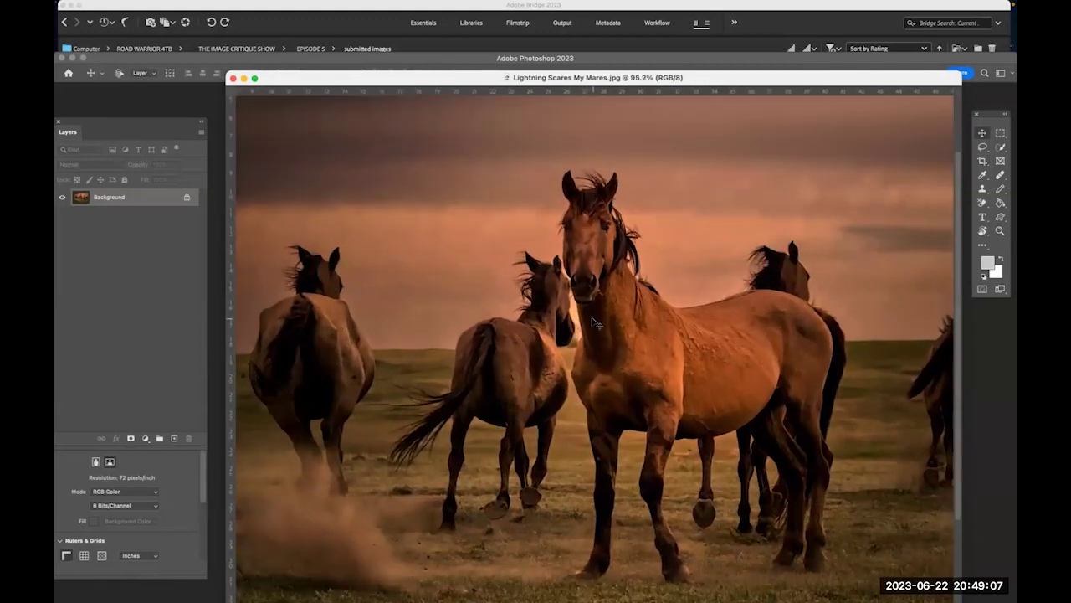
scroll(592, 323, "up", 1)
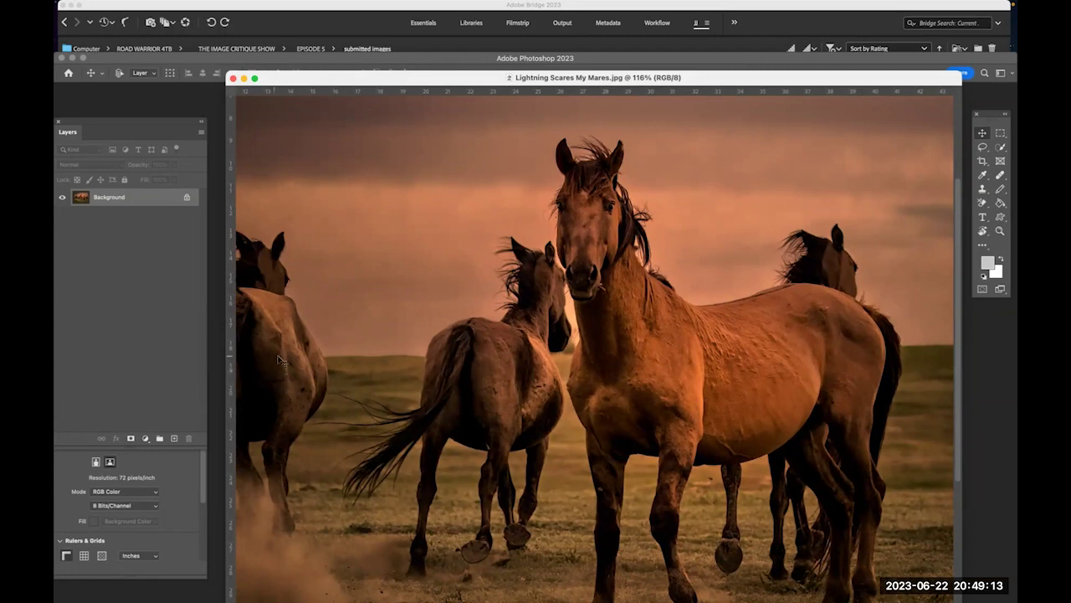
scroll(737, 366, "down", 2)
scroll(733, 364, "down", 3)
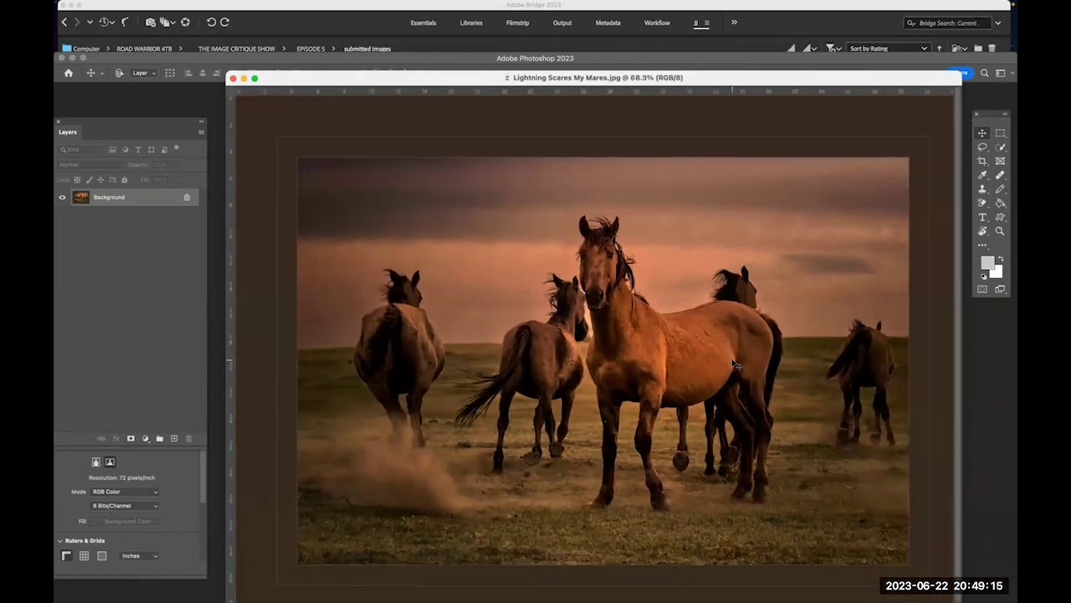
scroll(734, 364, "down", 1)
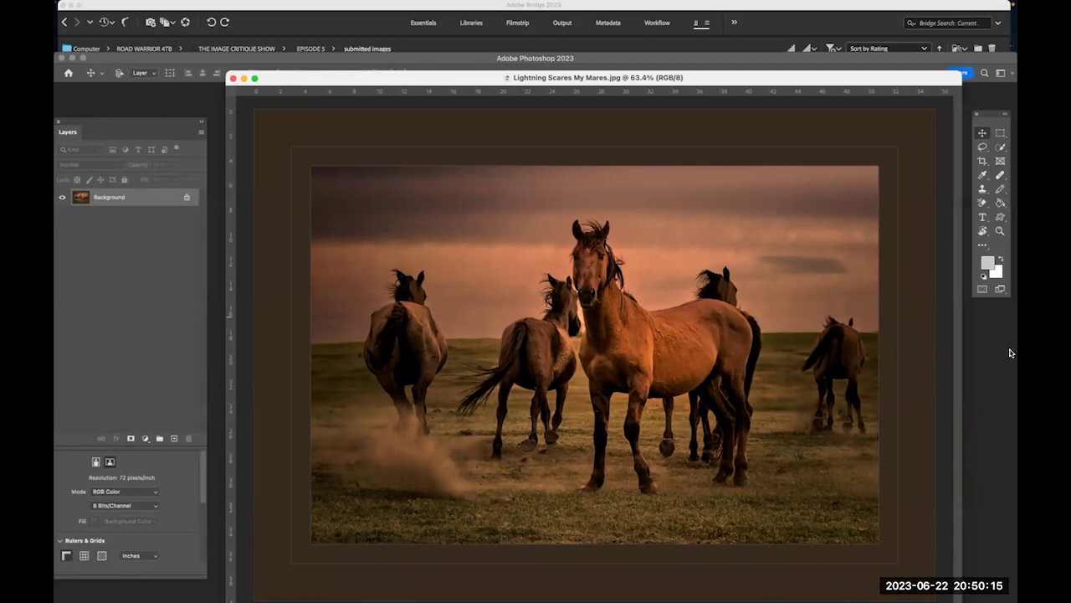
scroll(865, 198, "up", 5)
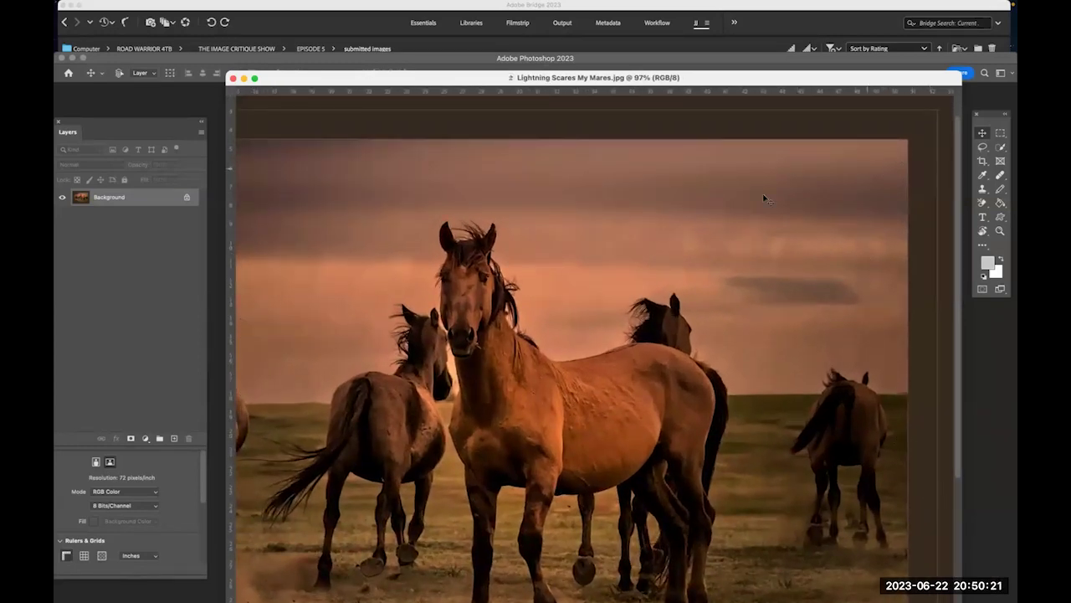
scroll(714, 208, "down", 3)
scroll(715, 207, "down", 1)
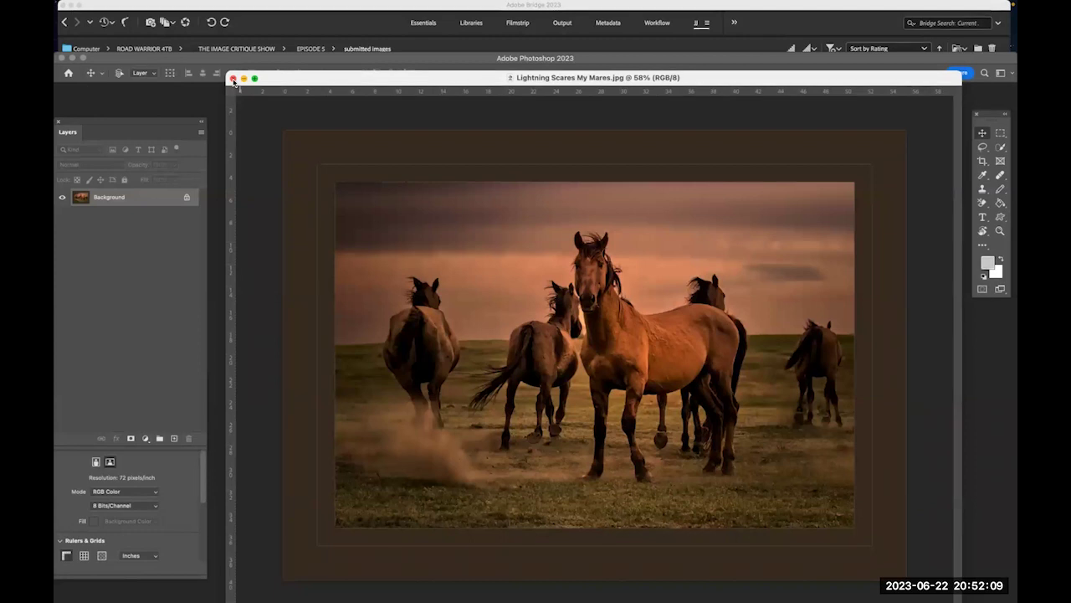
Close Lightning Scares My Mares.jpg, open Going Home.jpg from the recent files, and place its window clear of the Layers panel.
left_click(234, 79)
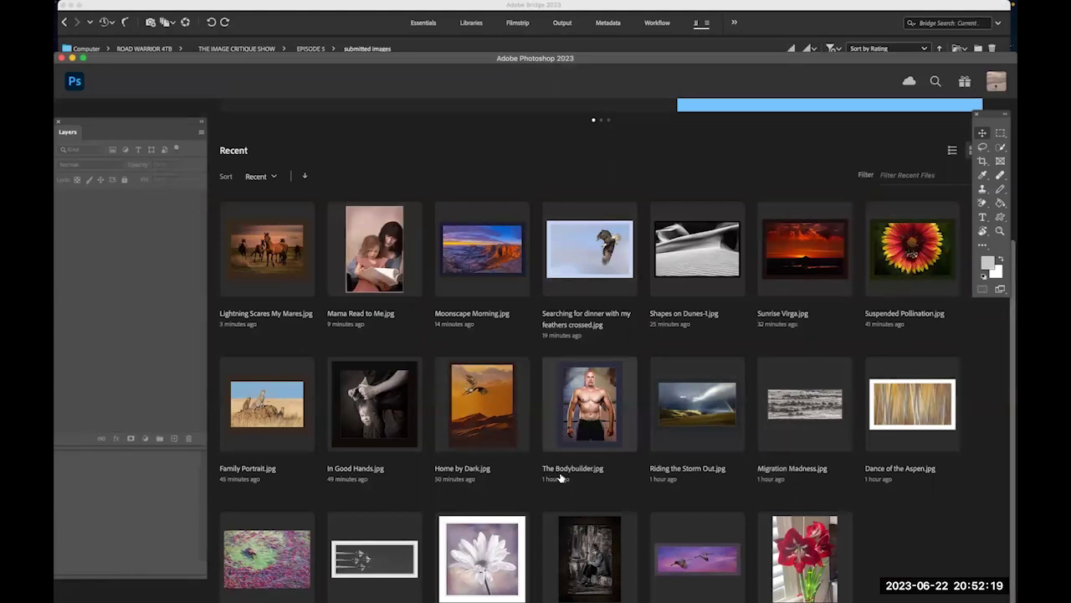
left_click(682, 553)
left_click_drag(343, 92, 512, 163)
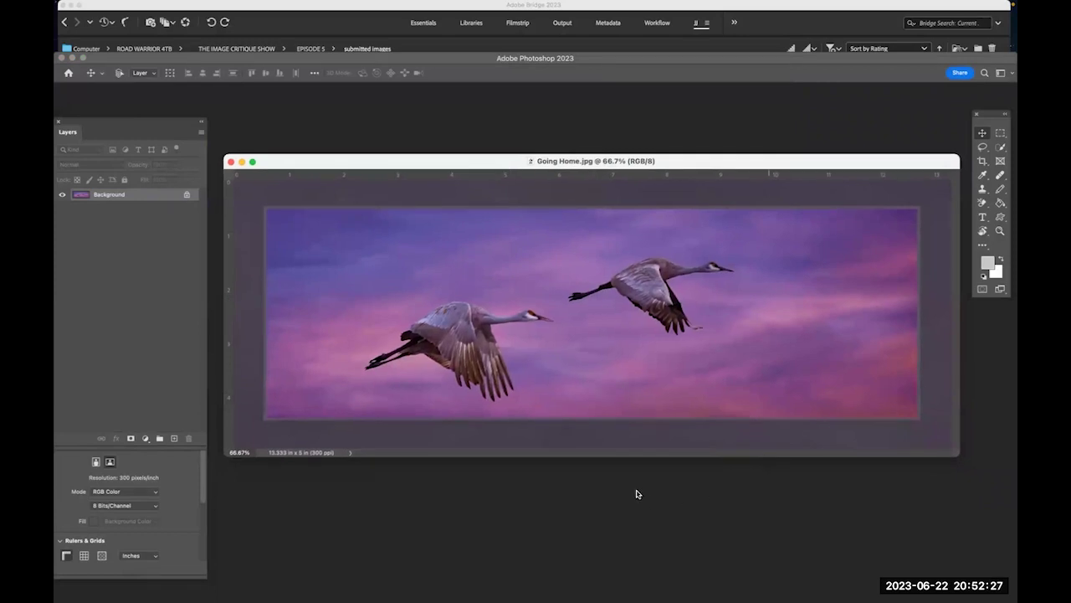
Switch to the Zoom app and return to Photoshop with Going Home.jpg in front.
mouse_move(573, 596)
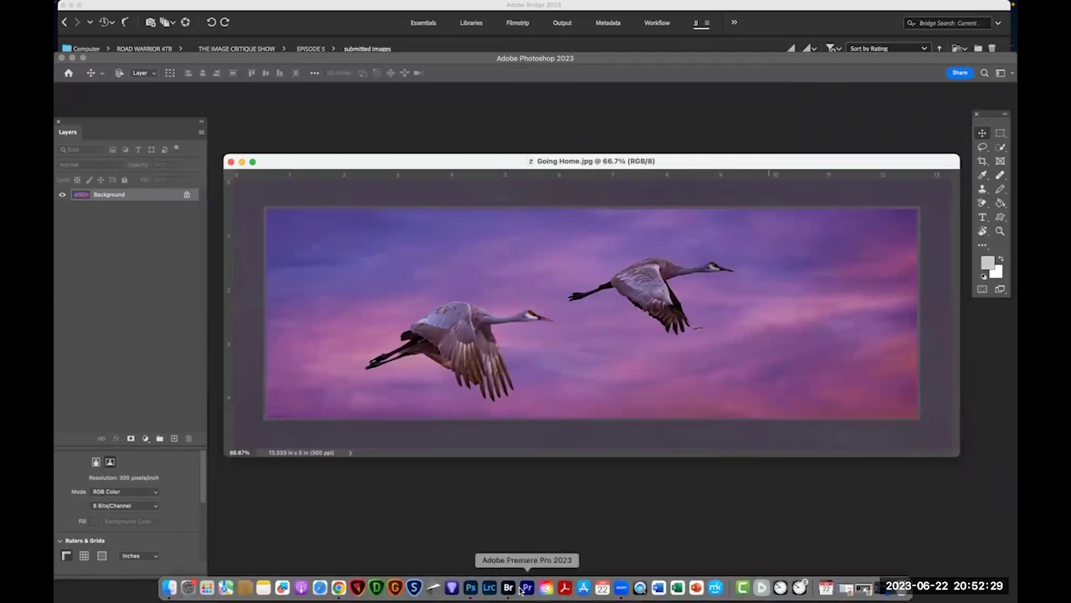
left_click(619, 589)
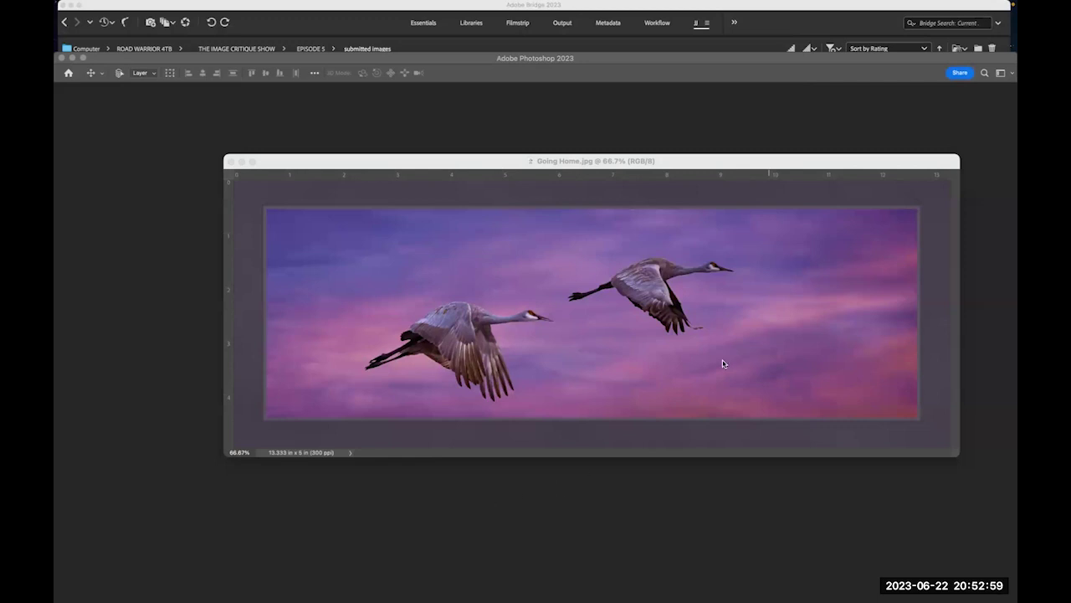
scroll(855, 325, "up", 1)
scroll(856, 325, "up", 1)
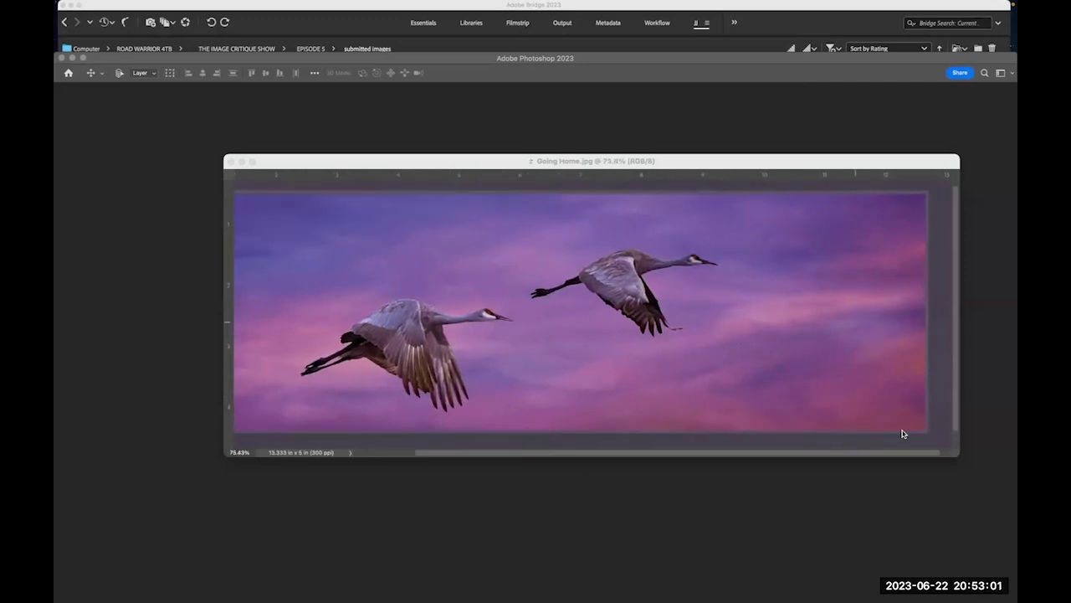
key("Tab")
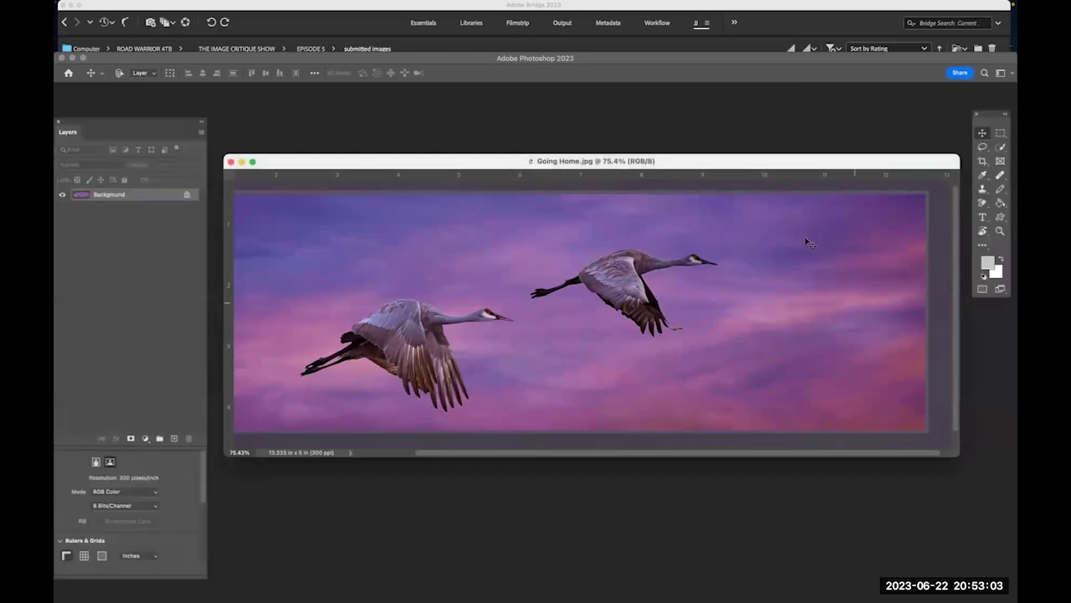
Inspect the leading crane and the photo's lower-right corner, and enlarge the Going Home.jpg window to show the whole framed image.
scroll(740, 251, "up", 10)
scroll(739, 251, "down", 3)
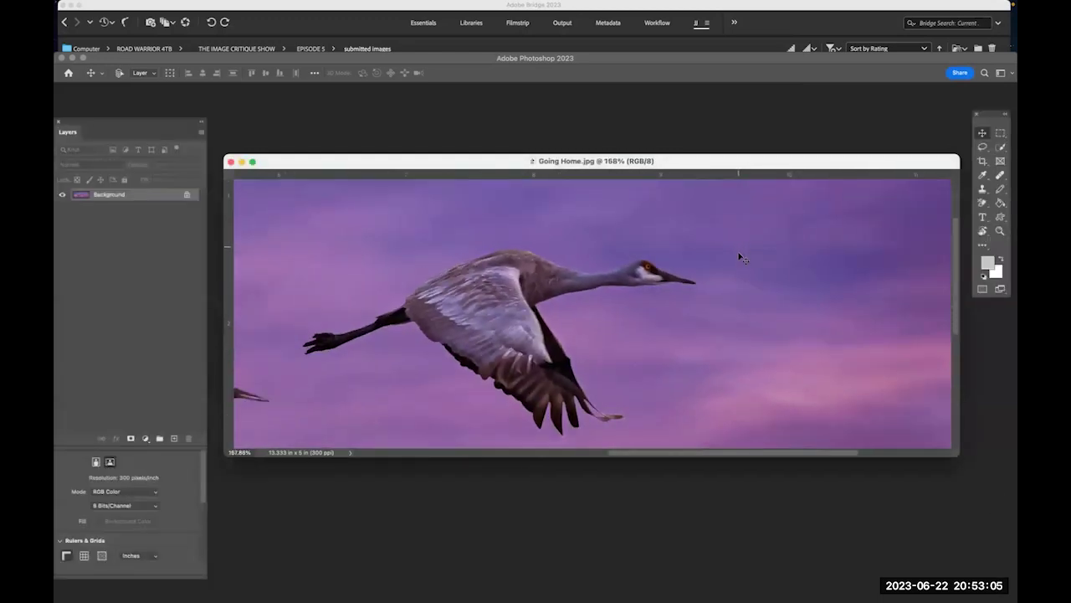
scroll(772, 328, "down", 2)
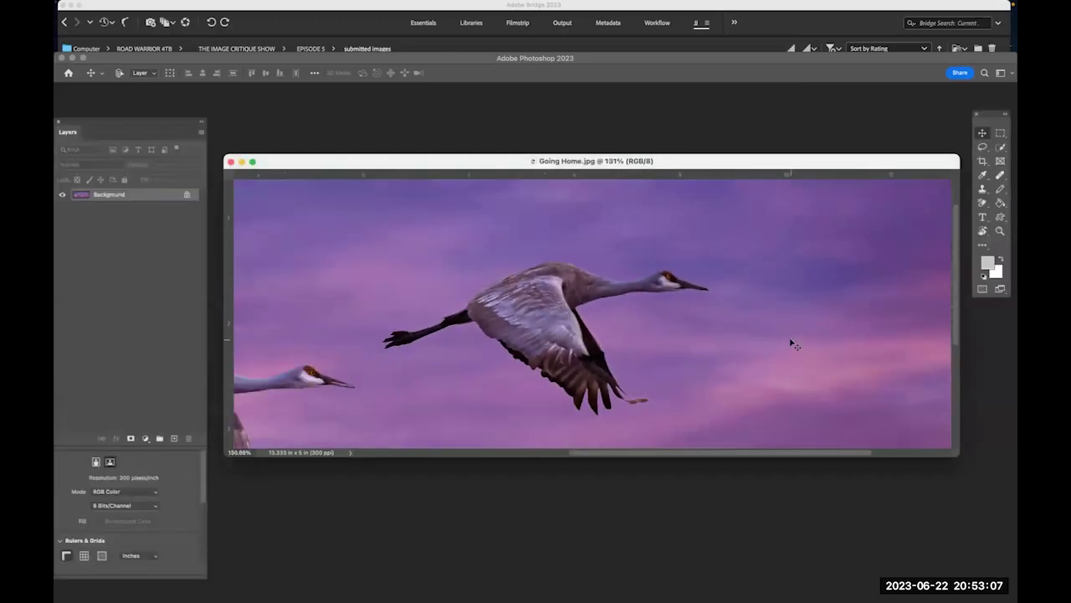
left_click_drag(787, 335, 438, 184)
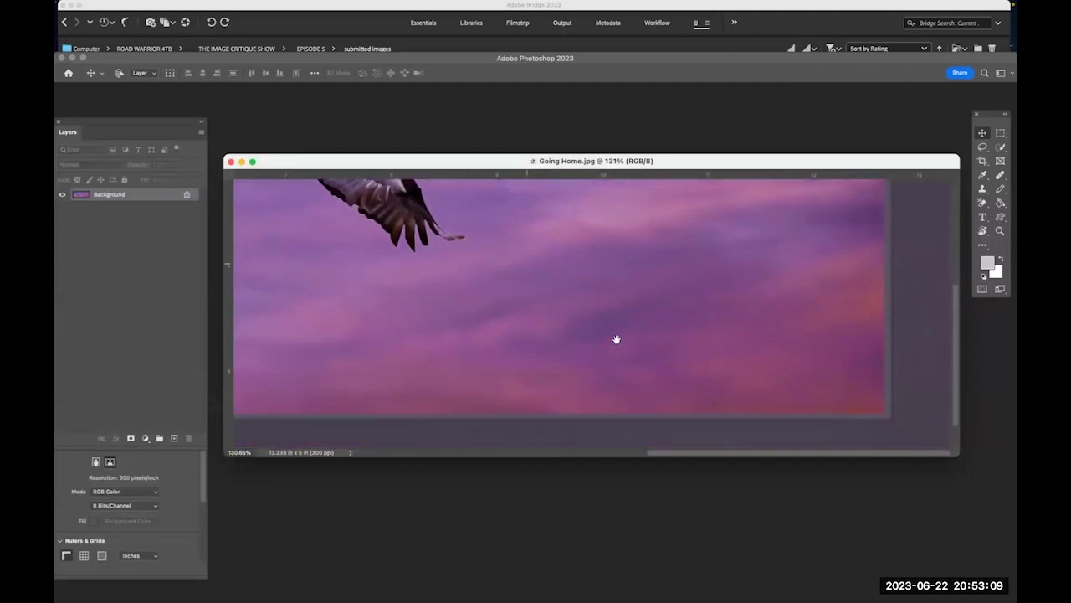
scroll(644, 293, "down", 1)
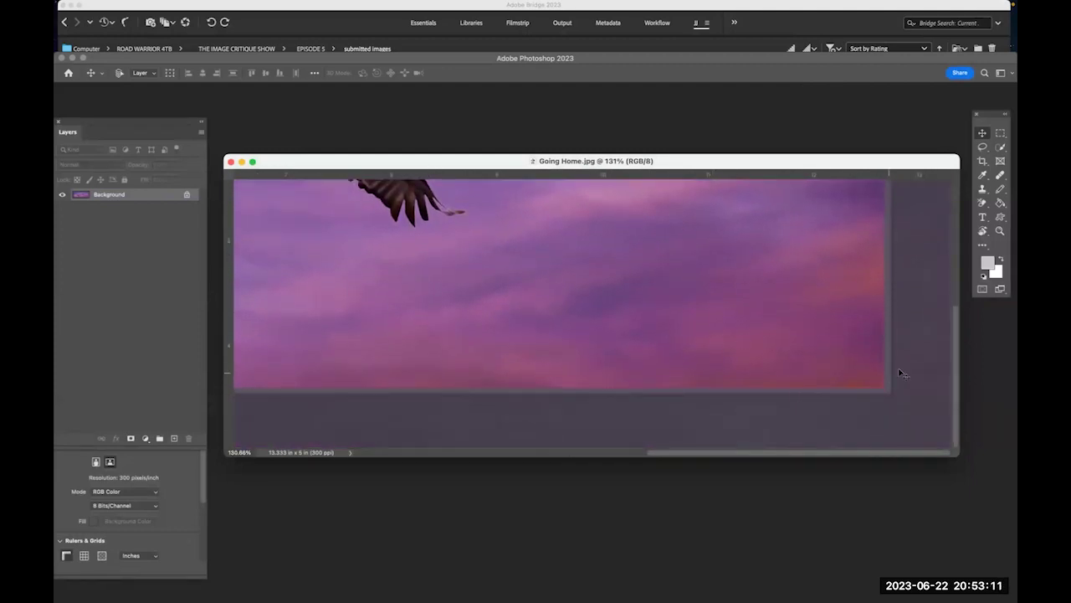
left_click_drag(958, 454, 978, 486)
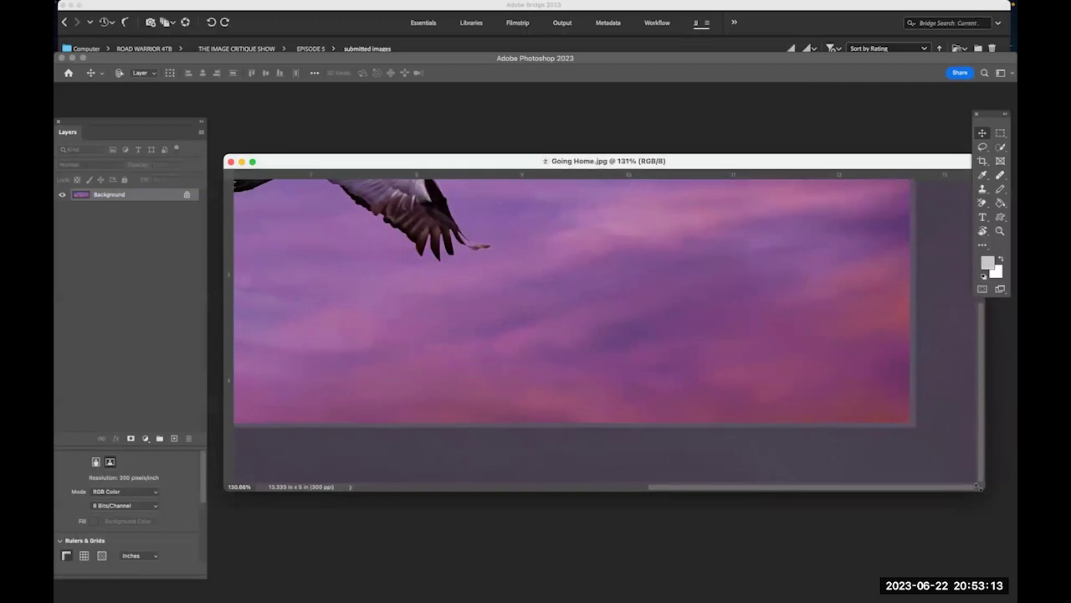
key("super+0")
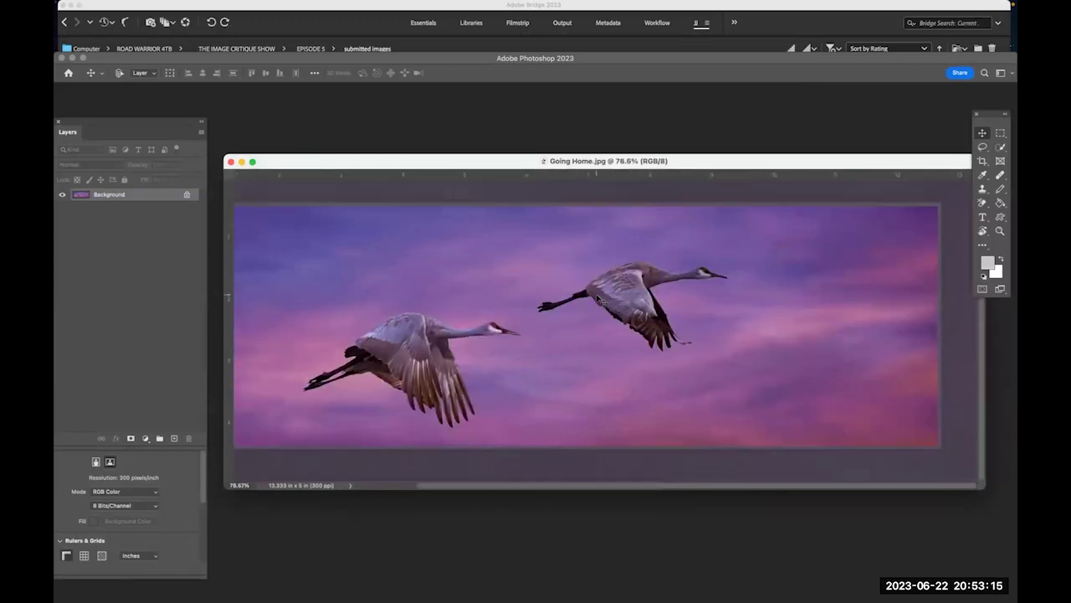
scroll(597, 300, "down", 2)
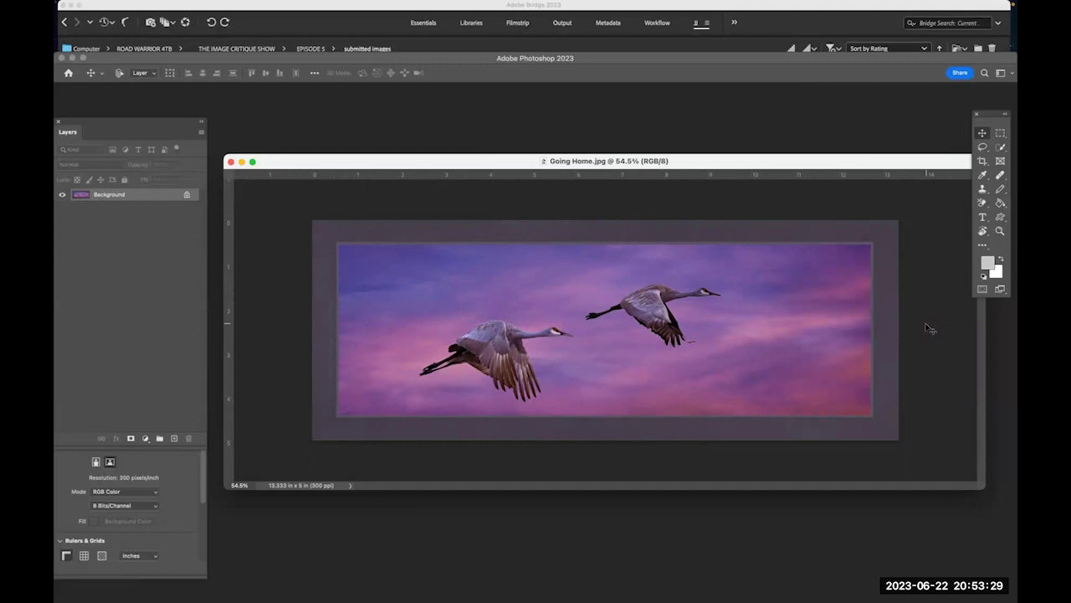
Examine the trailing crane's head and wing feathers up close, and compare them with the full panoramic composition.
scroll(927, 313, "up", 5)
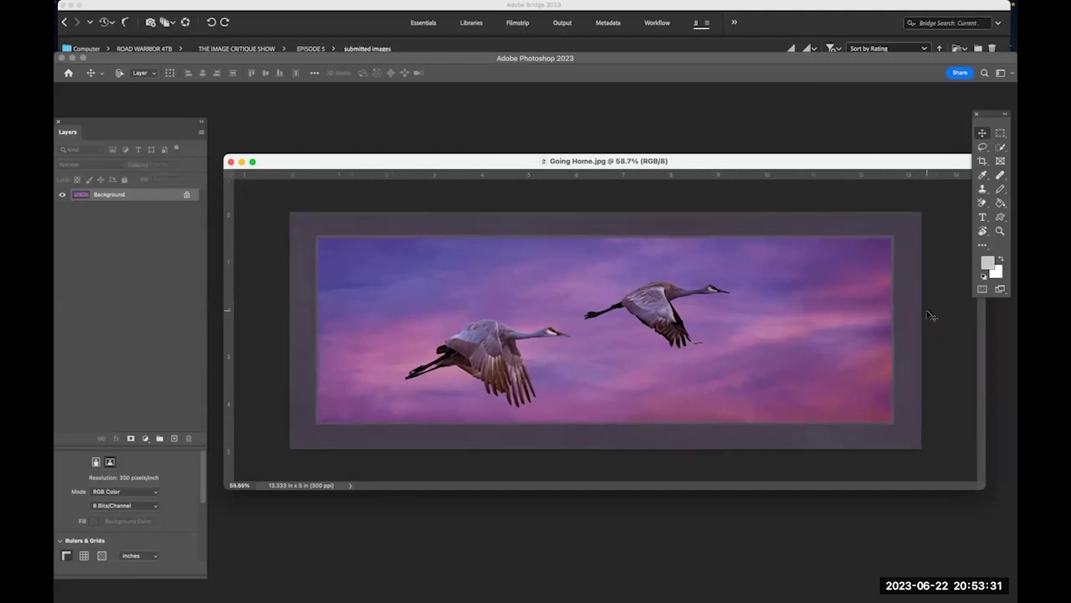
scroll(924, 312, "up", 1)
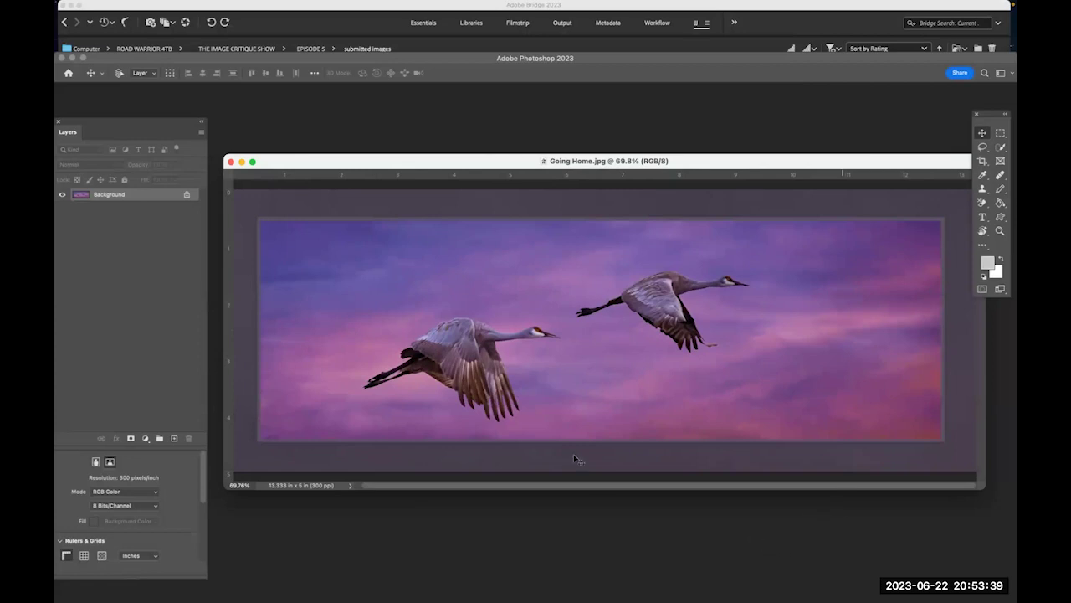
scroll(473, 381, "up", 5)
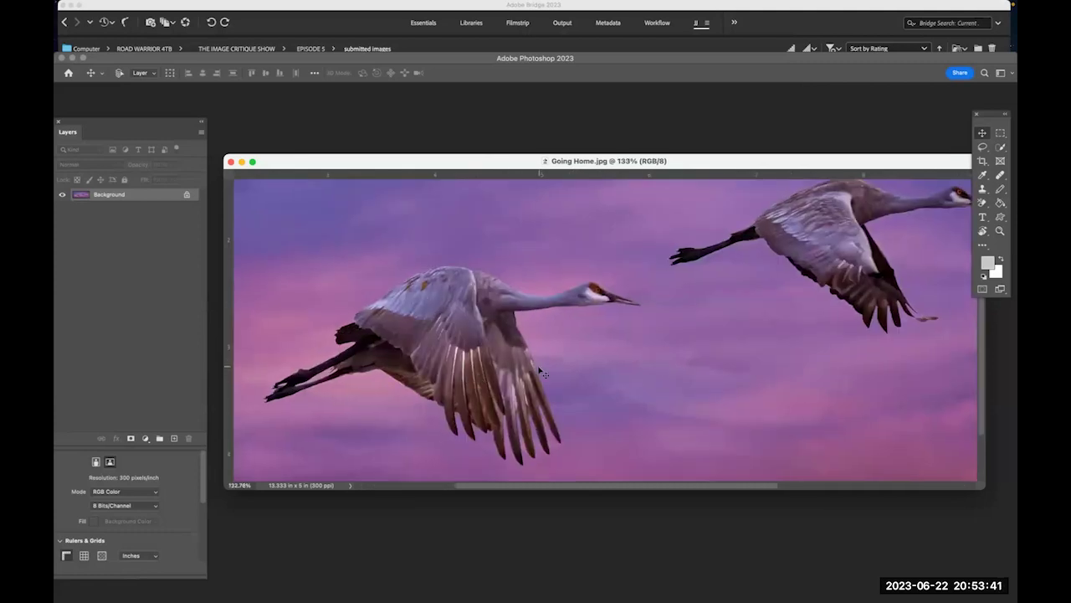
scroll(519, 374, "up", 1)
scroll(861, 360, "down", 4)
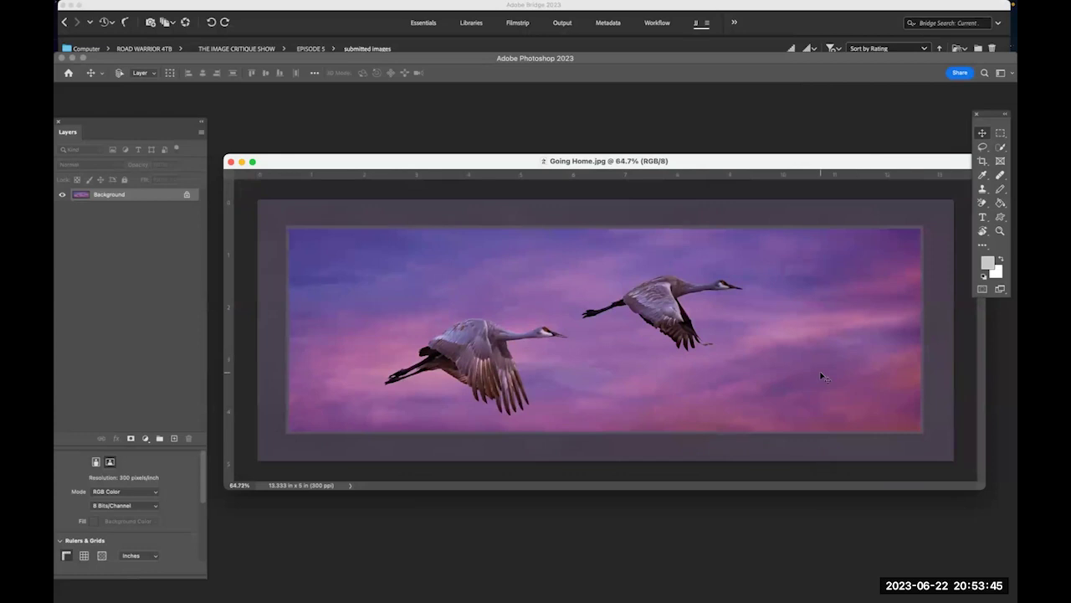
Close Going Home.jpg, open Stark White.jpg from the recent files, and place its window clear of the Layers panel and higher up.
left_click(231, 163)
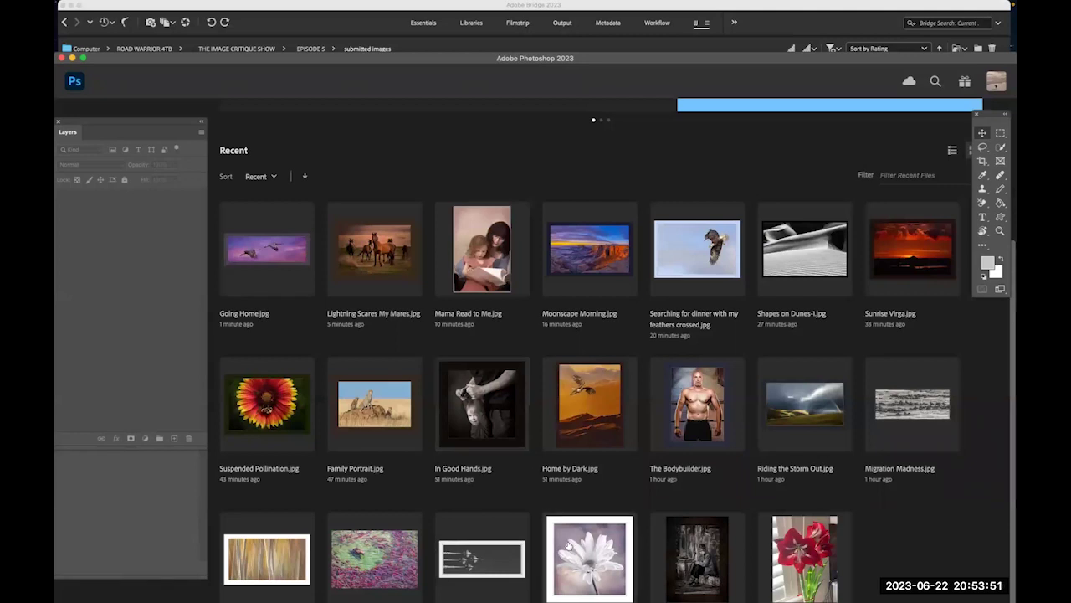
left_click(589, 552)
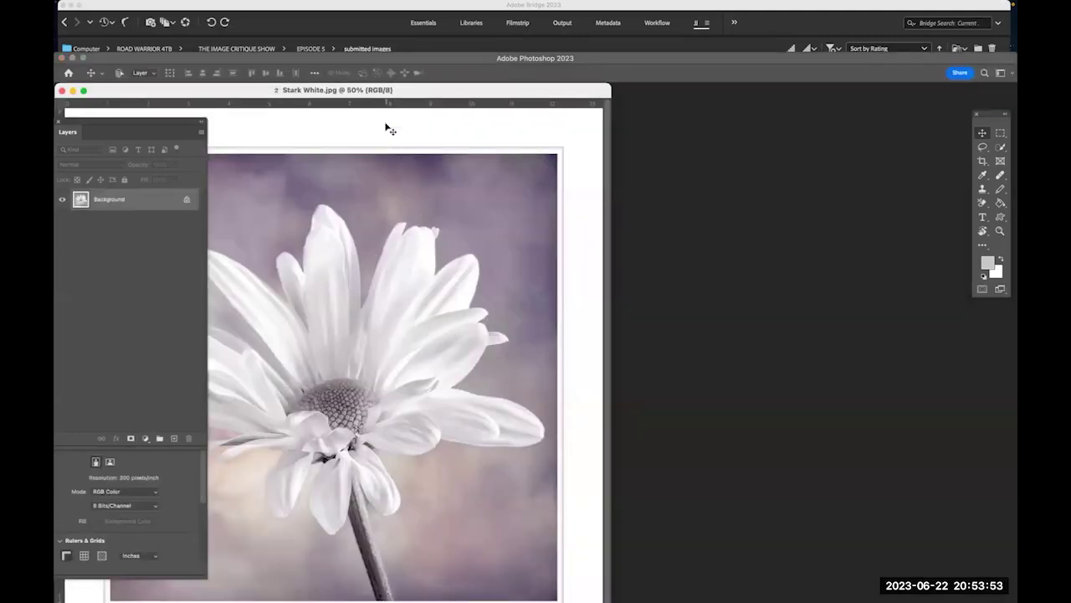
left_click_drag(472, 96, 681, 89)
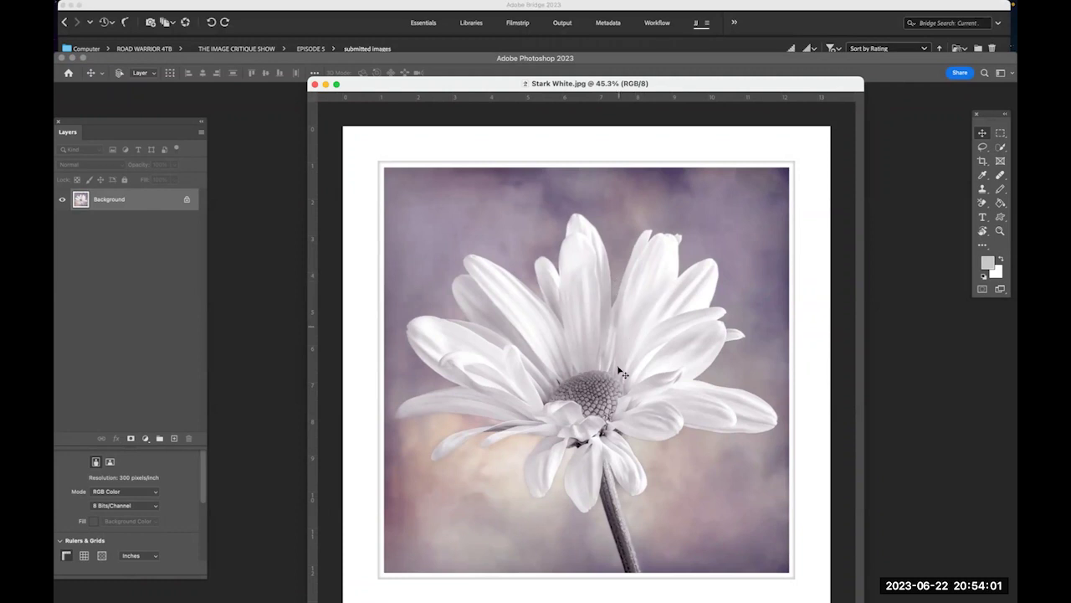
scroll(631, 377, "down", 1)
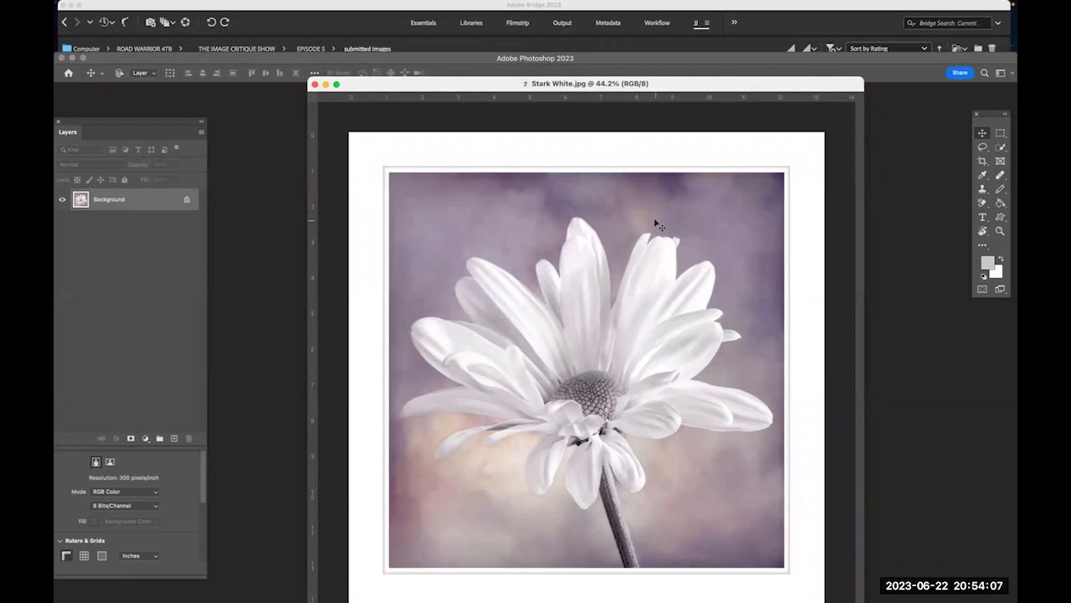
left_click_drag(681, 85, 681, 71)
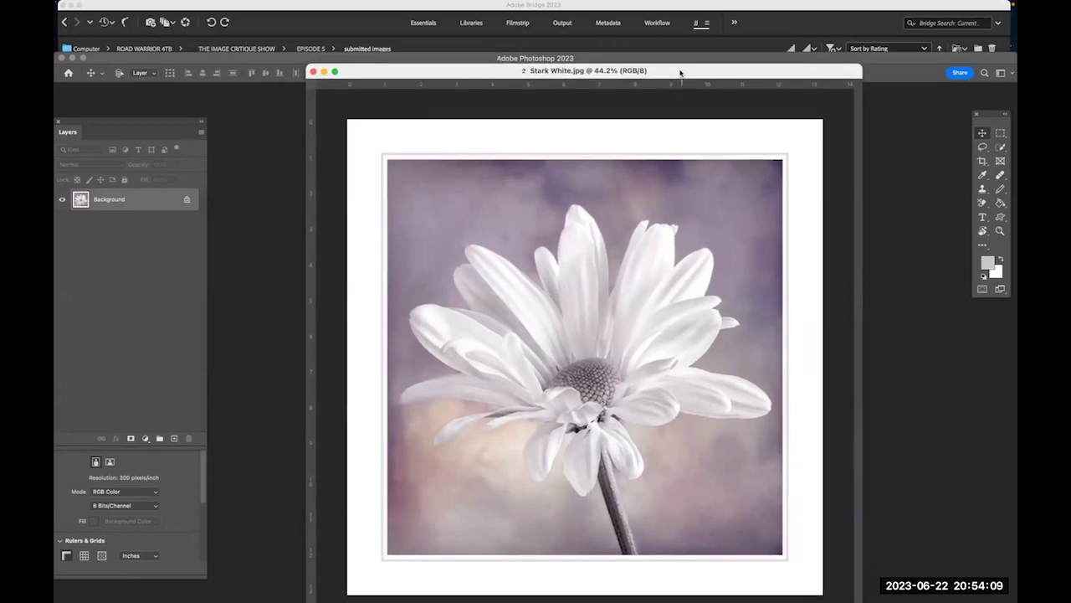
Examine the upper-left corner, border and petals of Stark White.jpg up close, and compare them with the full framed composition.
scroll(739, 347, "up", 1)
scroll(739, 347, "up", 1)
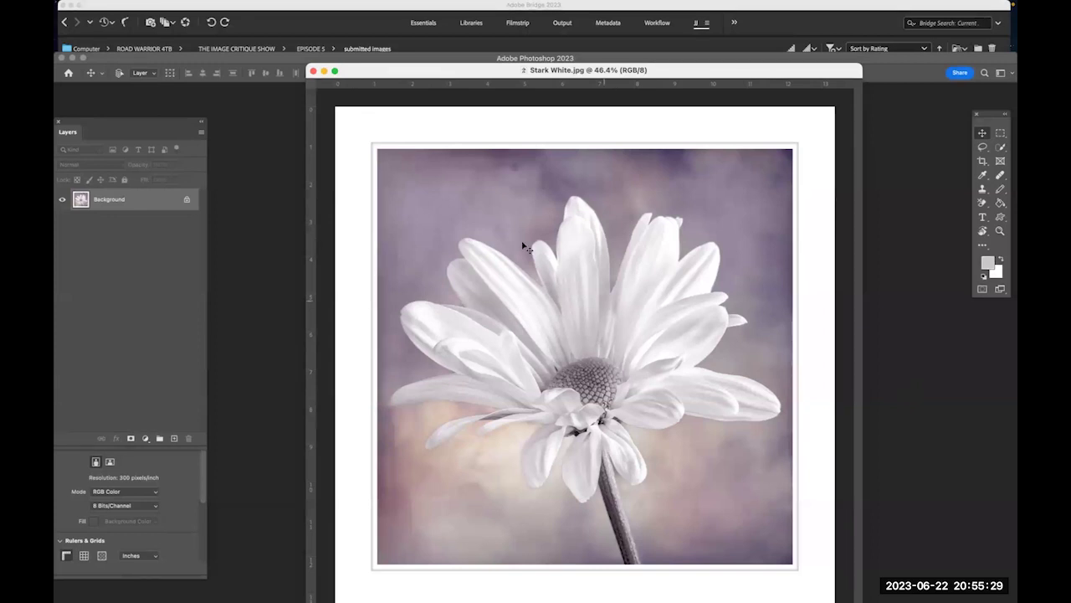
scroll(378, 155, "up", 1)
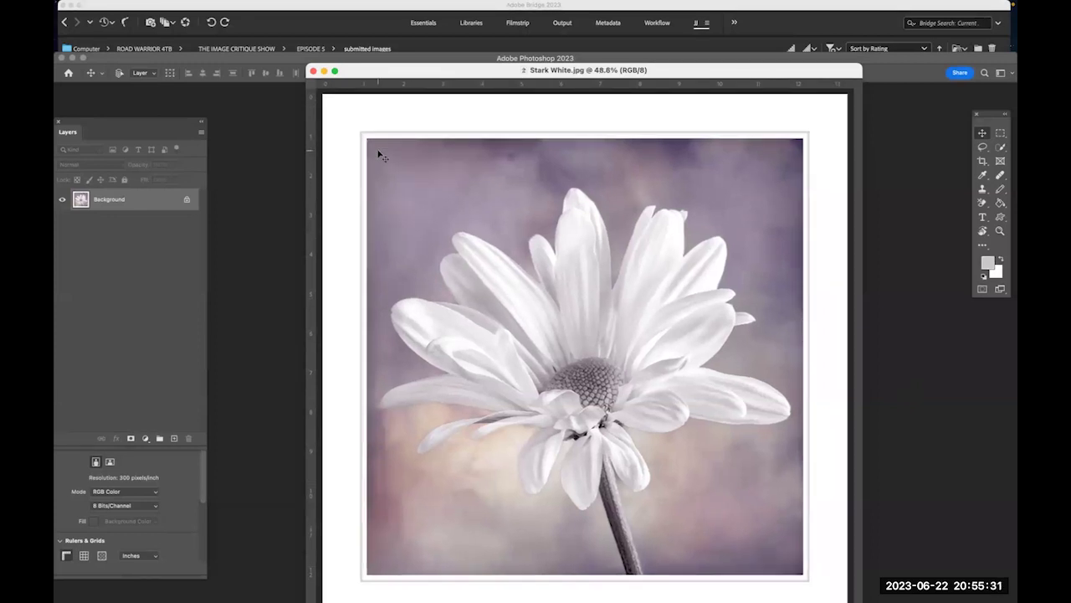
scroll(378, 155, "up", 4)
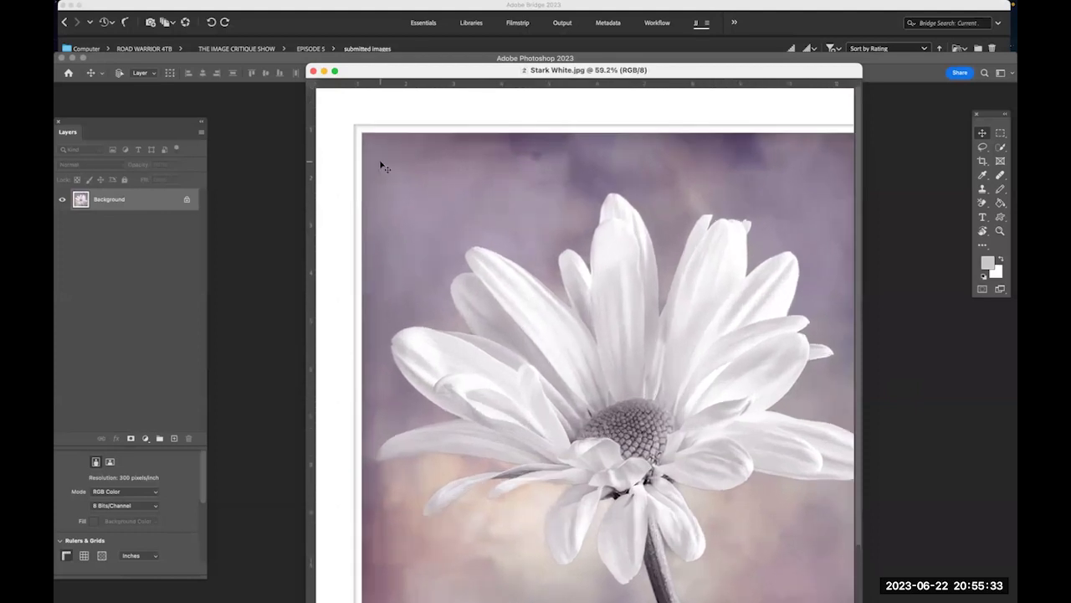
scroll(381, 165, "up", 5)
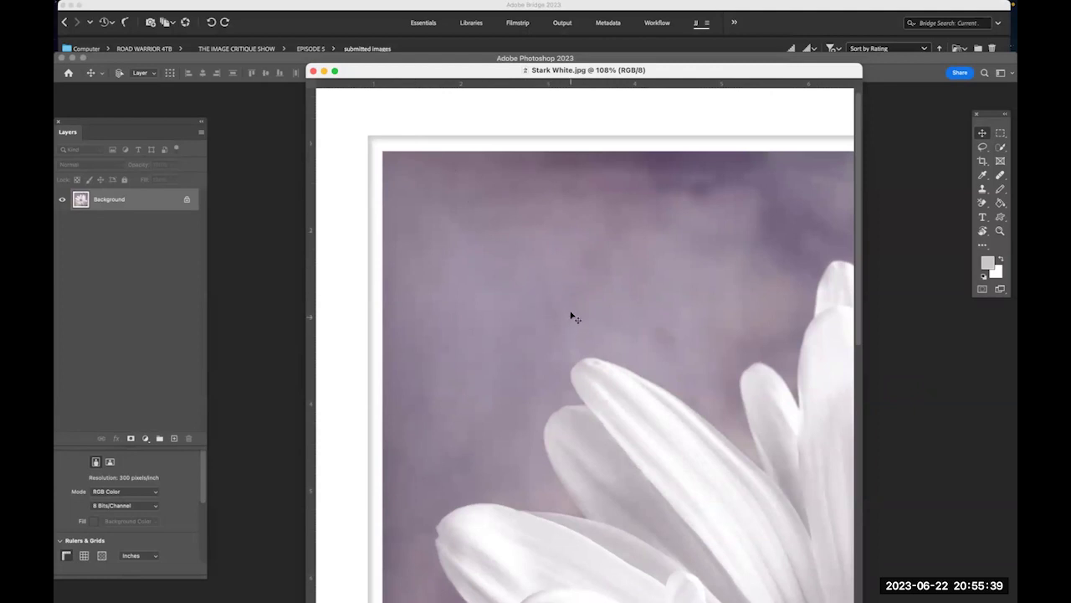
scroll(572, 314, "down", 5)
scroll(571, 313, "up", 4)
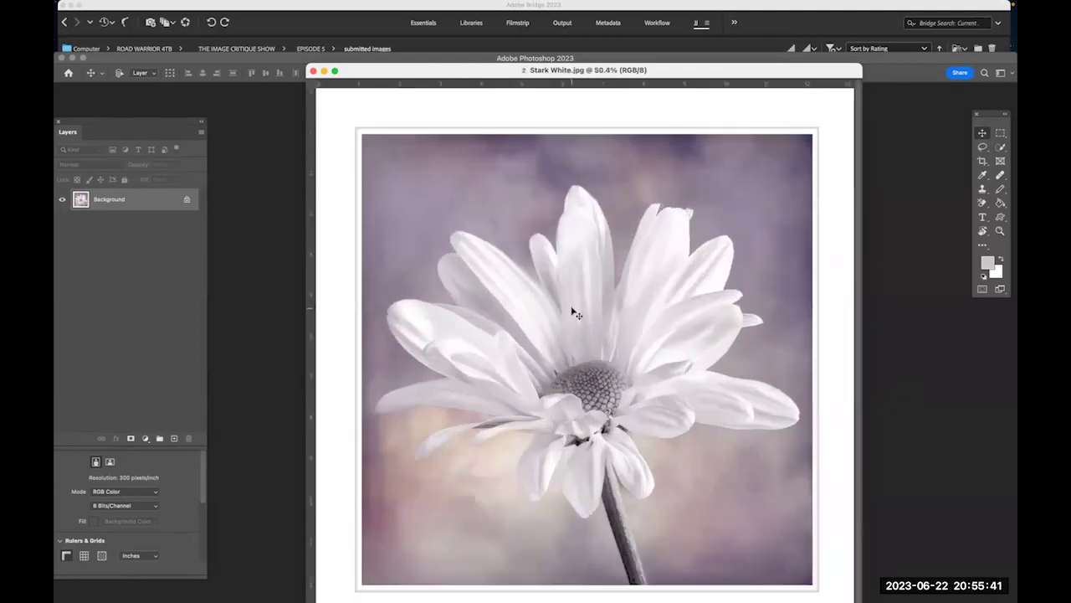
scroll(574, 311, "down", 2)
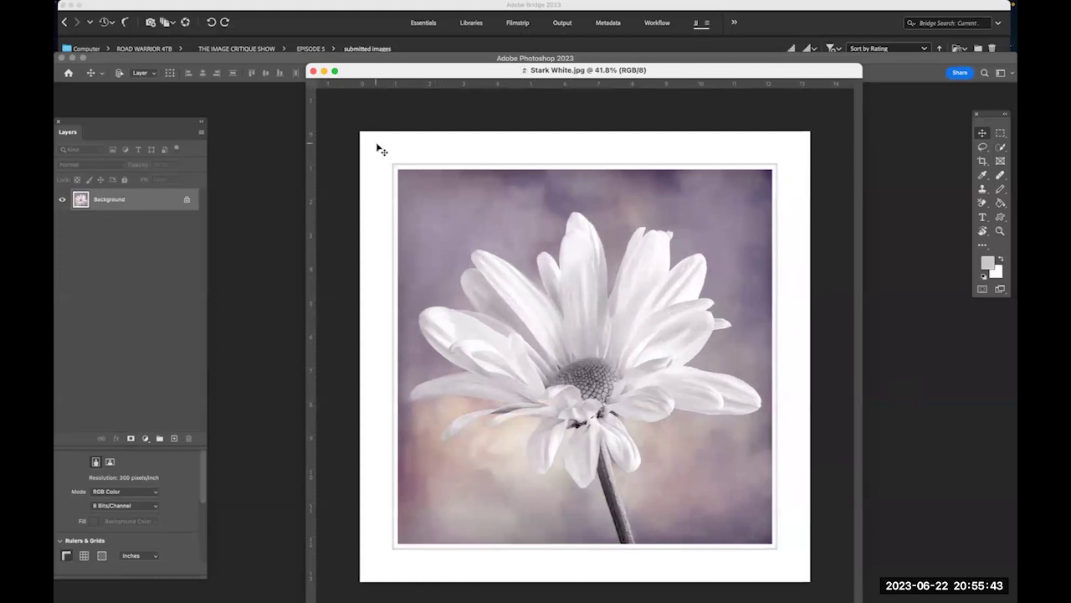
Close Stark White.jpg, open Gods Brilliance.jpg from the recent files, and place its window clear of the Layers panel with the whole photo in view.
left_click(313, 73)
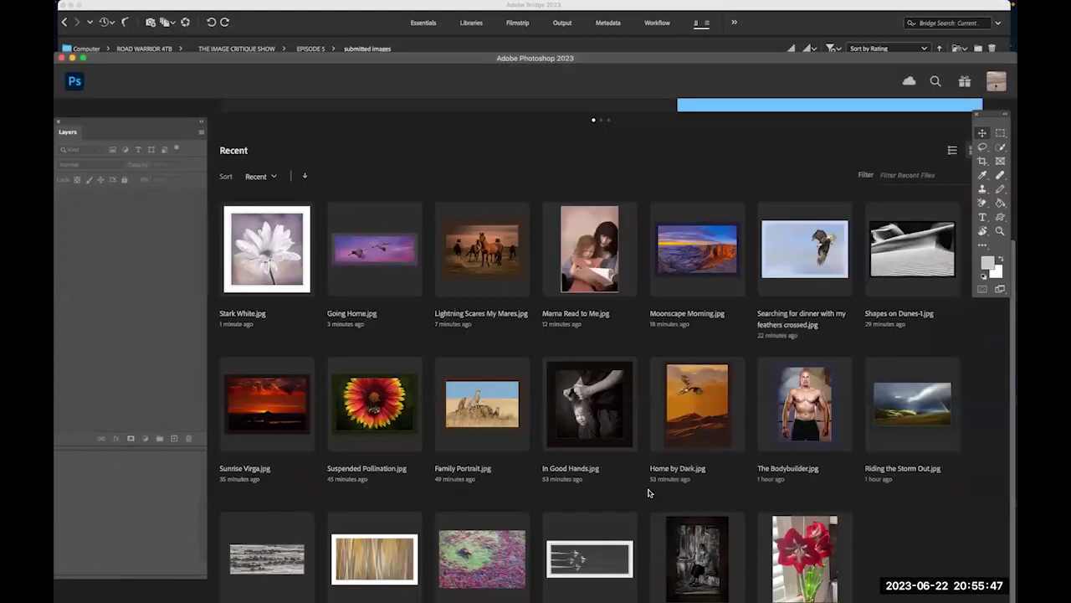
left_click(805, 539)
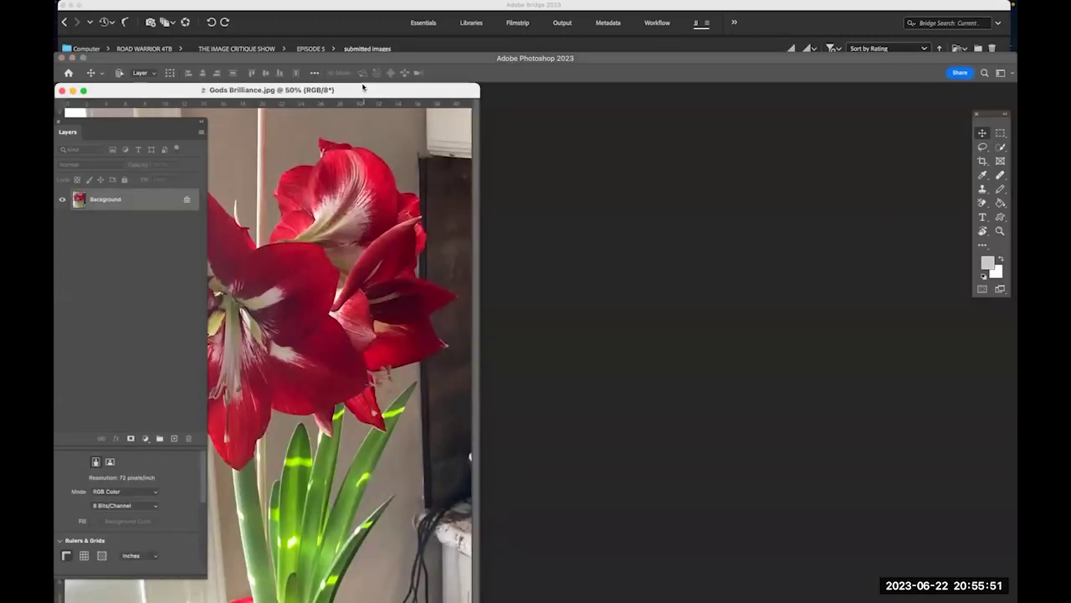
left_click_drag(371, 88, 673, 73)
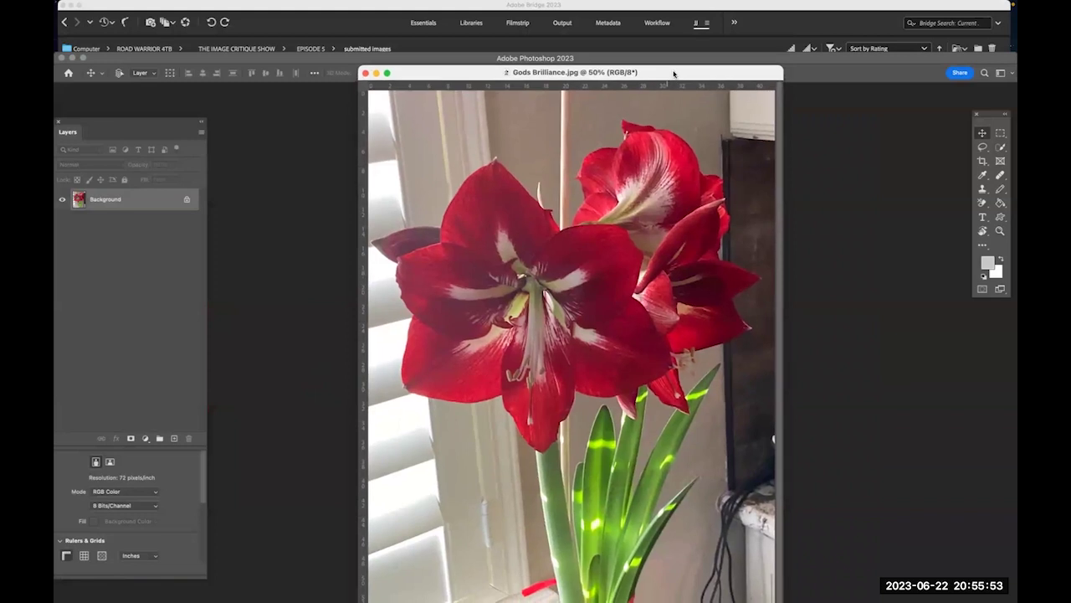
key("super+0")
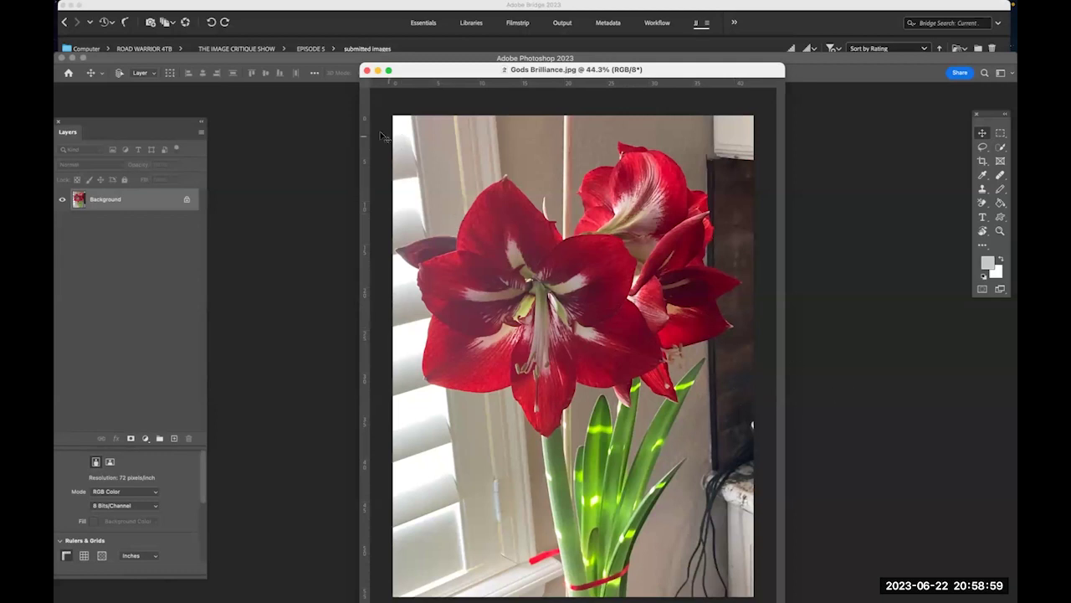
Close Gods Brilliance.jpg, open Man of the Street.jpg from the recent files with its guides hidden, and place its window clear of the Layers panel.
left_click(369, 71)
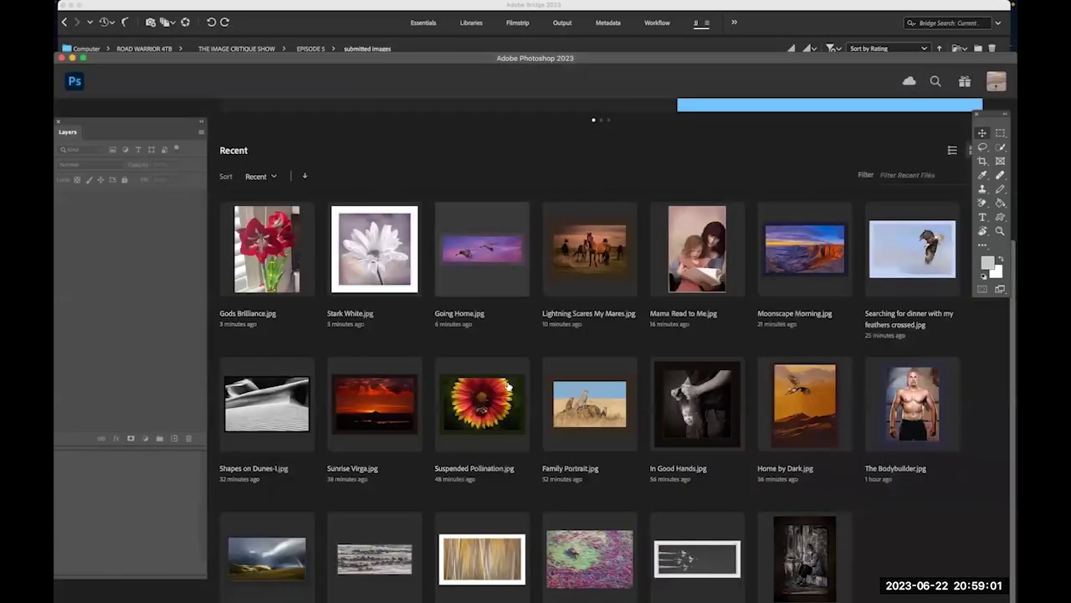
left_click(801, 548)
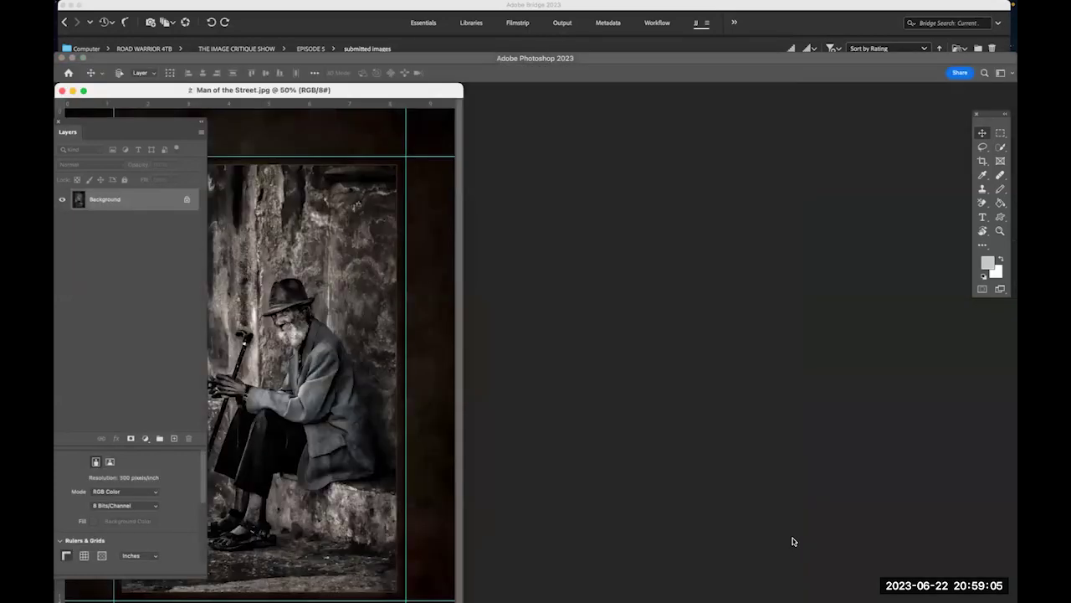
key("super+semicolon")
left_click_drag(355, 90, 672, 64)
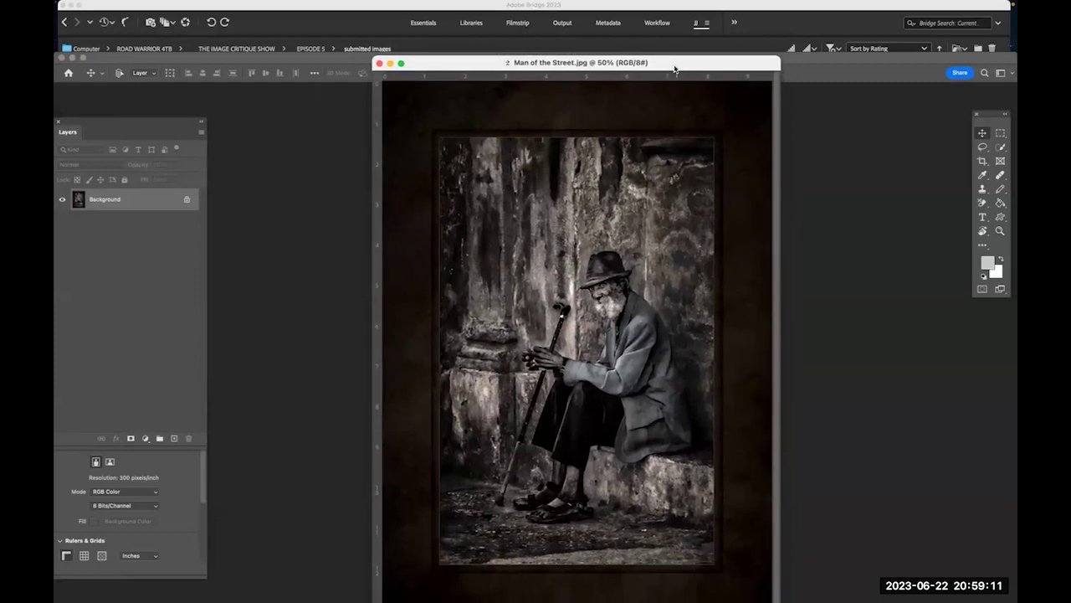
Examine the seated man's face, hands and jacket up close, and compare them with the full framed image.
scroll(704, 336, "down", 2)
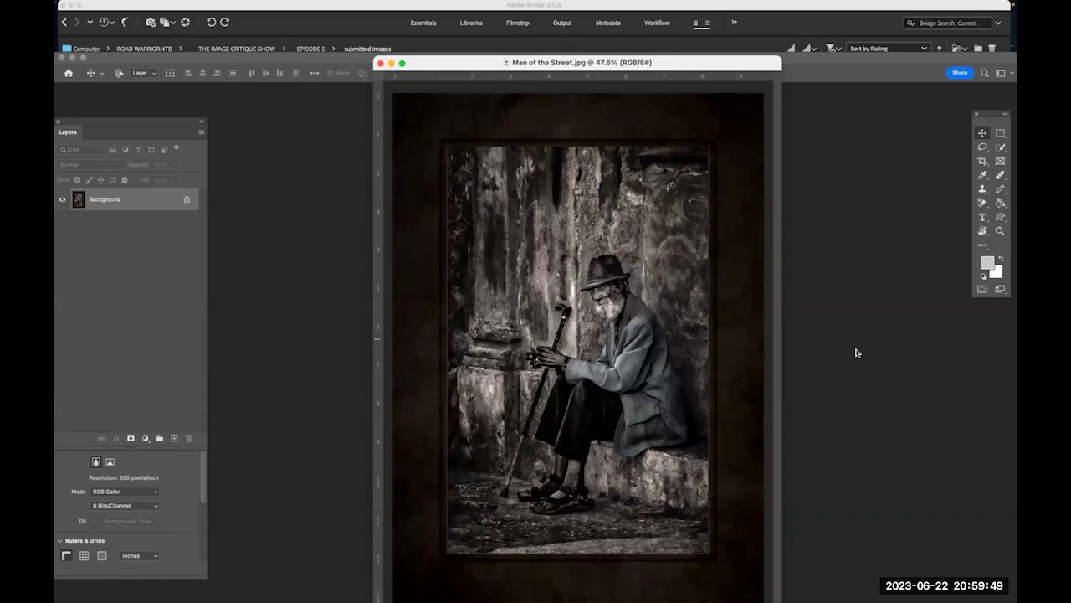
scroll(629, 335, "up", 5)
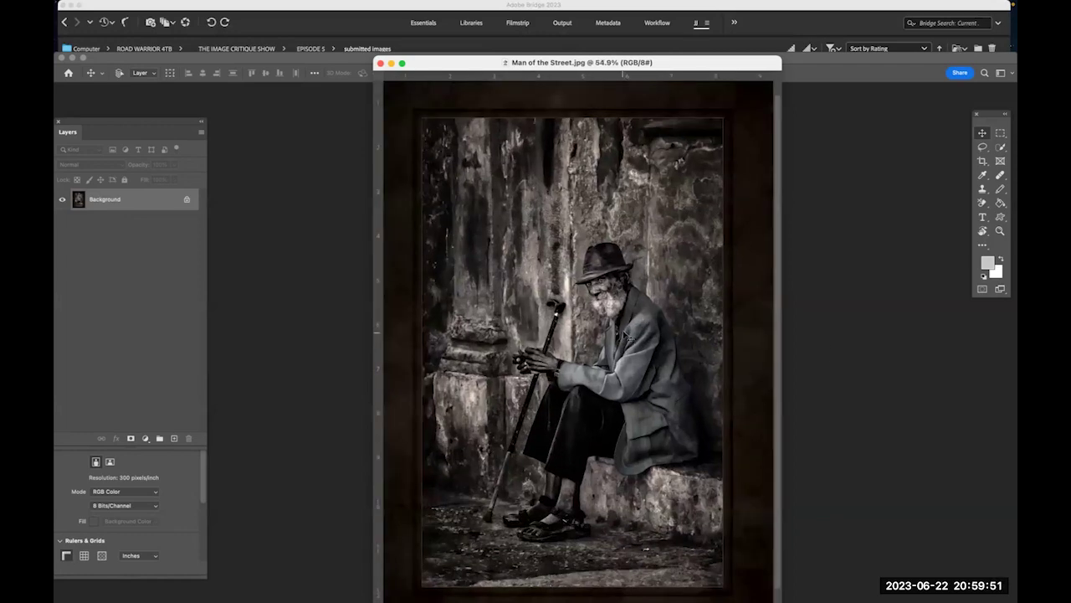
scroll(629, 335, "up", 2)
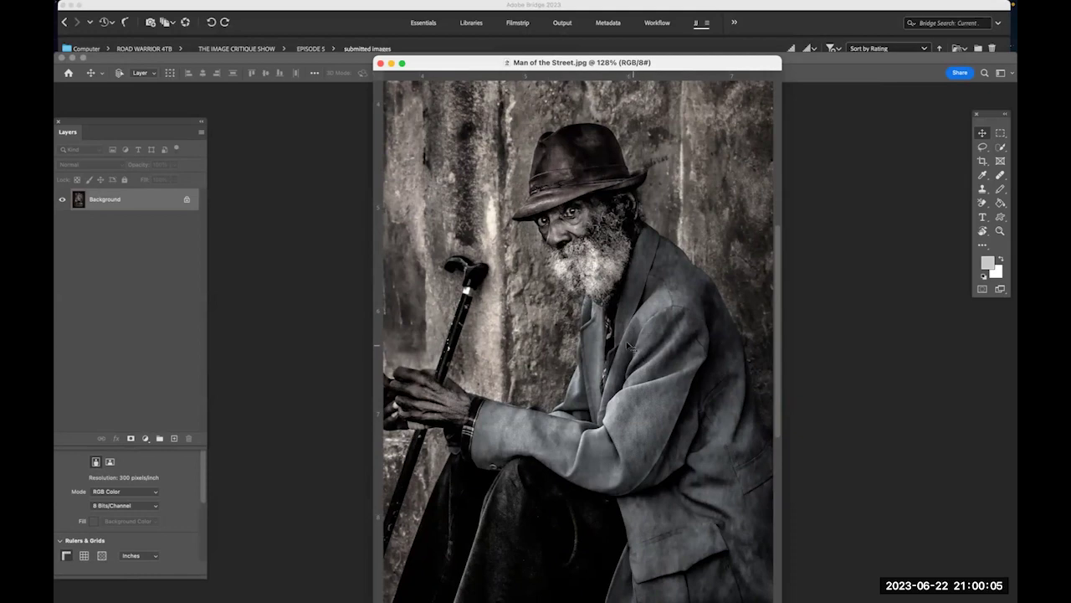
scroll(629, 330, "down", 4)
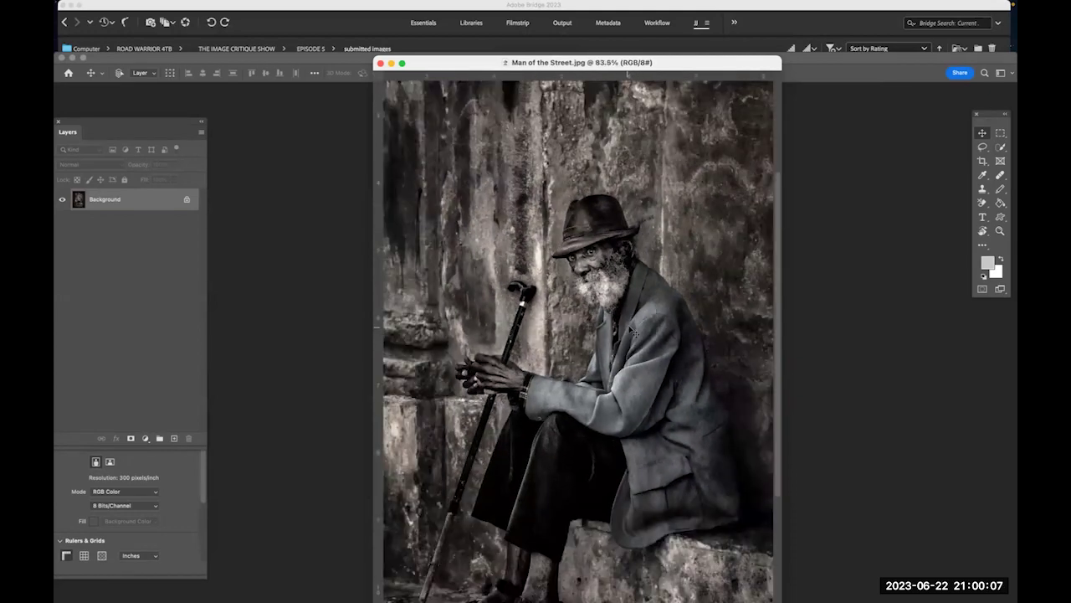
scroll(632, 330, "down", 4)
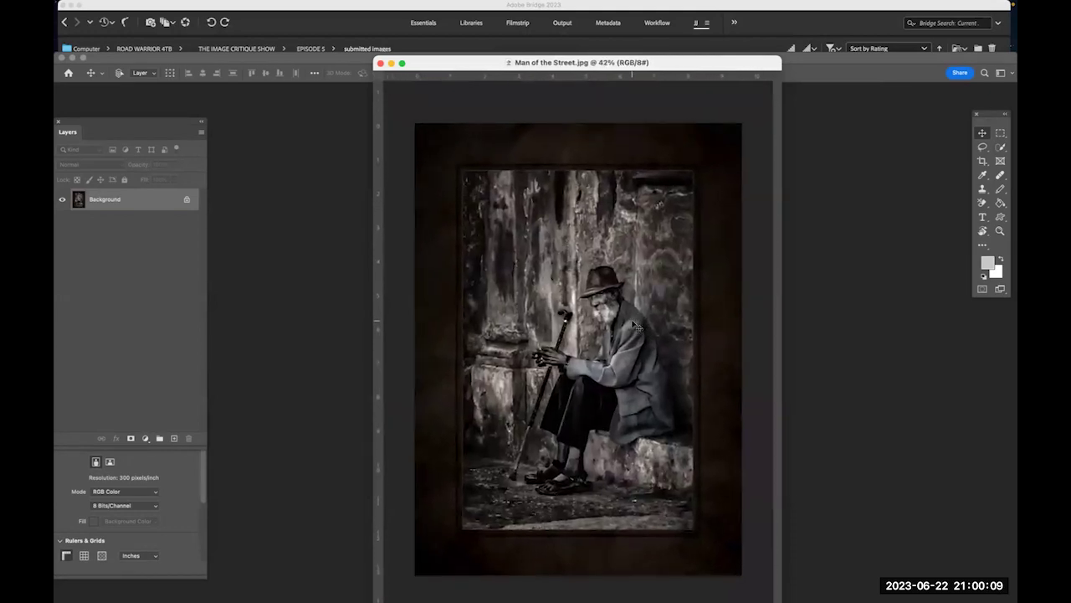
Display the Adjustments panel and add a Black & White adjustment layer with the default preset to Man of the Street.jpg.
mouse_move(595, 591)
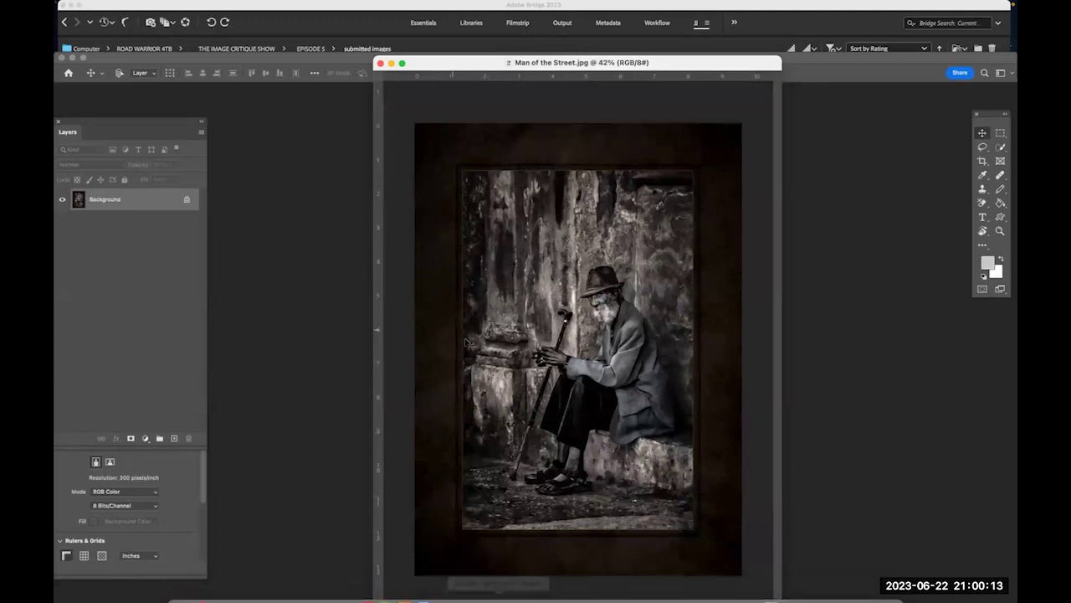
mouse_move(304, 5)
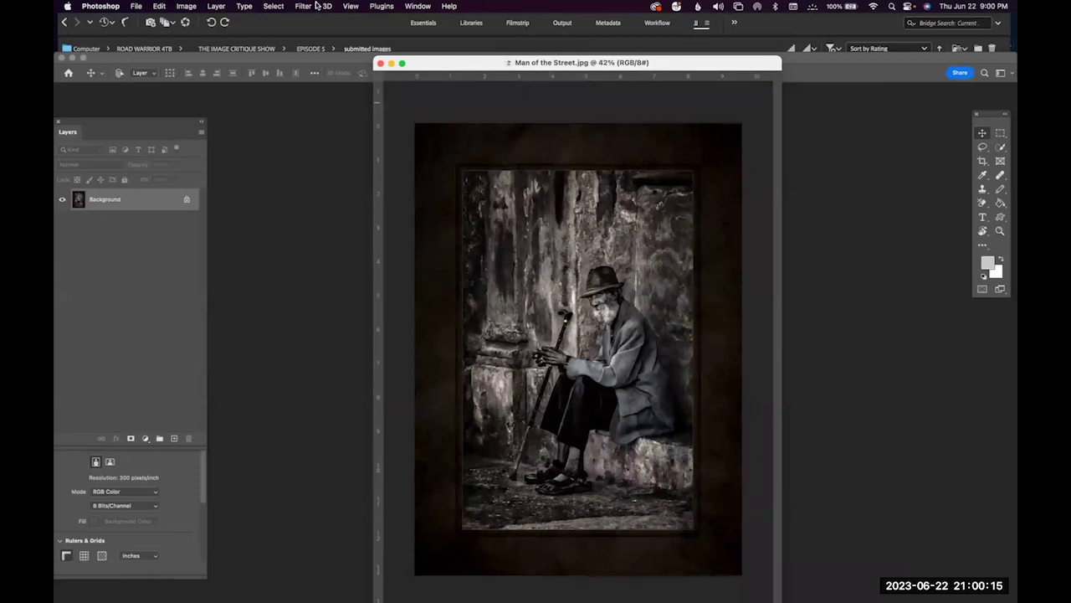
left_click(417, 5)
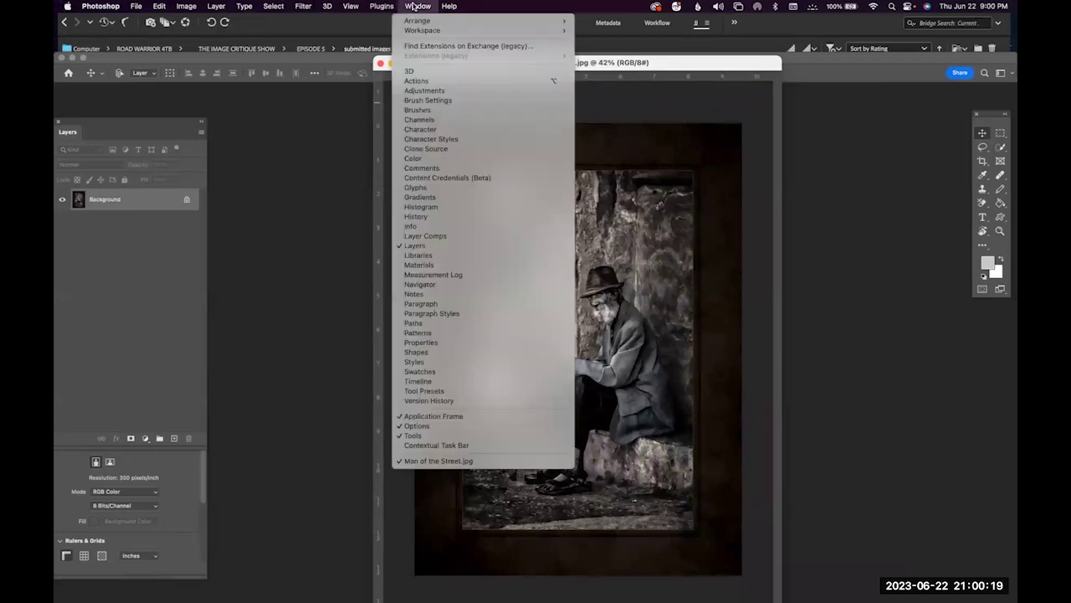
left_click(424, 91)
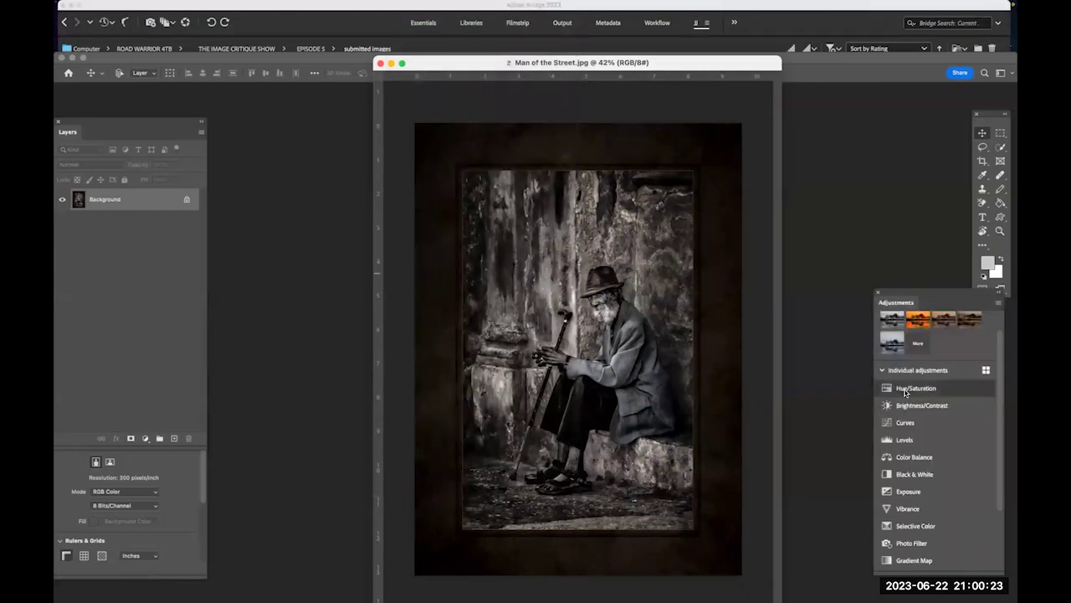
left_click(917, 475)
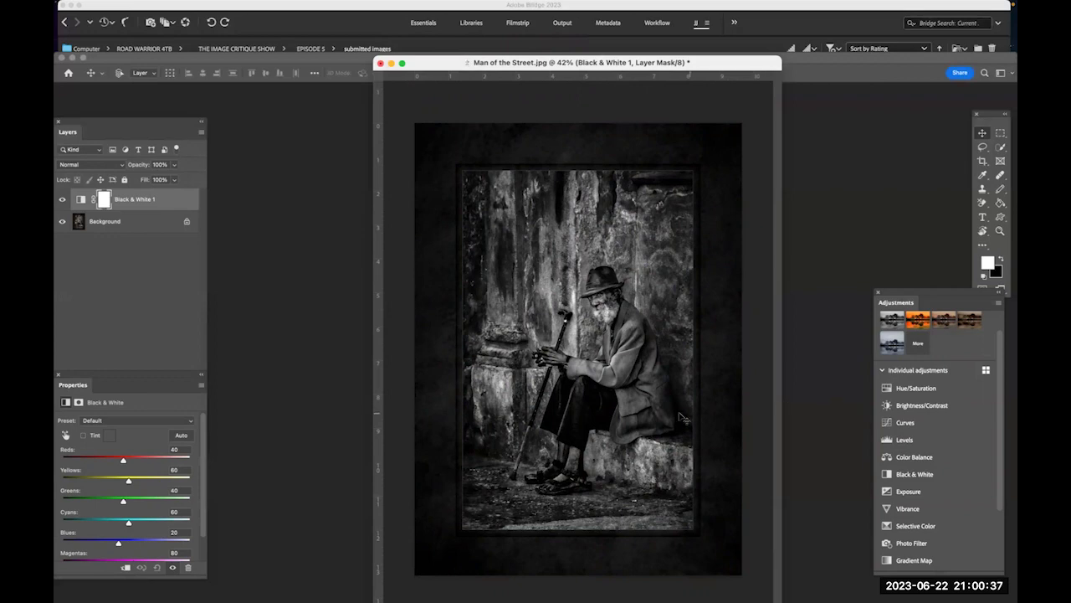
Inspect the shadow detail in the man's trousers, sandals and jacket in the black-and-white version, and review the full framed image.
scroll(582, 445, "up", 1)
scroll(582, 445, "up", 3)
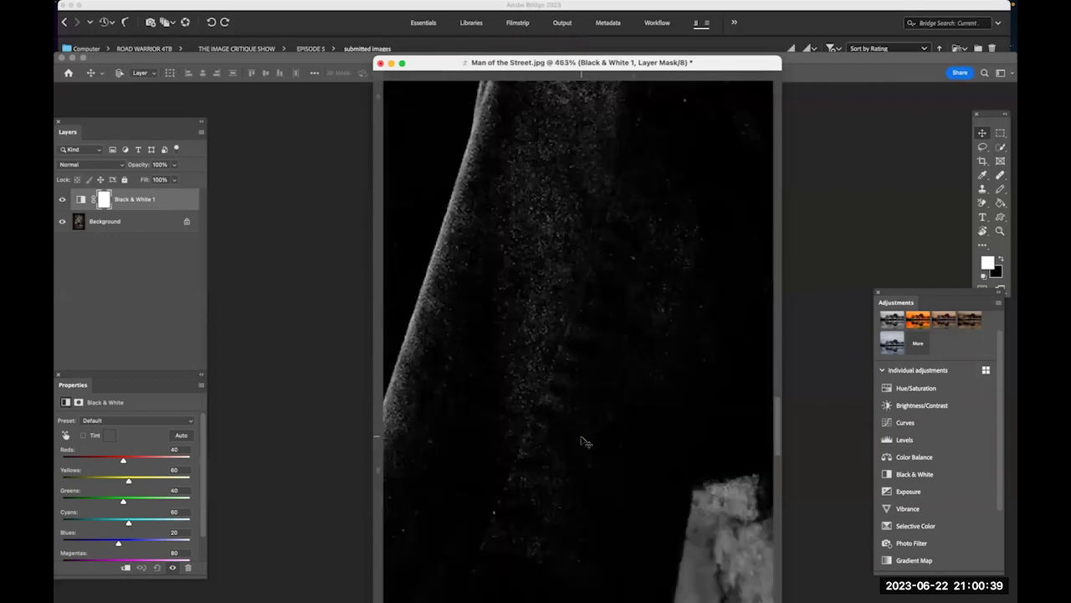
scroll(584, 442, "up", 1)
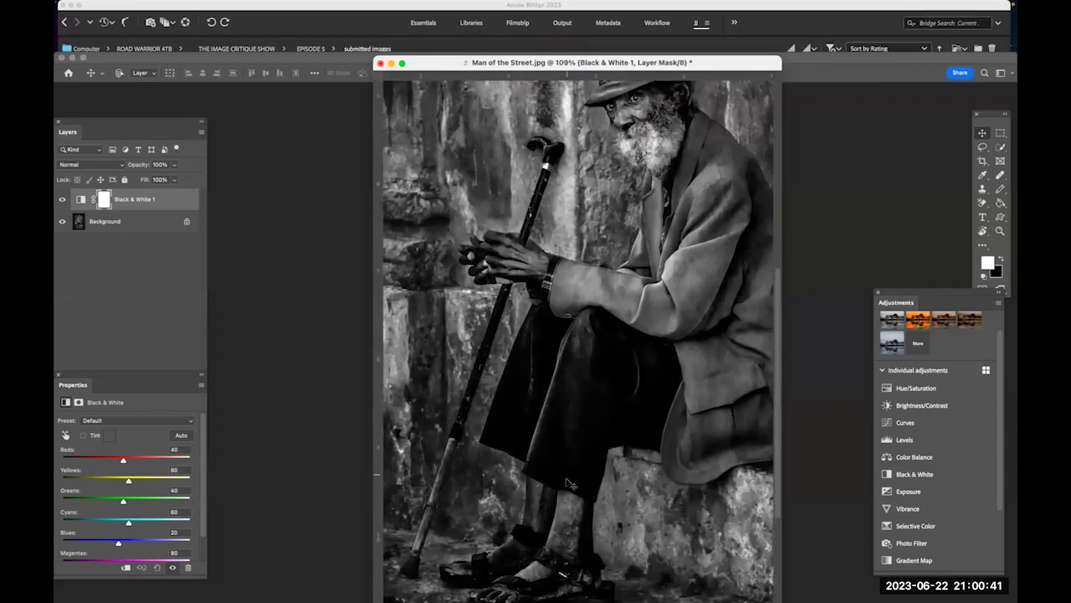
scroll(559, 452, "down", 3)
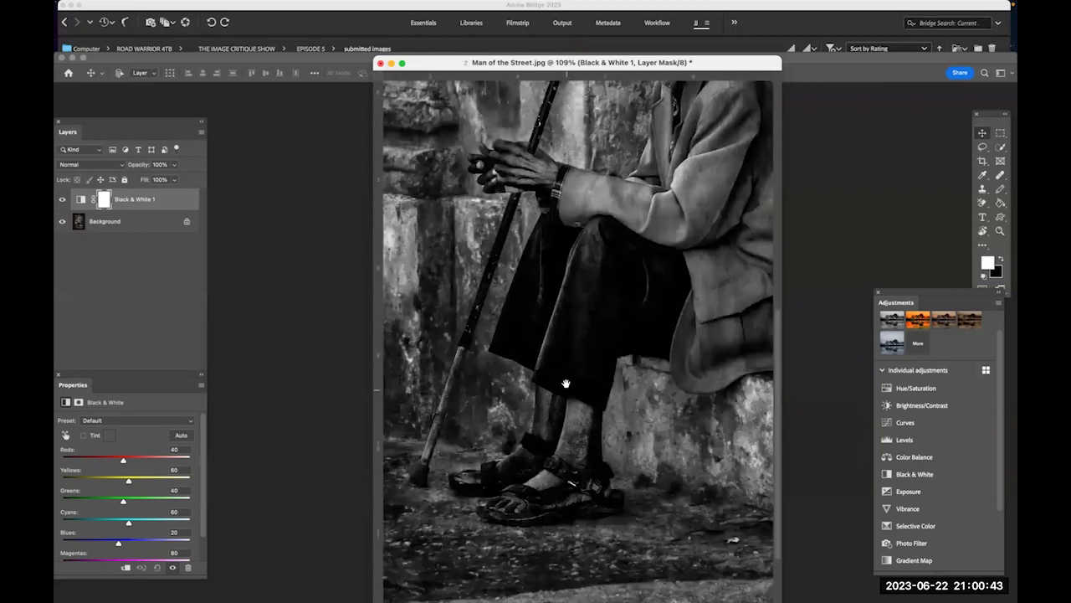
scroll(611, 347, "down", 4)
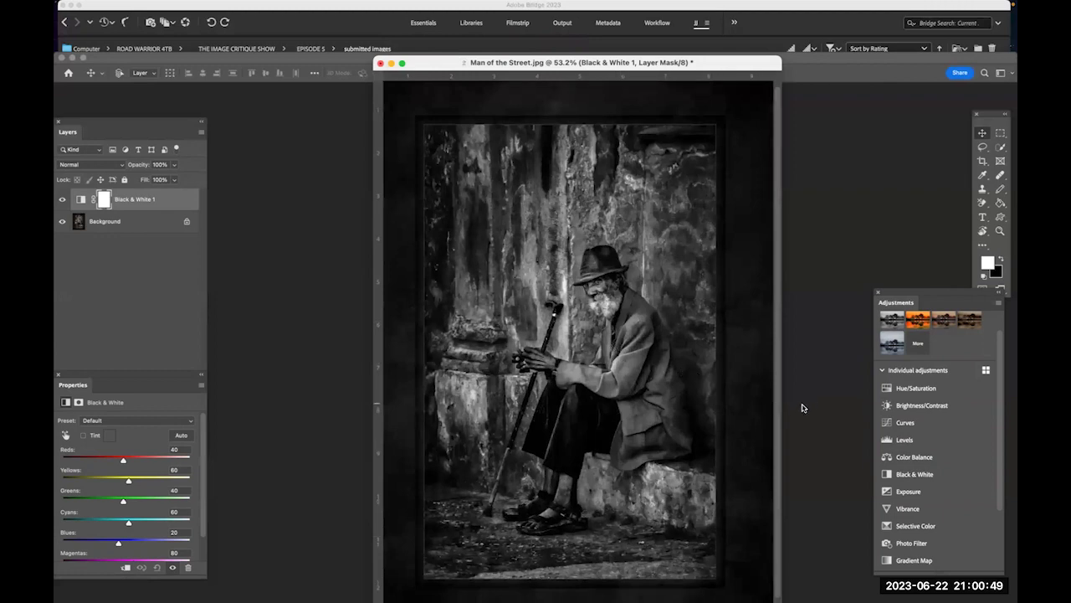
scroll(603, 422, "up", 1)
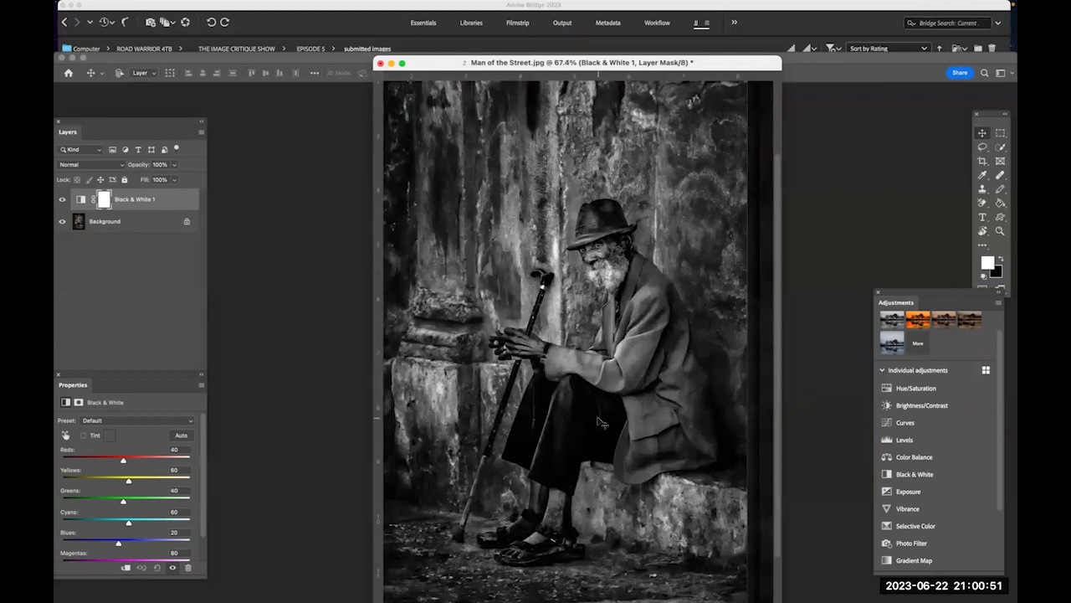
scroll(599, 421, "up", 4)
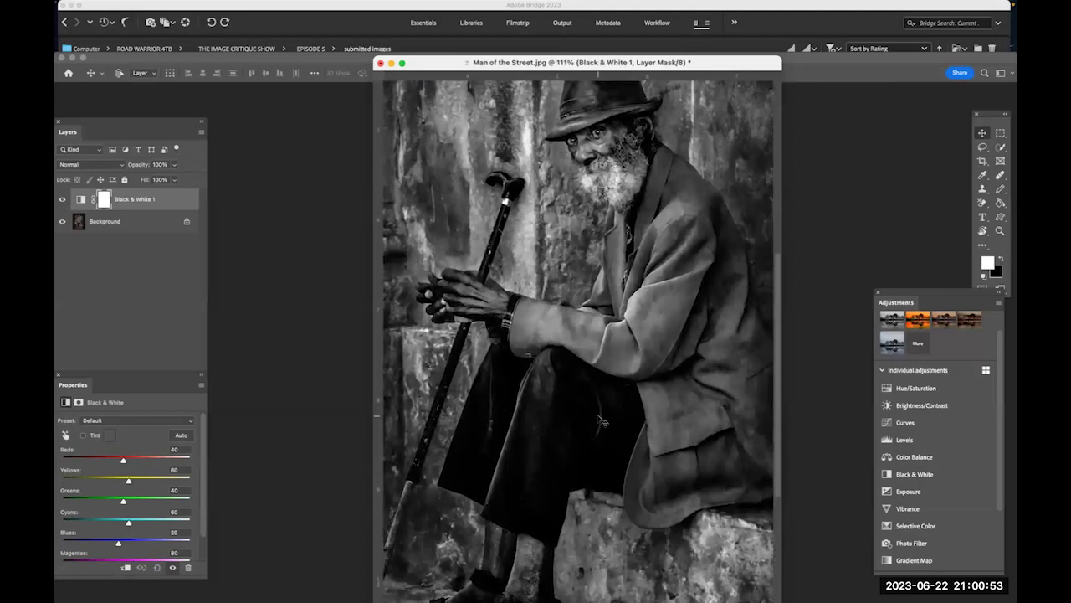
scroll(640, 412, "down", 4)
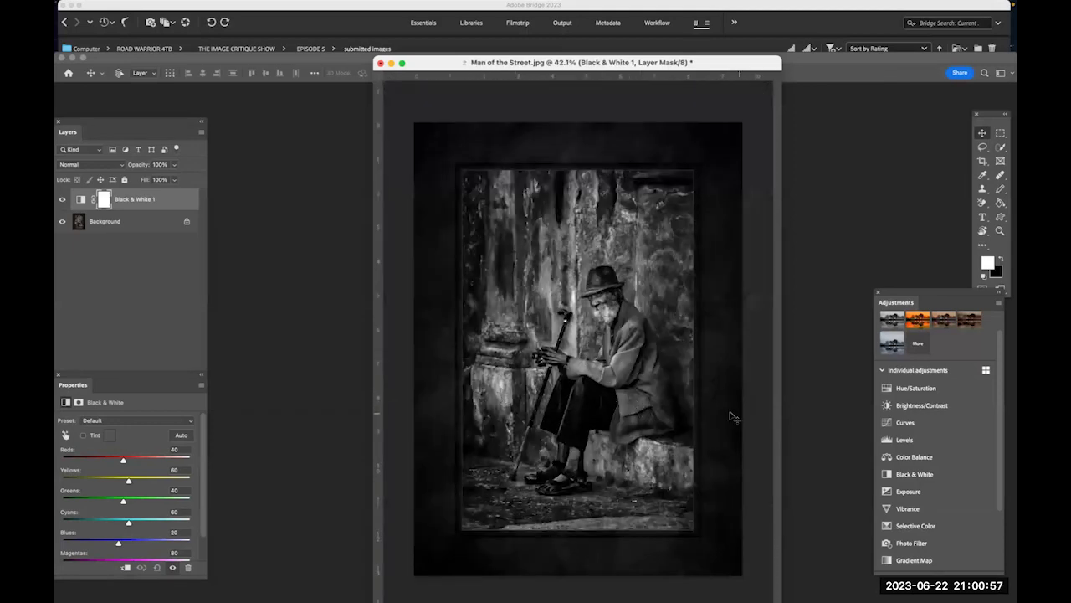
Add a Brightness/Contrast adjustment layer with contrast -50 and brightness 10, and check the effect on the seated man.
left_click(926, 406)
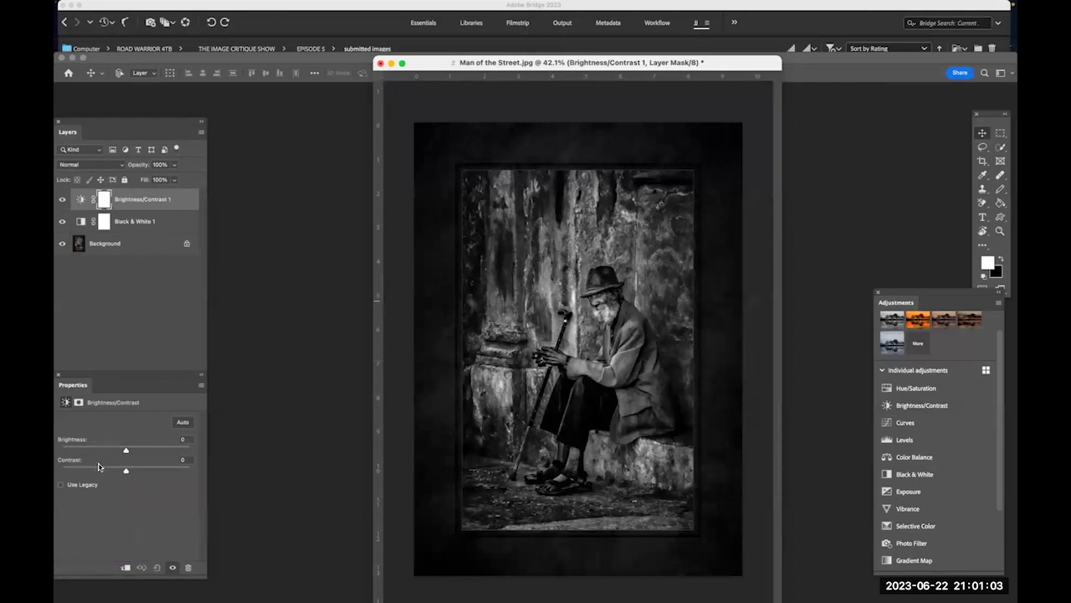
left_click_drag(124, 472, 56, 463)
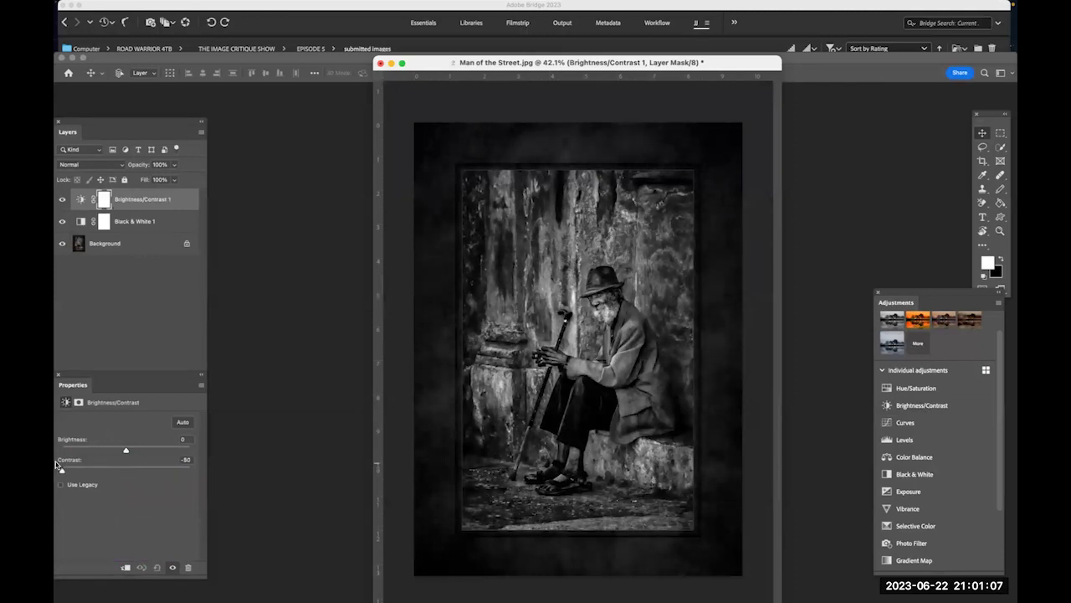
left_click_drag(125, 452, 130, 452)
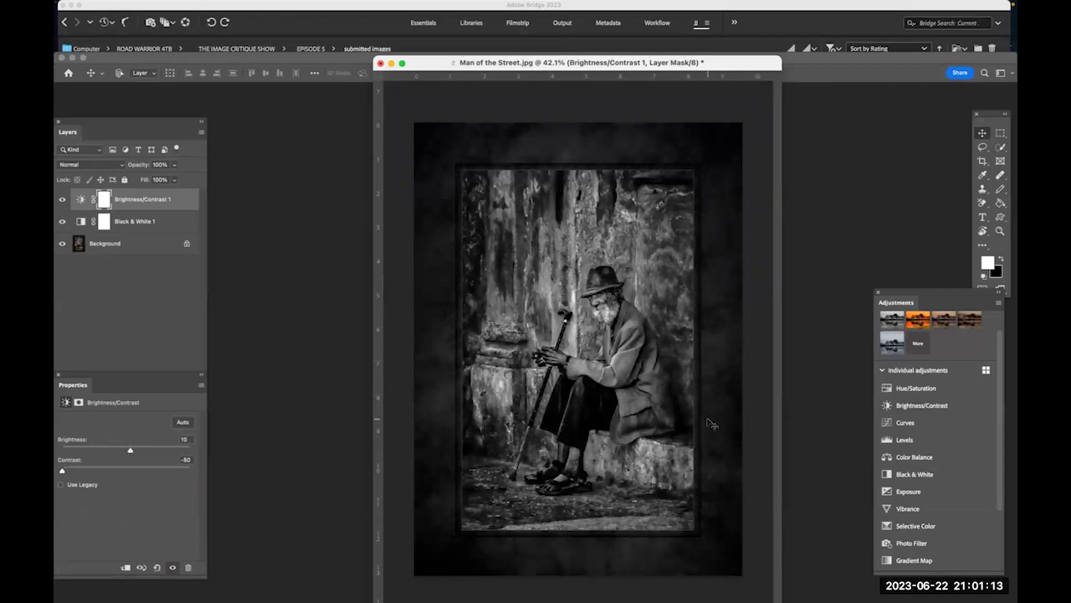
scroll(676, 405, "up", 2)
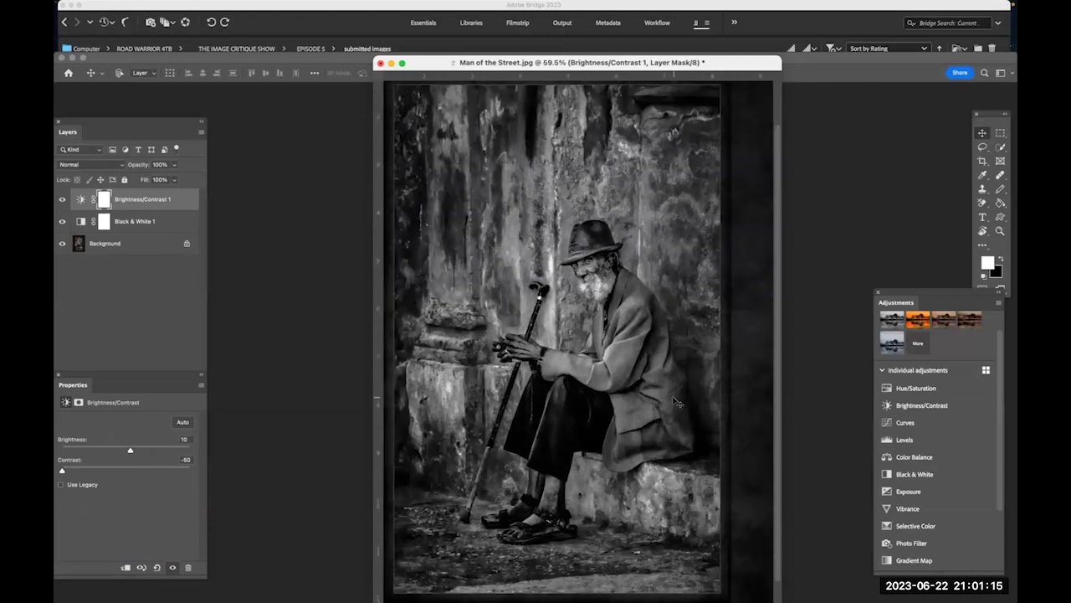
scroll(678, 403, "down", 1)
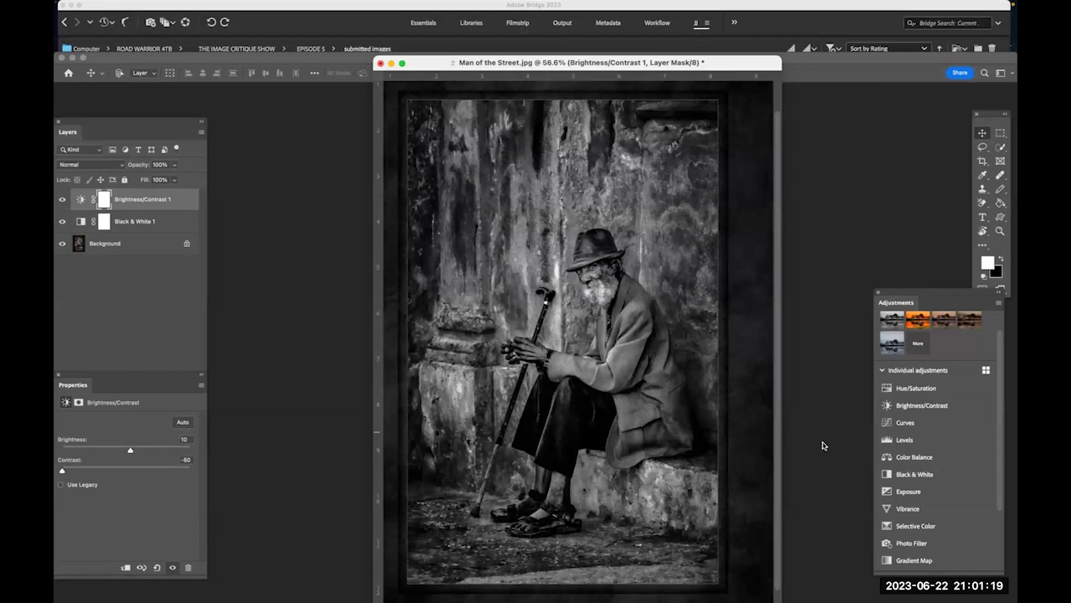
Compare the tonal detail of the seated man up close with the full framed black-and-white image.
scroll(556, 391, "down", 1)
scroll(557, 390, "down", 1)
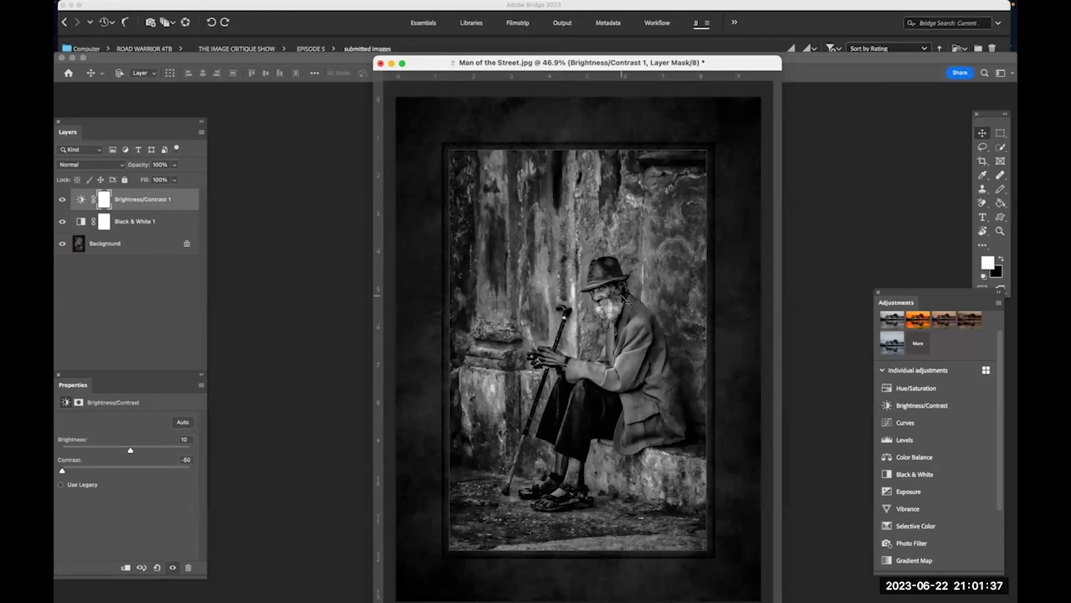
scroll(617, 293, "up", 1)
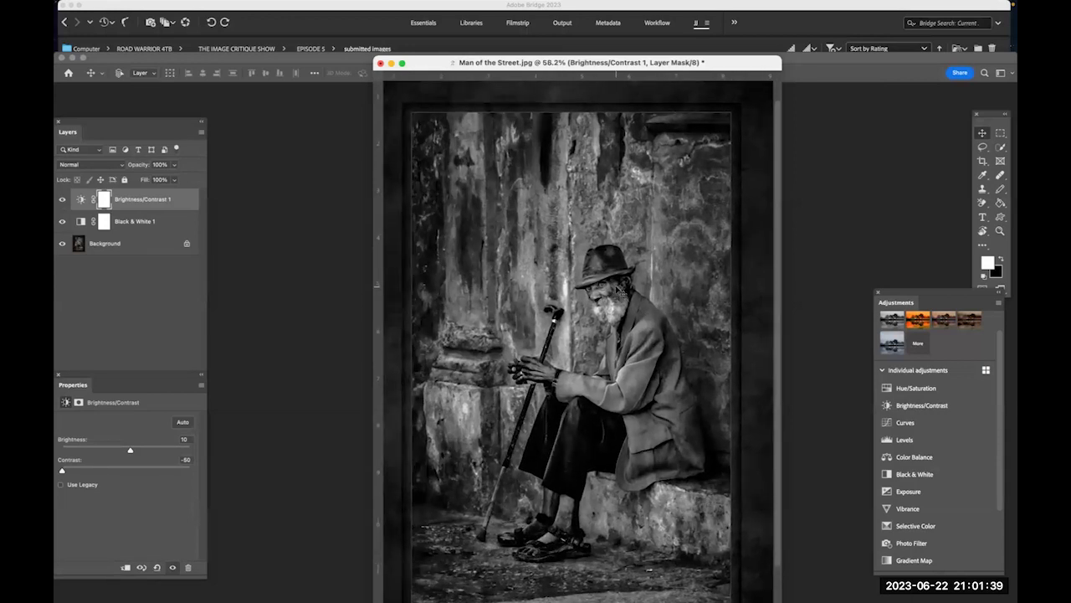
scroll(619, 289, "up", 1)
scroll(620, 289, "up", 1)
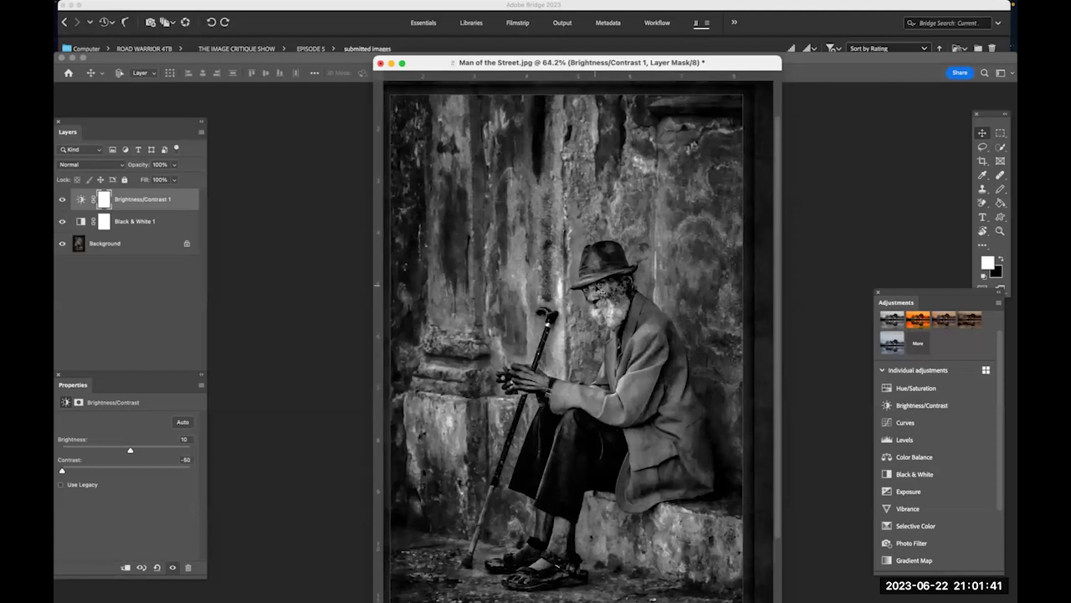
scroll(600, 290, "down", 5)
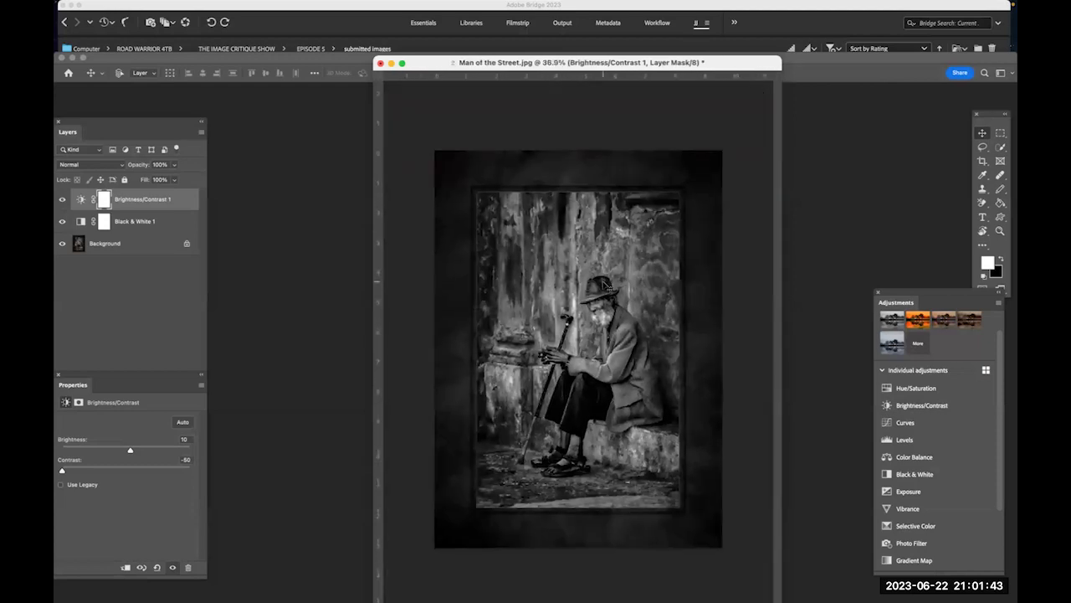
scroll(609, 286, "up", 3)
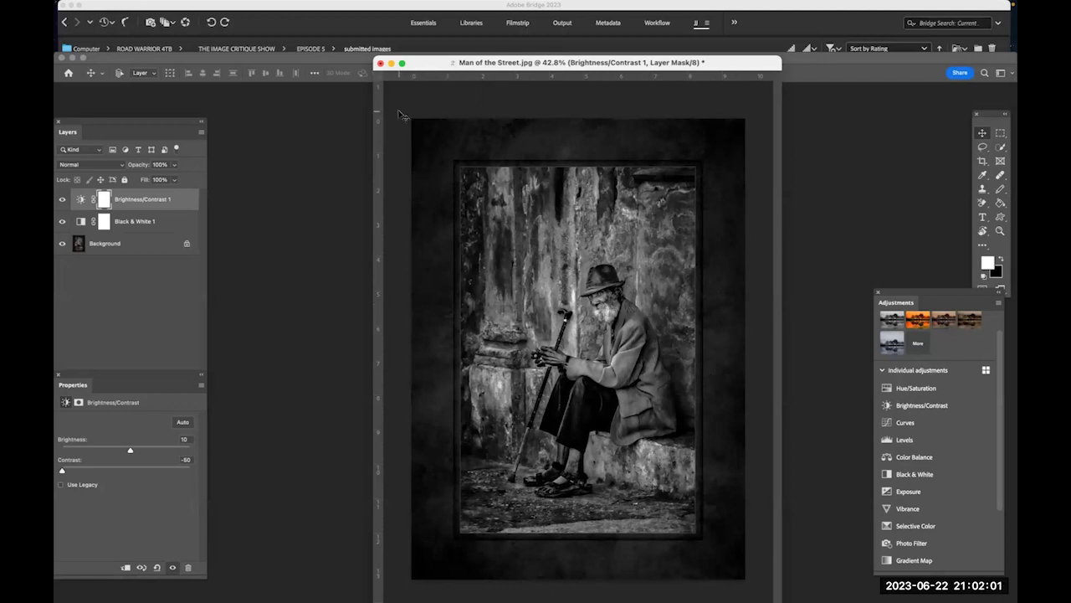
Close Man of the Street.jpg without saving the changes.
left_click(380, 63)
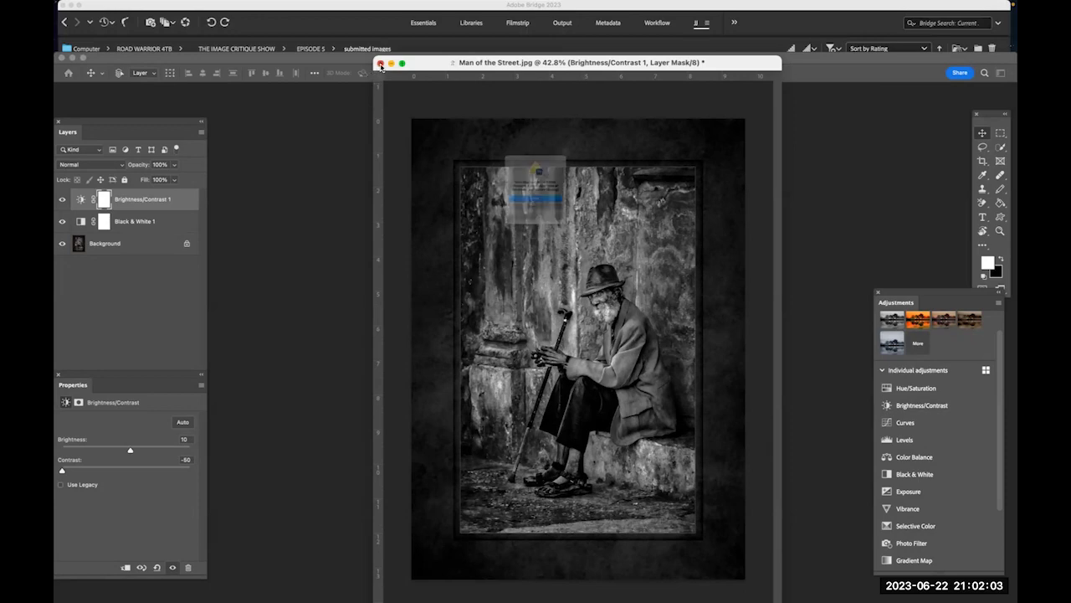
left_click(515, 227)
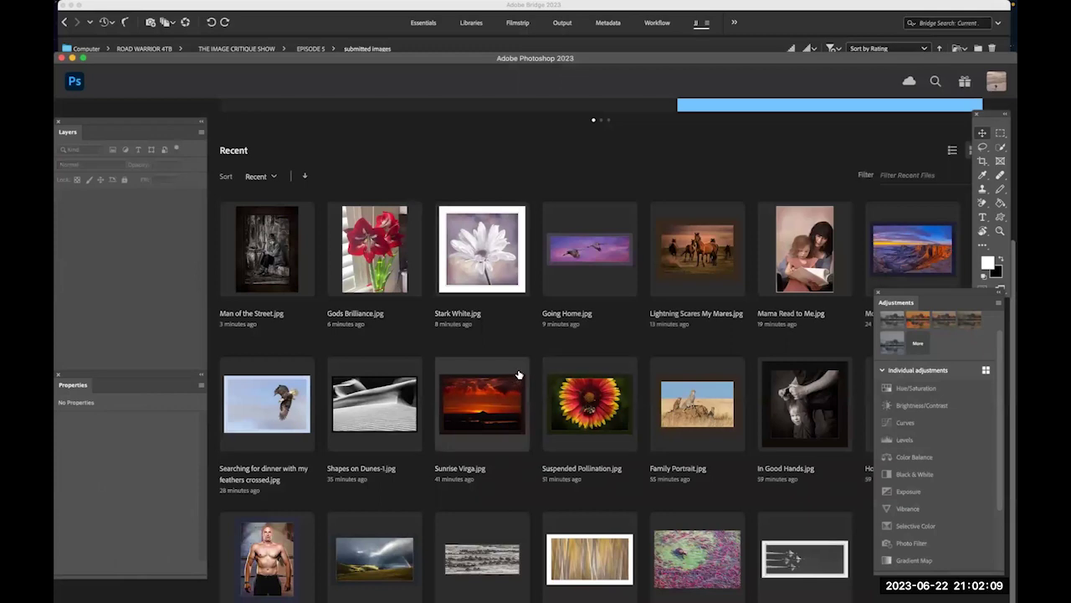
scroll(516, 376, "up", 2)
scroll(519, 370, "down", 2)
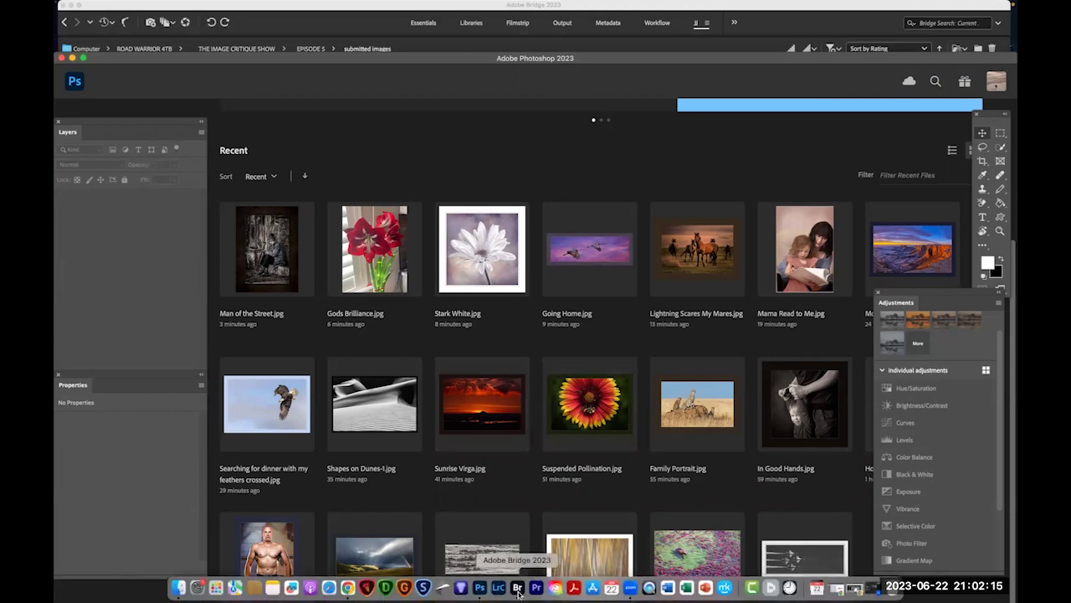
Switch to Adobe Bridge, move its window slightly lower and open Breakfast.jpg in Photoshop.
left_click(517, 588)
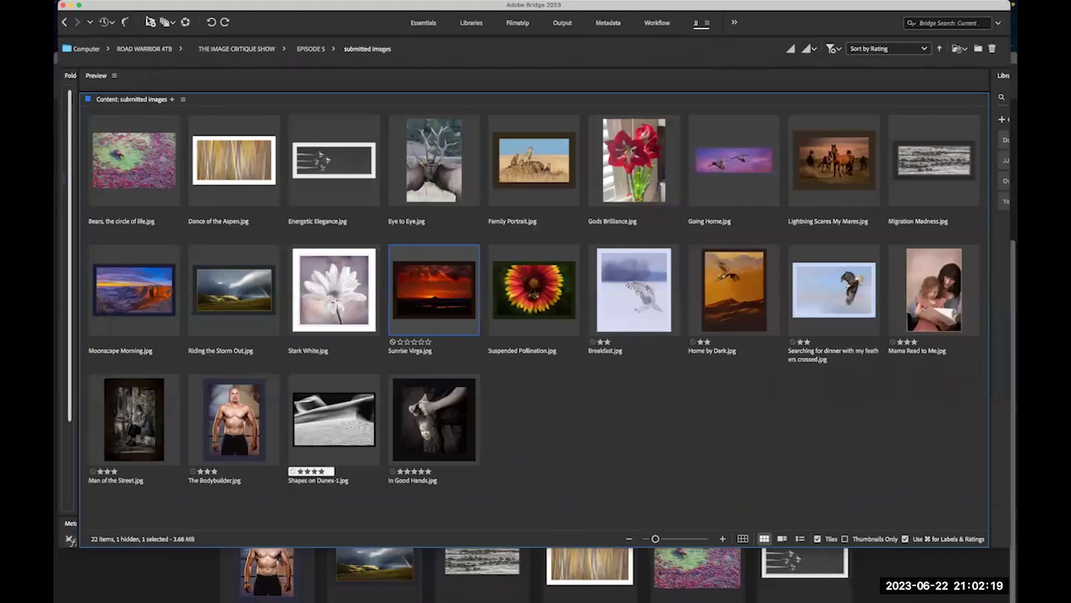
left_click_drag(142, 6, 149, 33)
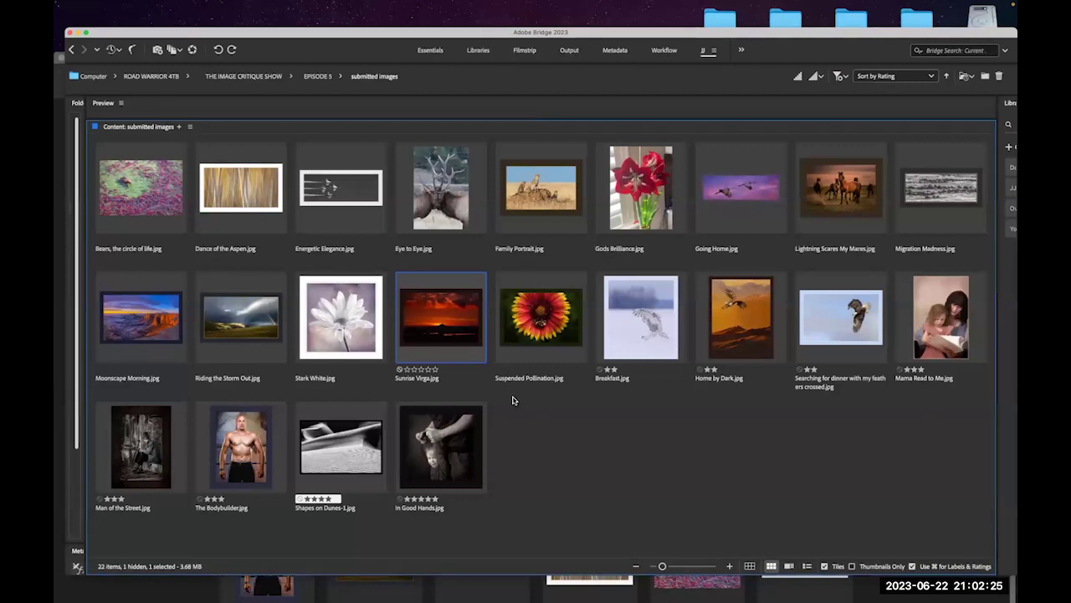
double_click(644, 318)
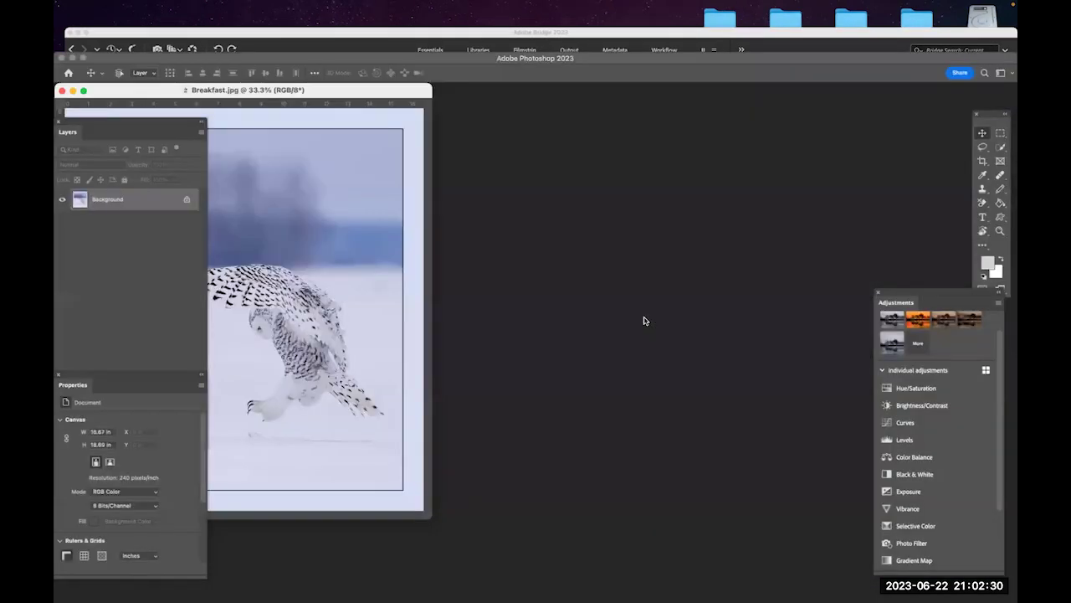
Place the Breakfast.jpg window clear of the panels and enlarge it to show the whole framed owl image at 35.9% zoom.
left_click_drag(352, 90, 679, 123)
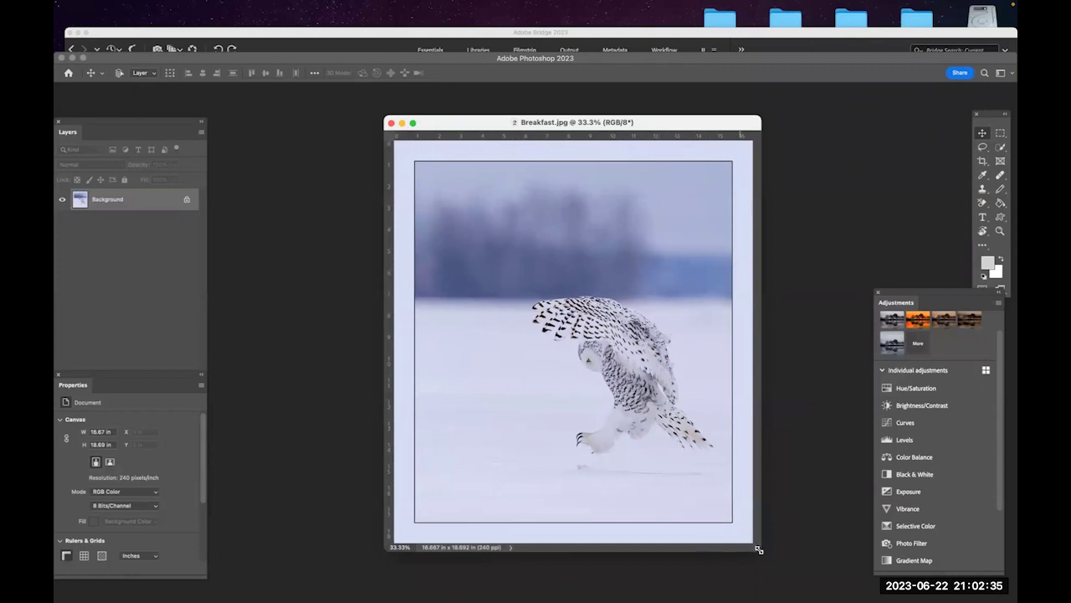
left_click_drag(756, 549, 792, 586)
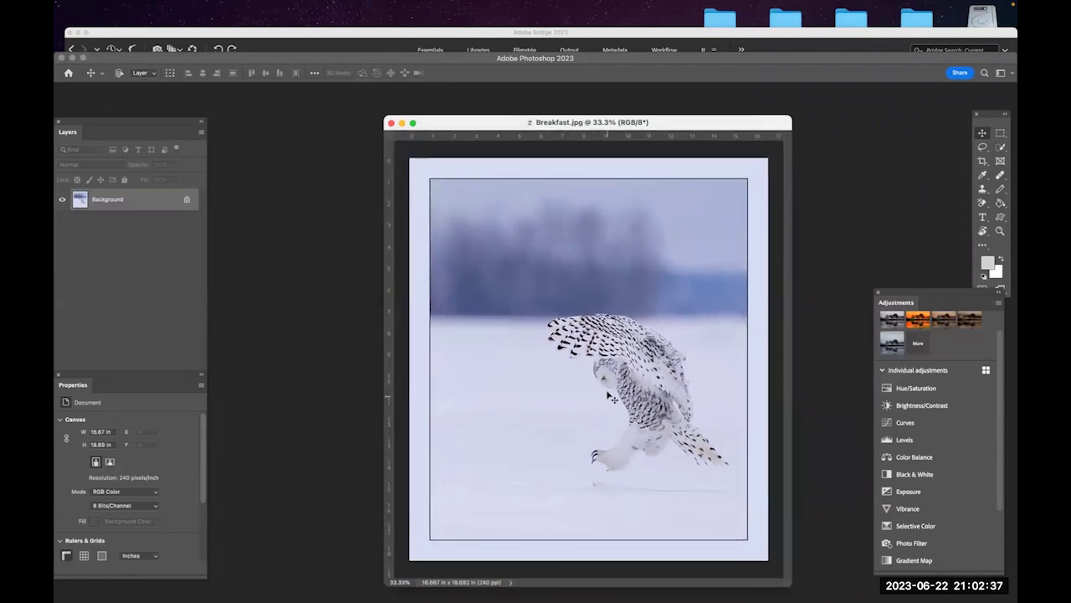
left_click_drag(668, 125, 641, 107)
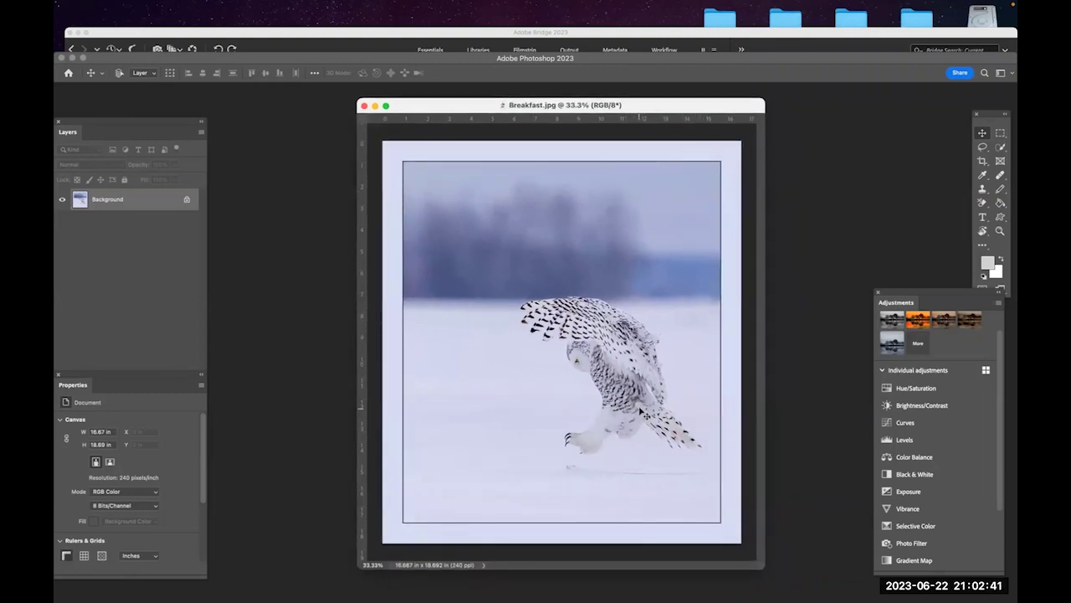
scroll(644, 412, "up", 1)
scroll(644, 412, "up", 1)
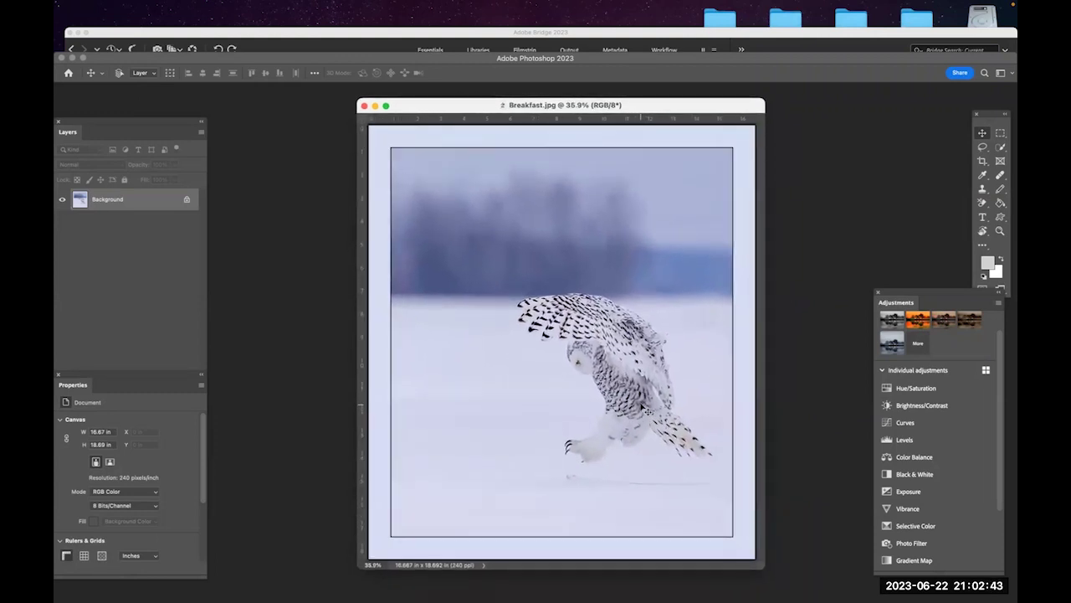
left_click_drag(762, 568, 772, 584)
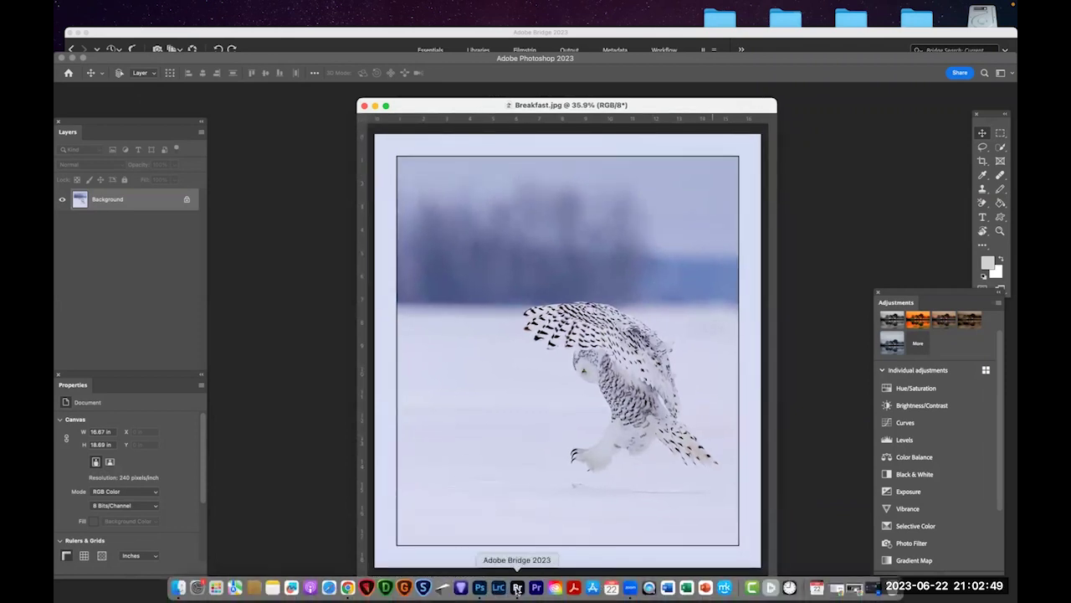
left_click(517, 587)
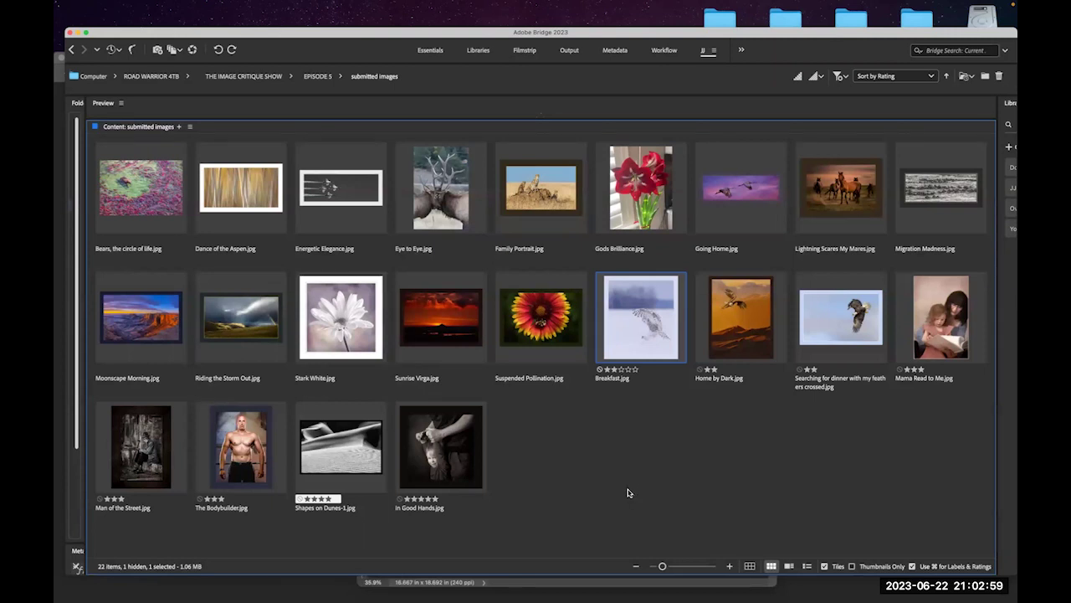
mouse_move(574, 594)
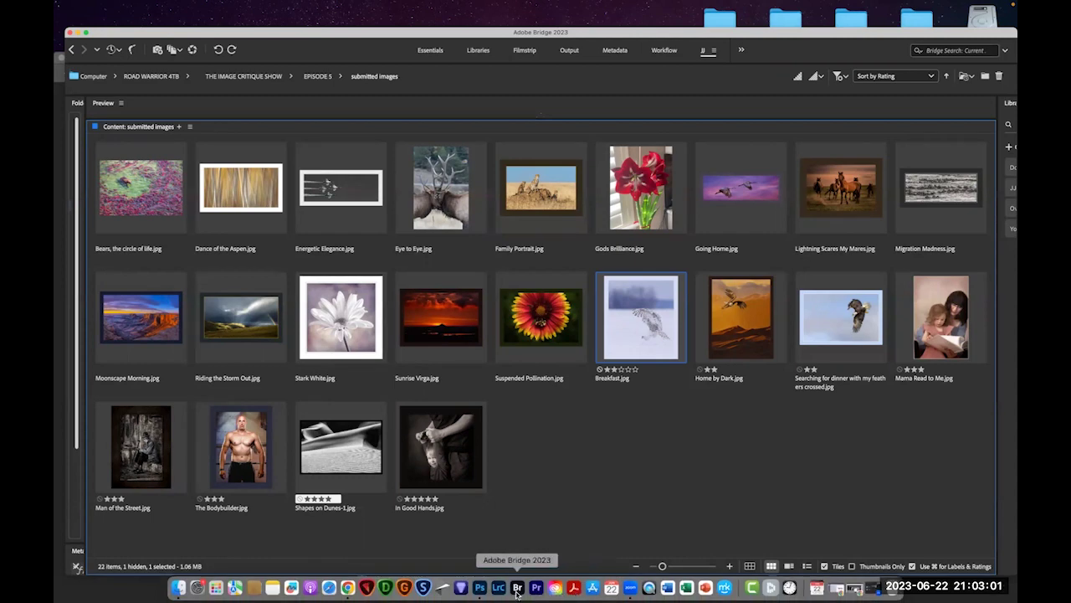
left_click(481, 590)
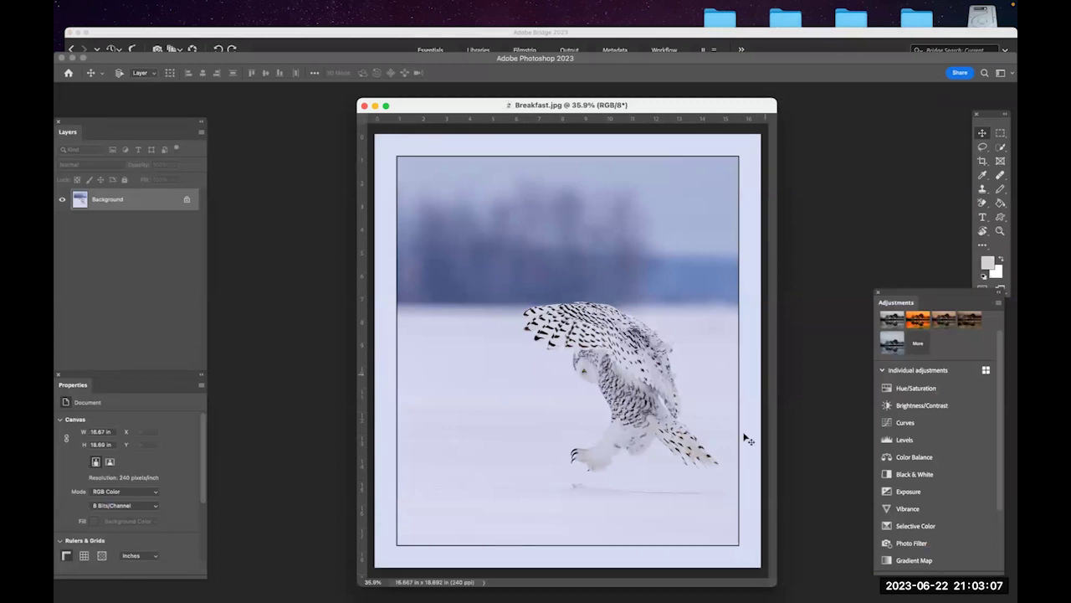
mouse_move(634, 592)
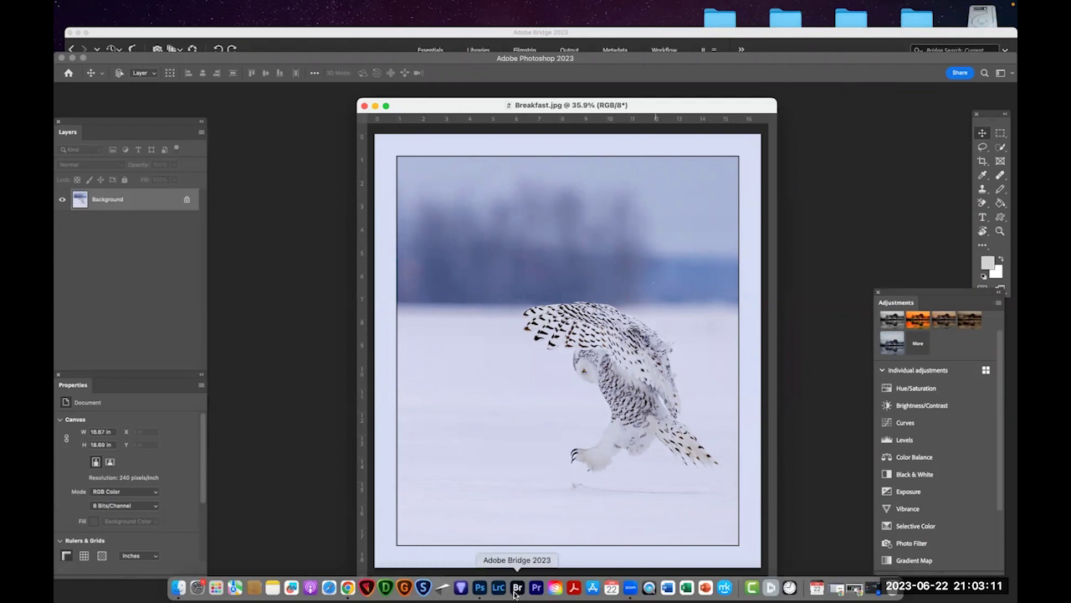
left_click(629, 589)
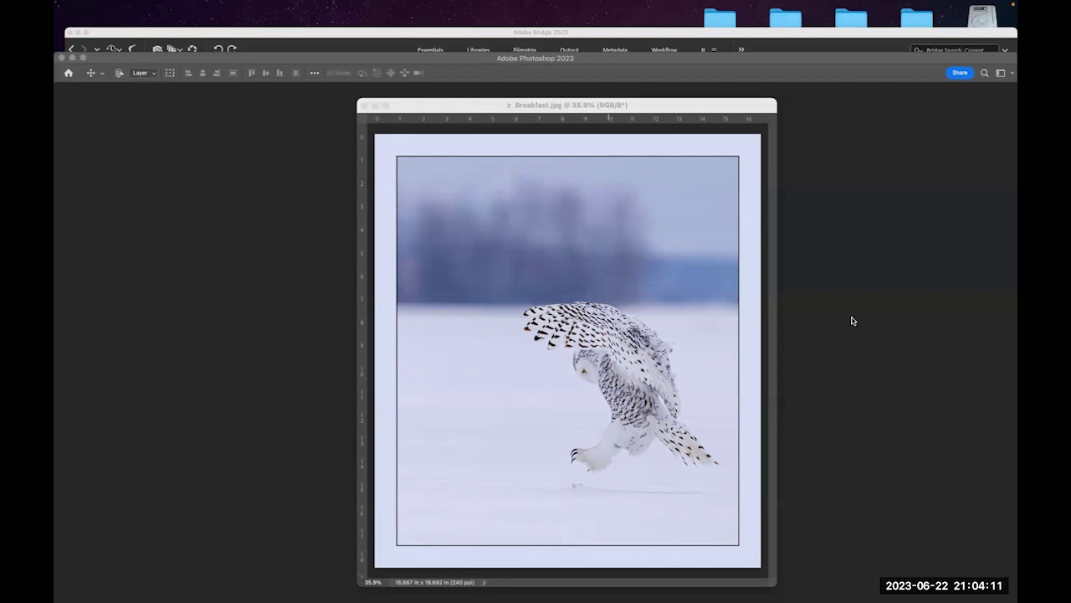
Place a horizontal guide across the blurred treeline just above the owl's wing, and remove it again.
left_click(579, 139)
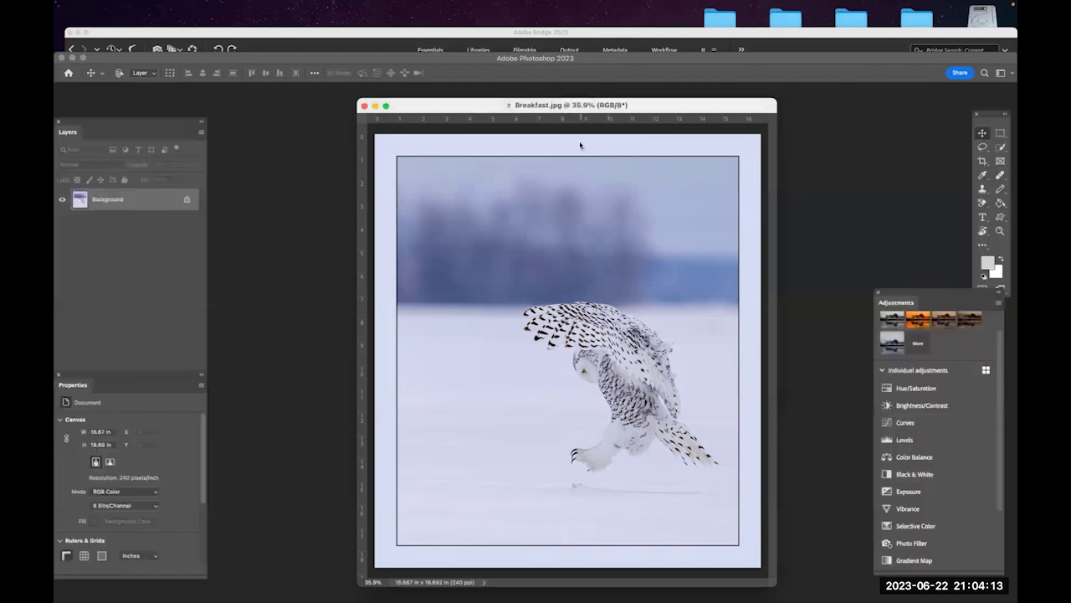
left_click_drag(572, 120, 564, 281)
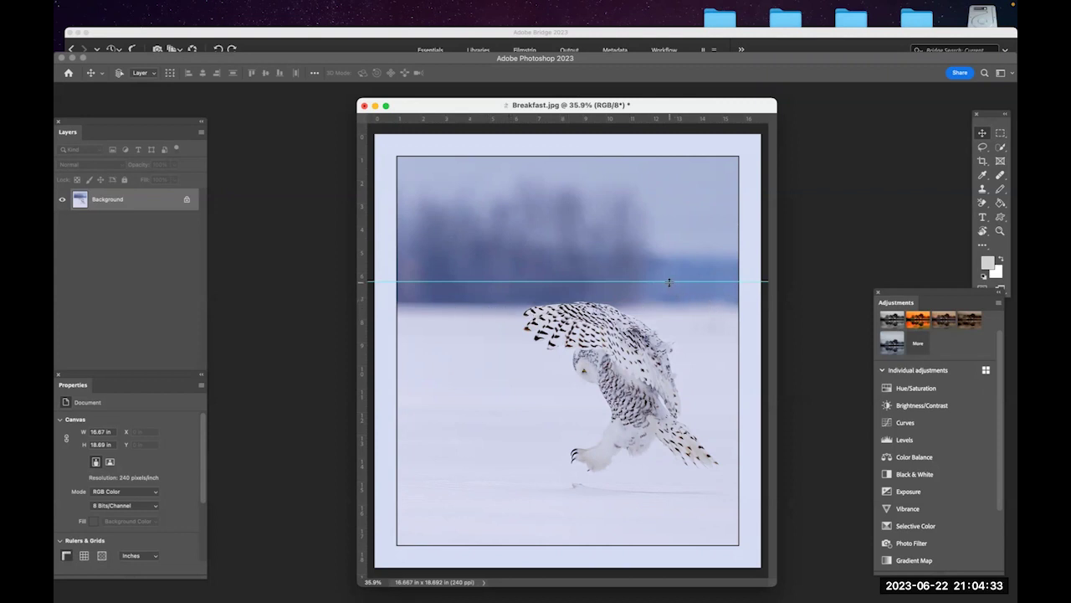
left_click_drag(670, 282, 682, 79)
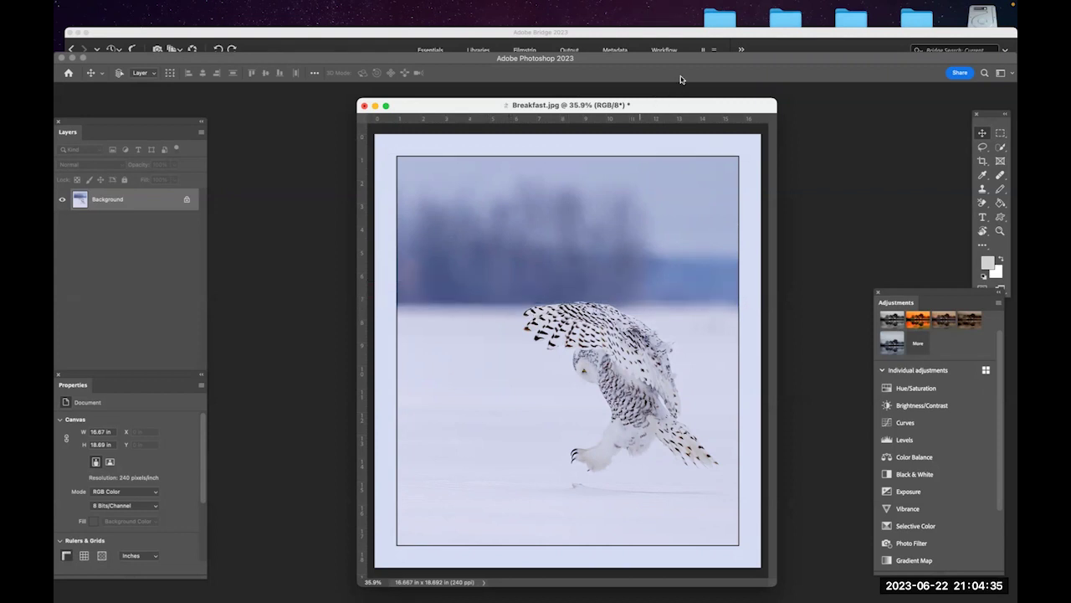
Close Breakfast.jpg without saving the changes.
mouse_move(887, 319)
left_click(365, 107)
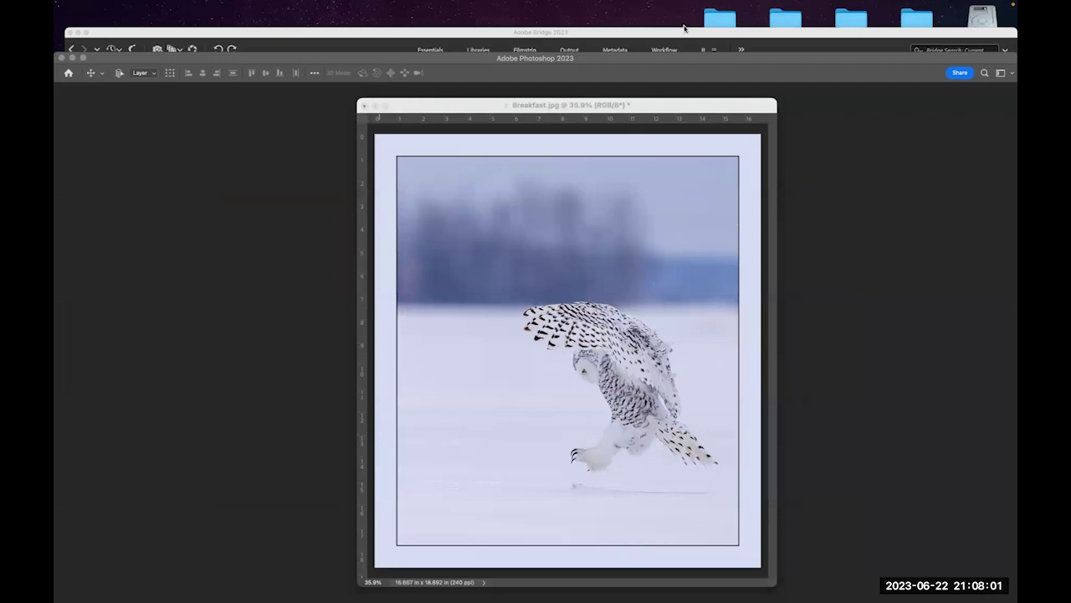
left_click(364, 106)
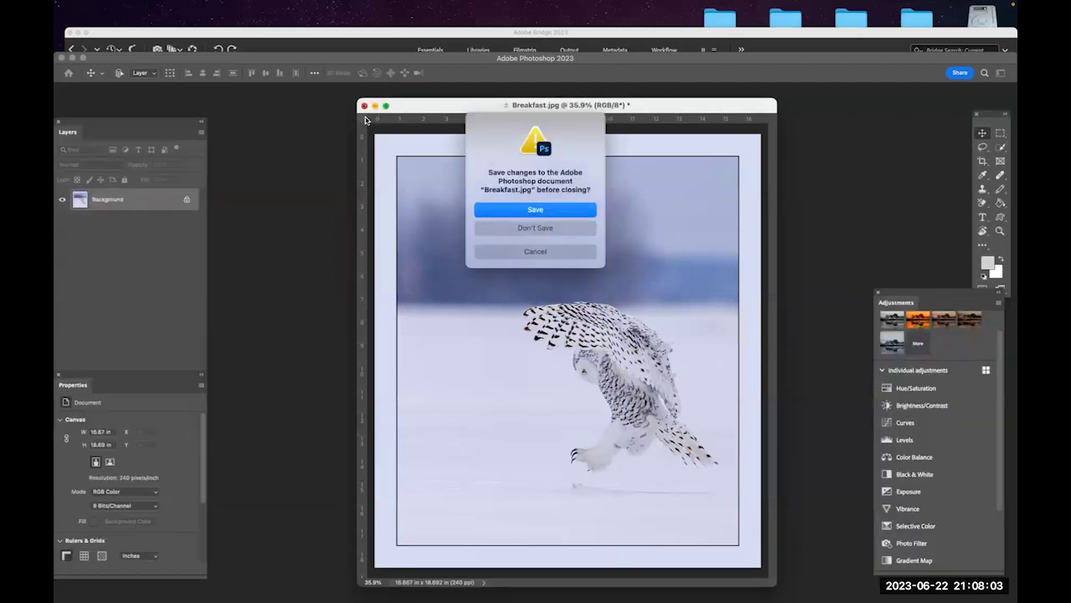
left_click(532, 229)
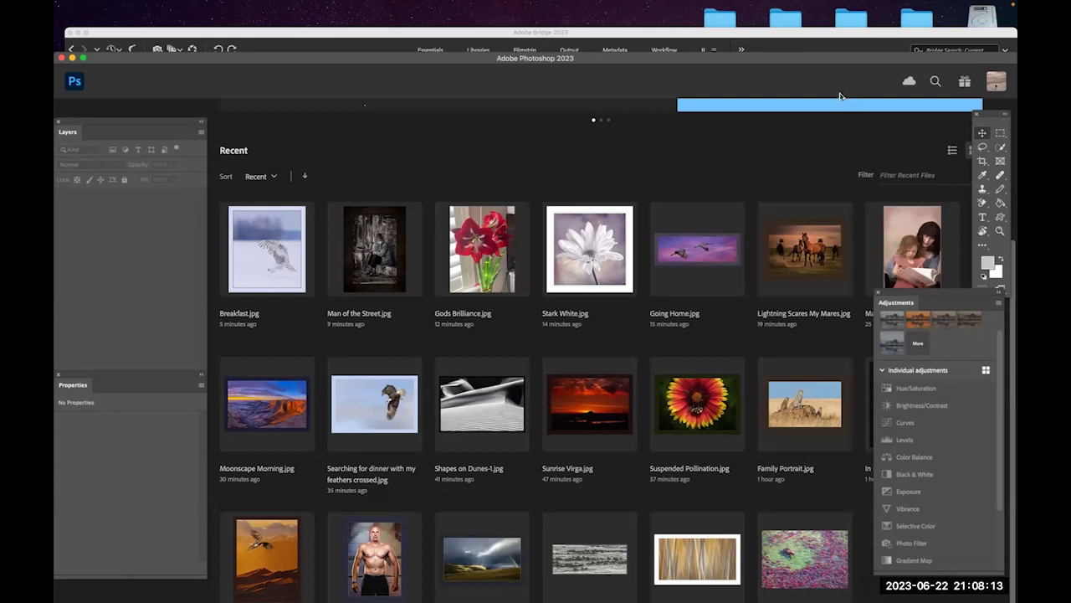
Move the Photoshop window up out of the way and end the screen share to return to the meeting's participant view.
left_click_drag(765, 63, 846, 44)
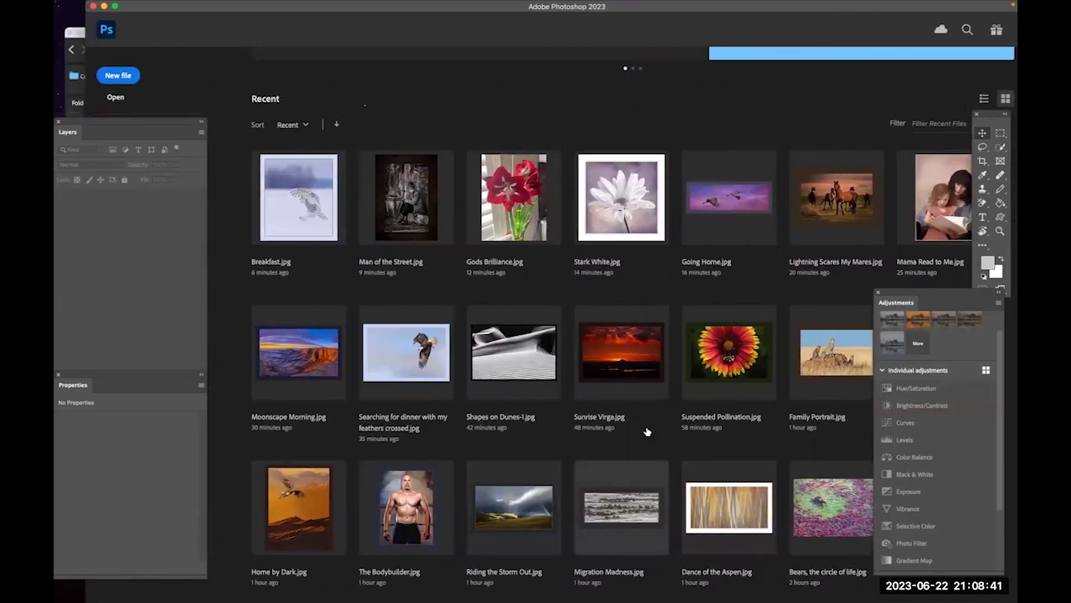
left_click(667, 48)
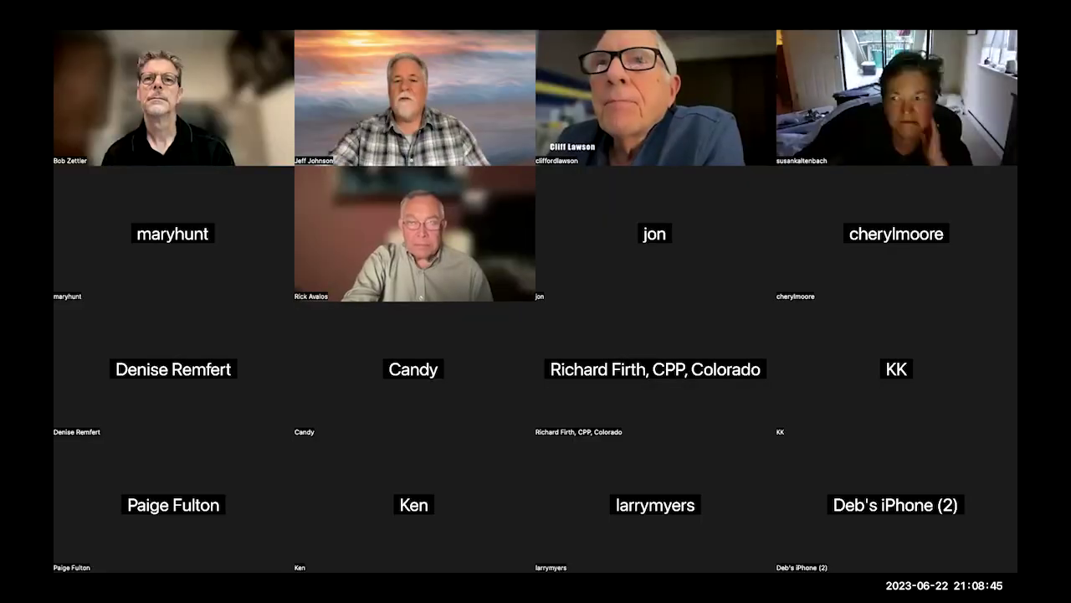